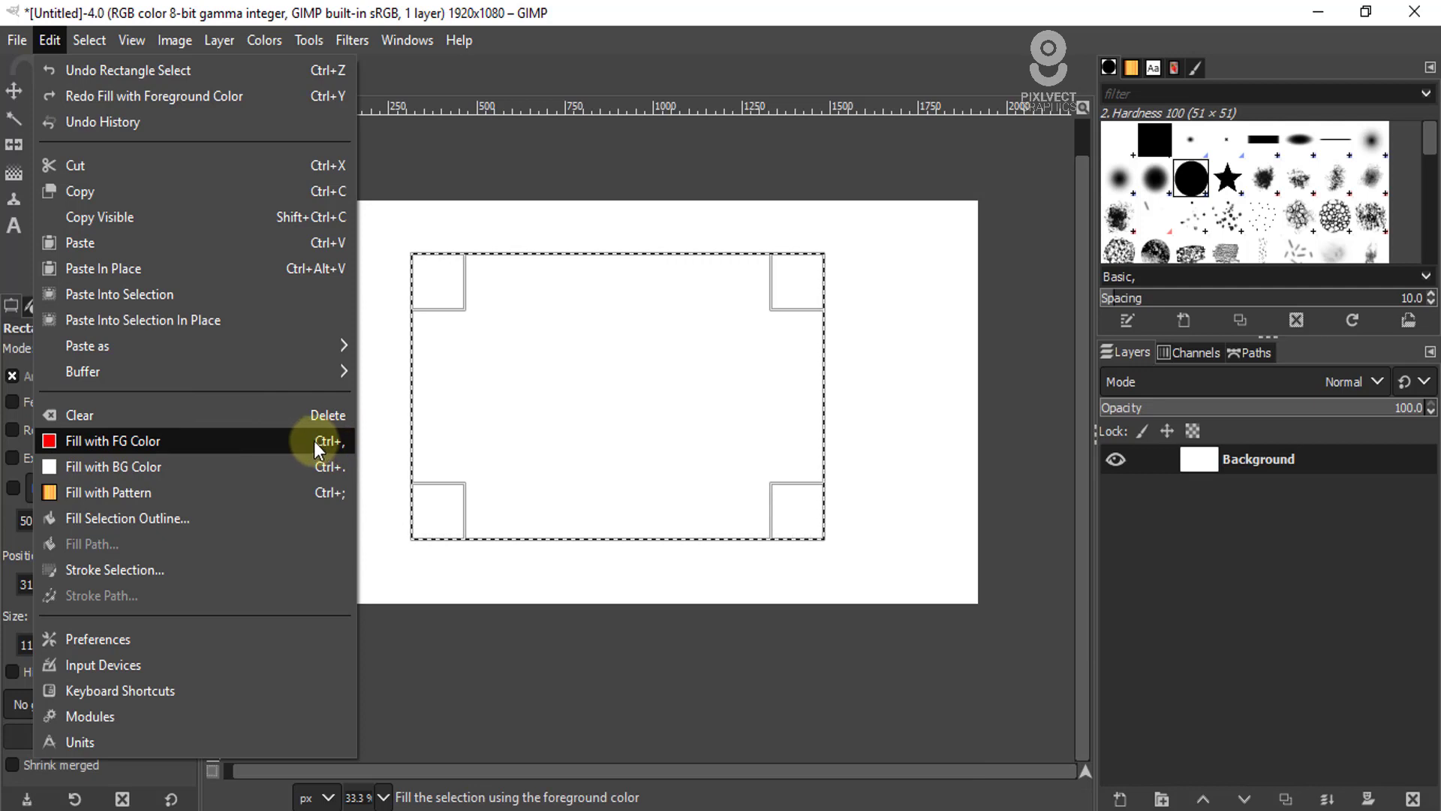
# Step: Change the background colour from white to a saved blue swatch
pyautogui.click(675, 34)
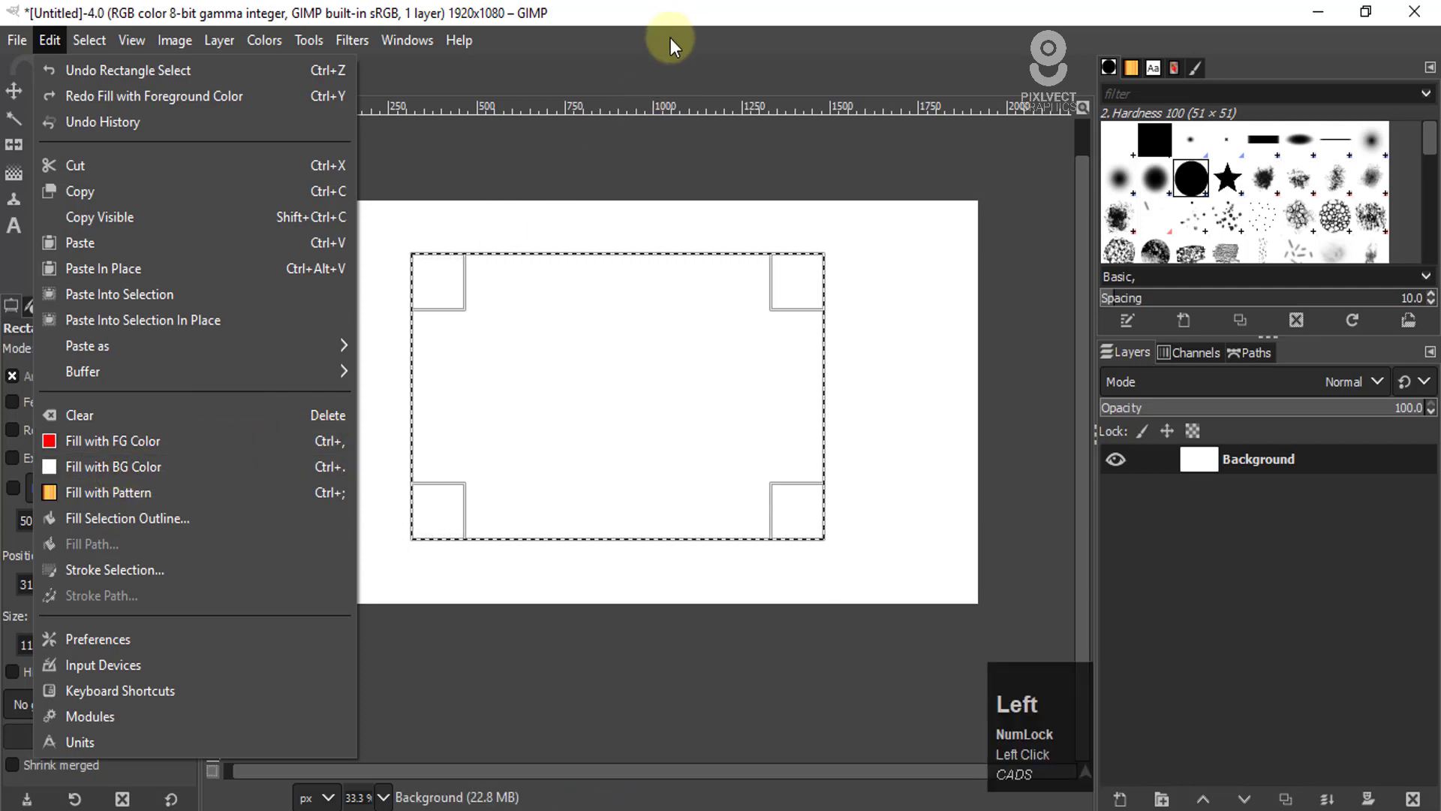
pyautogui.click(107, 278)
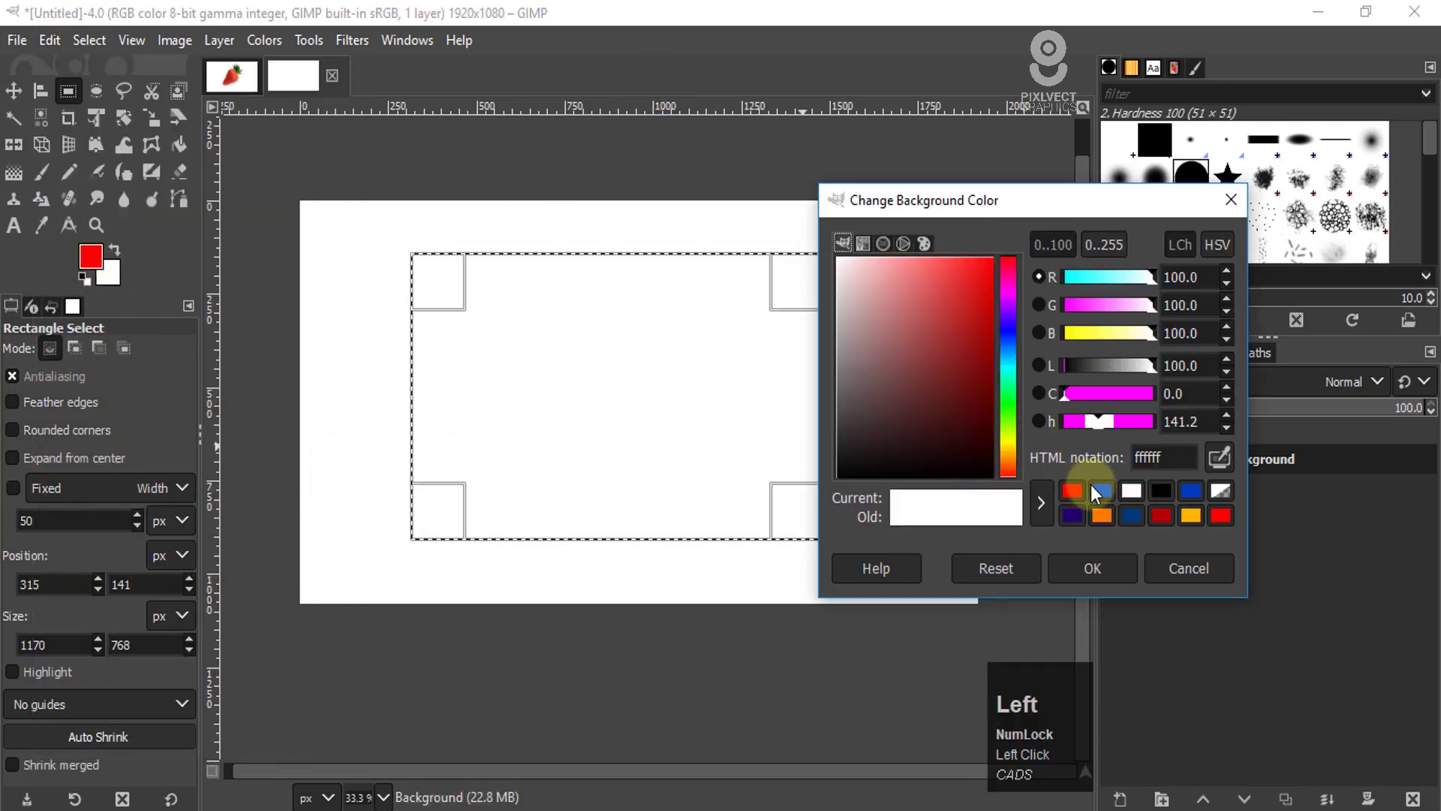
pyautogui.click(1102, 490)
pyautogui.click(1093, 569)
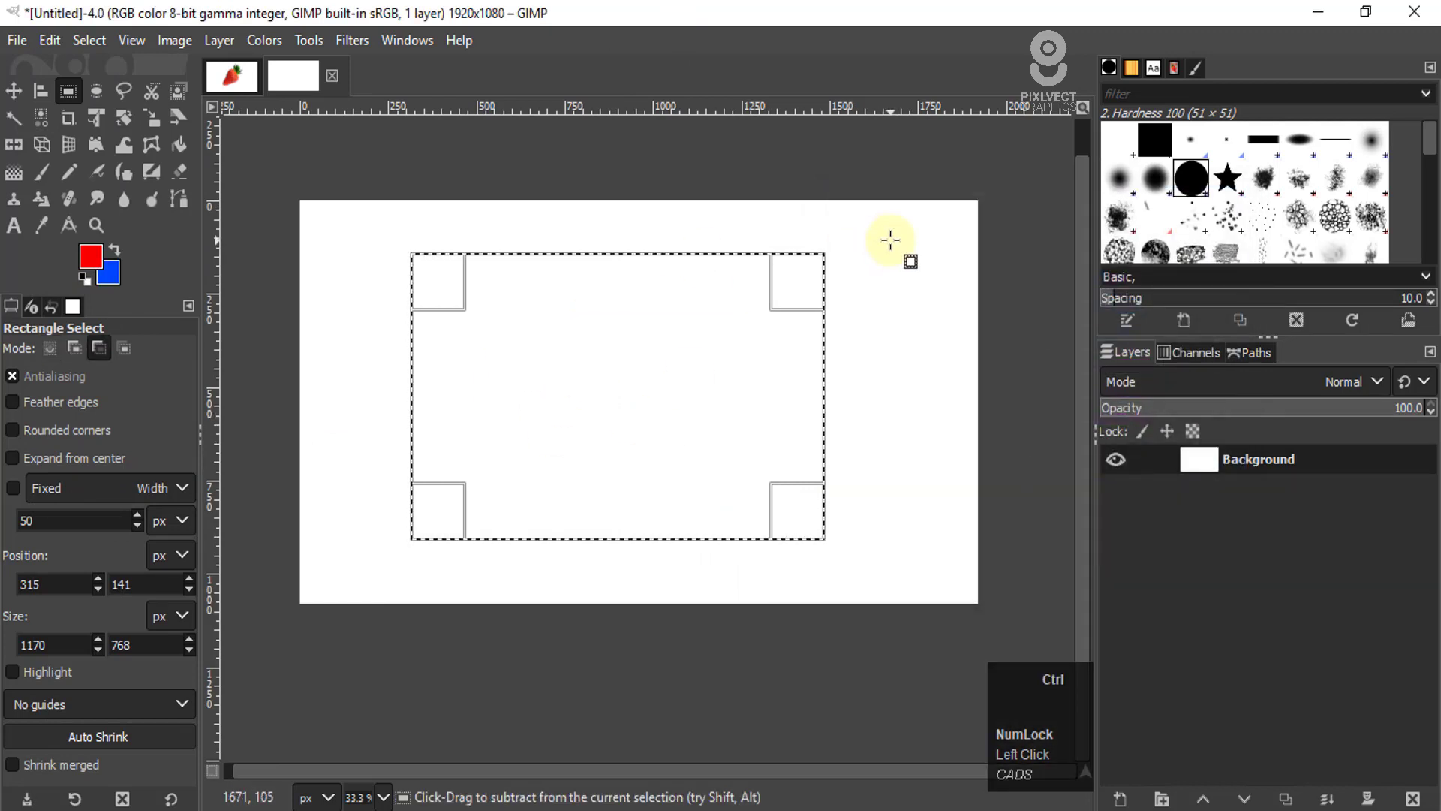
# Step: Try filling the rectangular selection with the blue background colour twice, undoing the fill each time
pyautogui.hotkey('ctrl', '.')
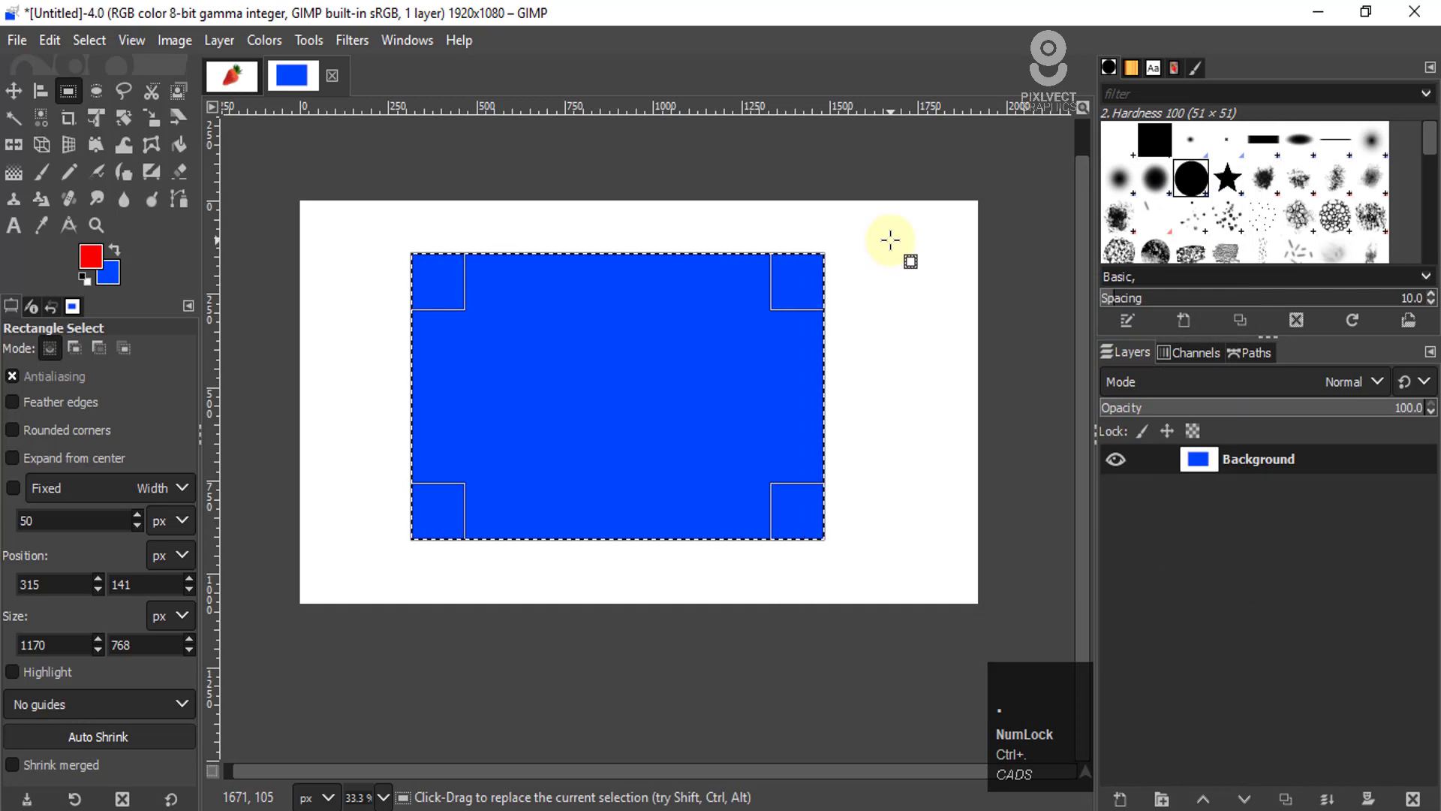
pyautogui.hotkey('ctrl', 'z')
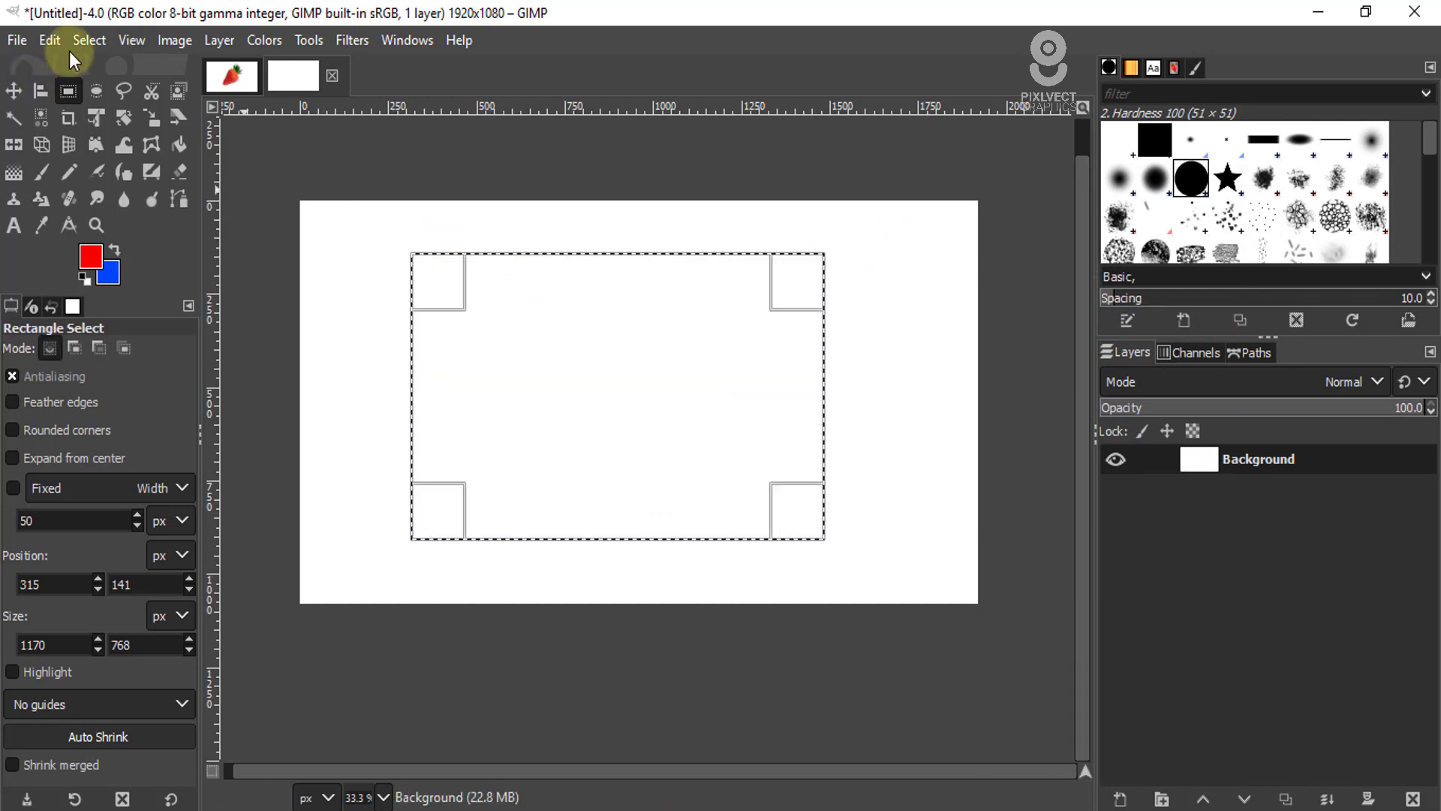
pyautogui.click(45, 42)
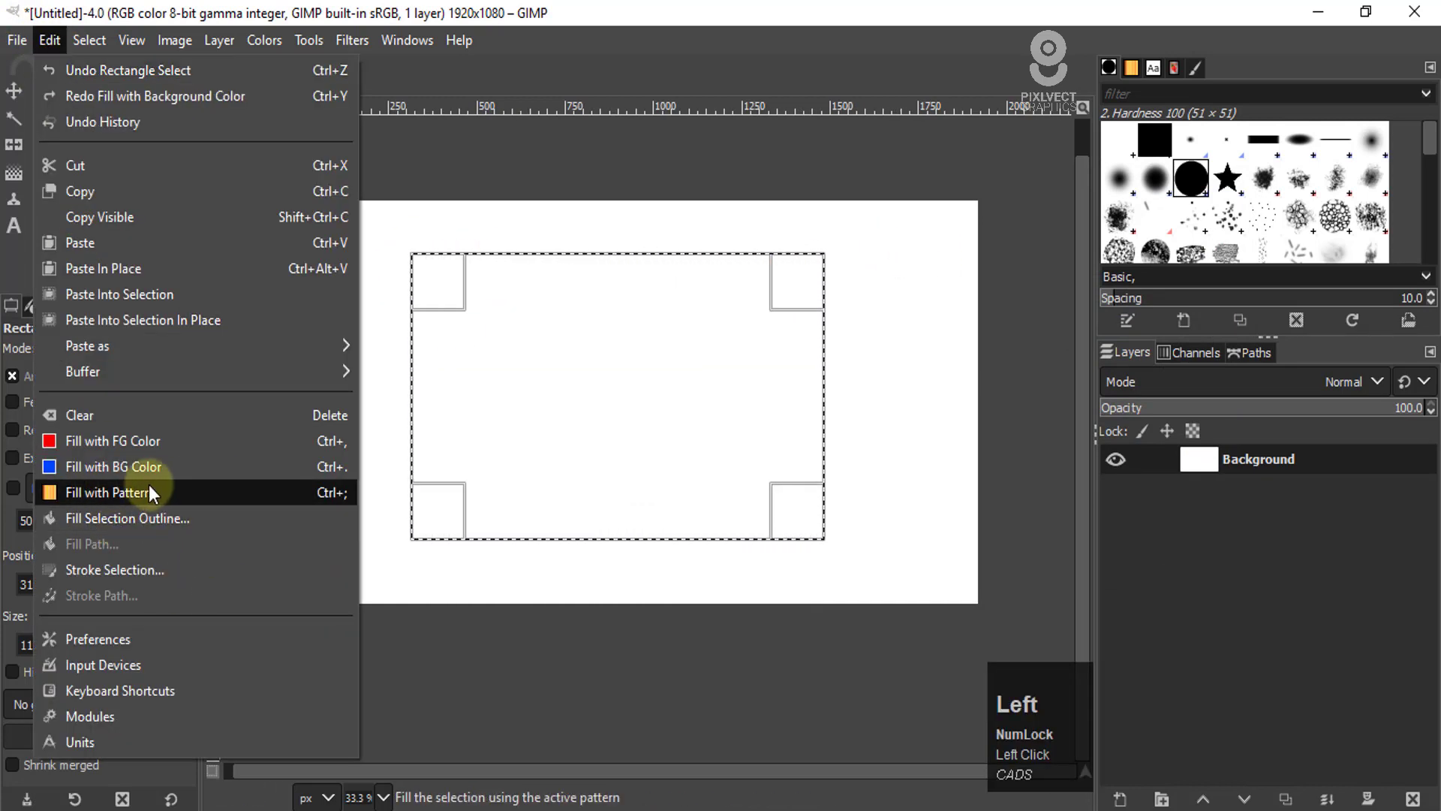
pyautogui.click(105, 470)
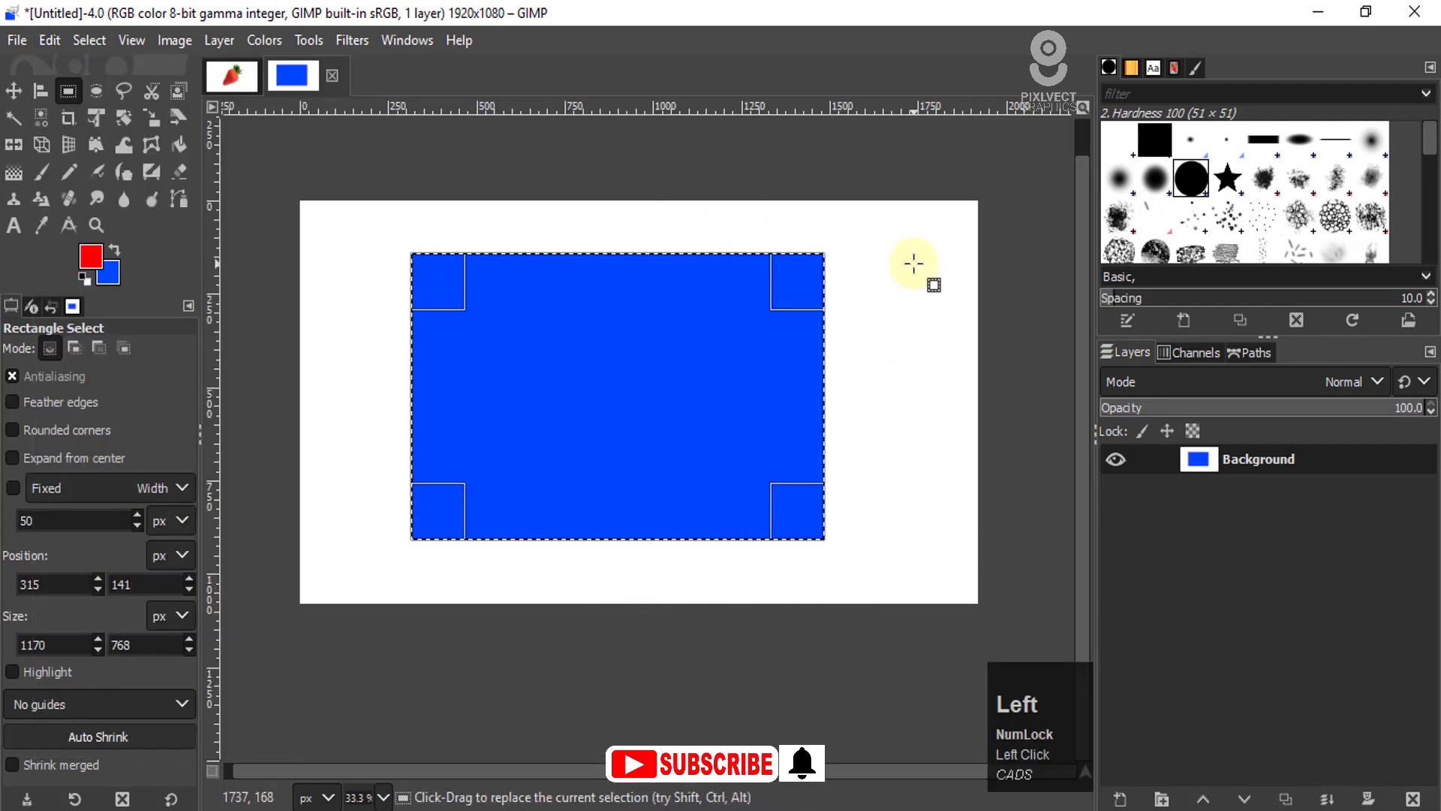
pyautogui.hotkey('ctrl', 'z')
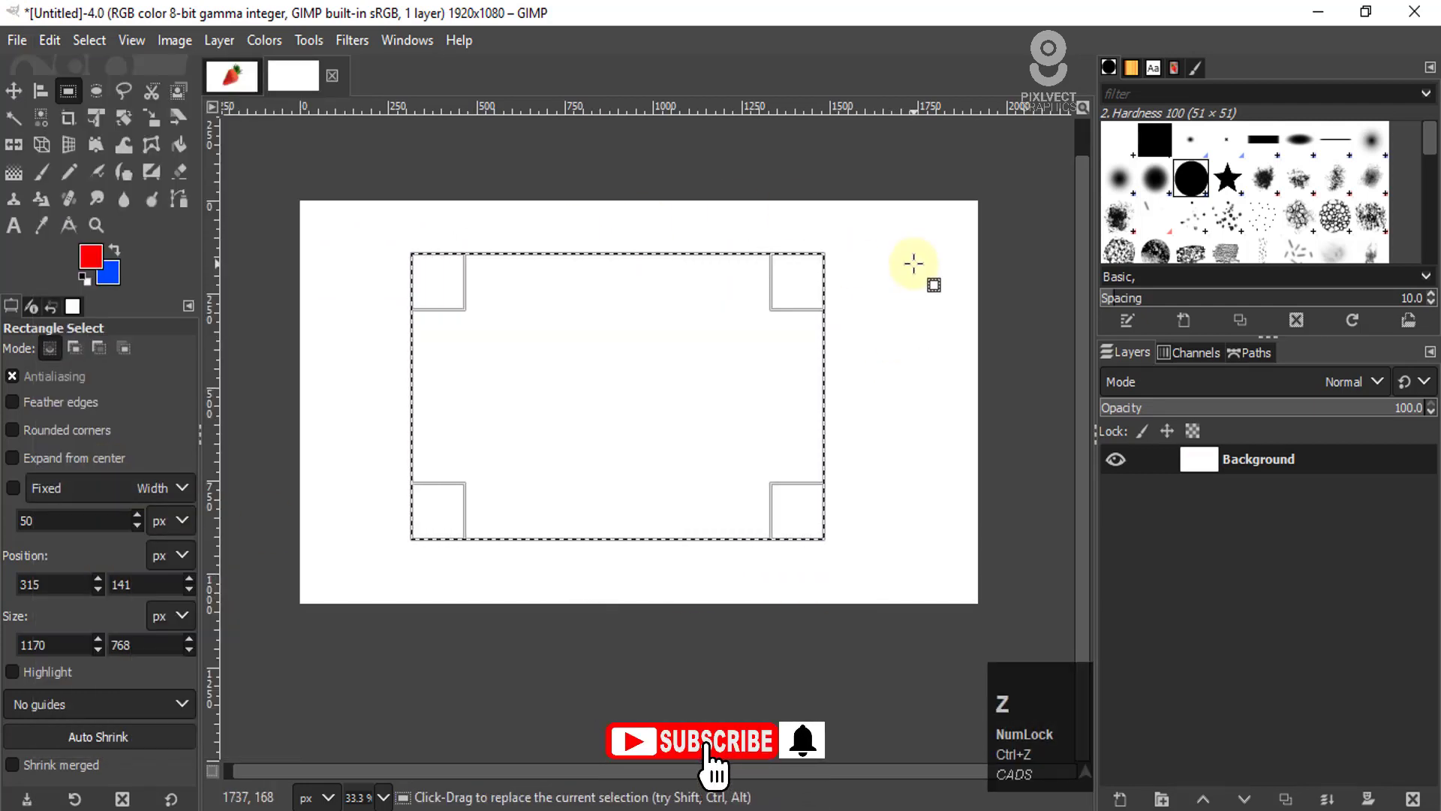
# Step: Replace the current selection with a new rectangular selection about 1533 × 831 px covering most of the canvas
pyautogui.press('e')
pyautogui.click(524, 273)
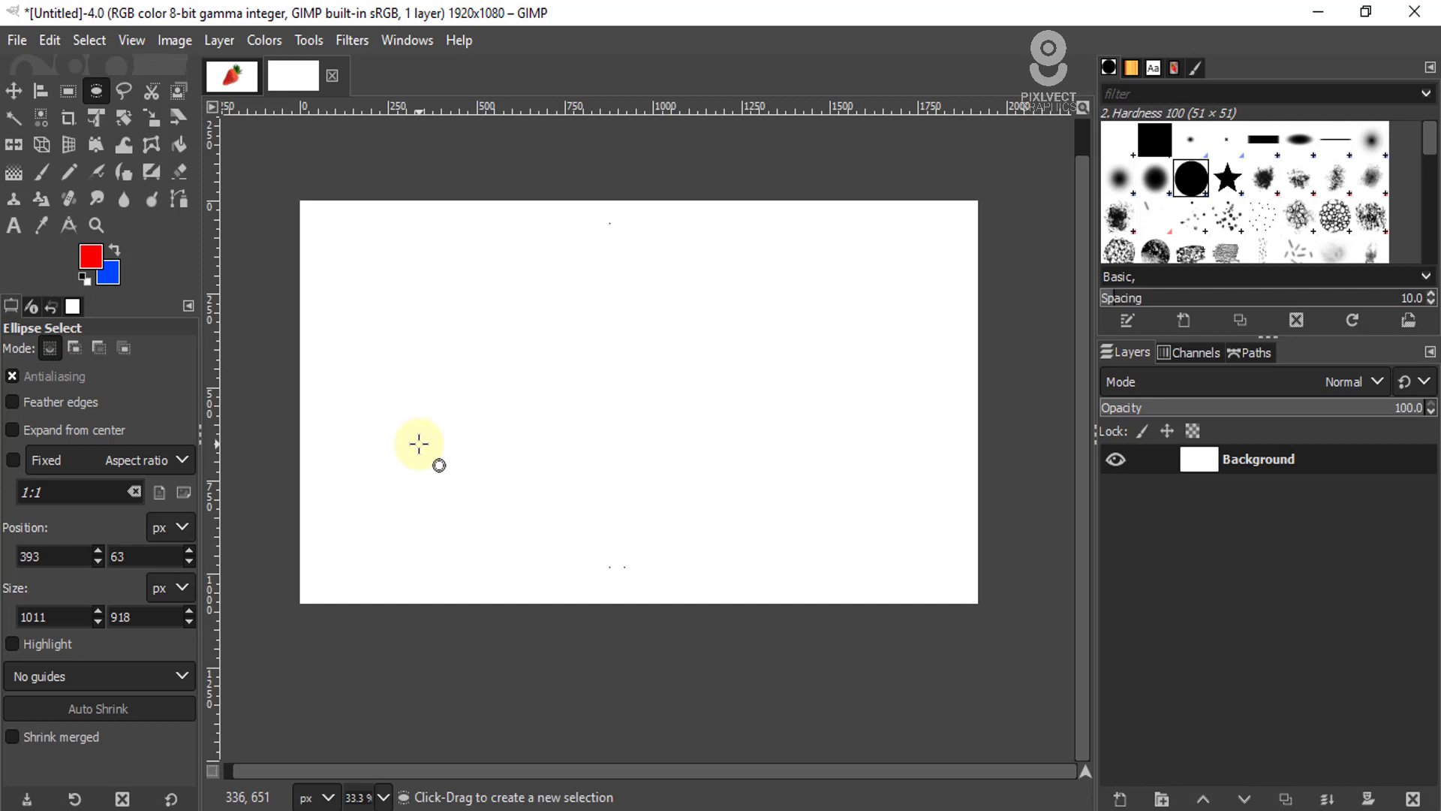
pyautogui.click(68, 90)
pyautogui.moveTo(367, 238); pyautogui.dragTo(907, 547)
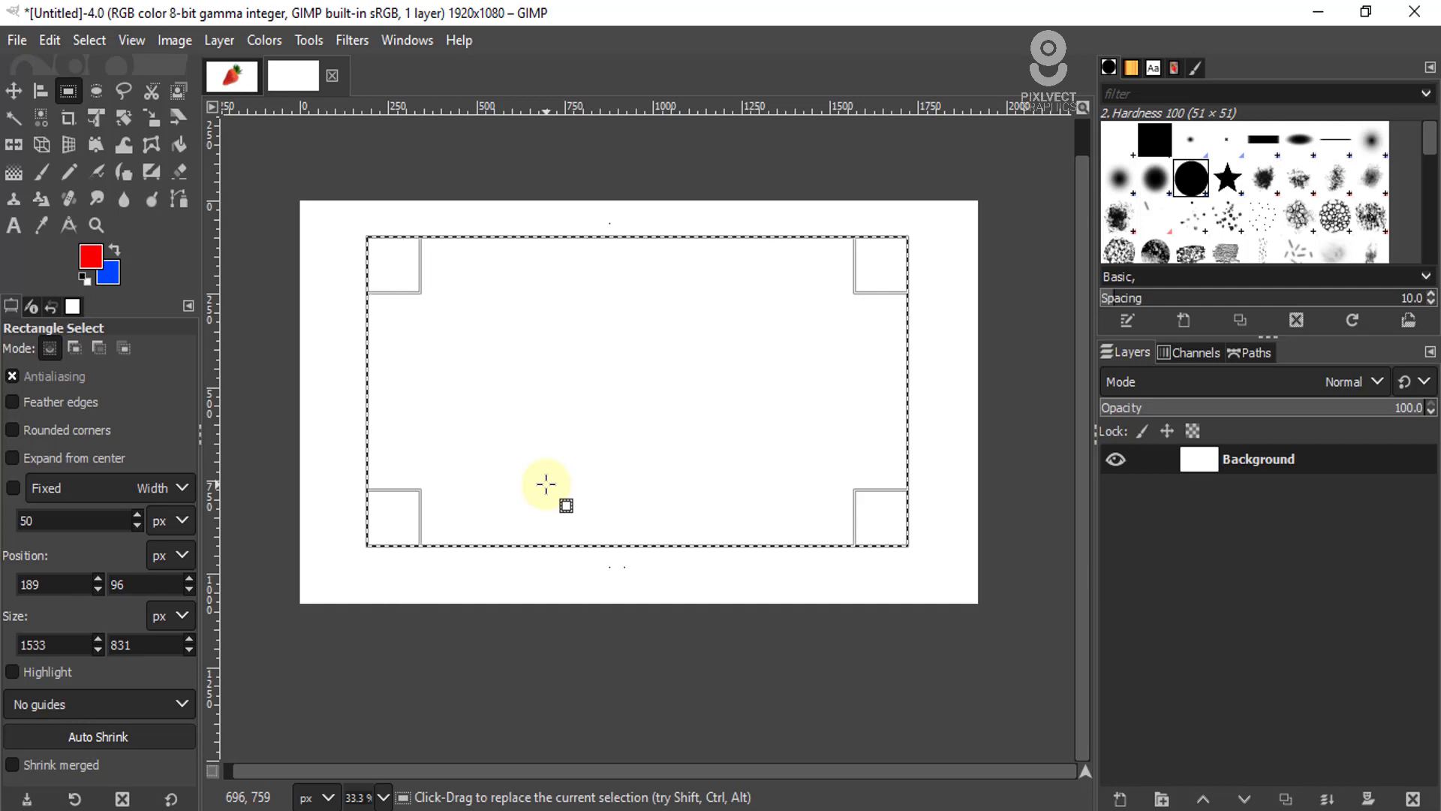
# Step: Try adding a tall rectangle about 567 × 963 px to the selection and filling it red, and undo both
pyautogui.moveTo(551, 211); pyautogui.dragTo(751, 572)
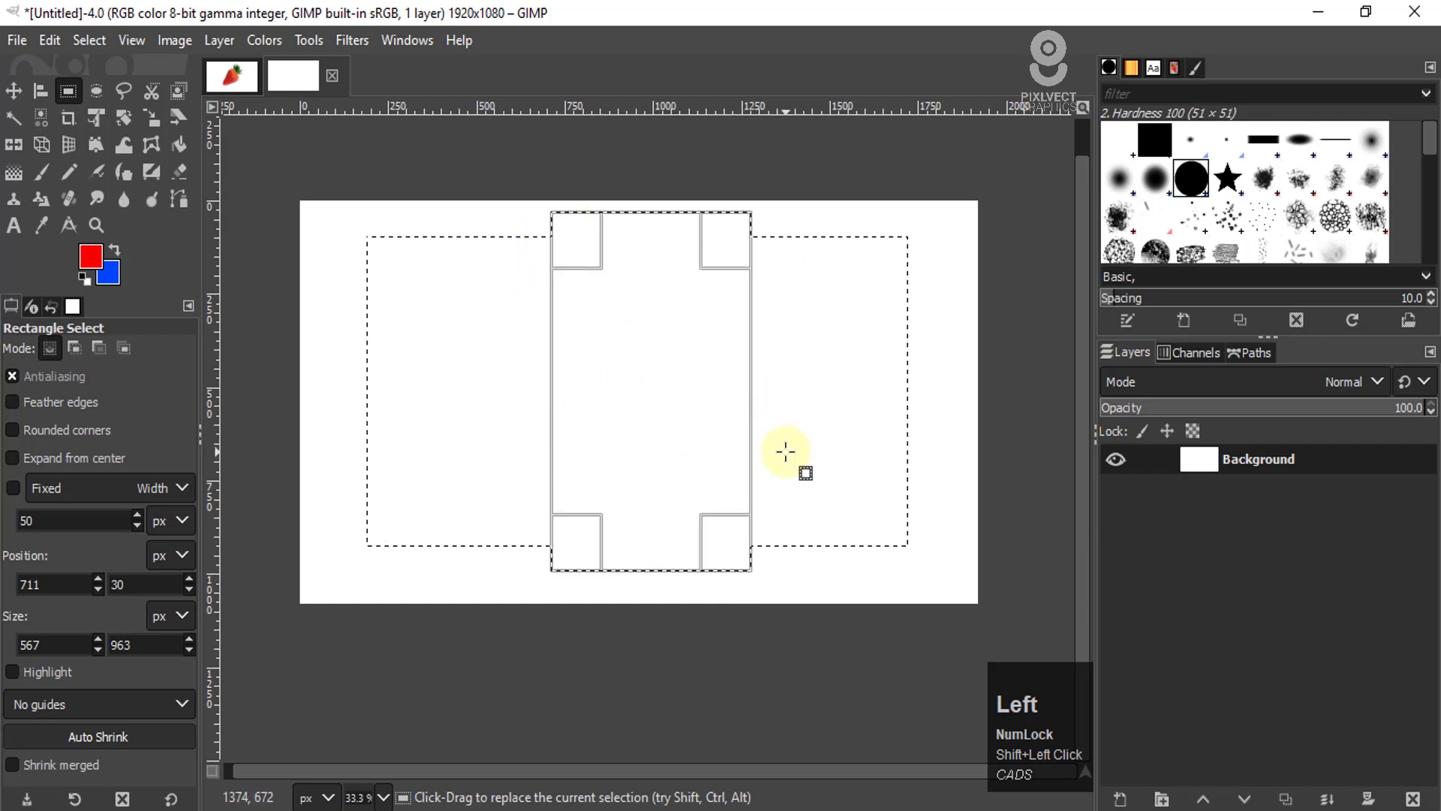
pyautogui.hotkey('ctrl', ',')
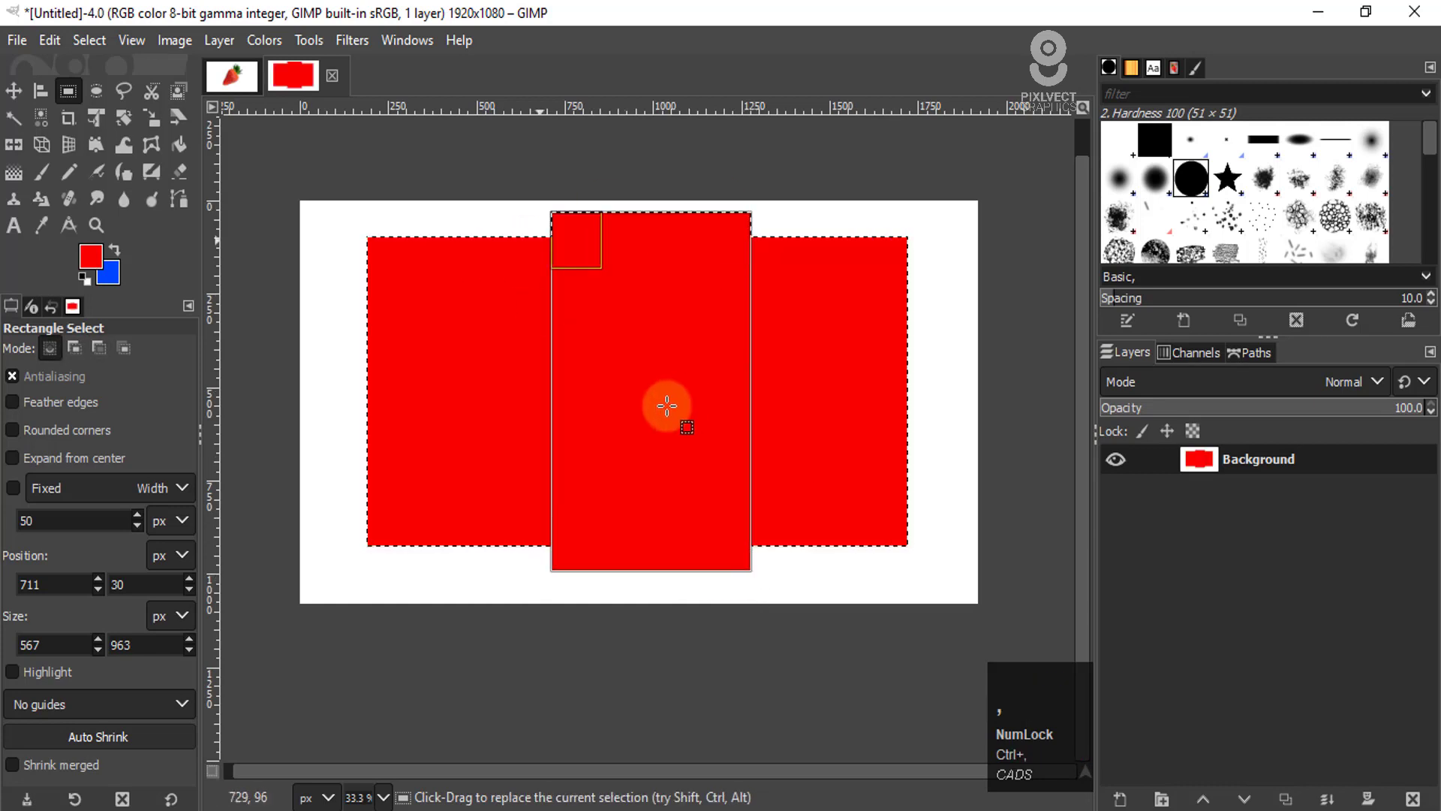
pyautogui.hotkey('ctrl', 'z')
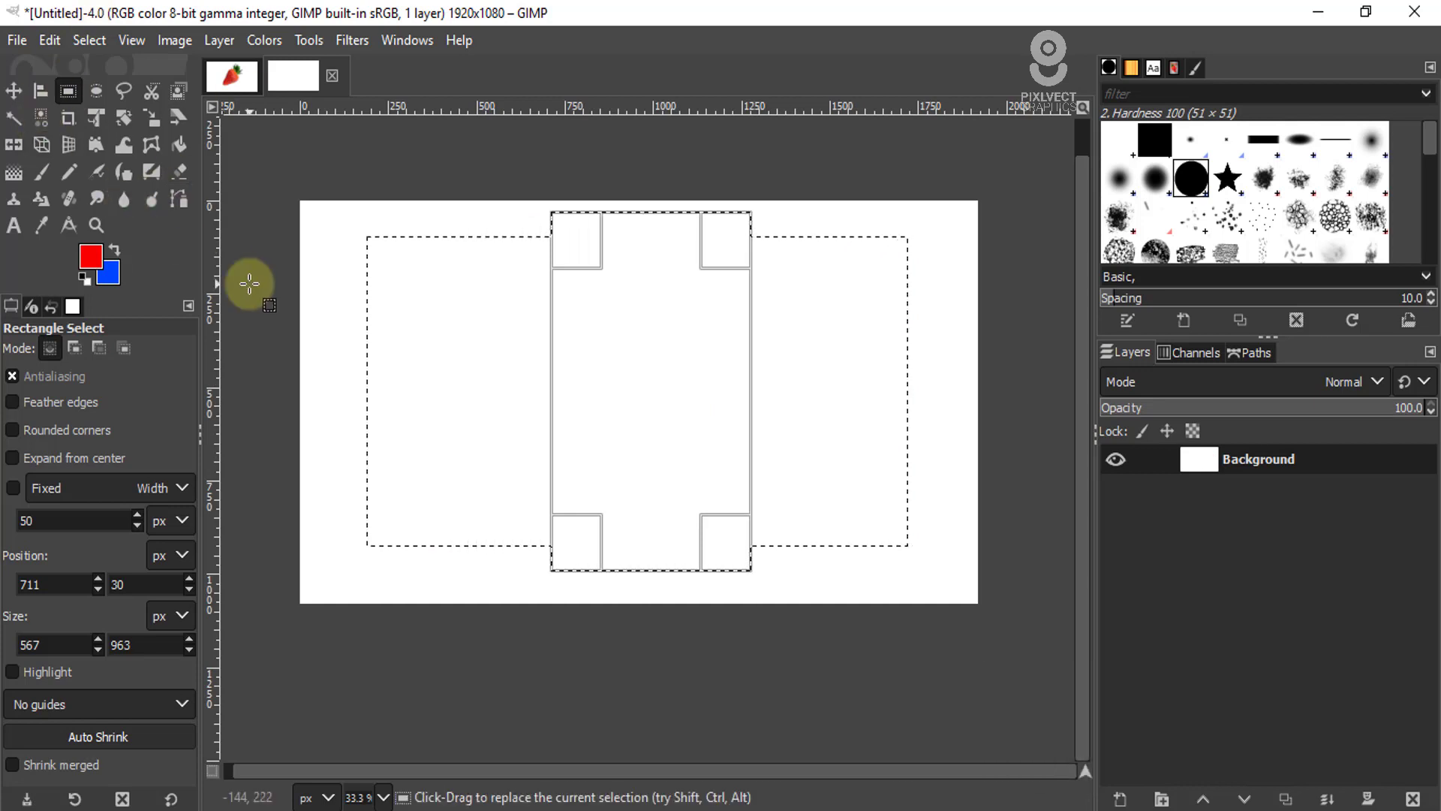
pyautogui.hotkey('ctrl', 'z')
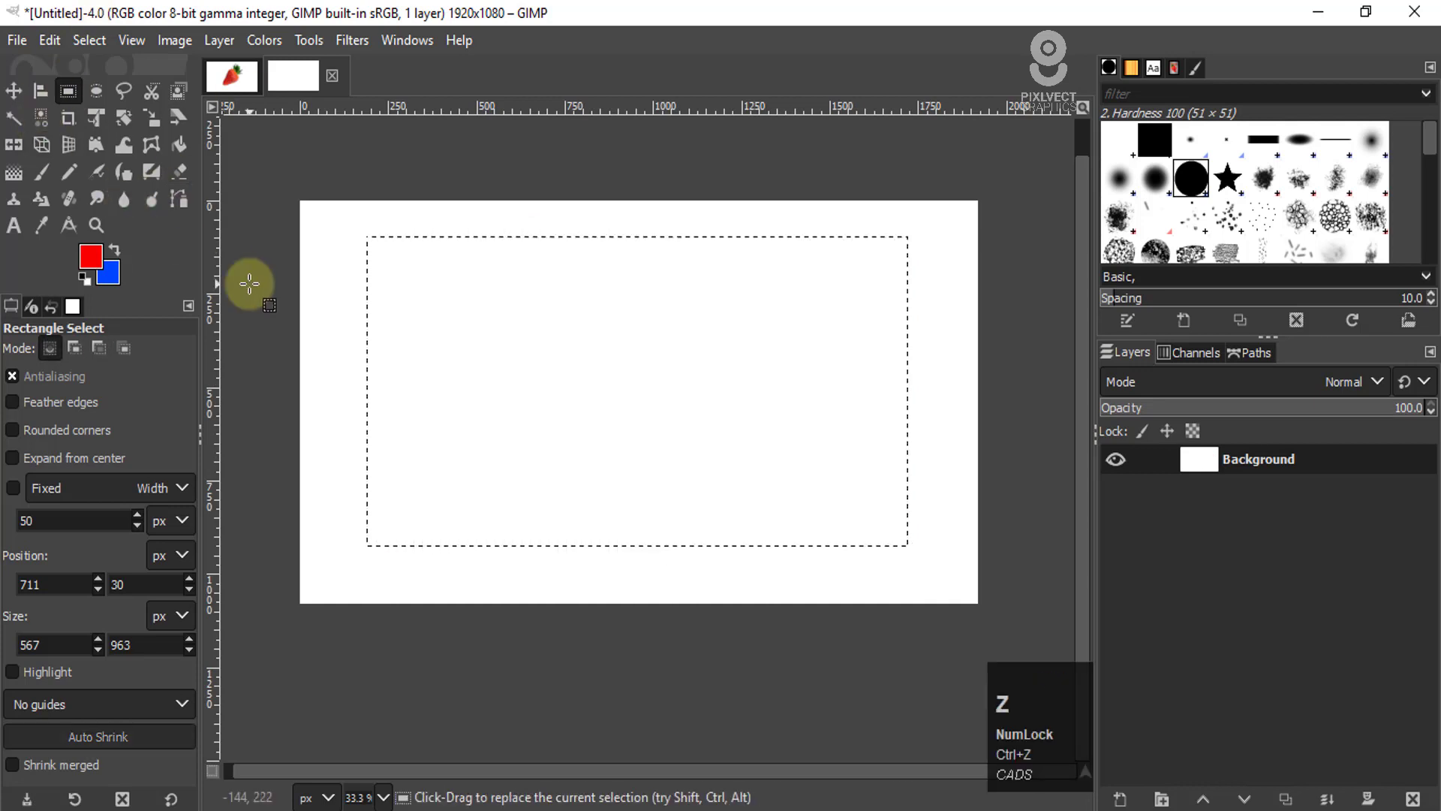
# Step: Try adding a wide ellipse about 1797 × 360 px across the rectangular selection, and undo it
pyautogui.click(96, 91)
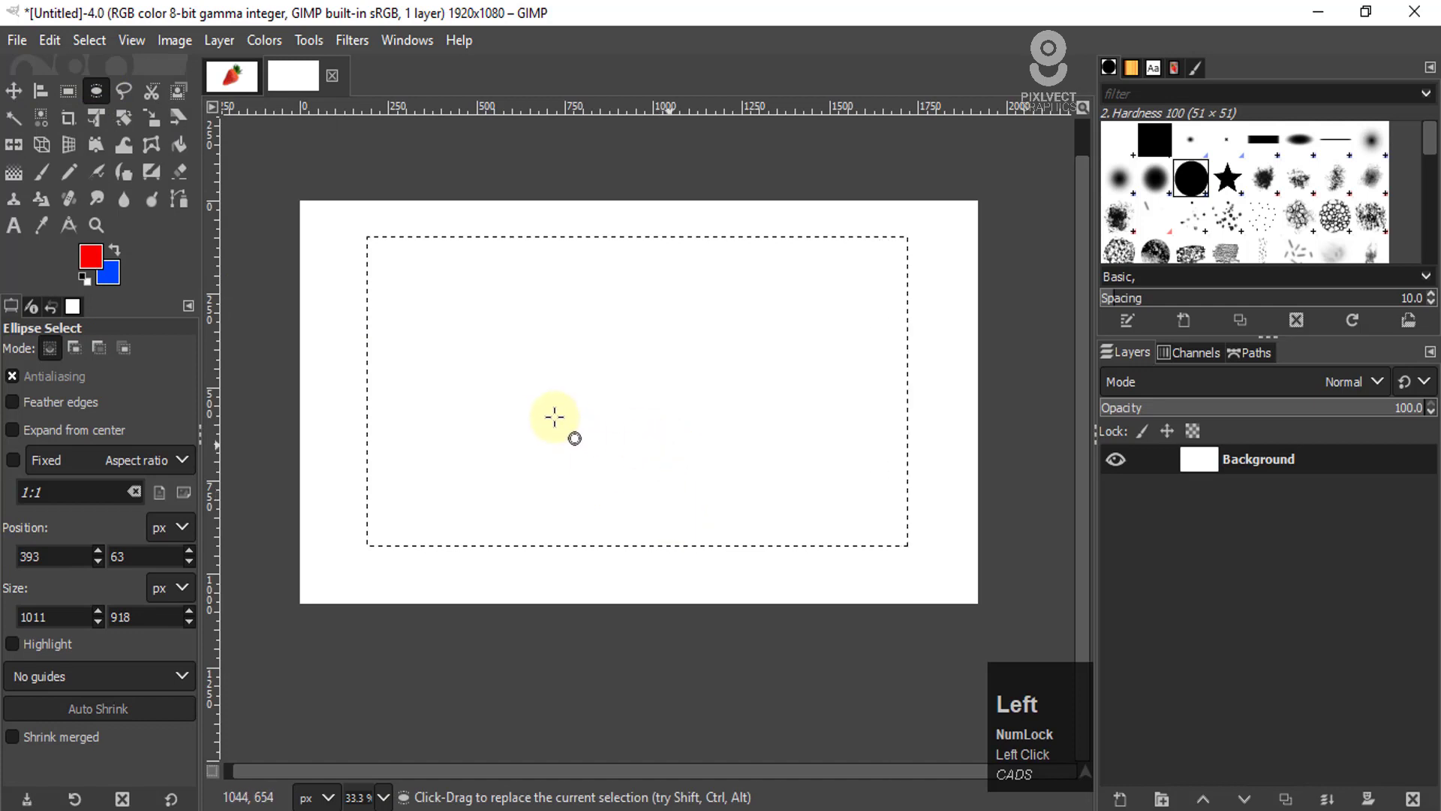
pyautogui.moveTo(331, 328); pyautogui.dragTo(967, 462)
pyautogui.hotkey('ctrl', 'z')
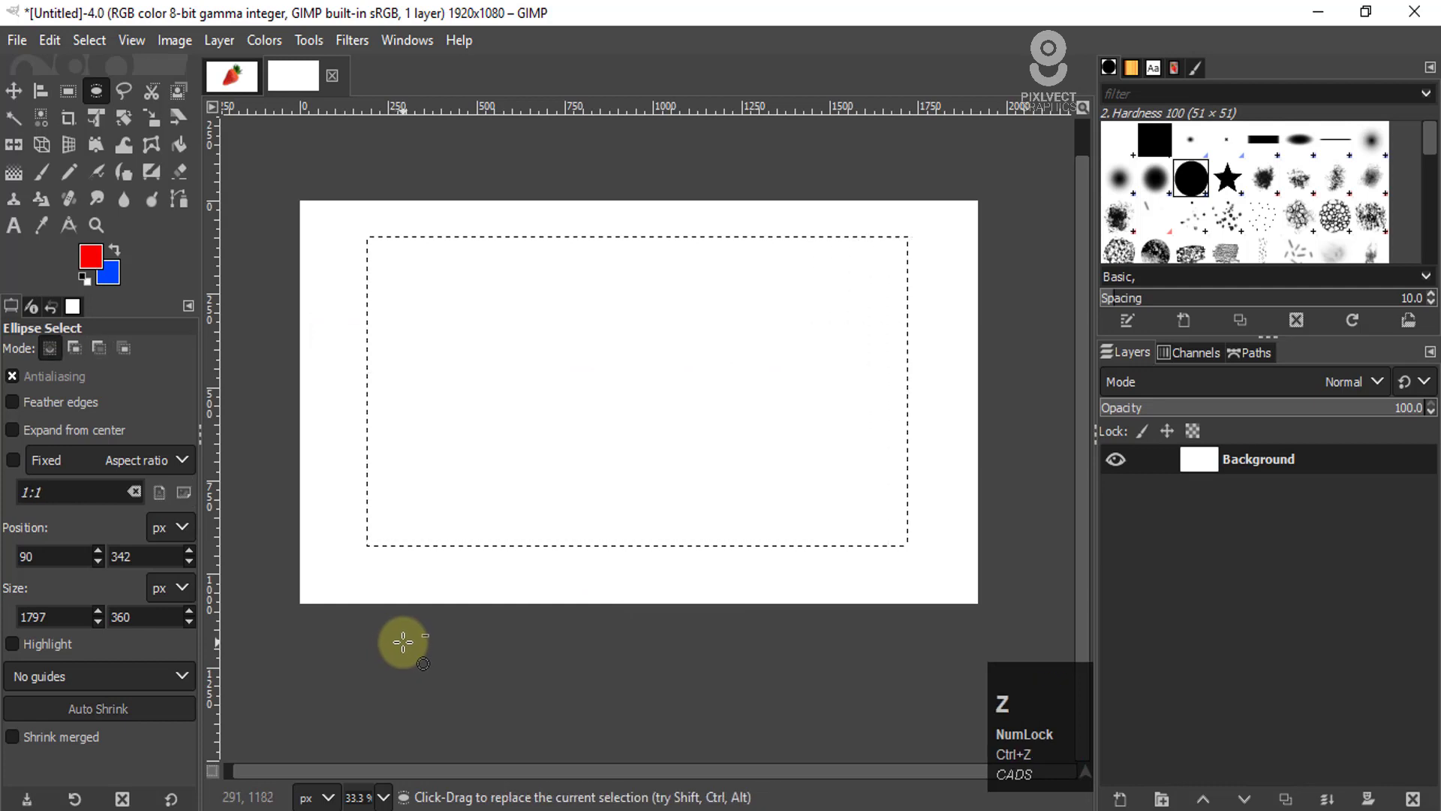
# Step: Add a wide ellipse about 1749 × 309 px to the rectangular selection in add mode, testing it with a red fill that is undone
pyautogui.press('ctrl')
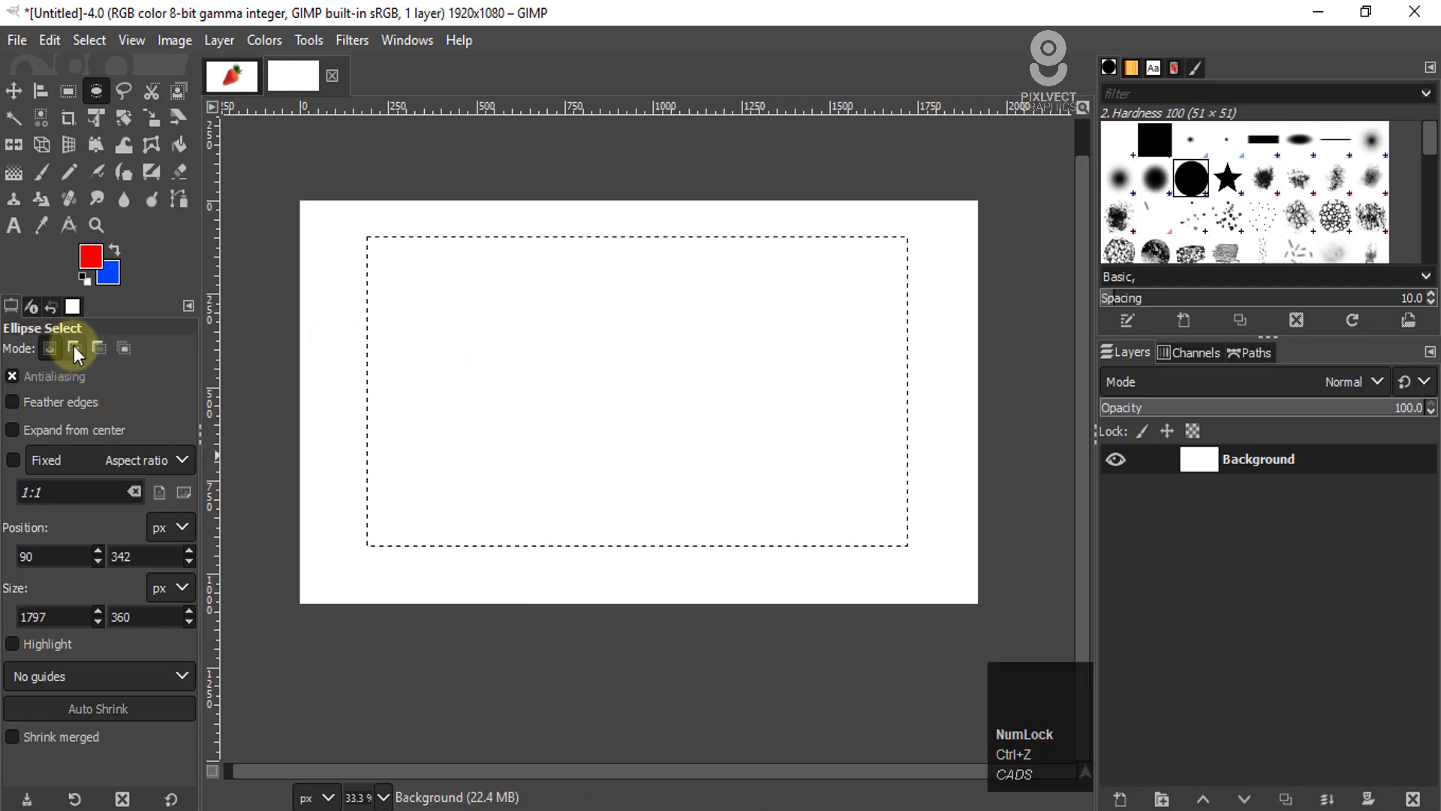
pyautogui.click(73, 348)
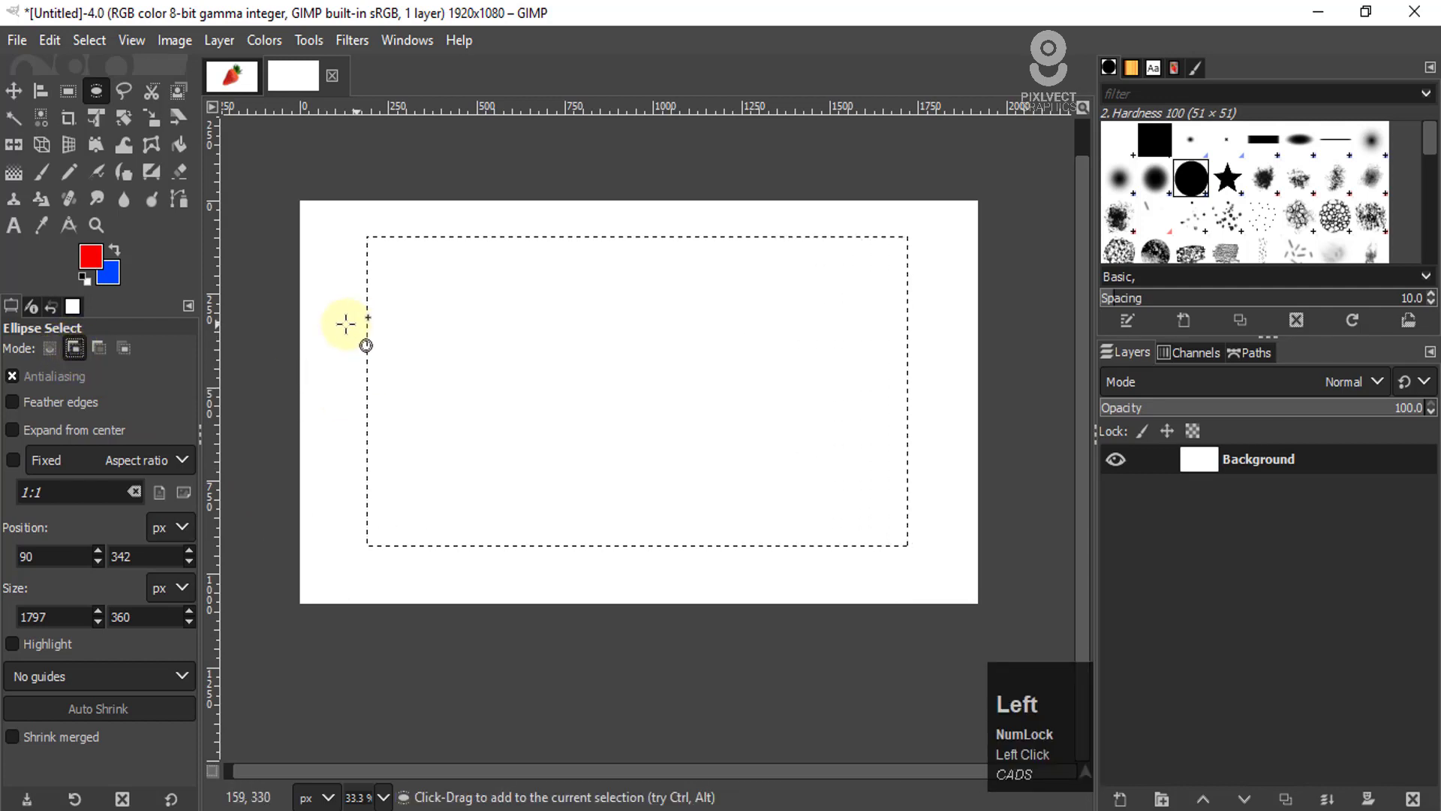
pyautogui.moveTo(327, 325); pyautogui.dragTo(945, 445)
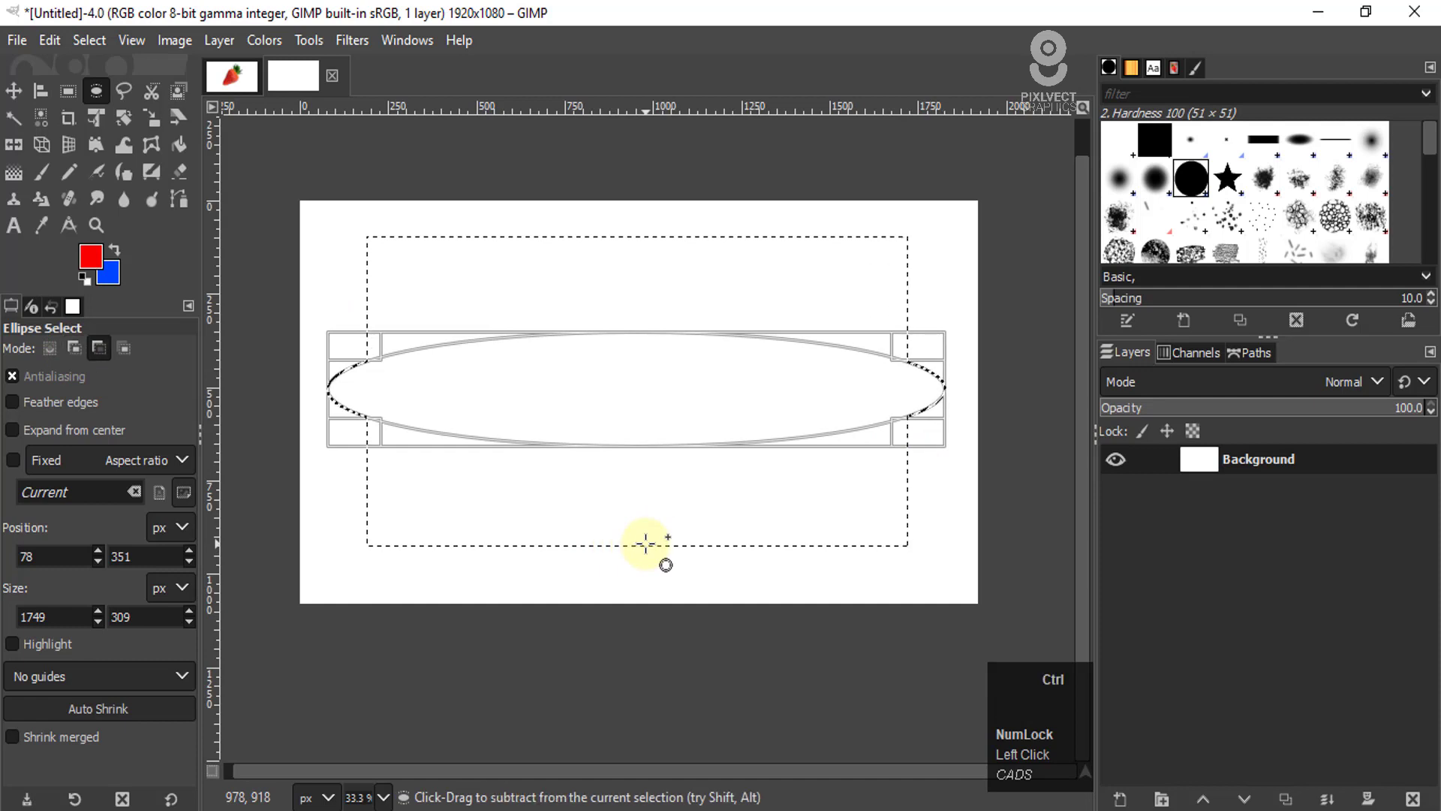
pyautogui.hotkey('ctrl', ',')
pyautogui.hotkey('ctrl', 'z')
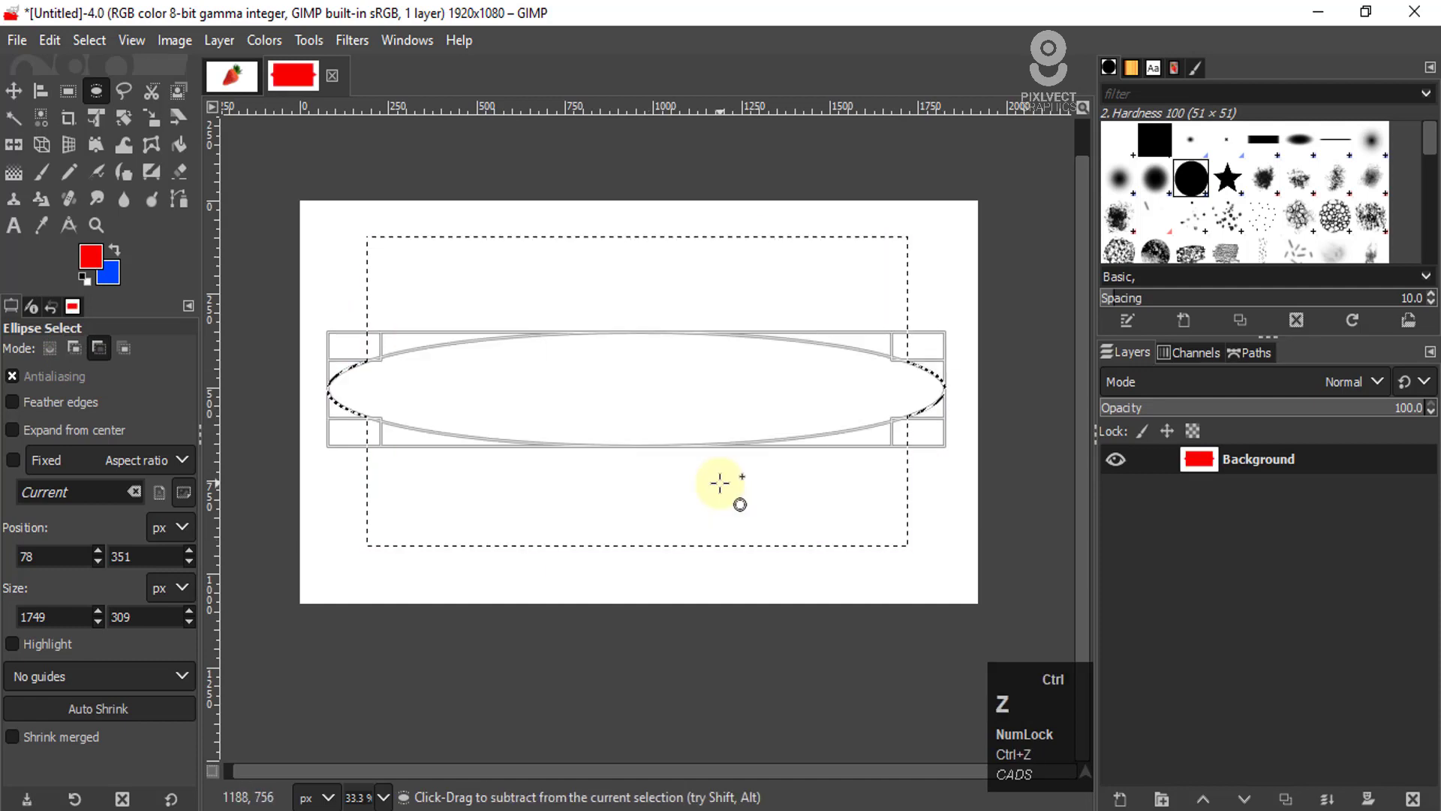
# Step: Replace the selection with a tall, narrow rectangle about 210 × 816 px near the canvas's left edge
pyautogui.press('r')
pyautogui.click(537, 530)
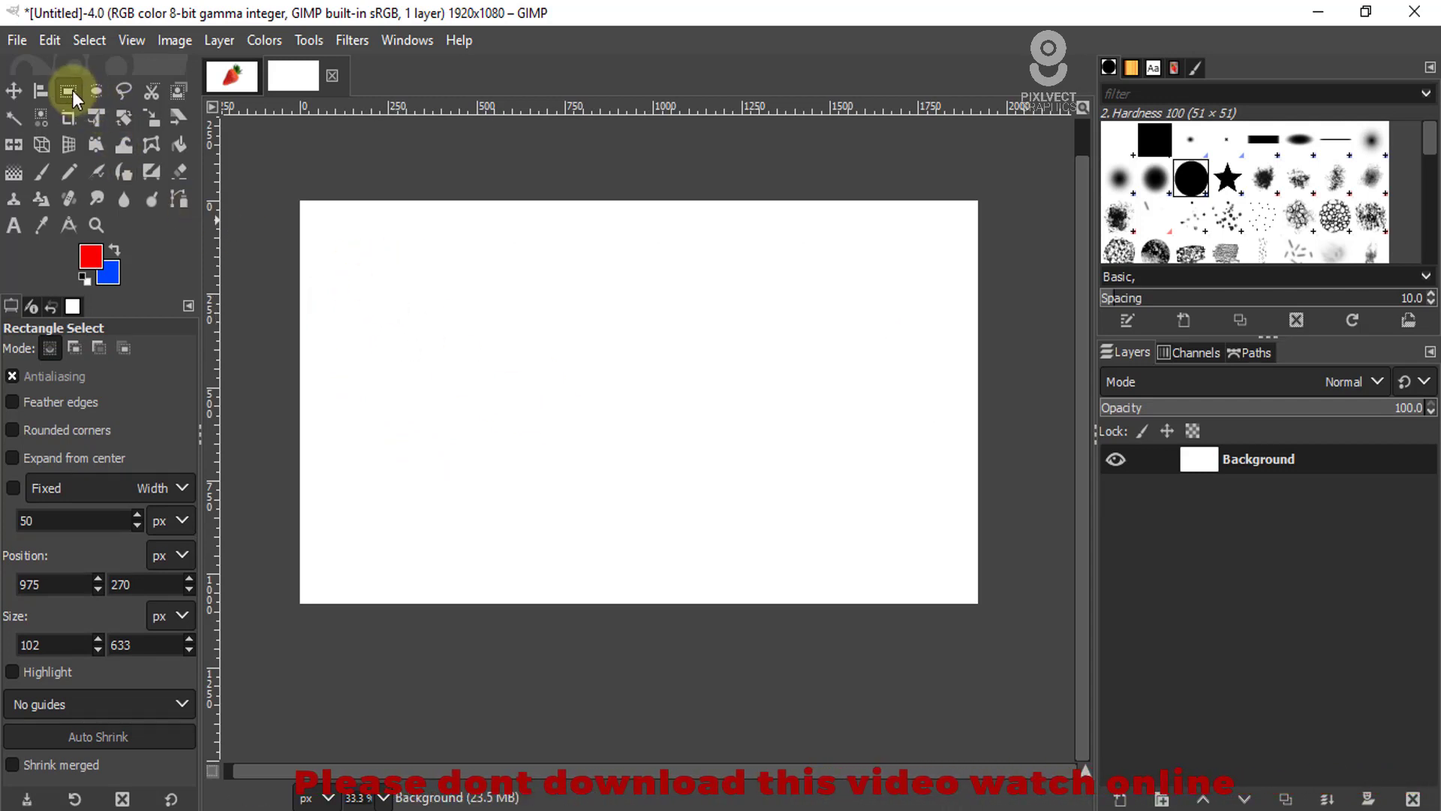
pyautogui.click(376, 251)
pyautogui.moveTo(416, 361); pyautogui.dragTo(444, 547)
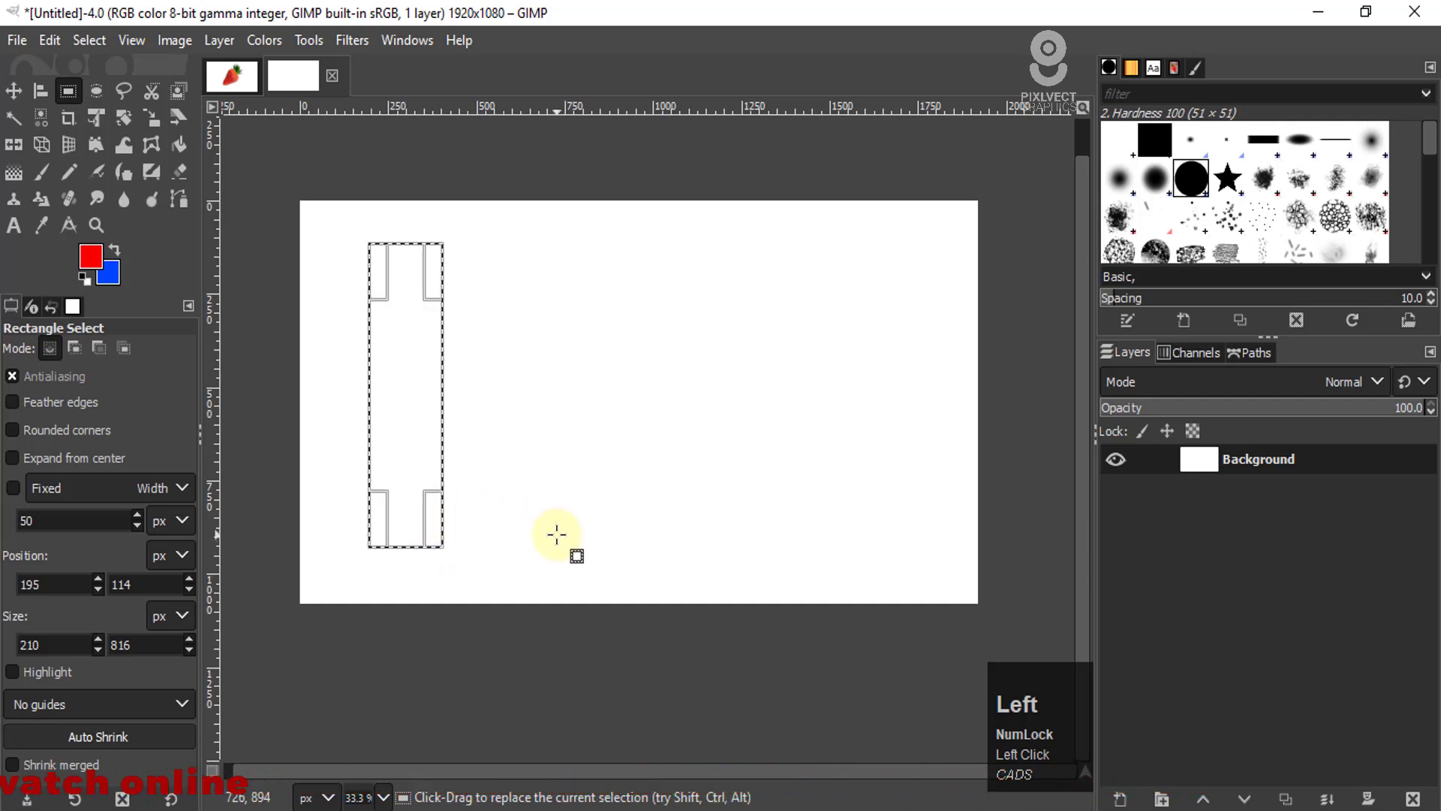
# Step: Add a horizontal bar and three vertical rectangles crossing it to the selection, the last about 117 × 513 px
pyautogui.moveTo(399, 364); pyautogui.dragTo(428, 381)
pyautogui.moveTo(607, 418); pyautogui.dragTo(788, 428)
pyautogui.moveTo(514, 245); pyautogui.dragTo(556, 537)
pyautogui.moveTo(615, 307); pyautogui.dragTo(665, 515)
pyautogui.moveTo(702, 317); pyautogui.dragTo(730, 450)
pyautogui.moveTo(743, 505); pyautogui.dragTo(743, 508)
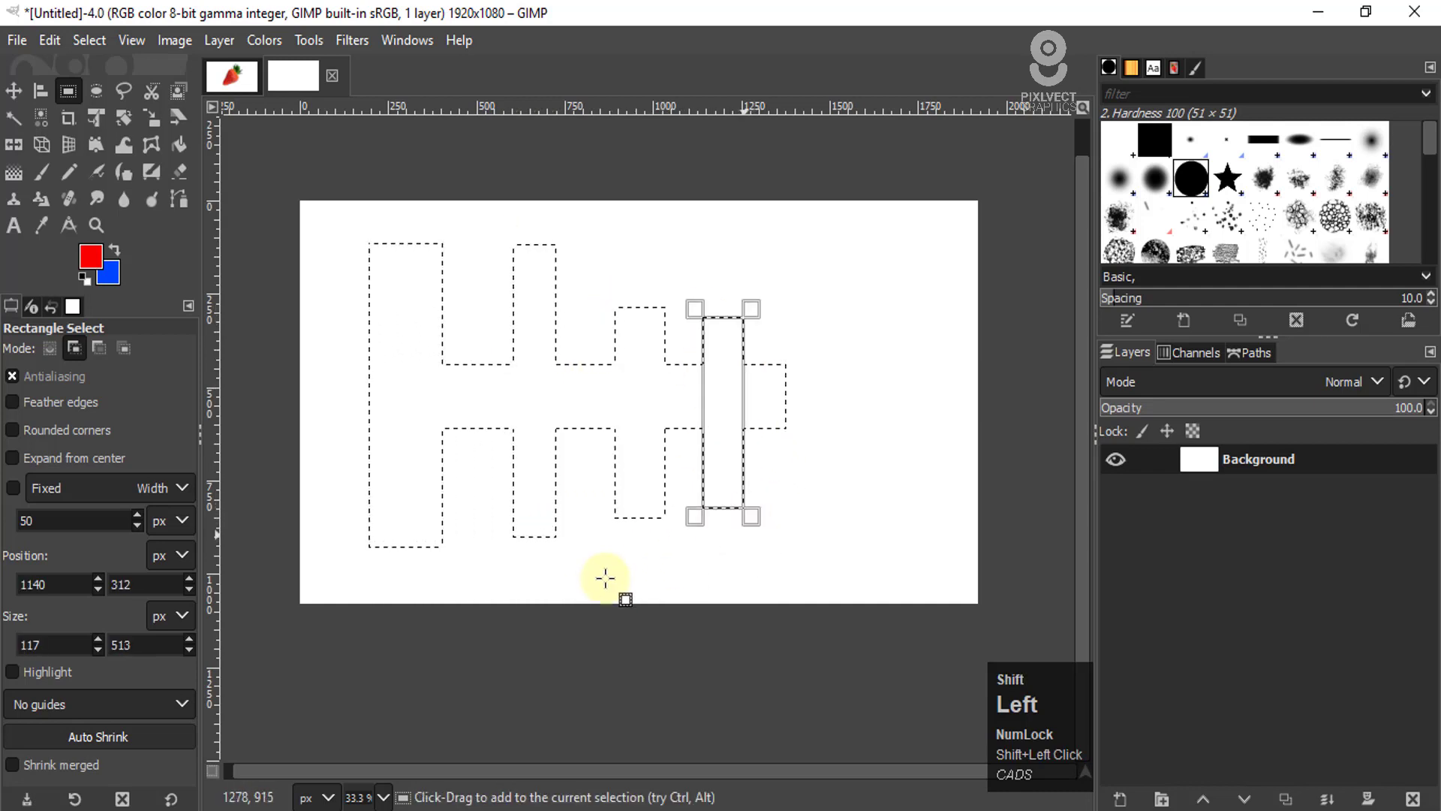
# Step: Try filling the combined bar selection with the red foreground colour, and undo the fill
pyautogui.press('ctrl')
pyautogui.hotkey('ctrl', ',')
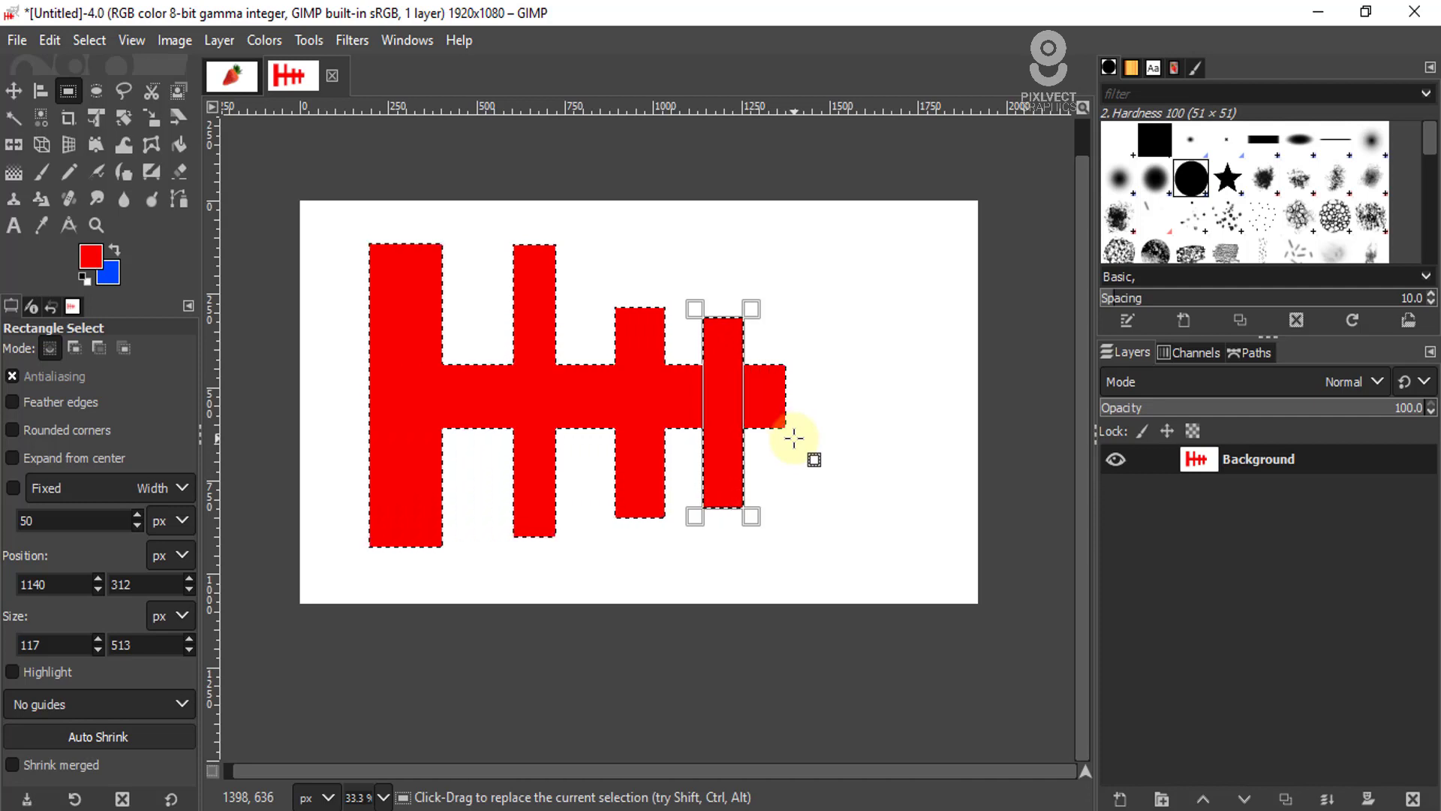
pyautogui.hotkey('ctrl', 'z')
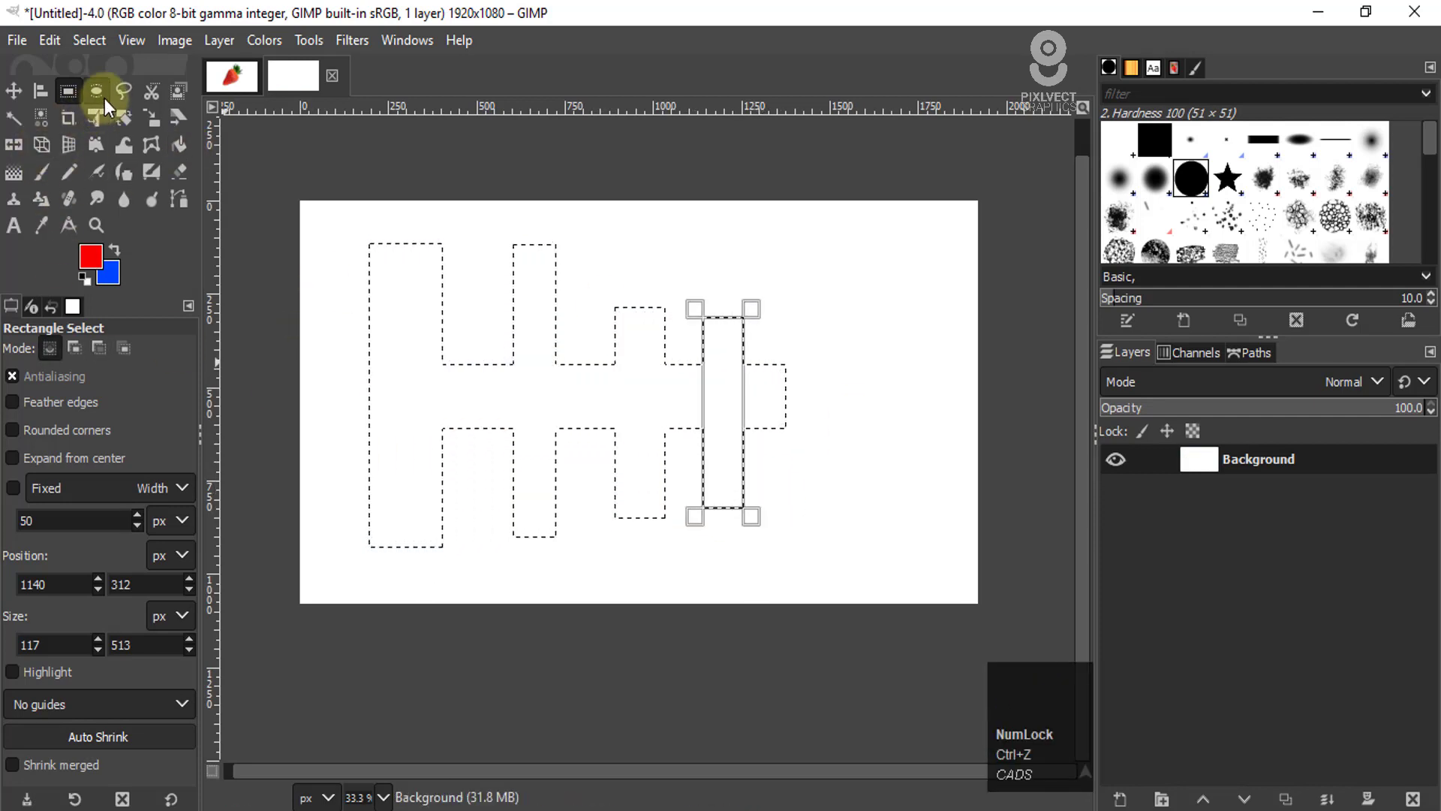
# Step: Add an ellipse about 351 × 381 px to the selection at the right end of the horizontal bar
pyautogui.click(96, 91)
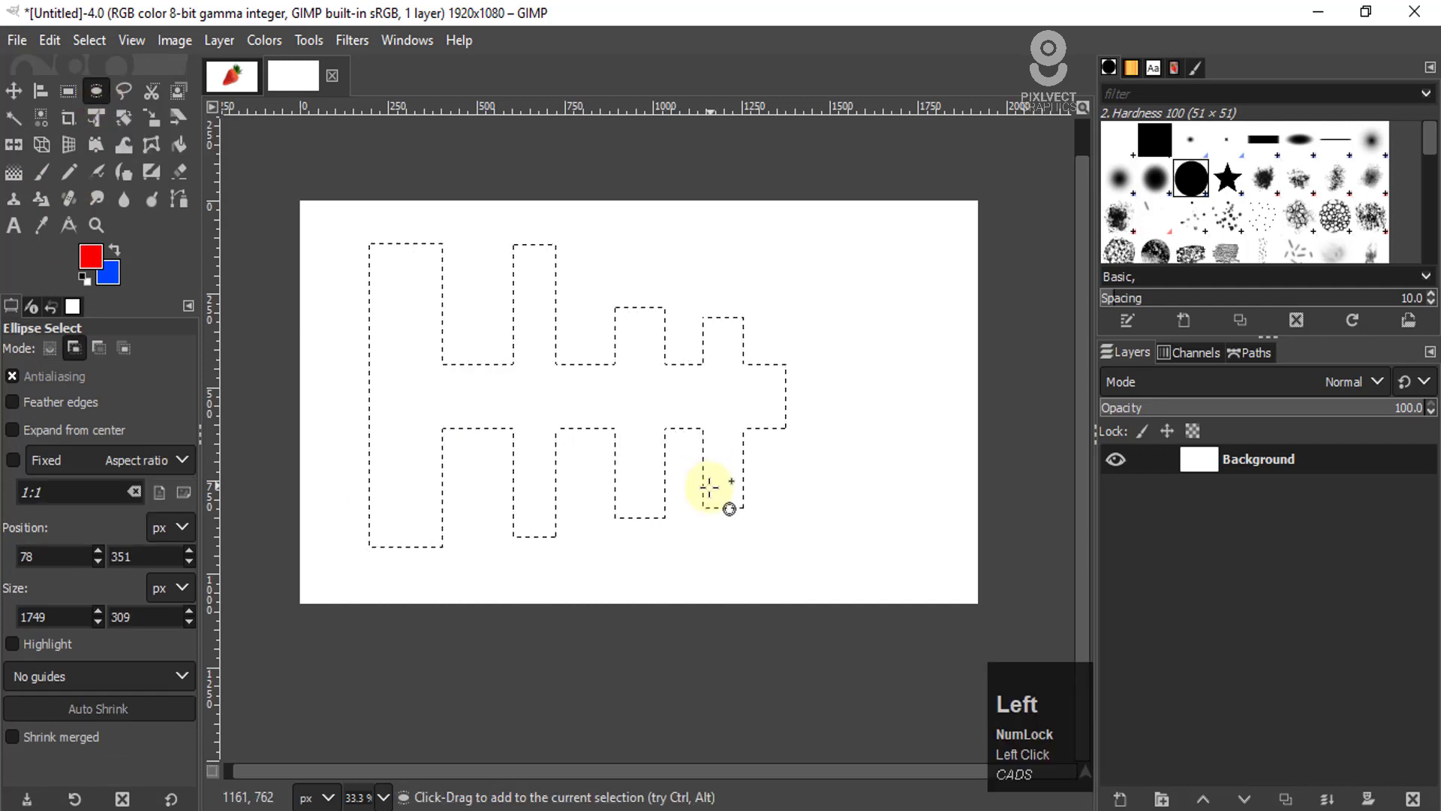
pyautogui.keyDown('shift'); pyautogui.click(818, 426); pyautogui.keyUp('shift')
pyautogui.moveTo(818, 426); pyautogui.dragTo(893, 487)
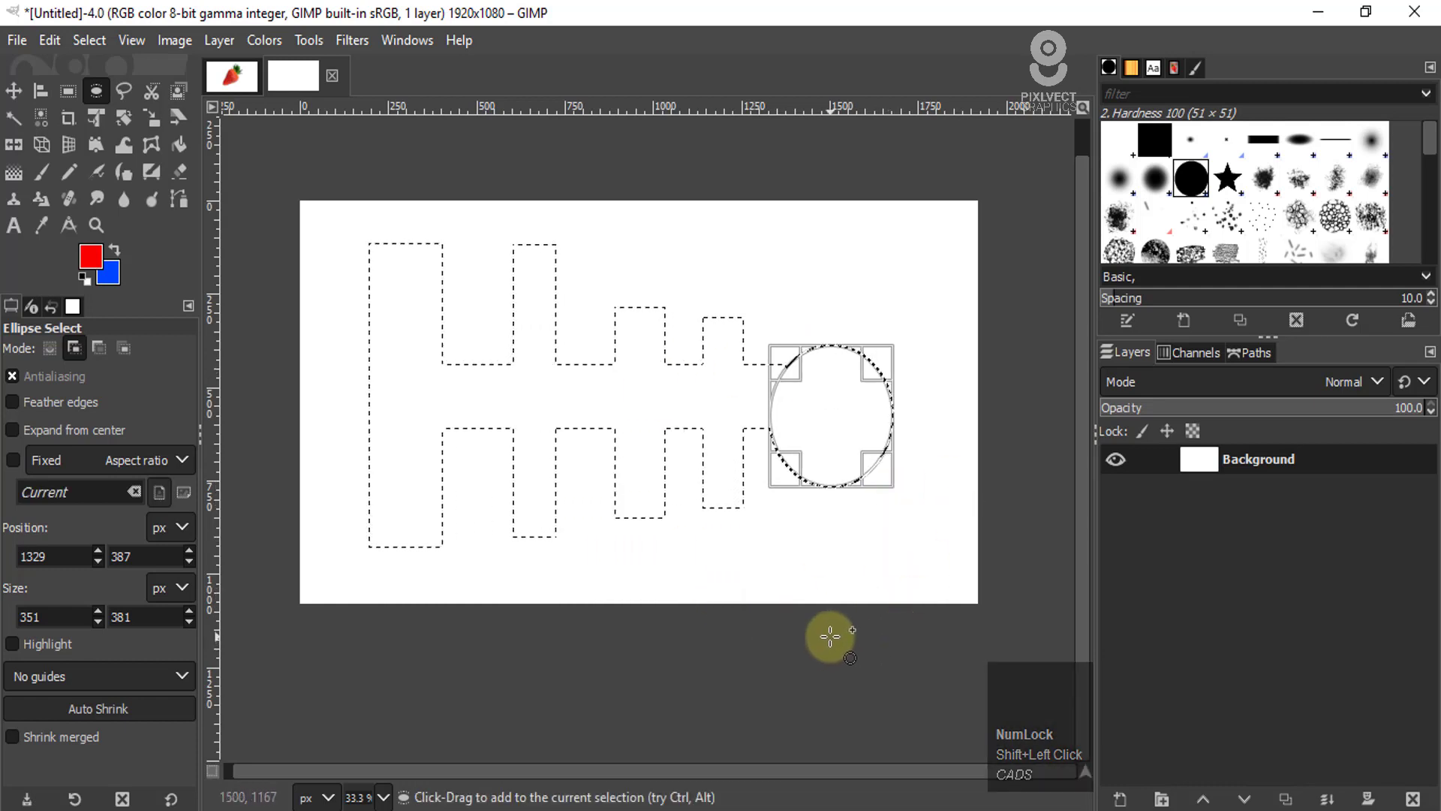
# Step: Try filling the bars and ellipse together with the red foreground colour, and undo the fill
pyautogui.hotkey('ctrl', ',')
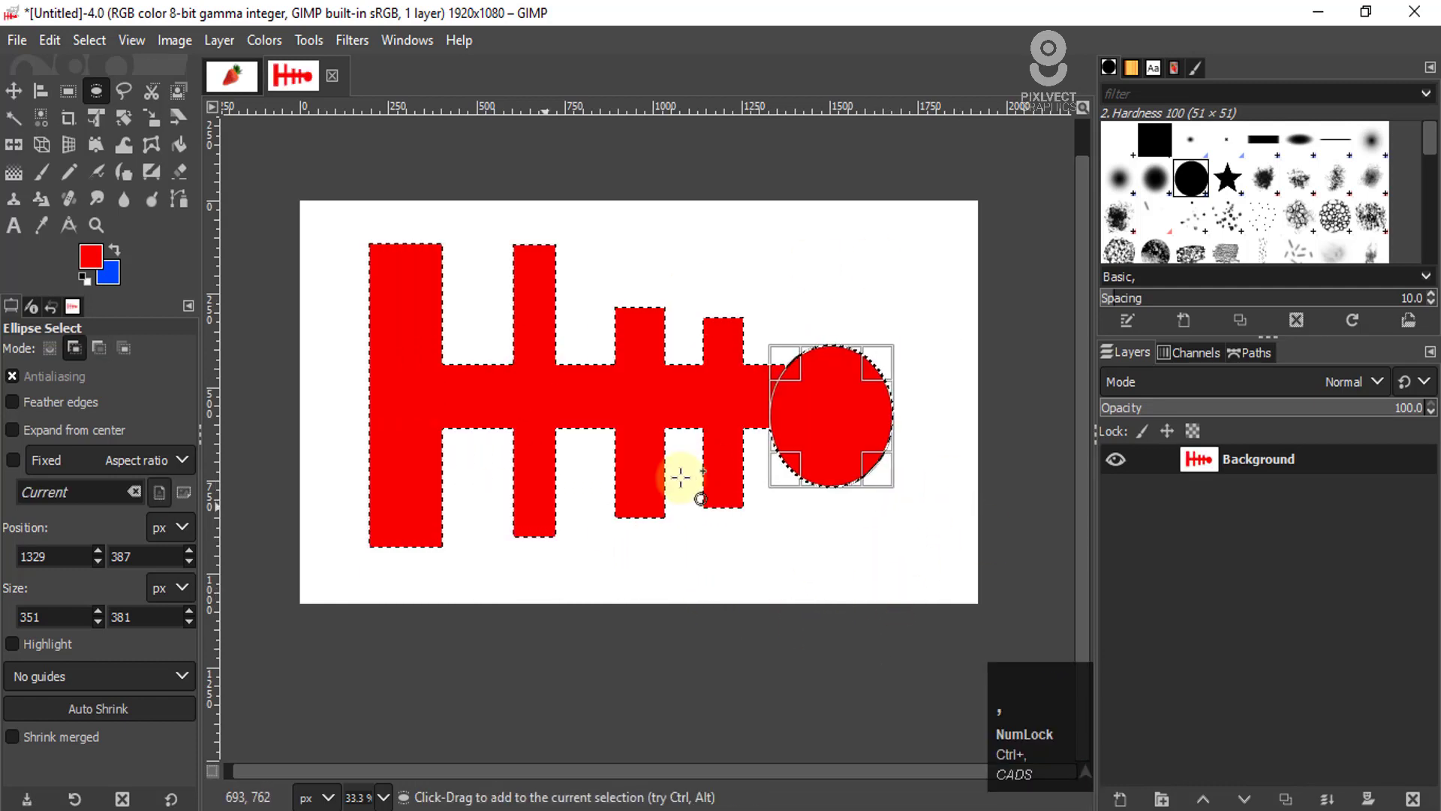
pyautogui.press('ctrl')
pyautogui.hotkey('ctrl', 'z')
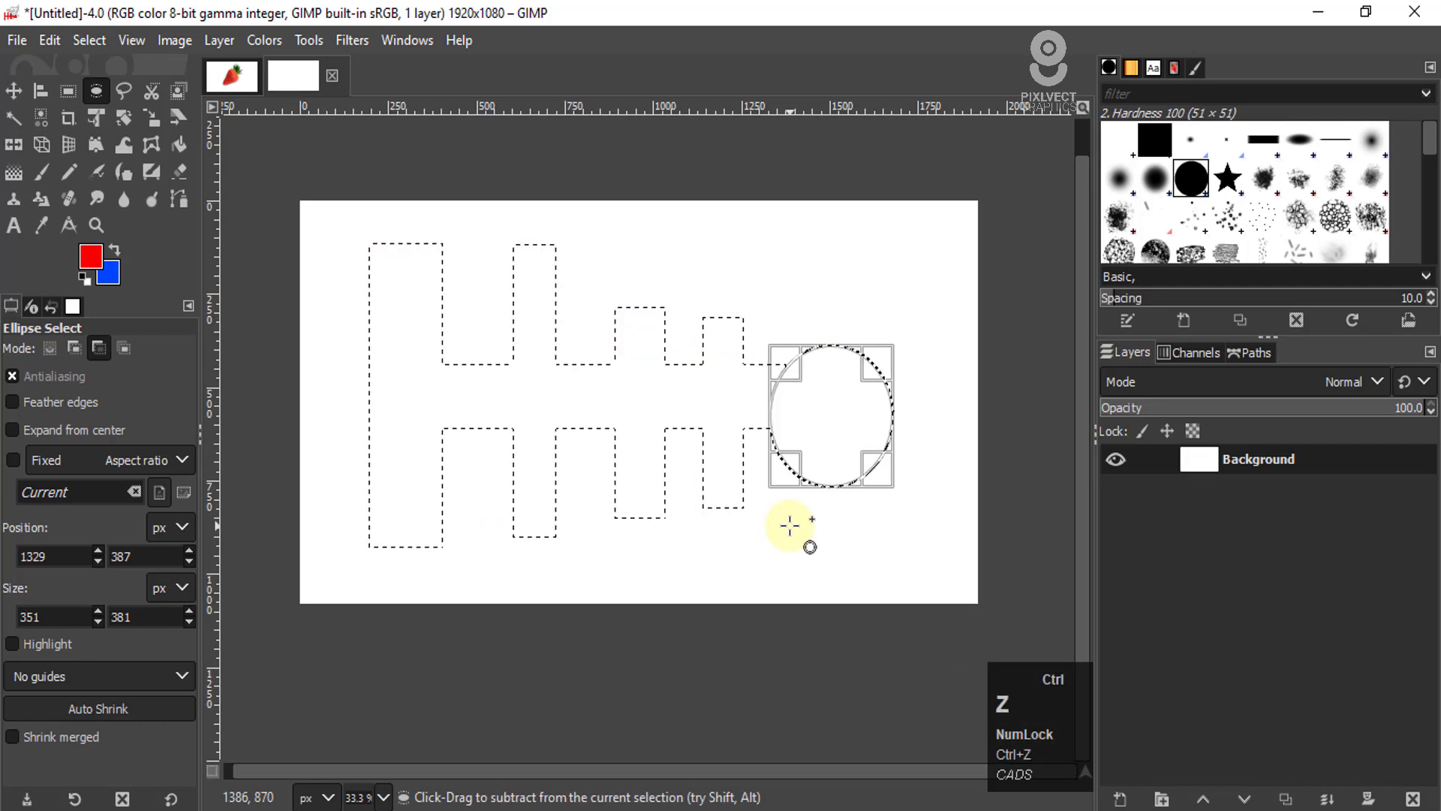
# Step: Clear the entire selection of bars and ellipse
pyautogui.press('shift')
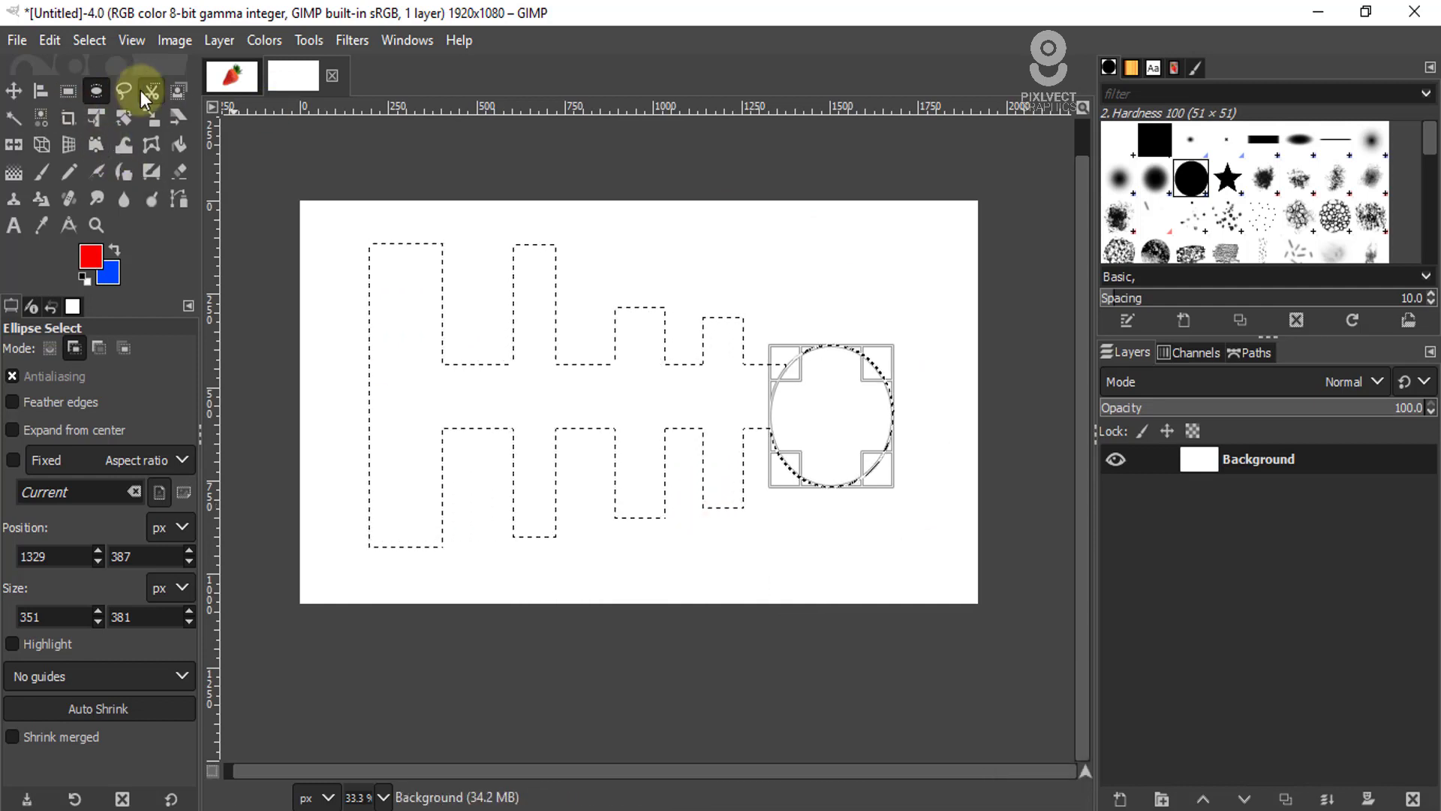
pyautogui.click(85, 39)
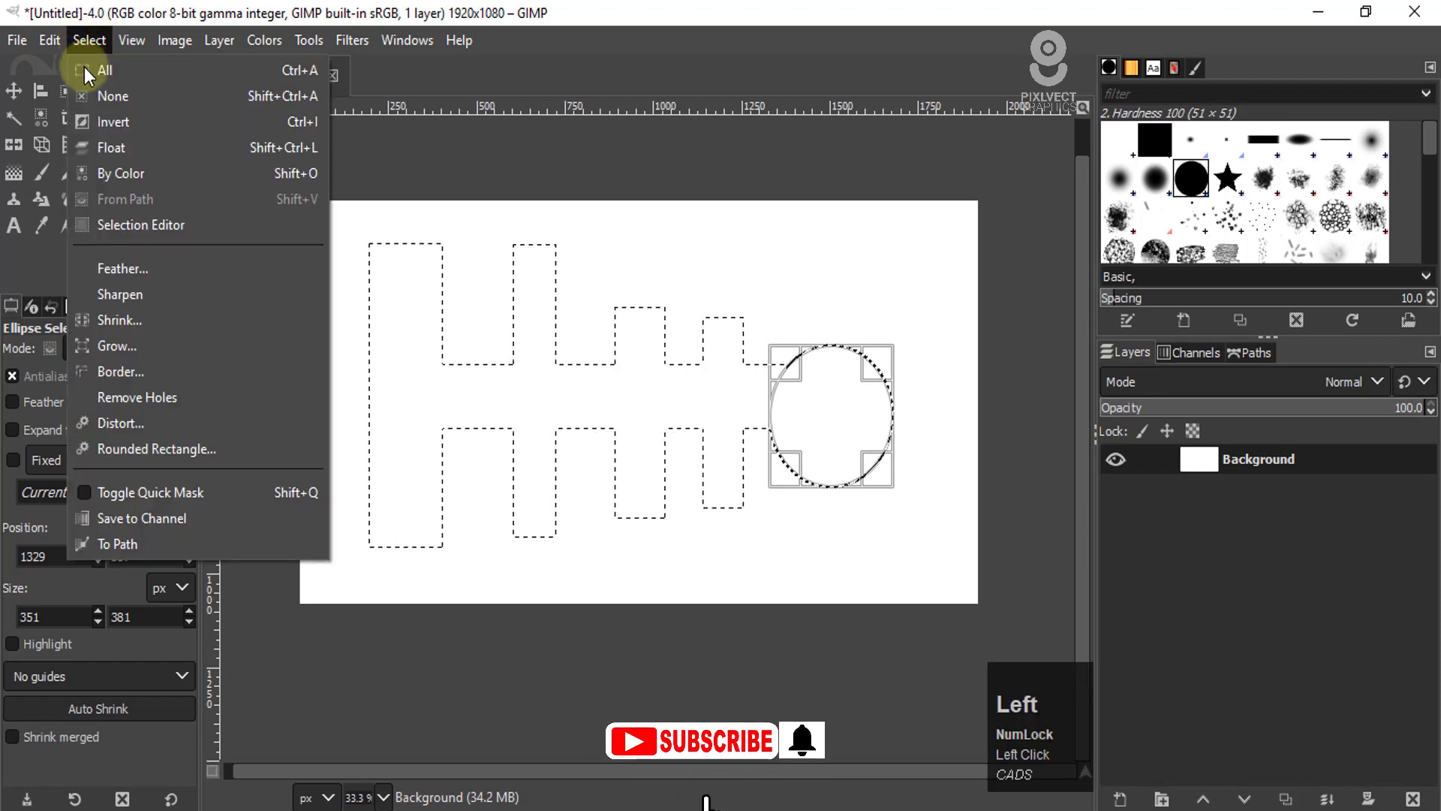
pyautogui.click(115, 96)
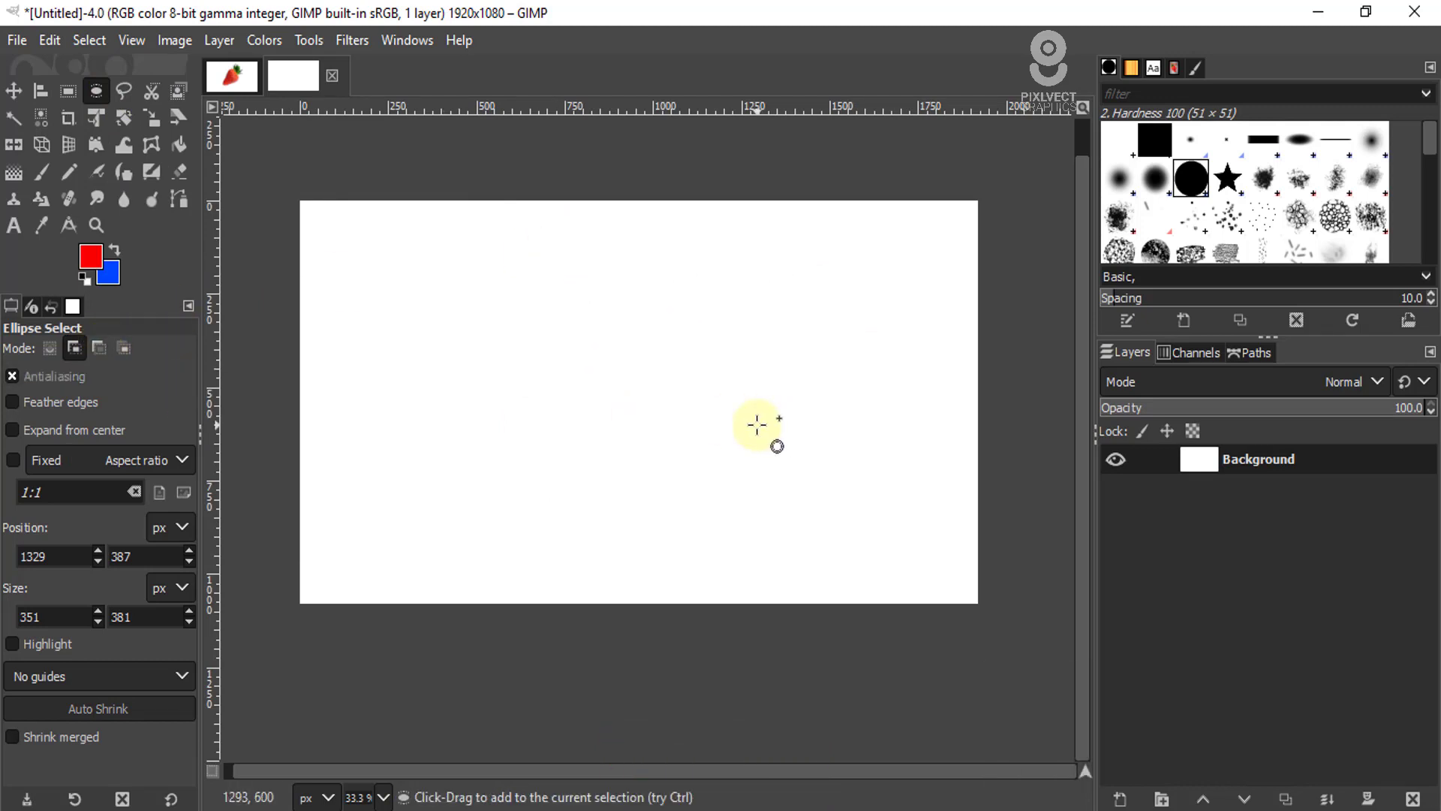
# Step: Select a rectangle about 1569 × 492 px and subtract a tall rectangle about 453 × 897 px from its middle
pyautogui.click(68, 91)
pyautogui.moveTo(371, 286); pyautogui.dragTo(925, 469)
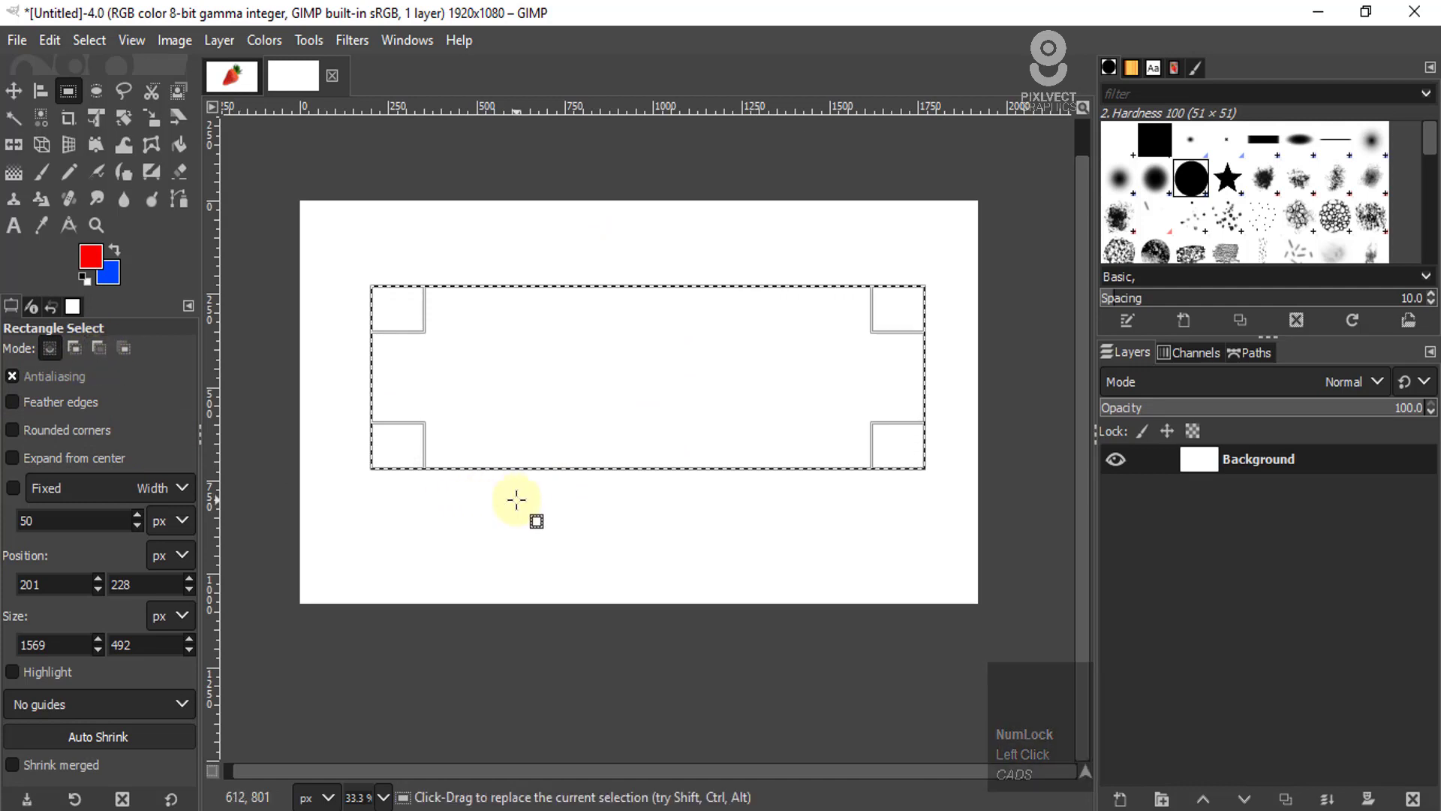
pyautogui.press('ctrl')
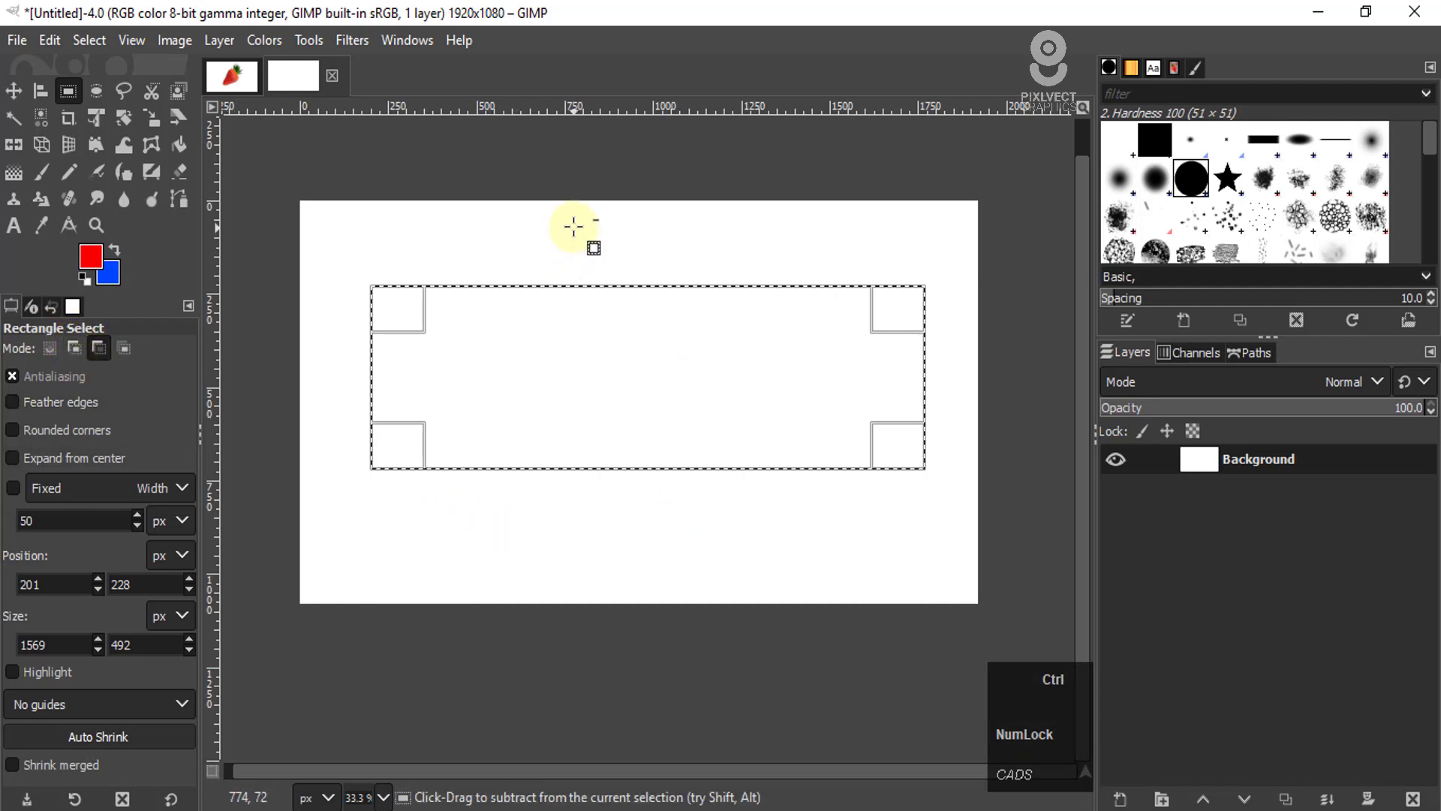
pyautogui.moveTo(546, 212); pyautogui.dragTo(705, 547)
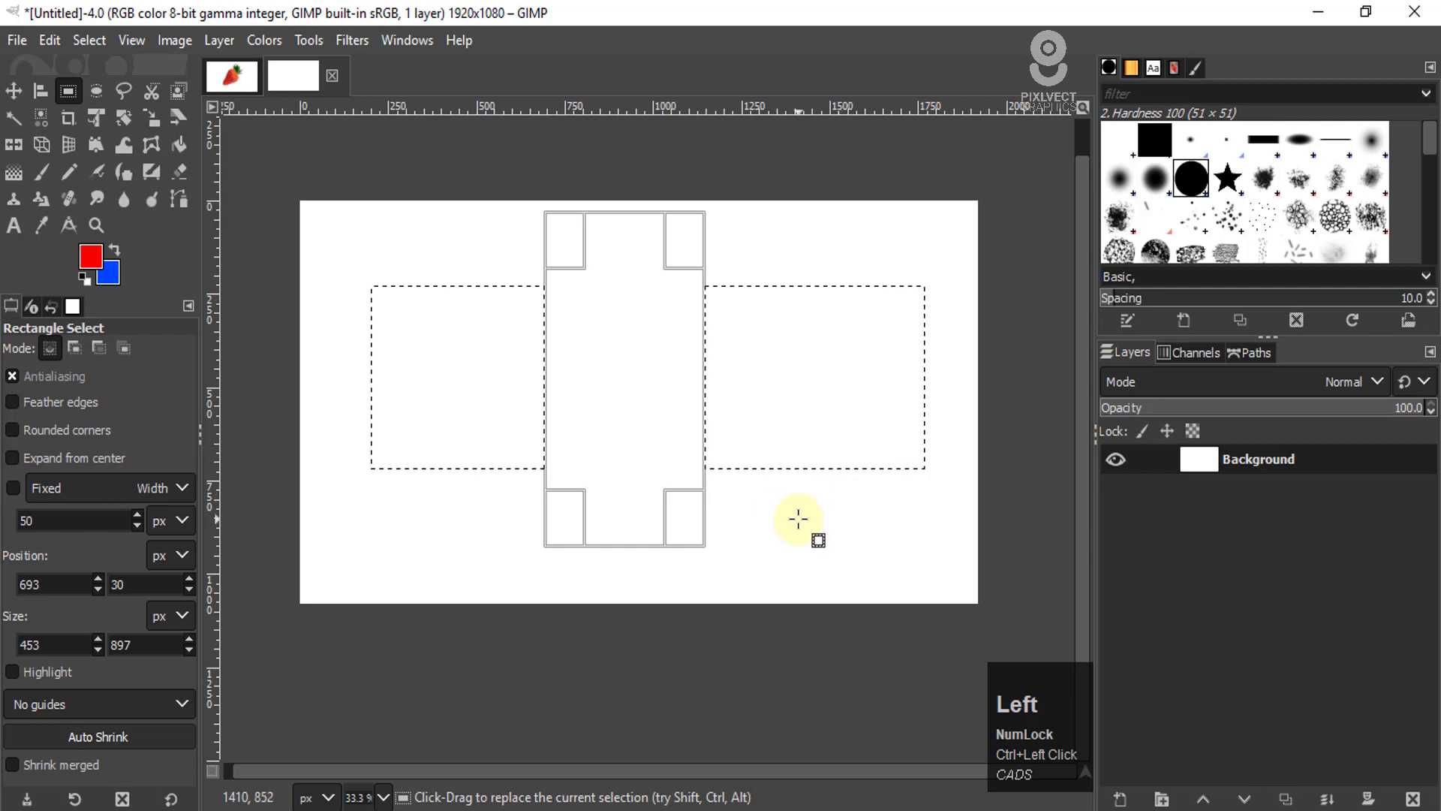
# Step: Try filling the two outer blocks of the selection with the red foreground colour, and undo the fill
pyautogui.hotkey('ctrl', ',')
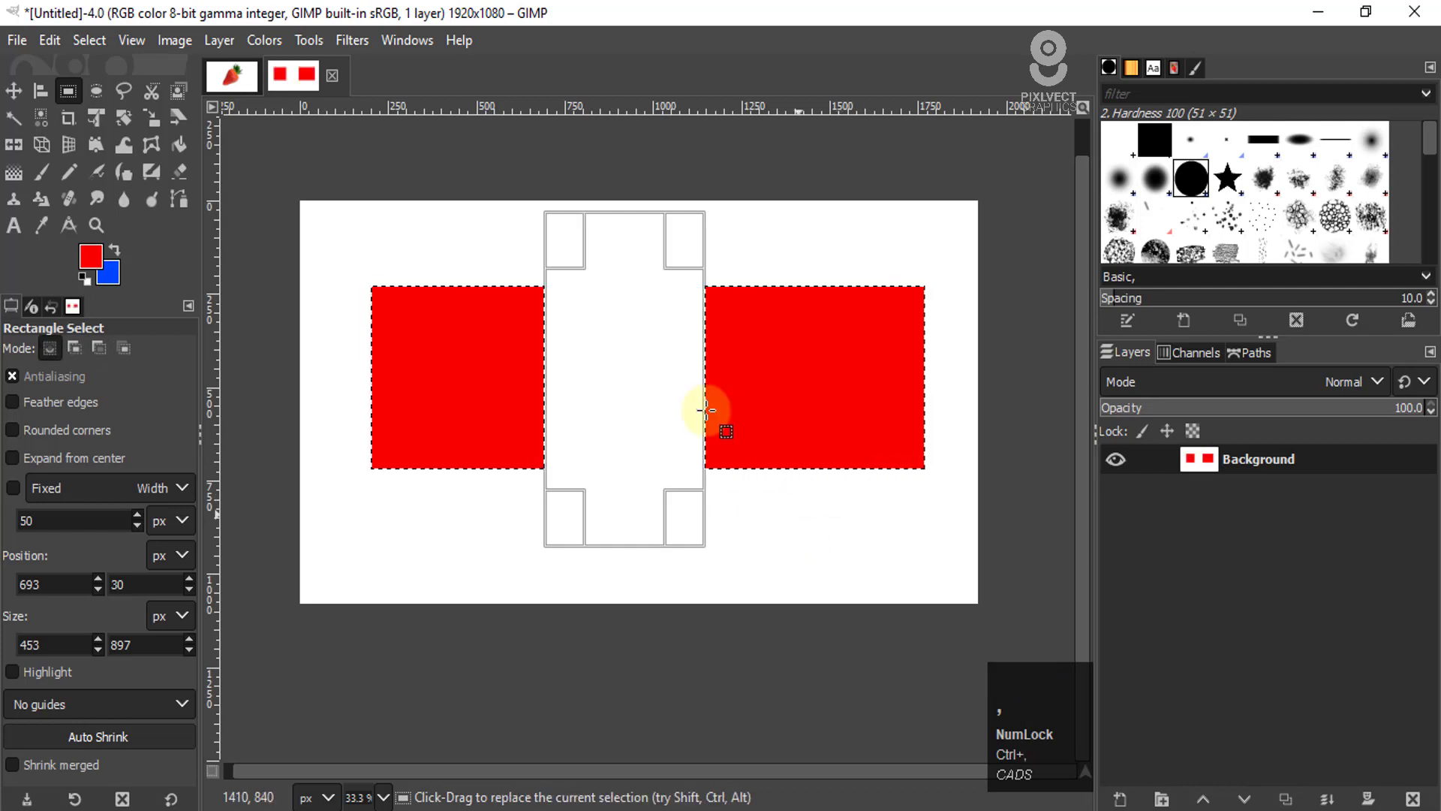
pyautogui.hotkey('ctrl', 'z')
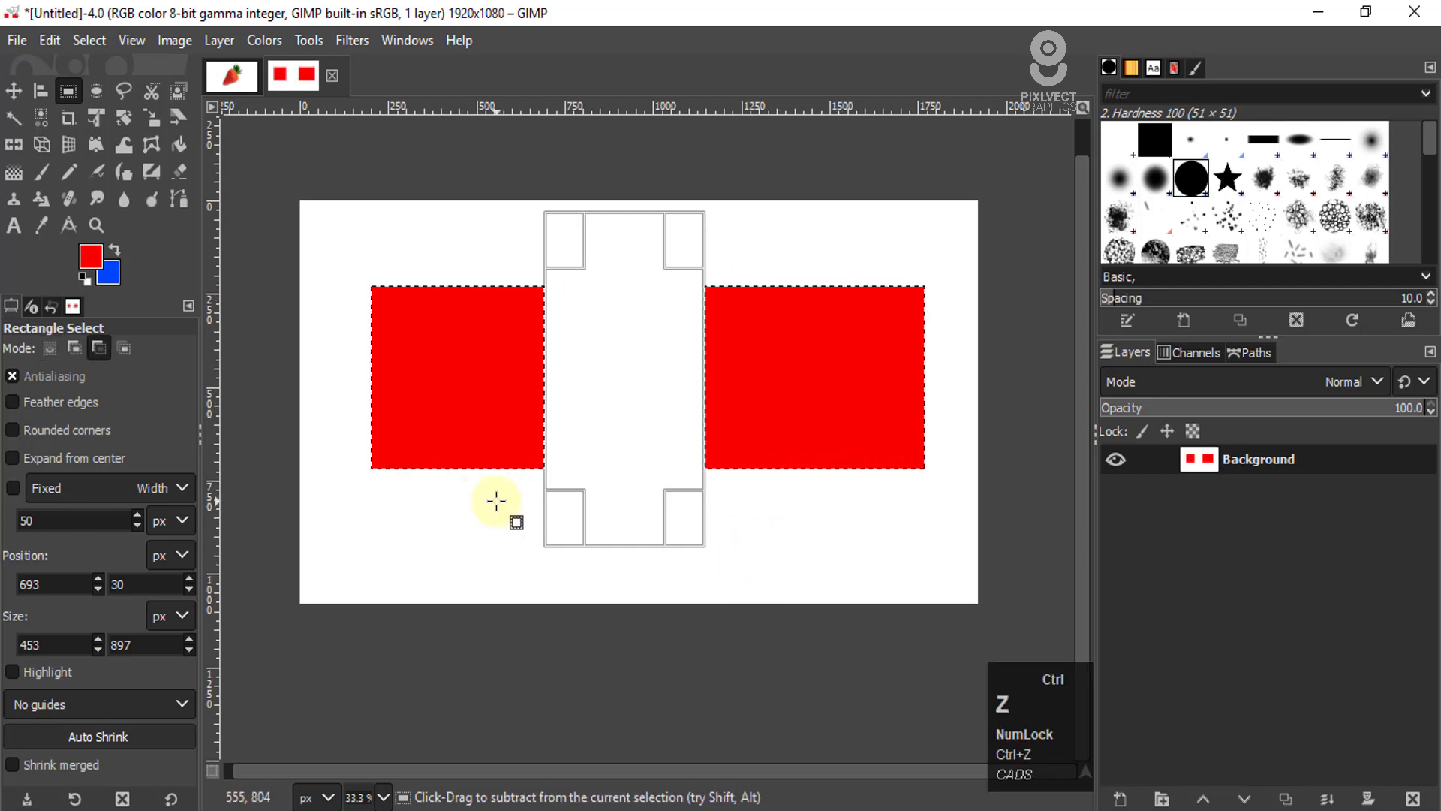
# Step: Try subtracting a horizontal band about 1848 × 234 px from both blocks with a red fill, and undo back to the single wide rectangle
pyautogui.moveTo(334, 328); pyautogui.dragTo(987, 414)
pyautogui.hotkey('ctrl', ',')
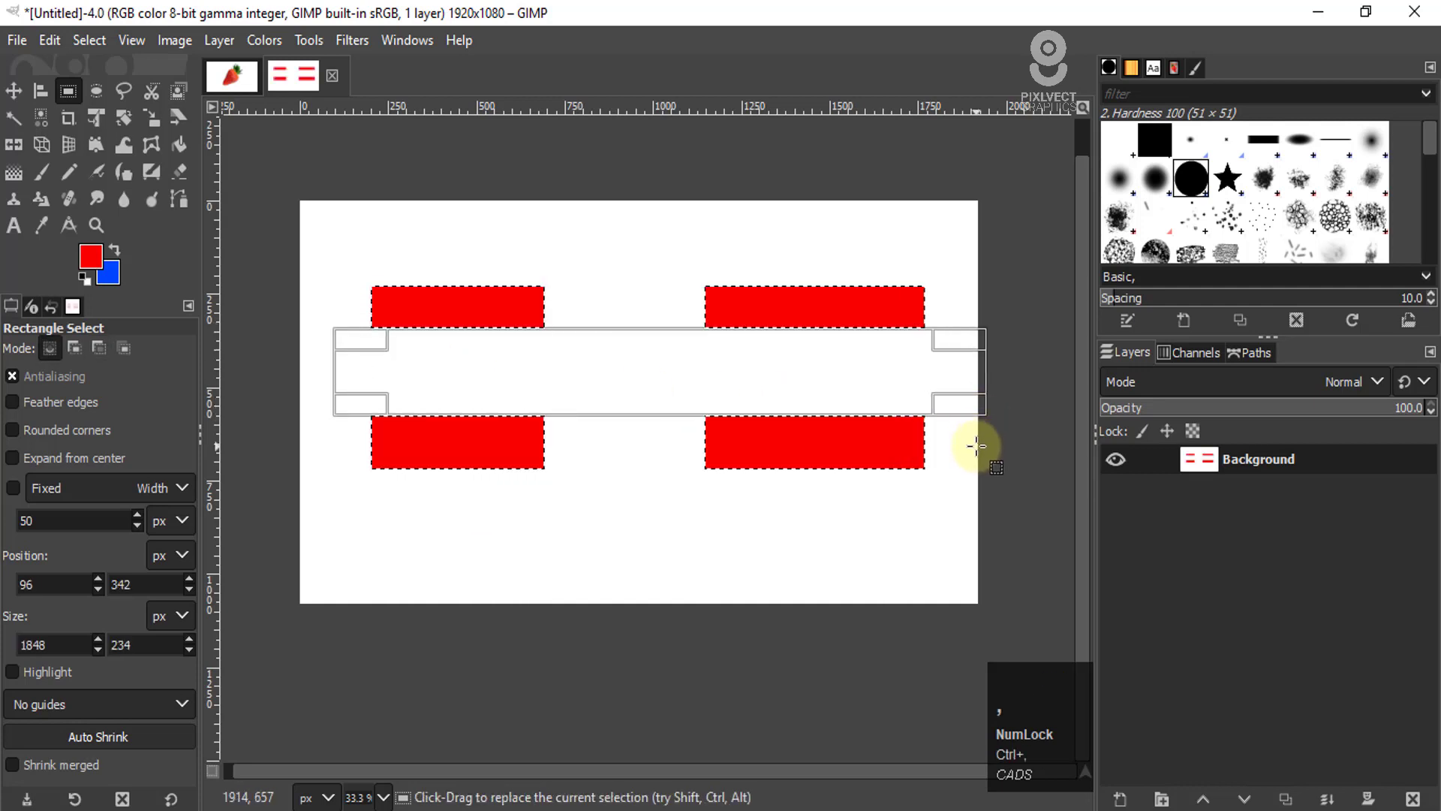
pyautogui.hotkey('ctrl', 'z')
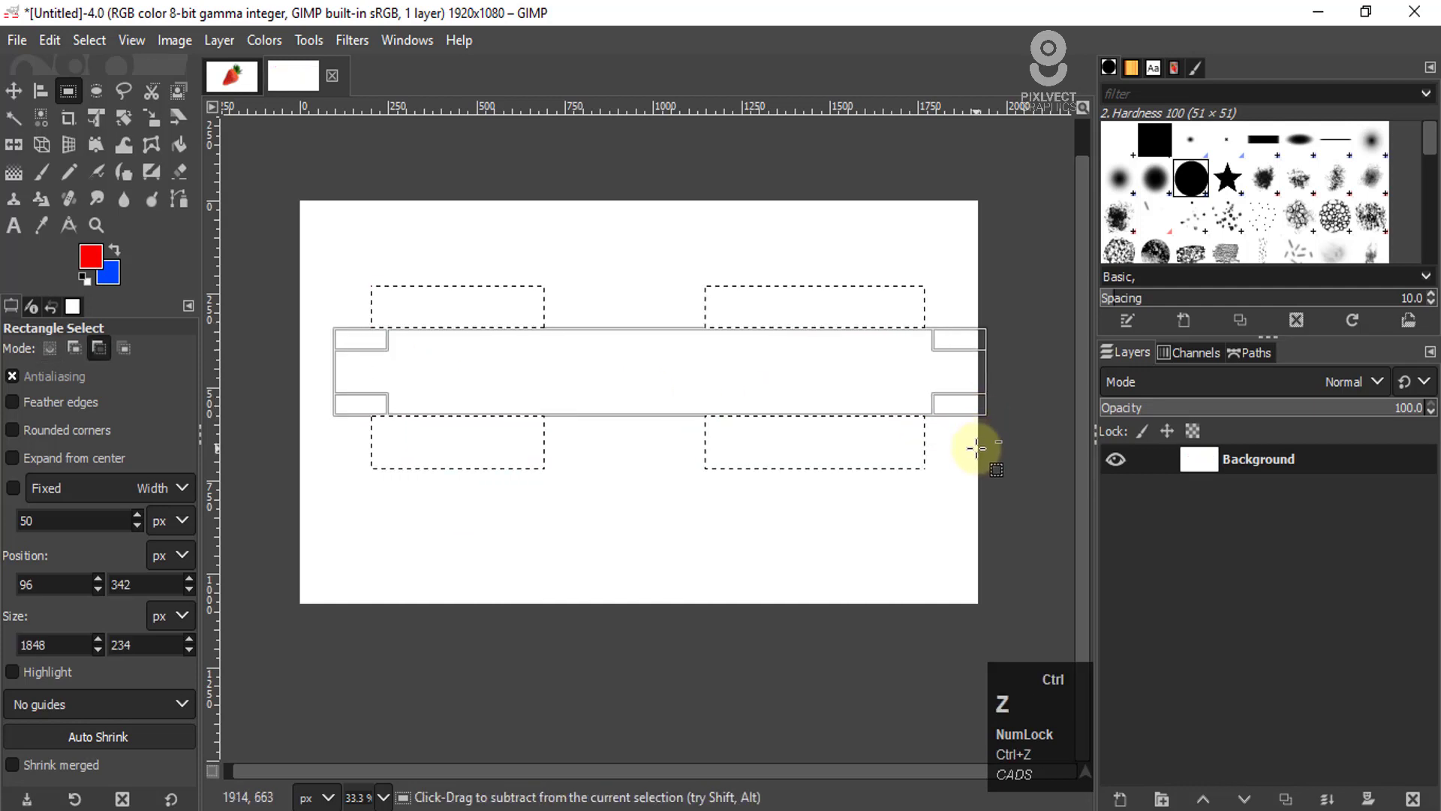
pyautogui.hotkey('ctrl', 'z')
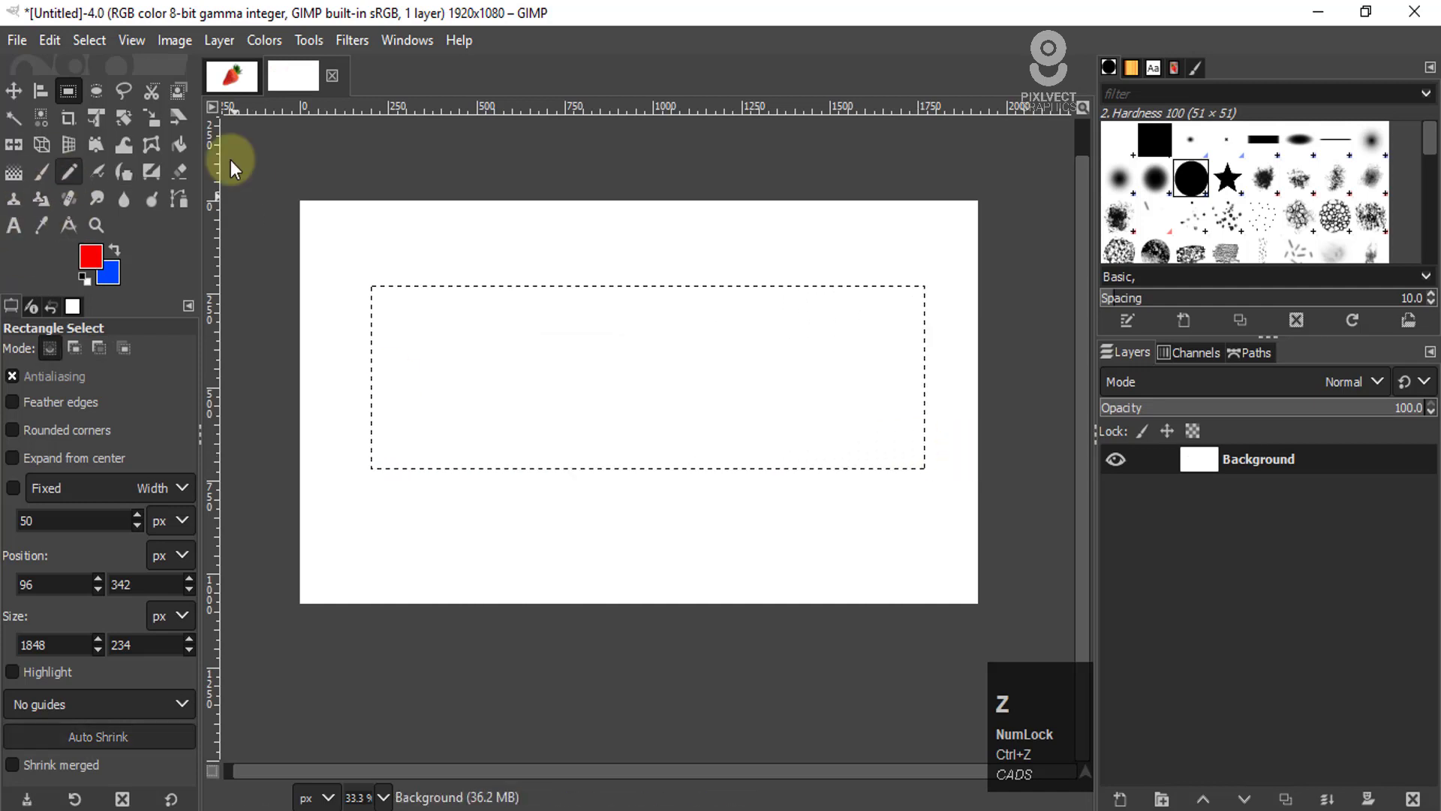
# Step: Subtract an ellipse about 678 × 717 px from the middle of the wide rectangle selection
pyautogui.click(97, 89)
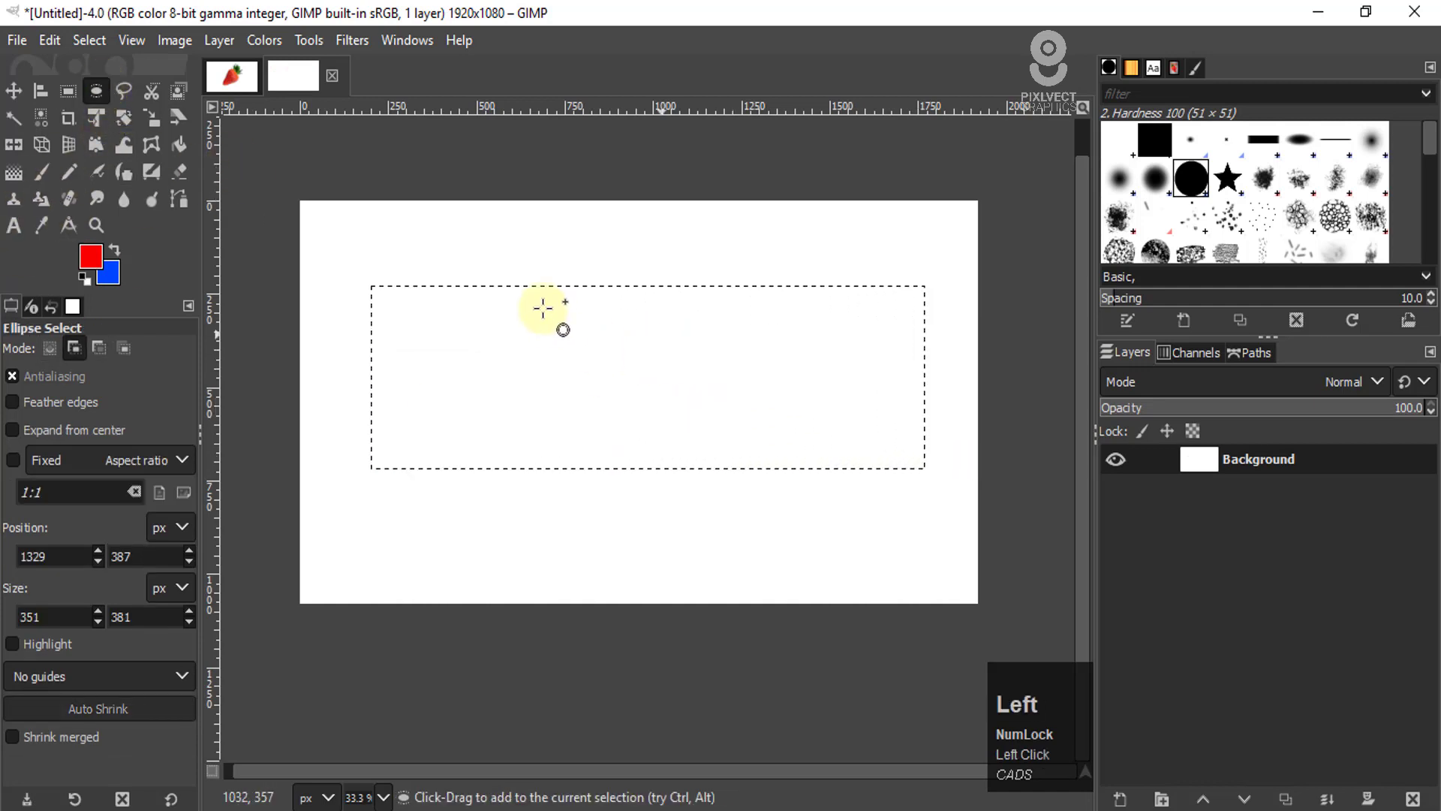
pyautogui.press('ctrl')
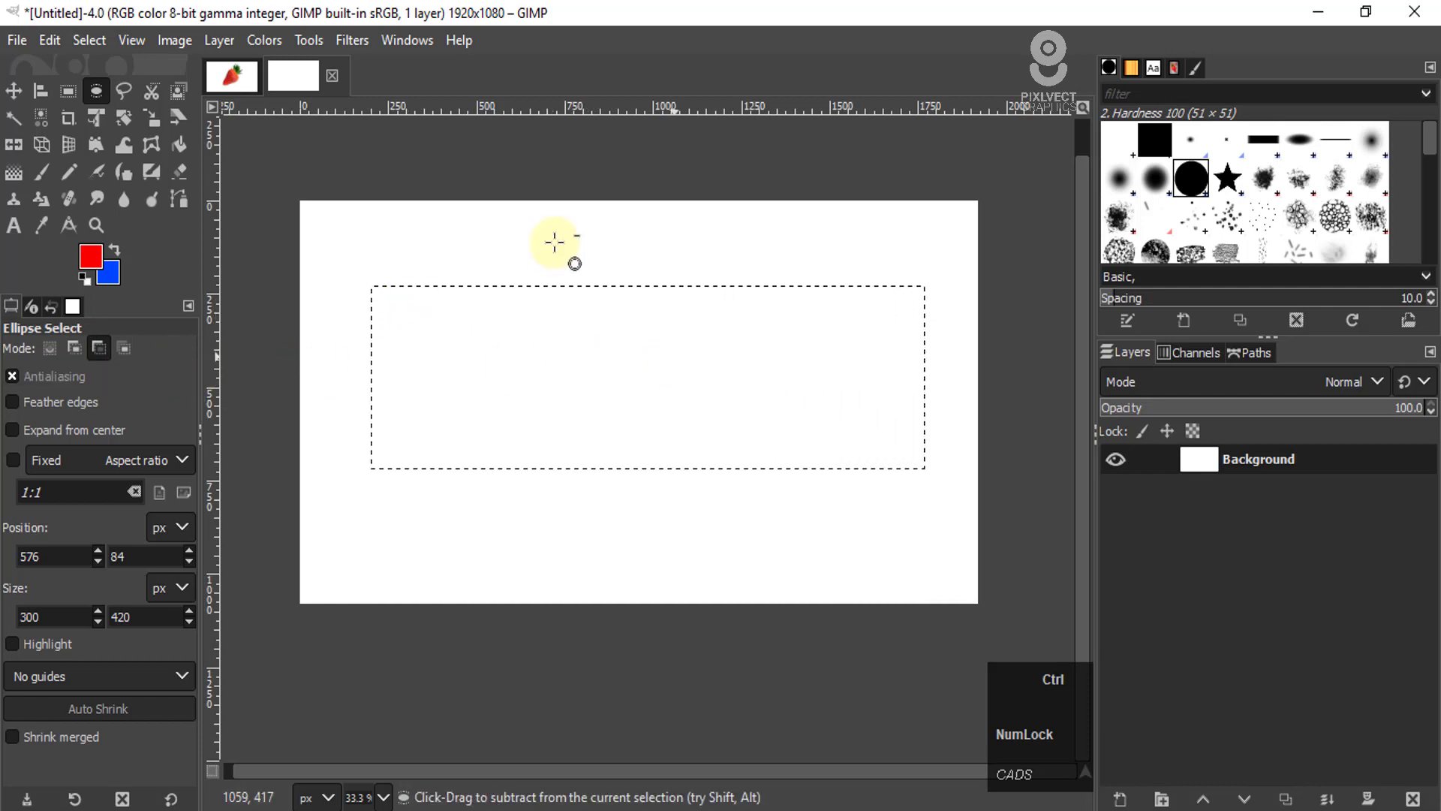
pyautogui.moveTo(513, 241); pyautogui.dragTo(749, 505)
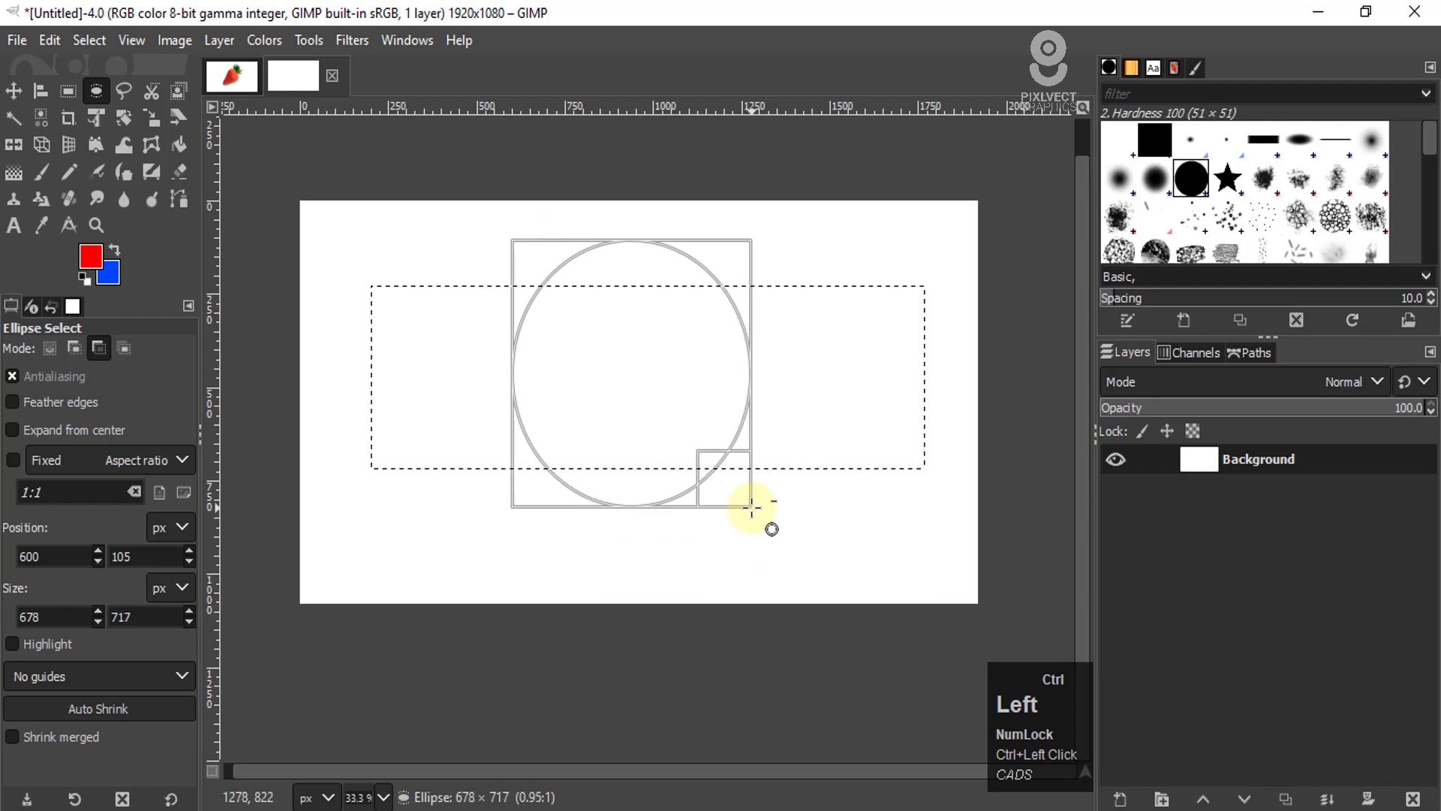
pyautogui.moveTo(805, 538); pyautogui.dragTo(804, 539)
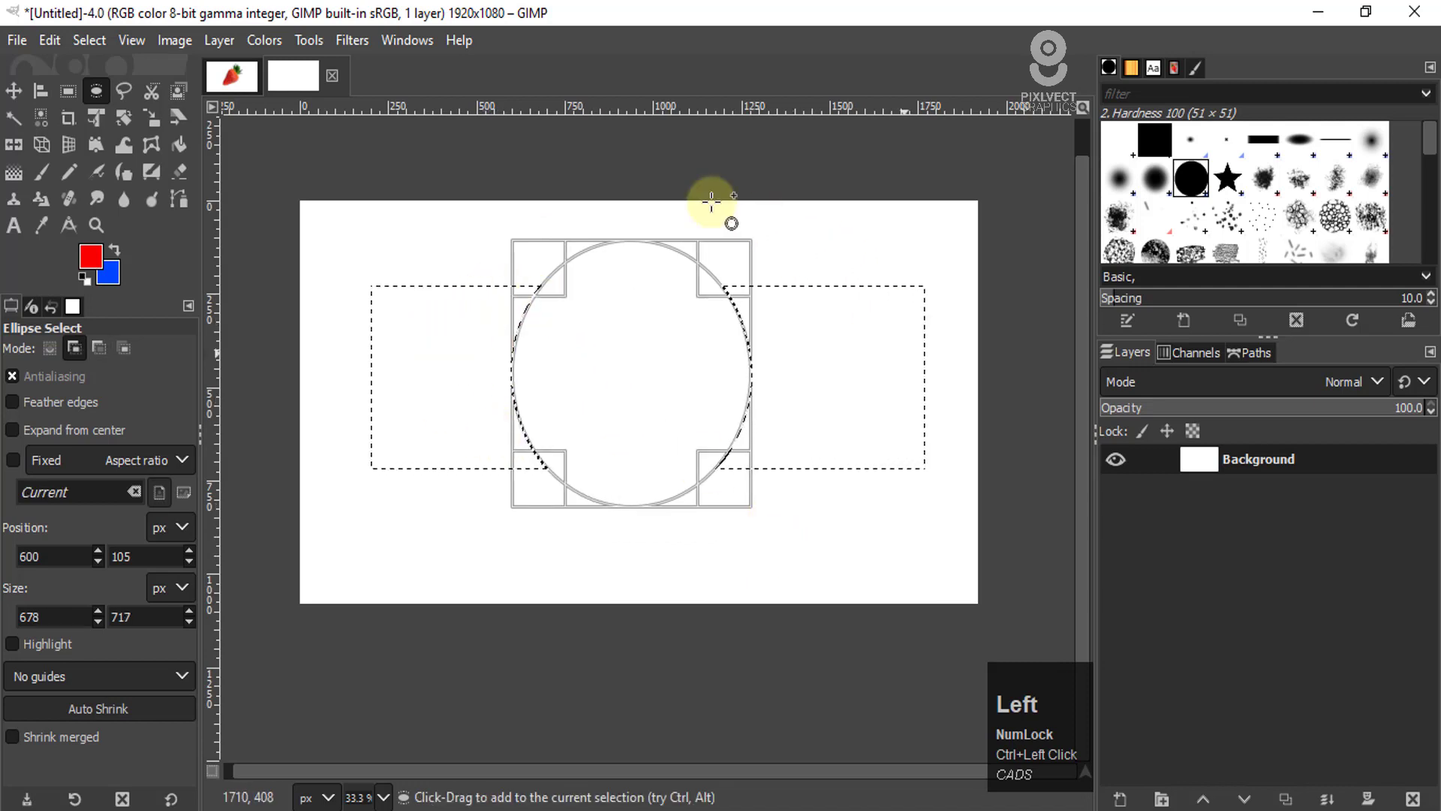
# Step: Try filling the areas beside the ellipse with the red foreground colour, and undo both the fill and the ellipse subtraction
pyautogui.press('ctrl')
pyautogui.hotkey('ctrl', ',')
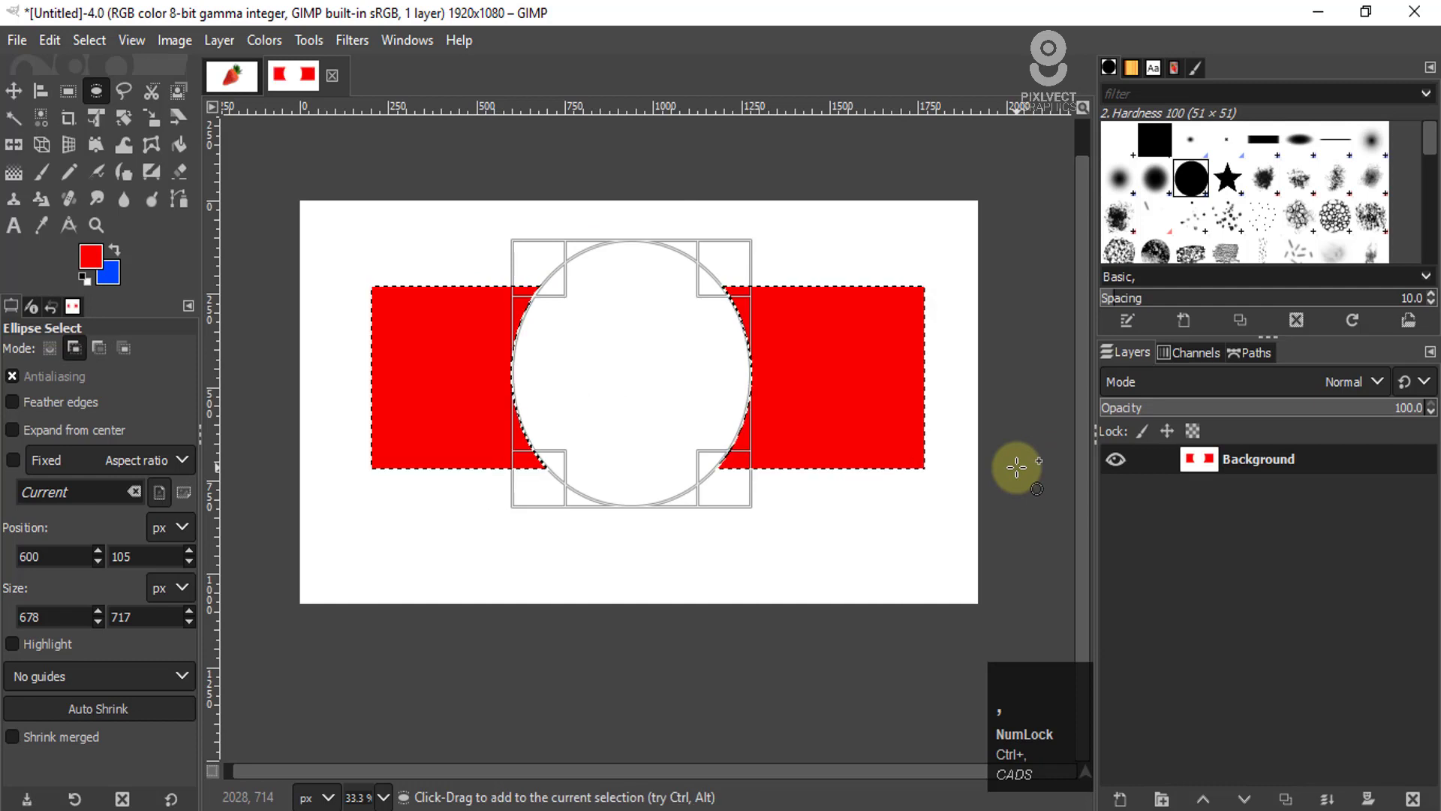
pyautogui.hotkey('ctrl', 'z')
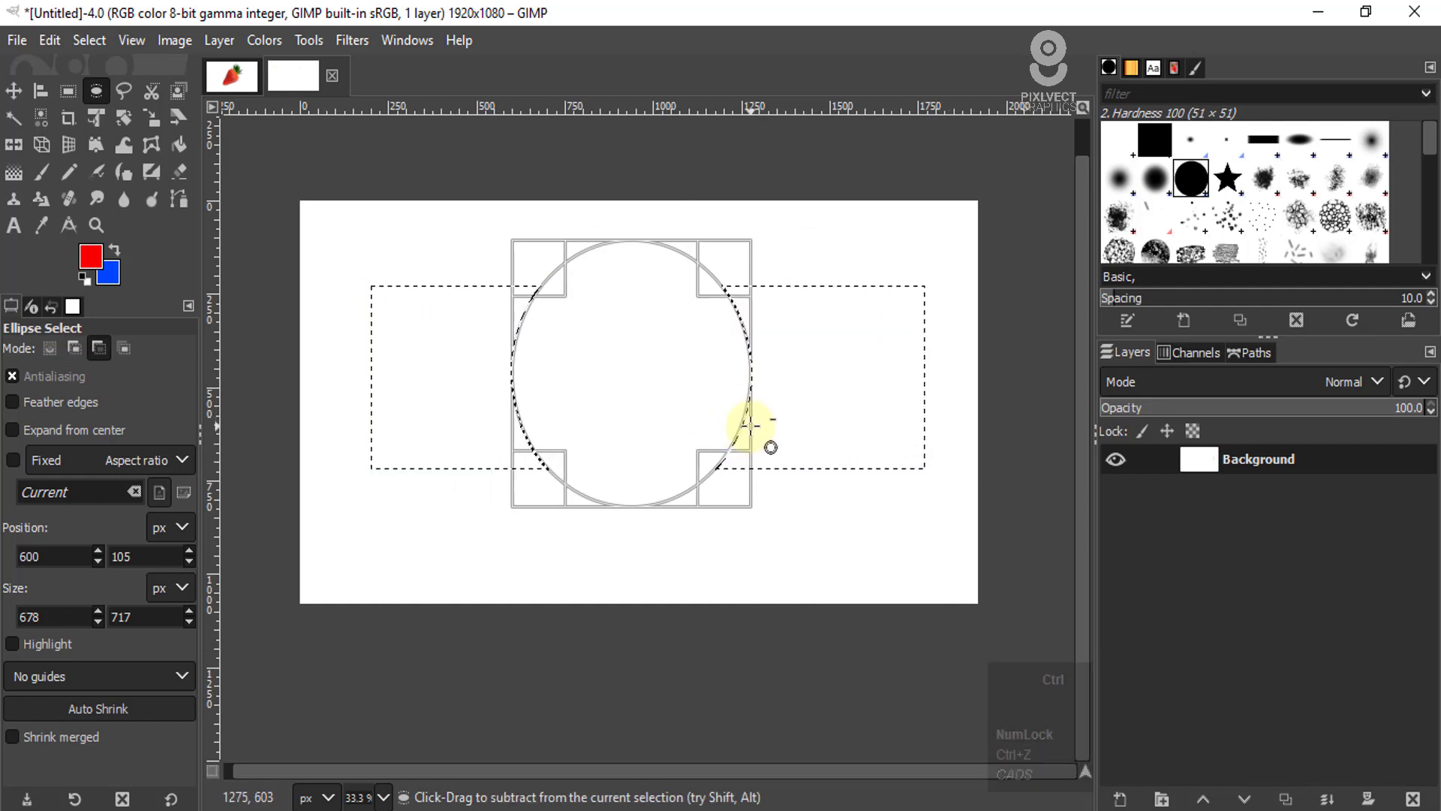
pyautogui.hotkey('ctrl', 'z')
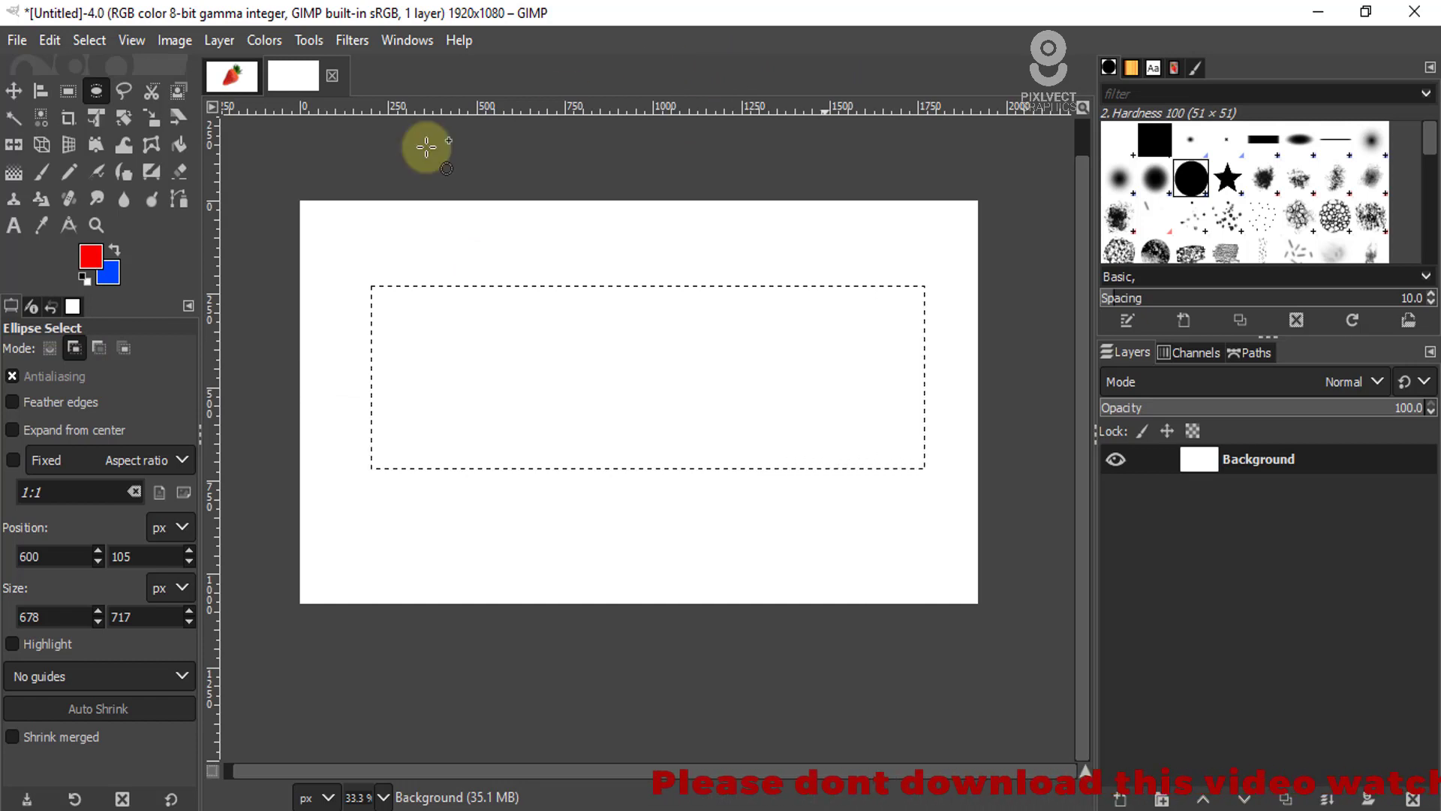
# Step: Intersect the wide rectangle selection with an ellipse about 834 × 846 px over its middle
pyautogui.press('ctrl')
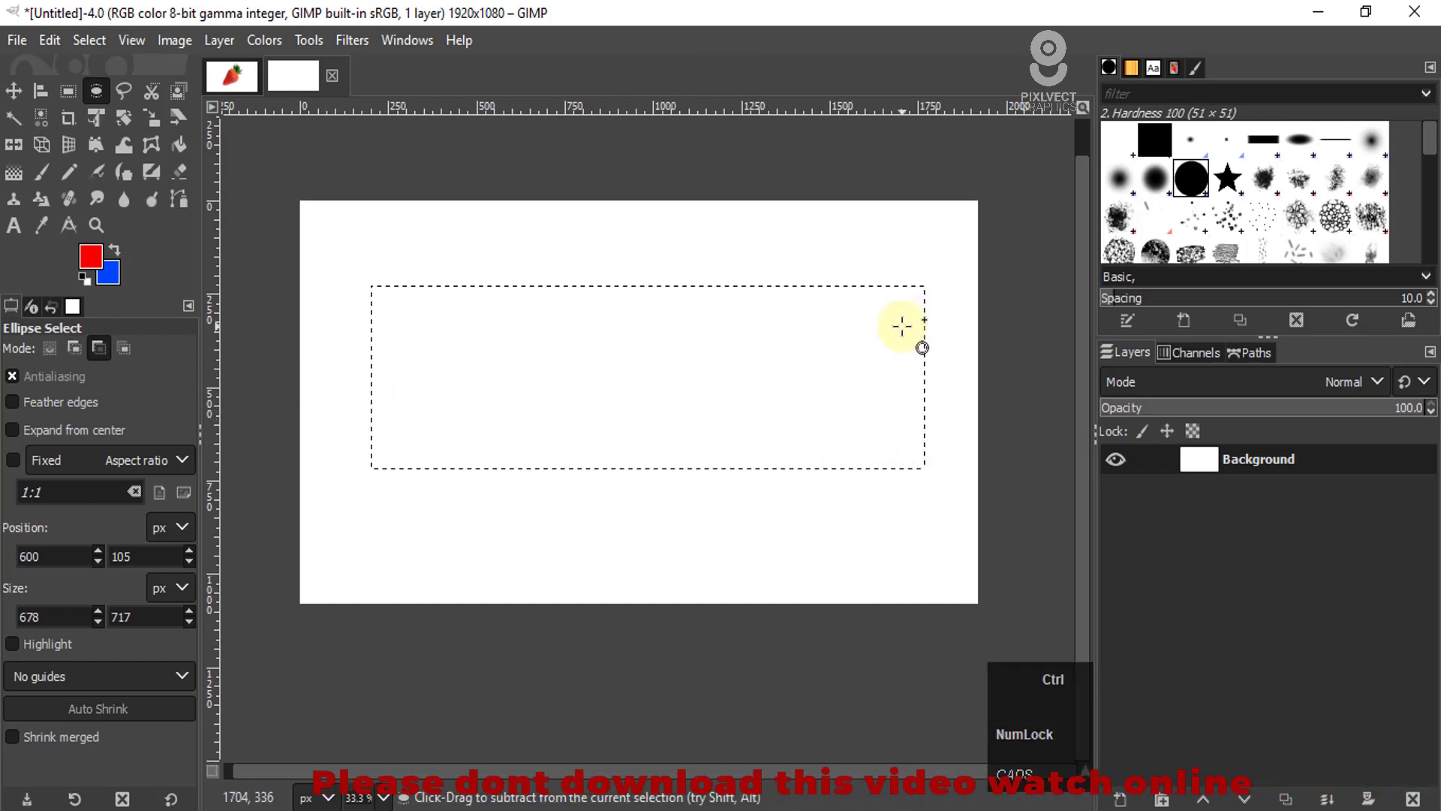
pyautogui.moveTo(542, 263); pyautogui.dragTo(799, 539)
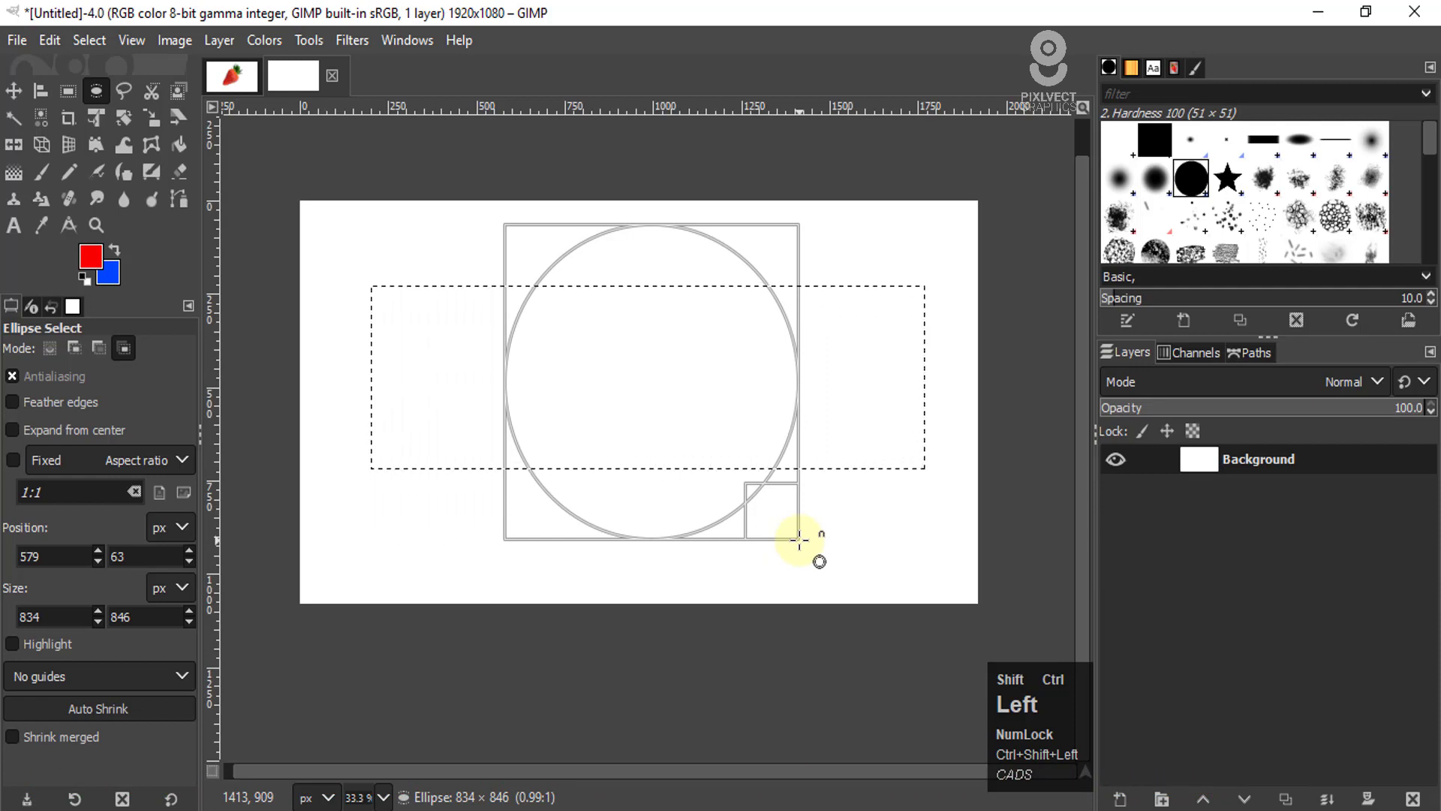
pyautogui.moveTo(799, 539); pyautogui.dragTo(799, 539)
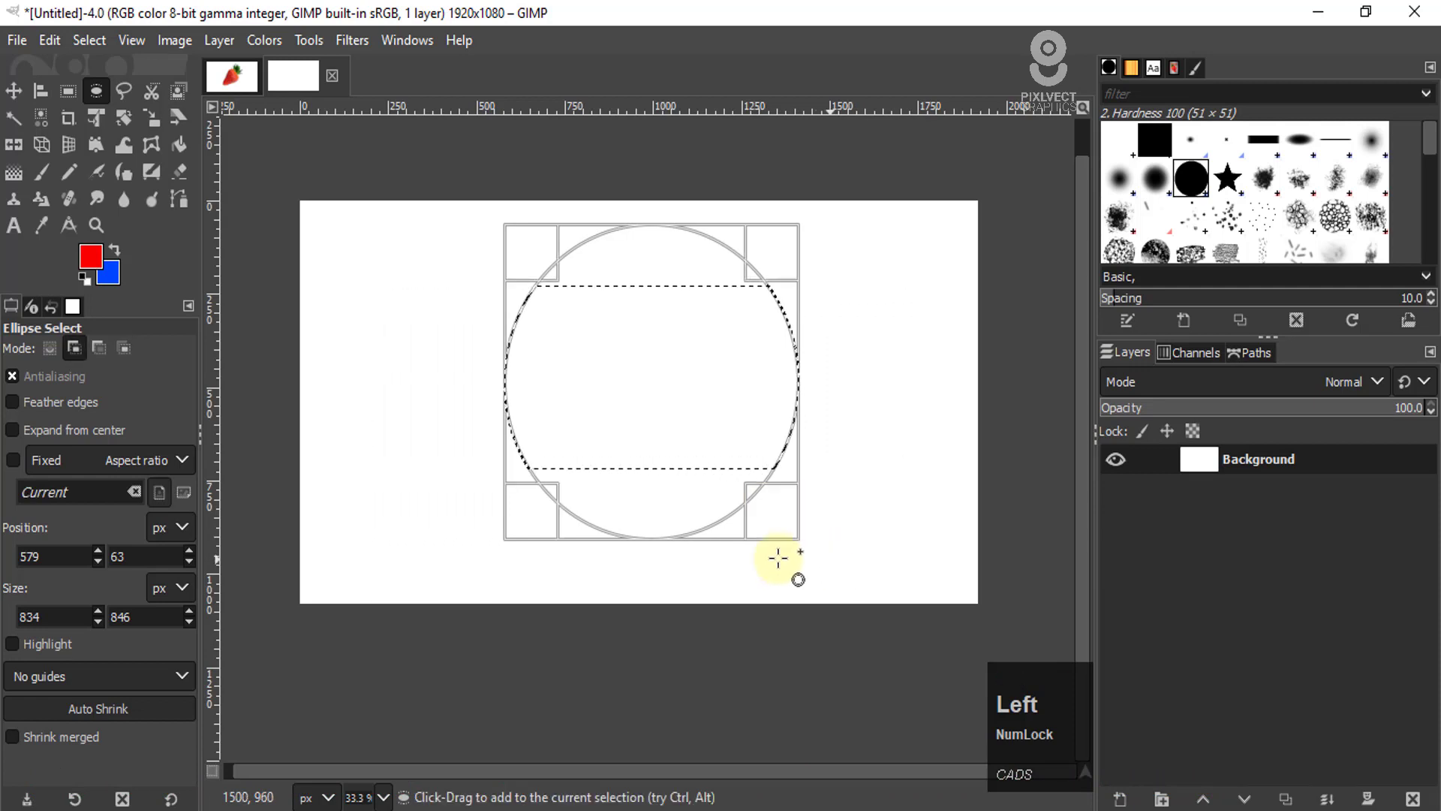
# Step: Try filling the ellipse intersection with the red foreground colour, and undo both the fill and the intersection
pyautogui.hotkey('ctrl', ',')
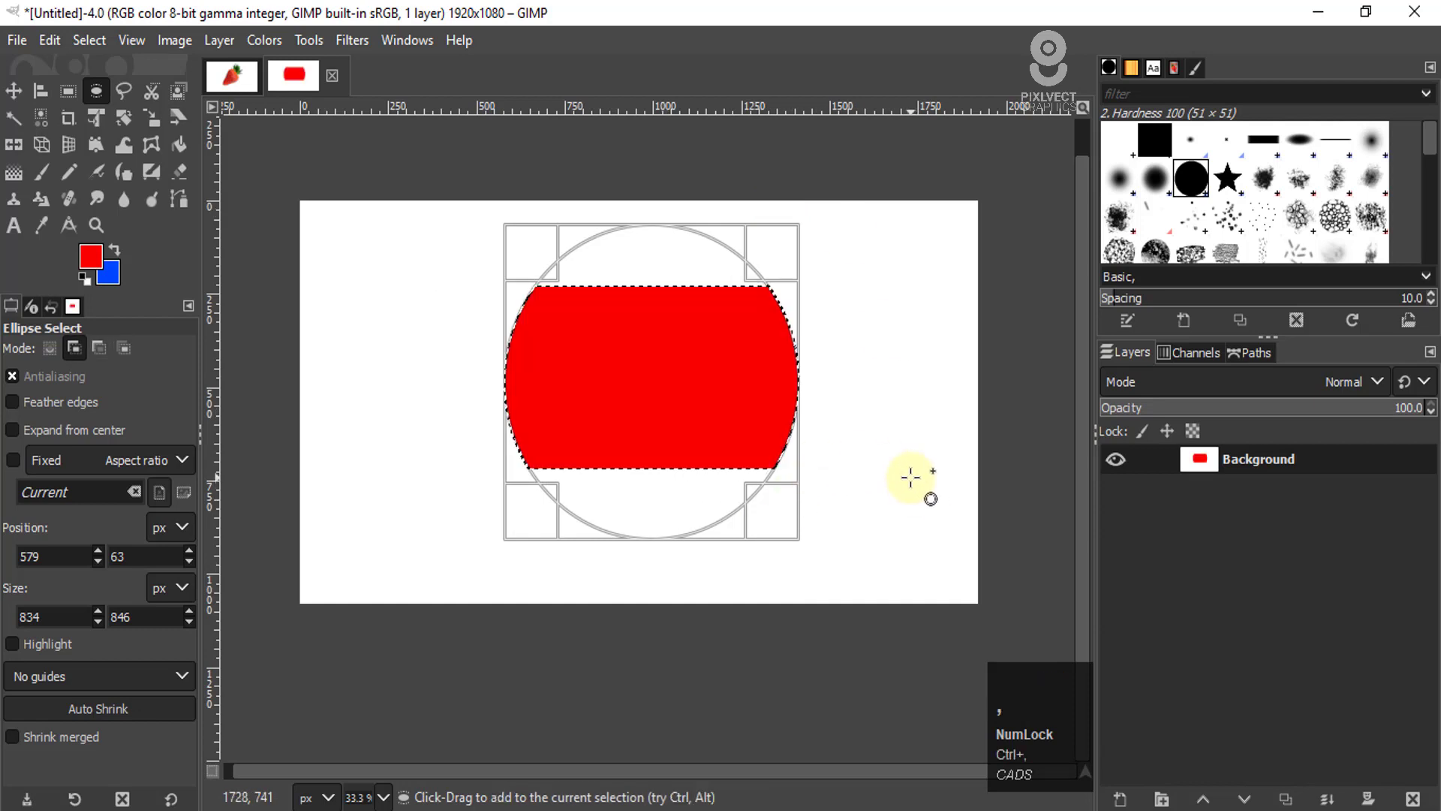
pyautogui.hotkey('ctrl', 'z')
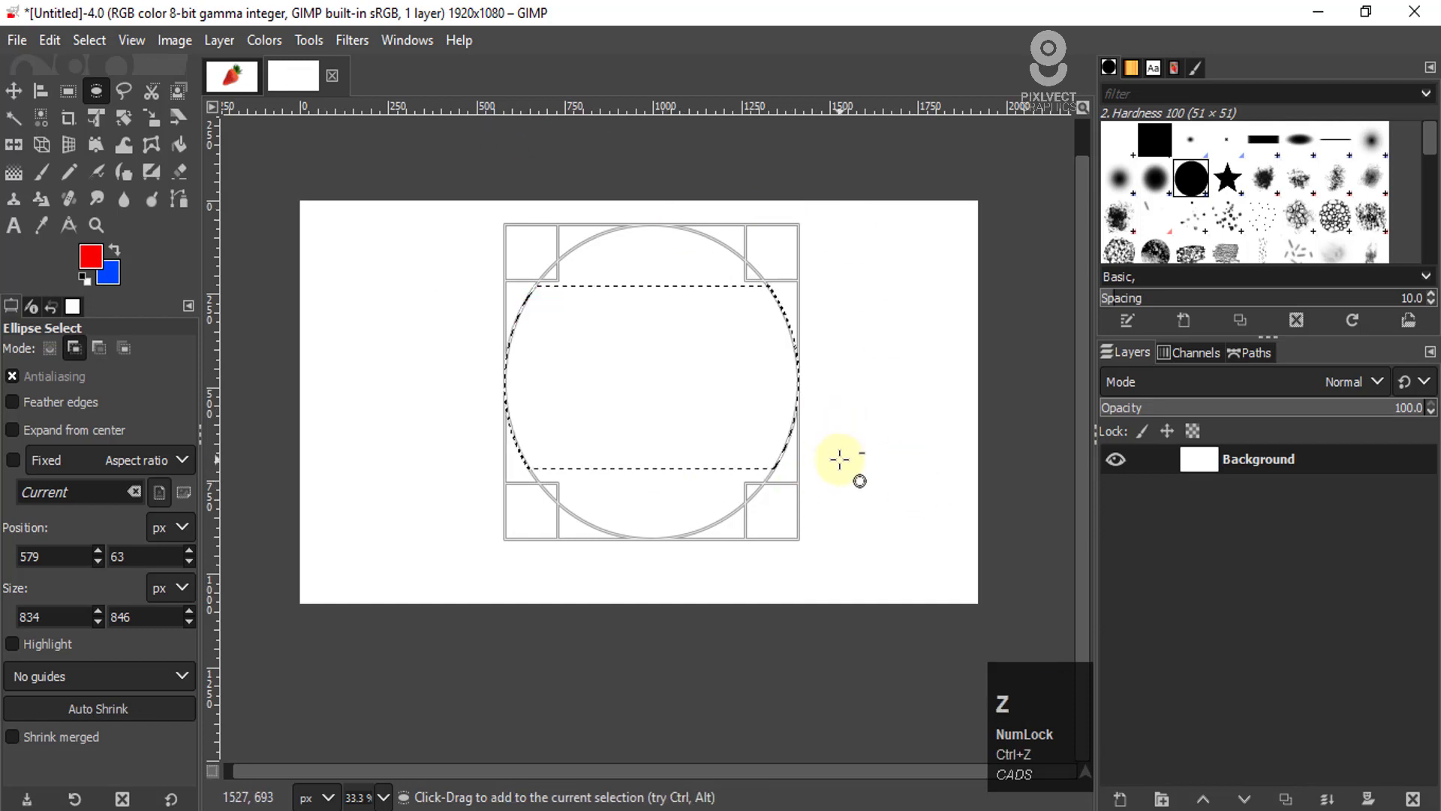
pyautogui.hotkey('ctrl', 'z')
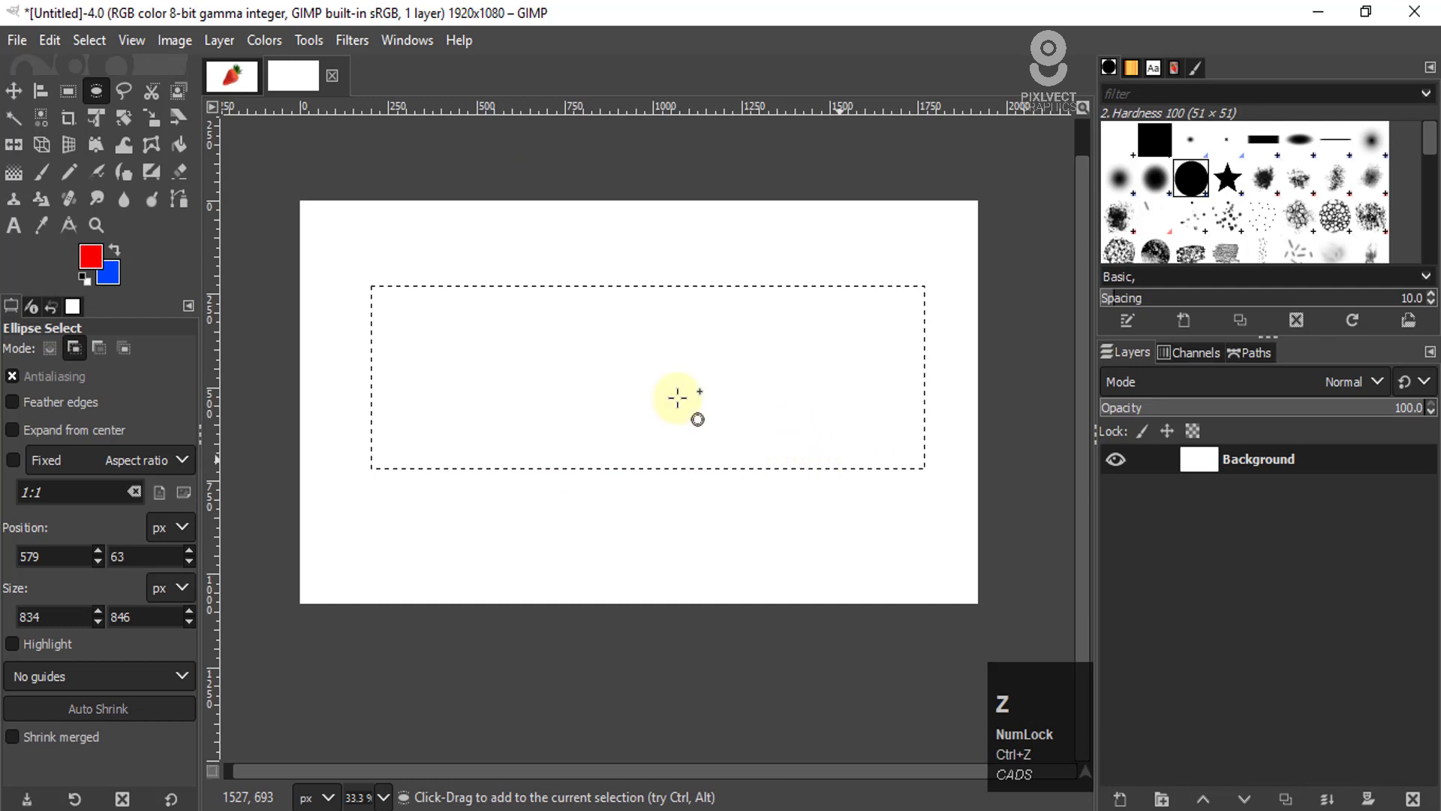
# Step: Intersect the wide rectangle selection with a thin horizontal rectangle about 1719 × 159 px
pyautogui.click(69, 94)
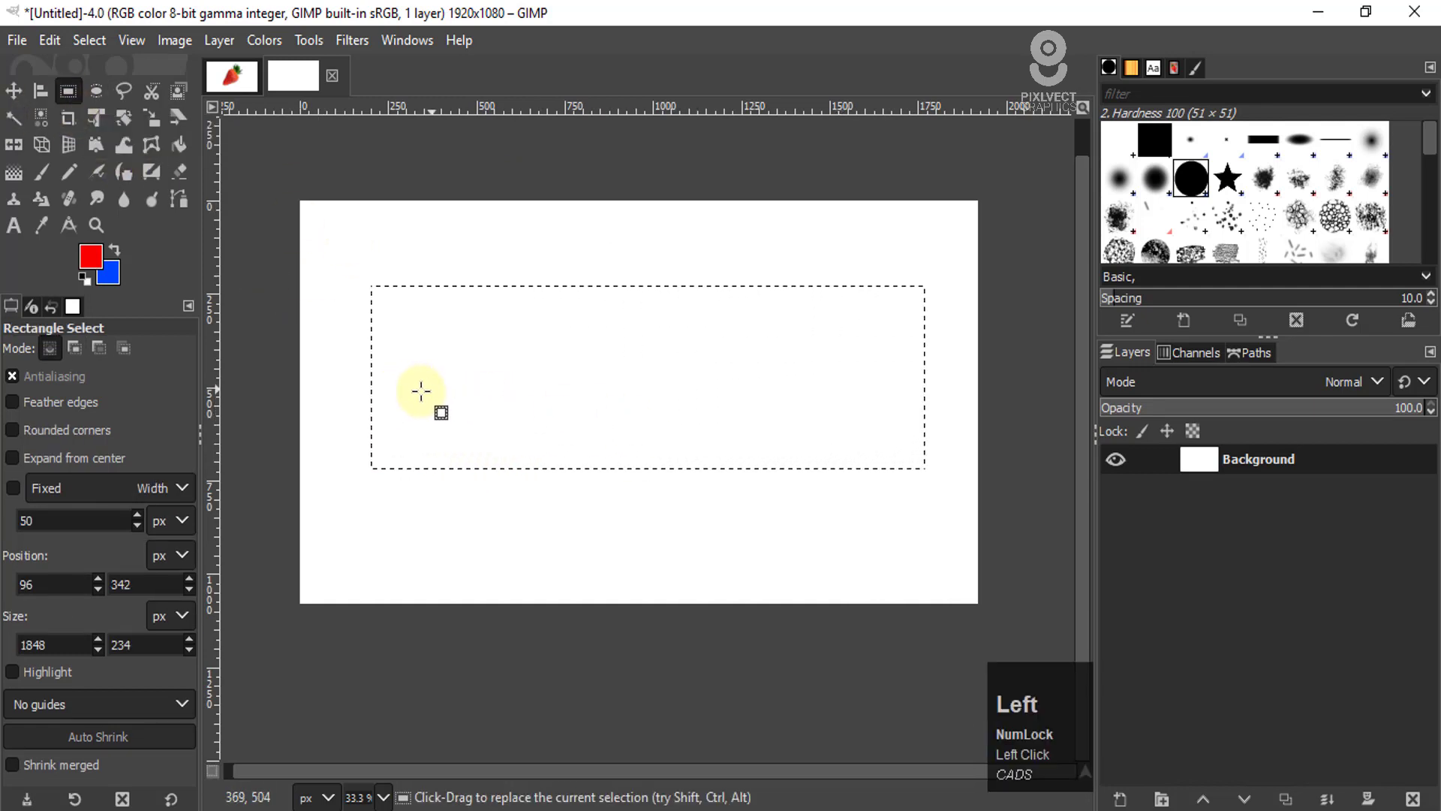
pyautogui.press('ctrl')
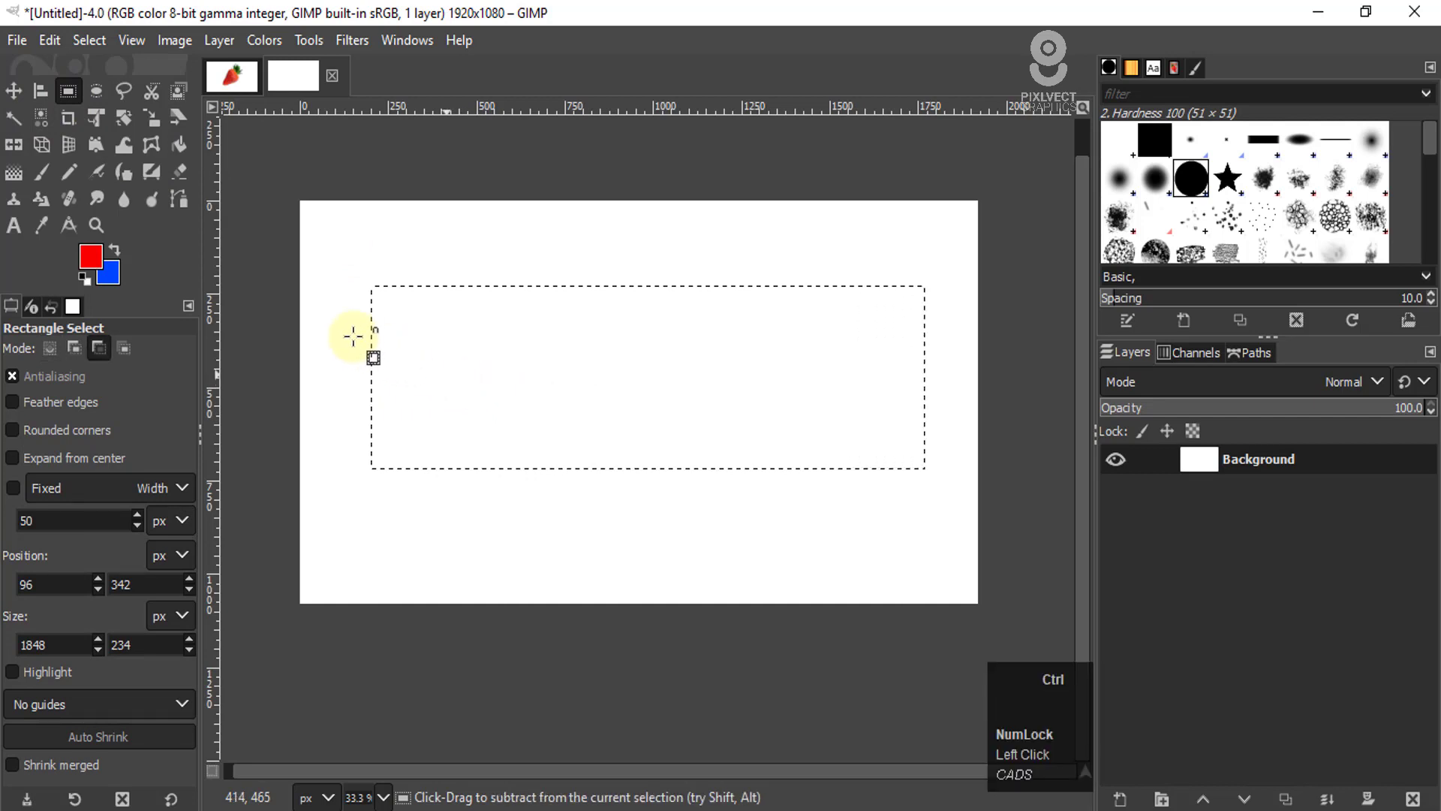
pyautogui.press('shift')
pyautogui.moveTo(343, 341); pyautogui.dragTo(948, 399)
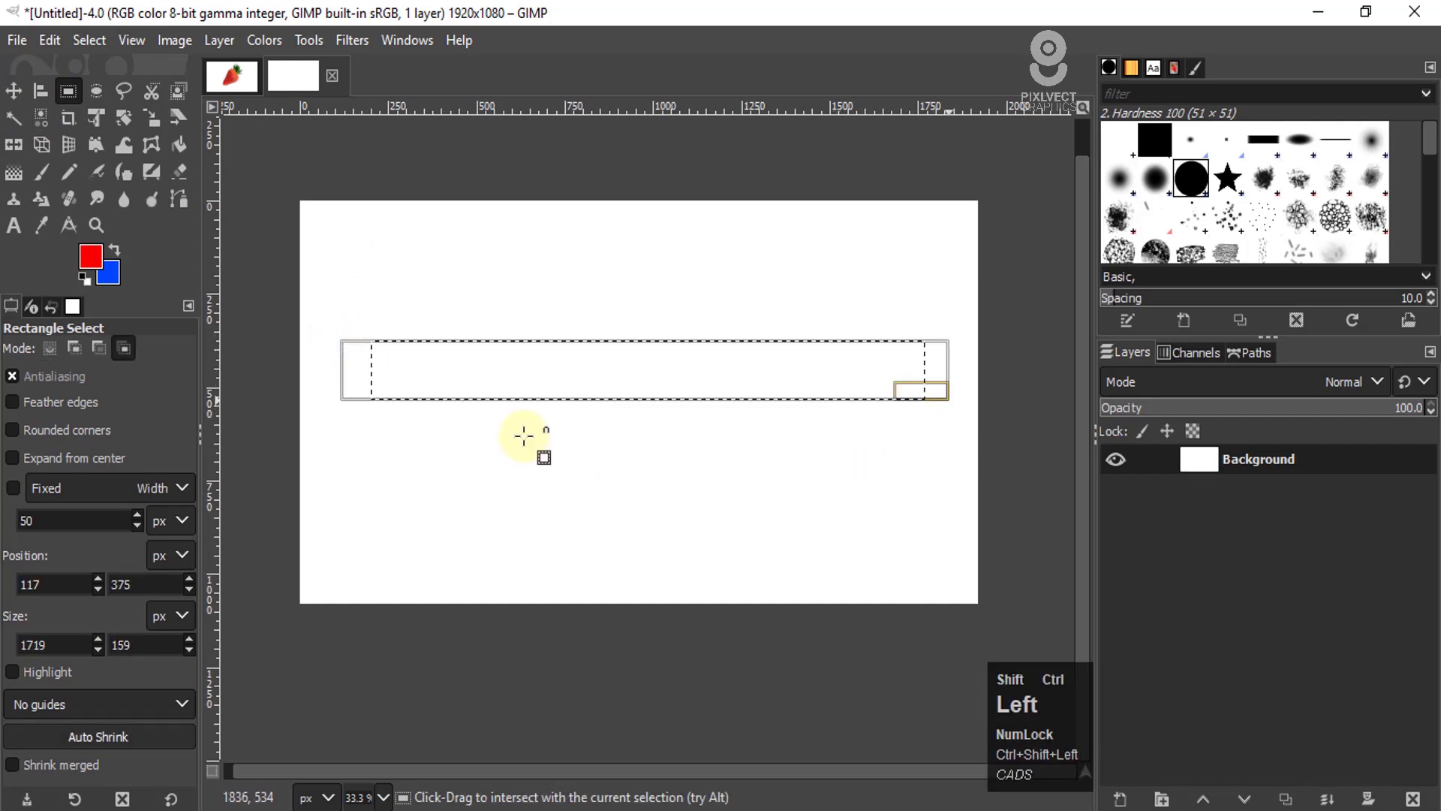
# Step: Try filling the thin intersected strip with the red foreground colour, and undo both the fill and the intersection
pyautogui.hotkey('ctrl', ',')
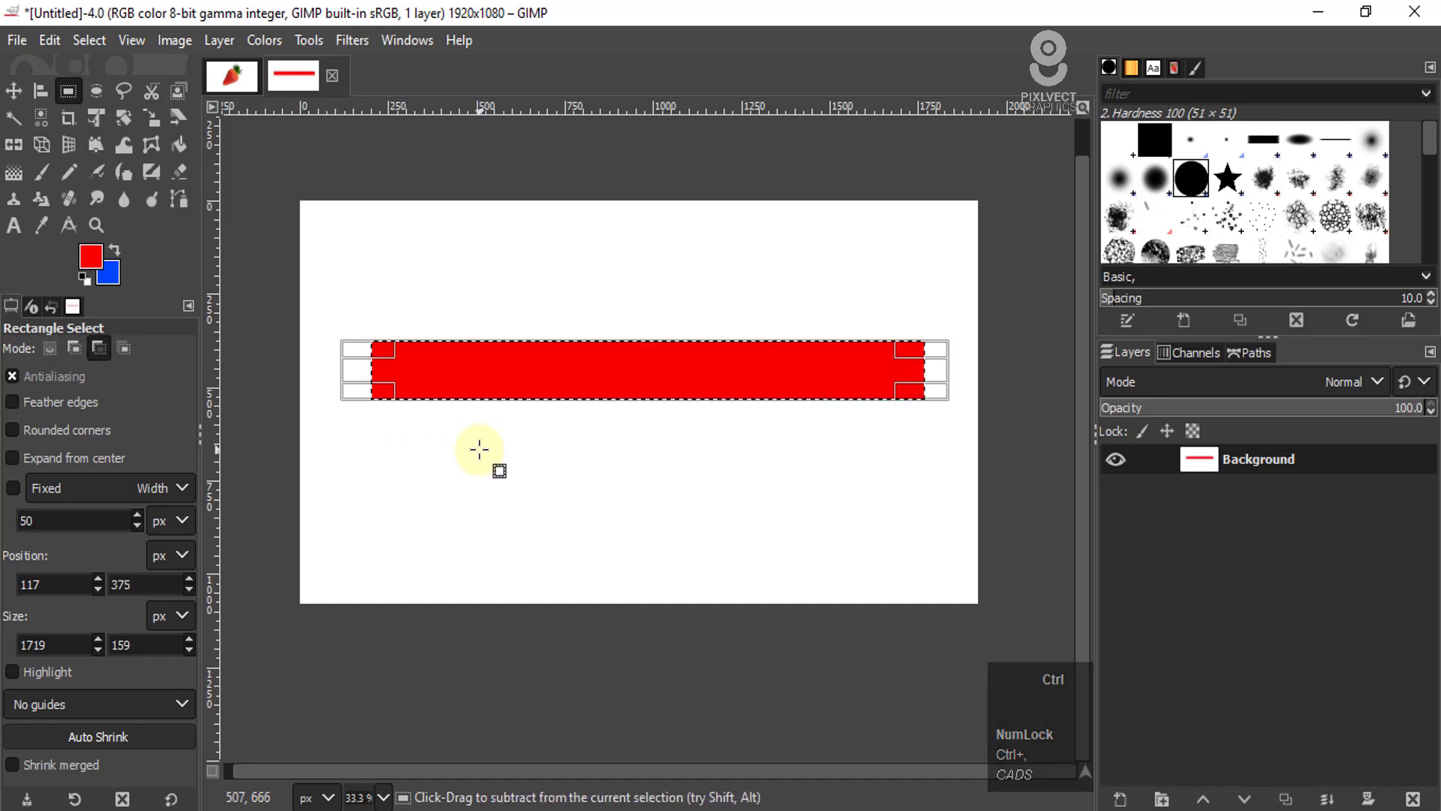
pyautogui.hotkey('ctrl', 'z')
pyautogui.hotkey('ctrl', 'z')
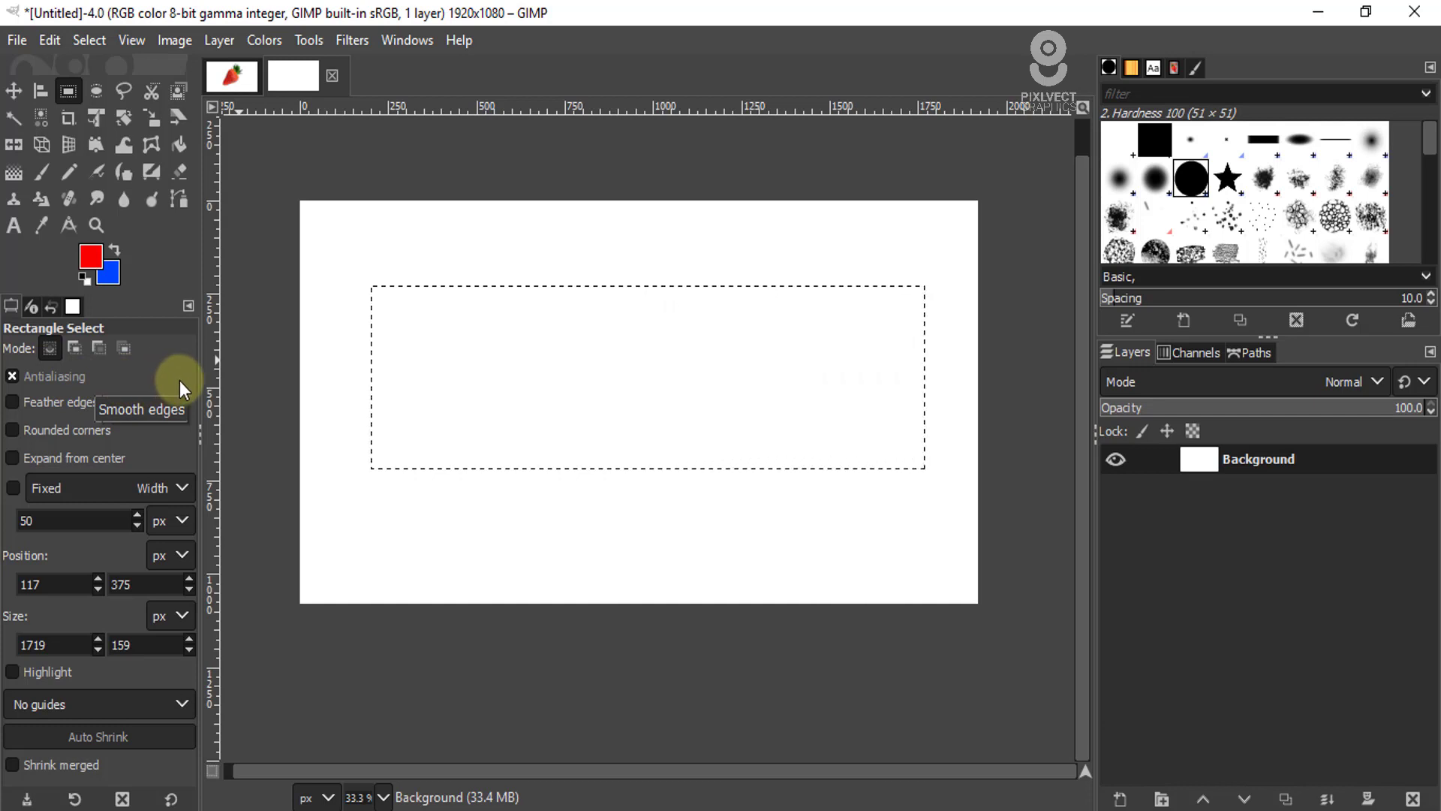
# Step: Turn on rounded corners for the rectangle selection and undo the remaining wide rectangle selection
pyautogui.click(11, 380)
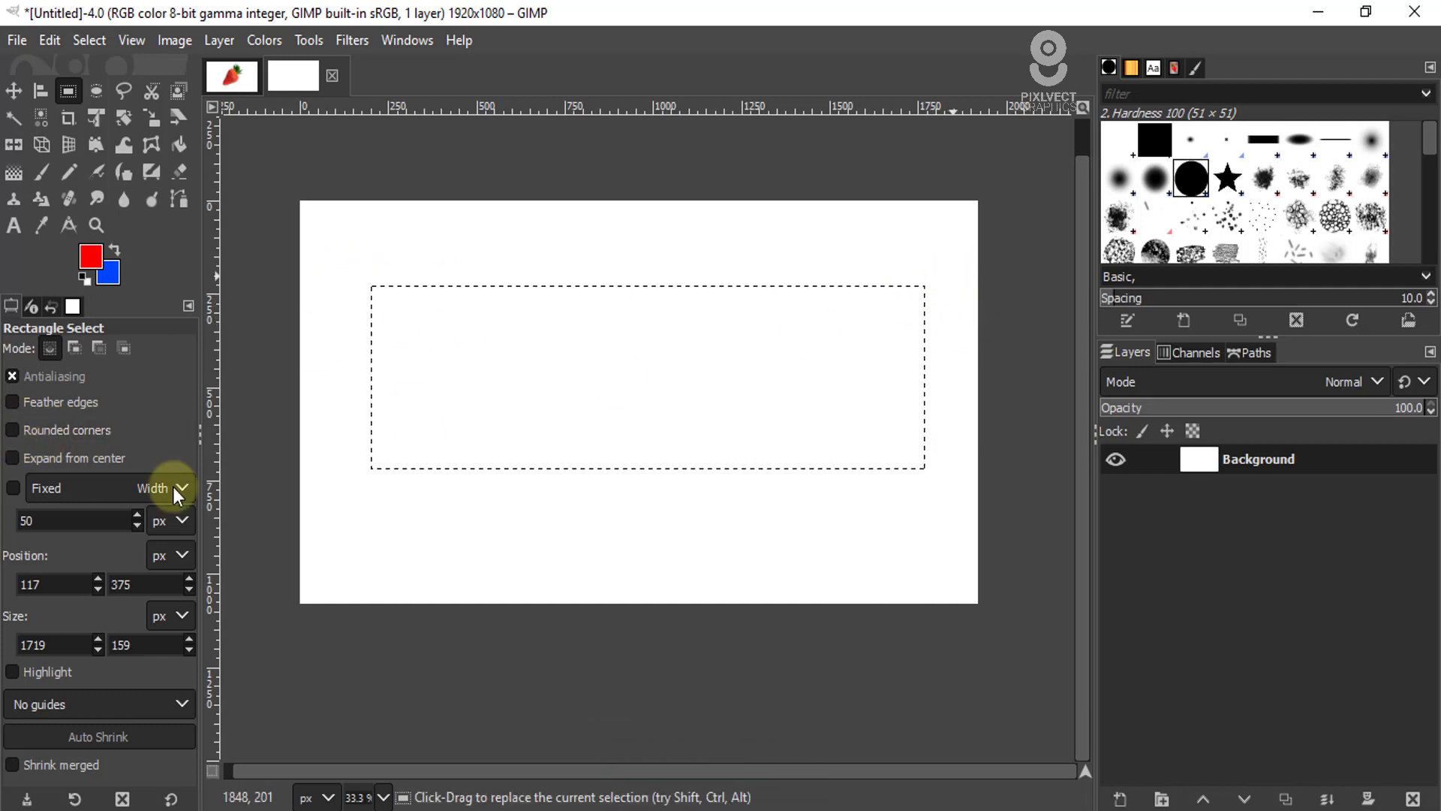
pyautogui.click(12, 431)
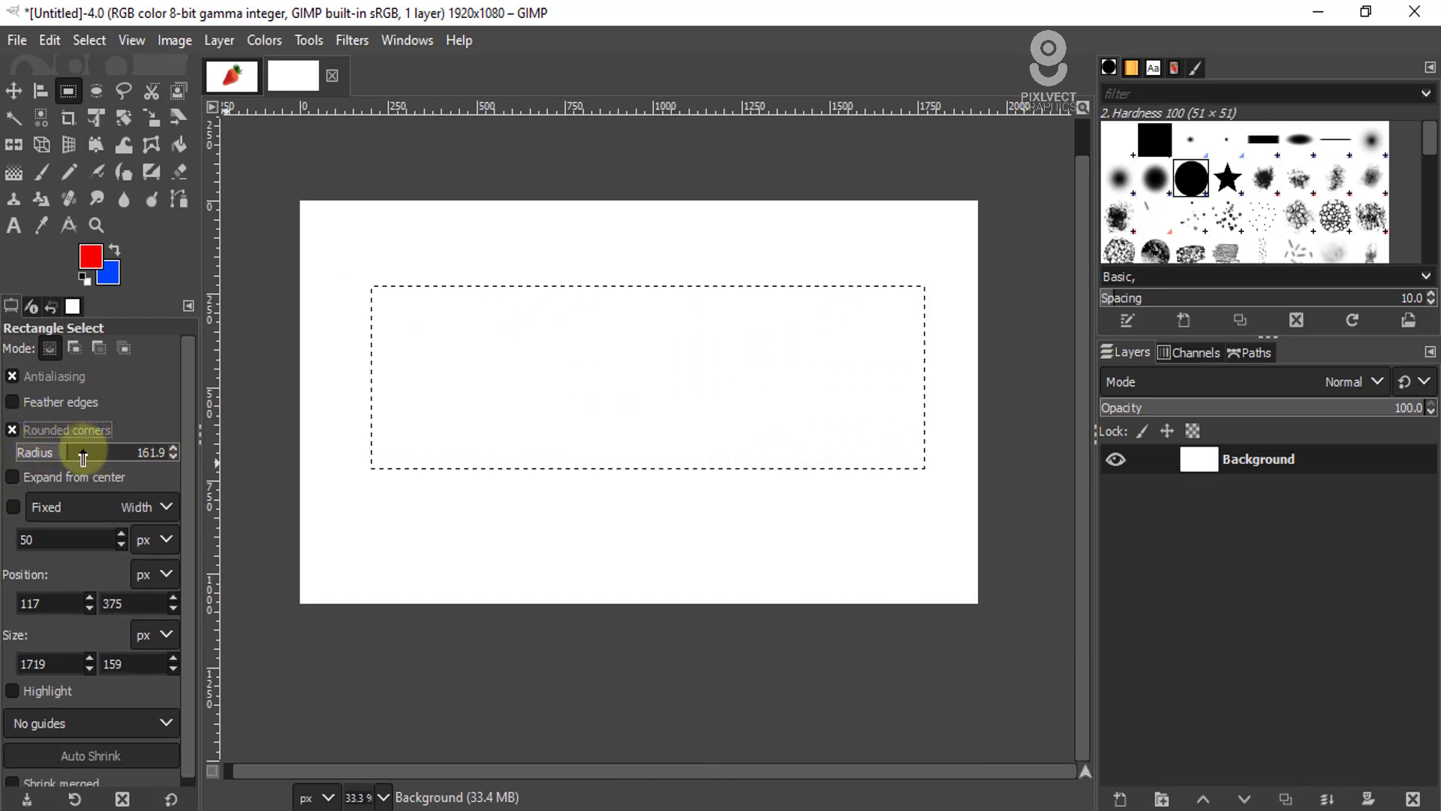
pyautogui.hotkey('ctrl', 'z')
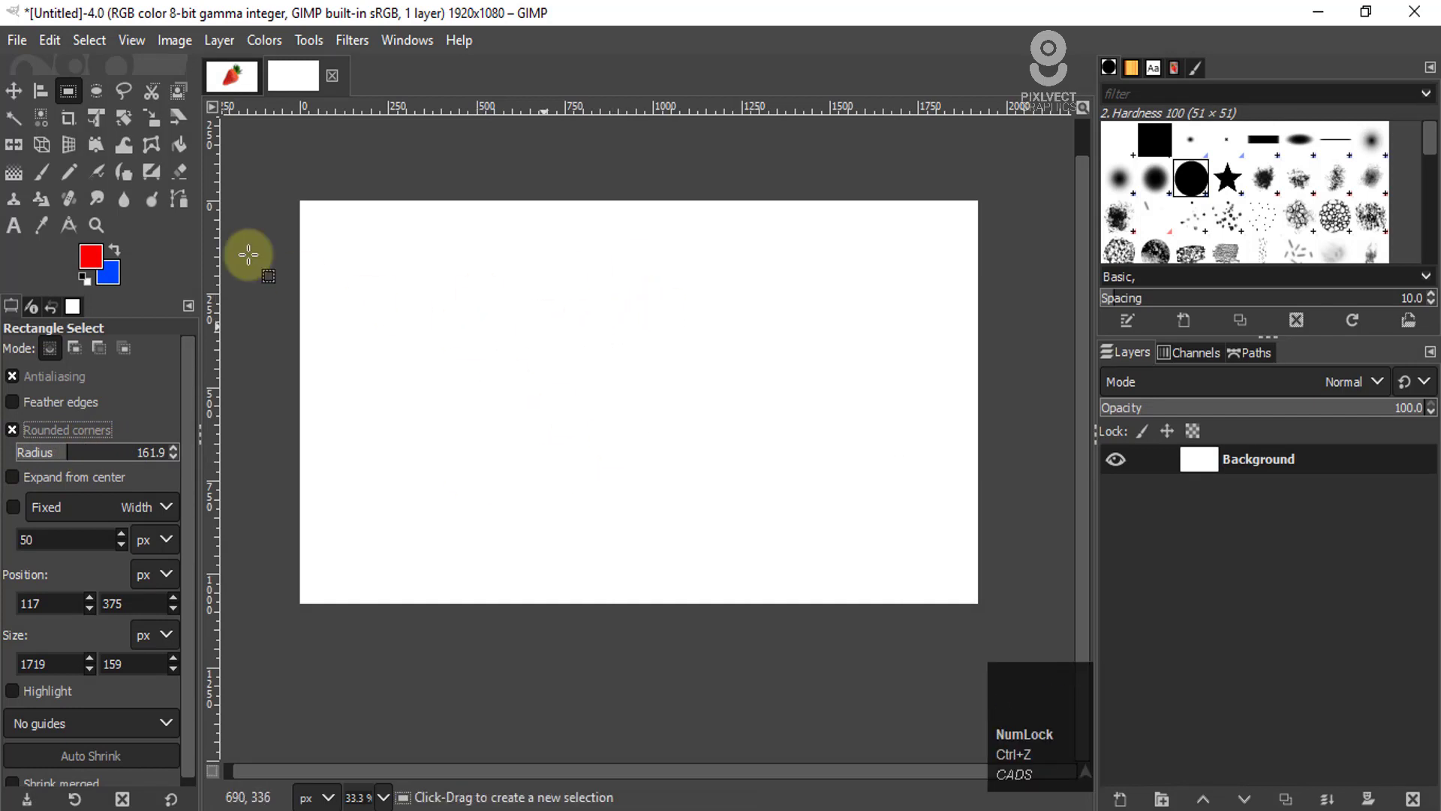
# Step: Select a rounded rectangle about 1221 × 600 px and try corner radii of 563.1 and 82.7
pyautogui.click(67, 92)
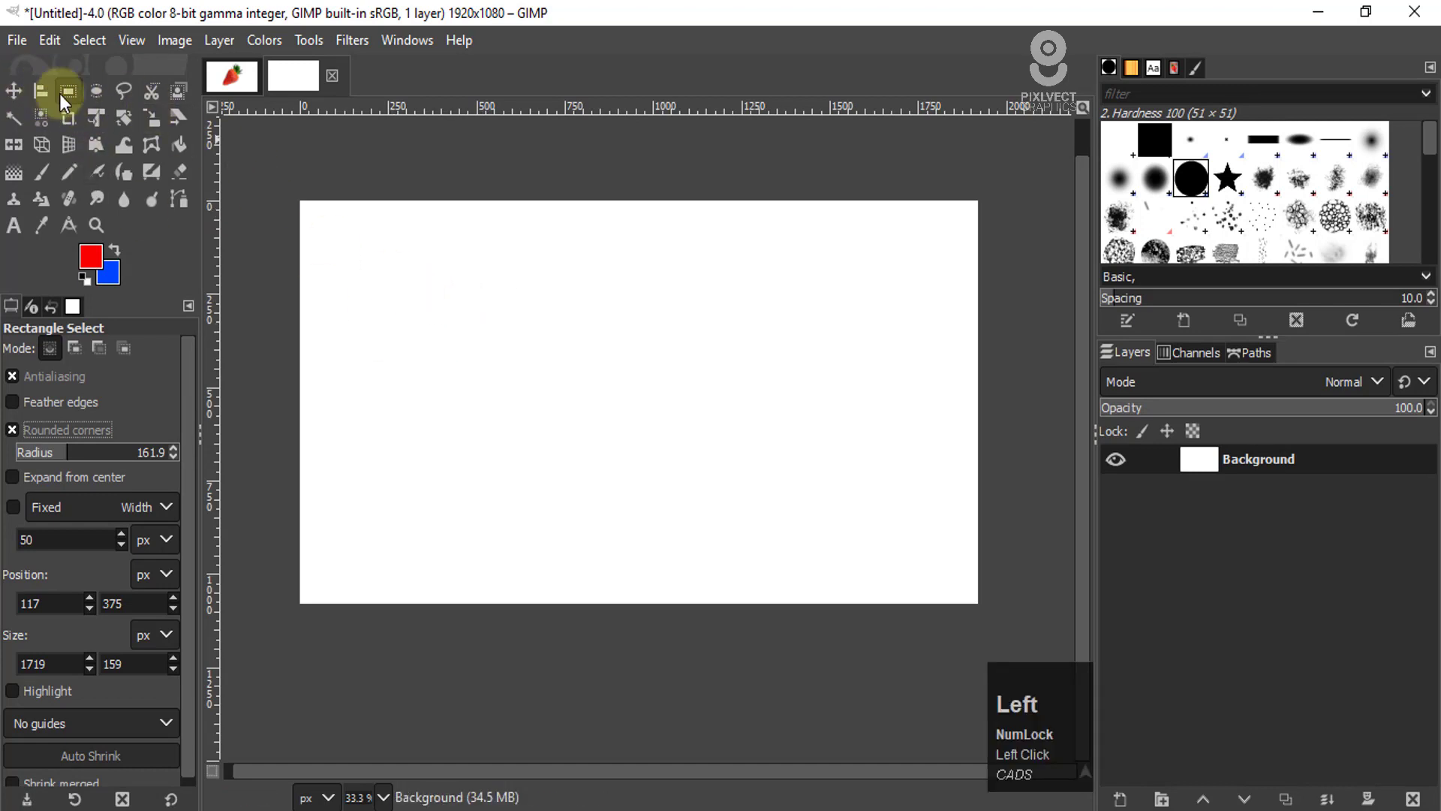
pyautogui.moveTo(414, 277); pyautogui.dragTo(845, 499)
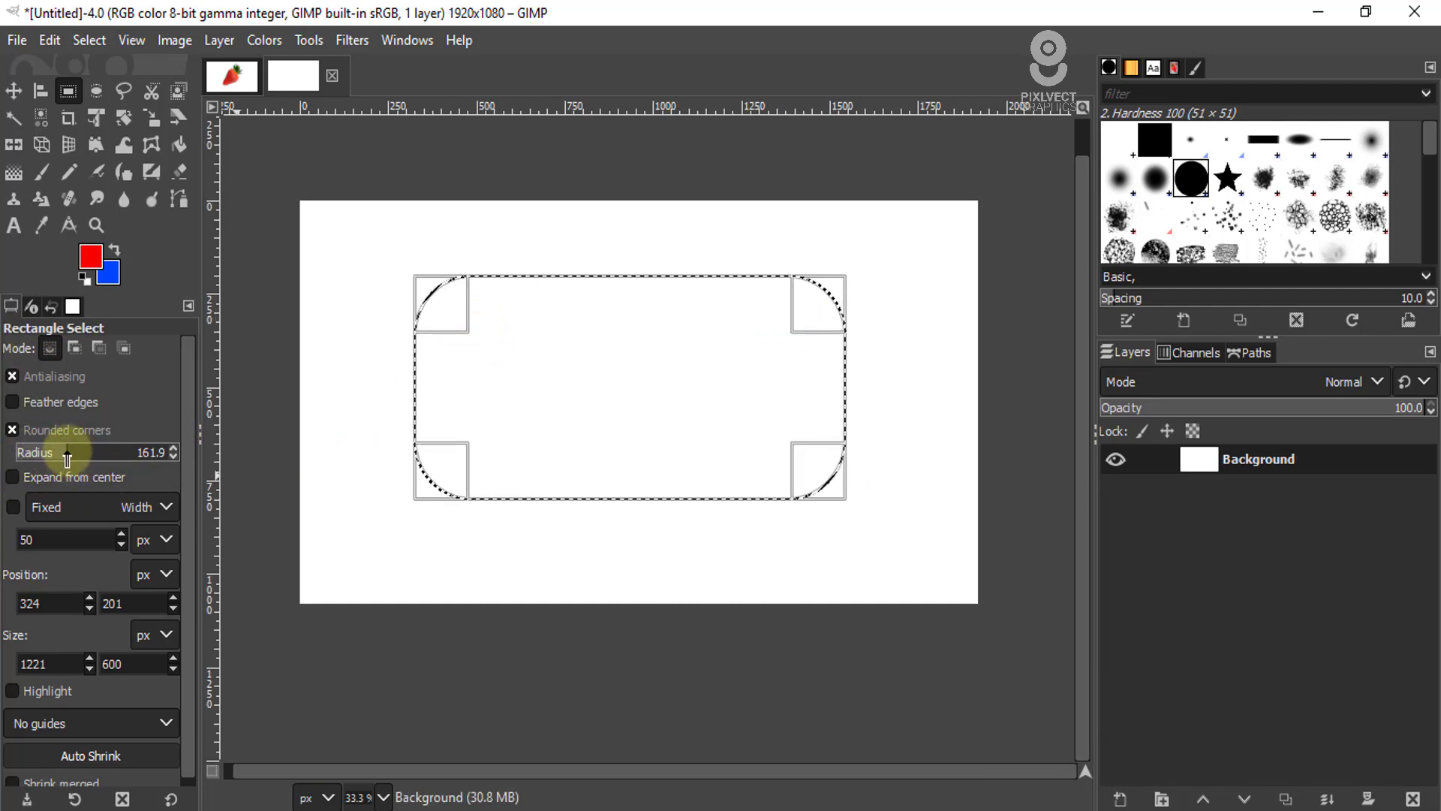
pyautogui.moveTo(68, 454); pyautogui.dragTo(124, 454)
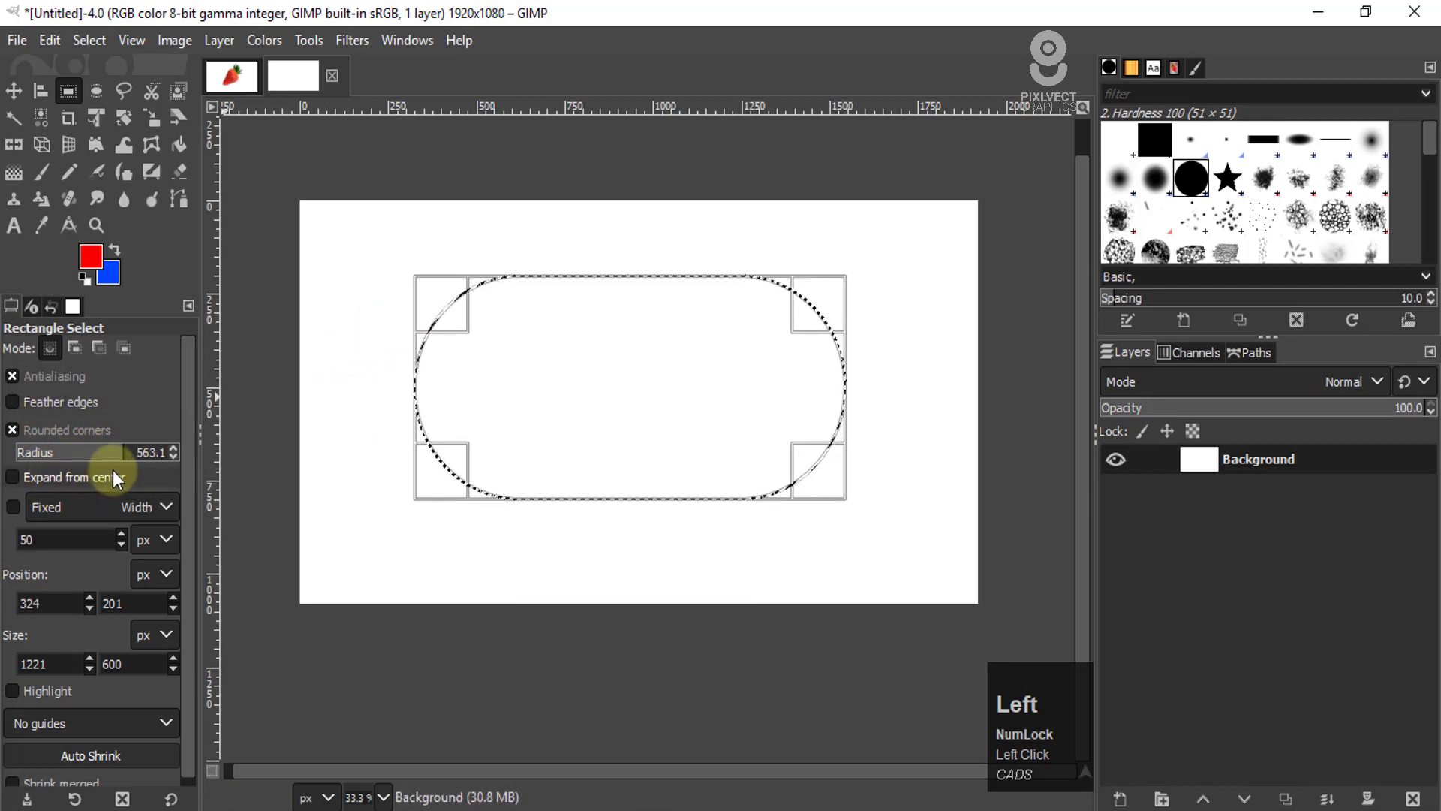
pyautogui.moveTo(120, 456); pyautogui.dragTo(51, 459)
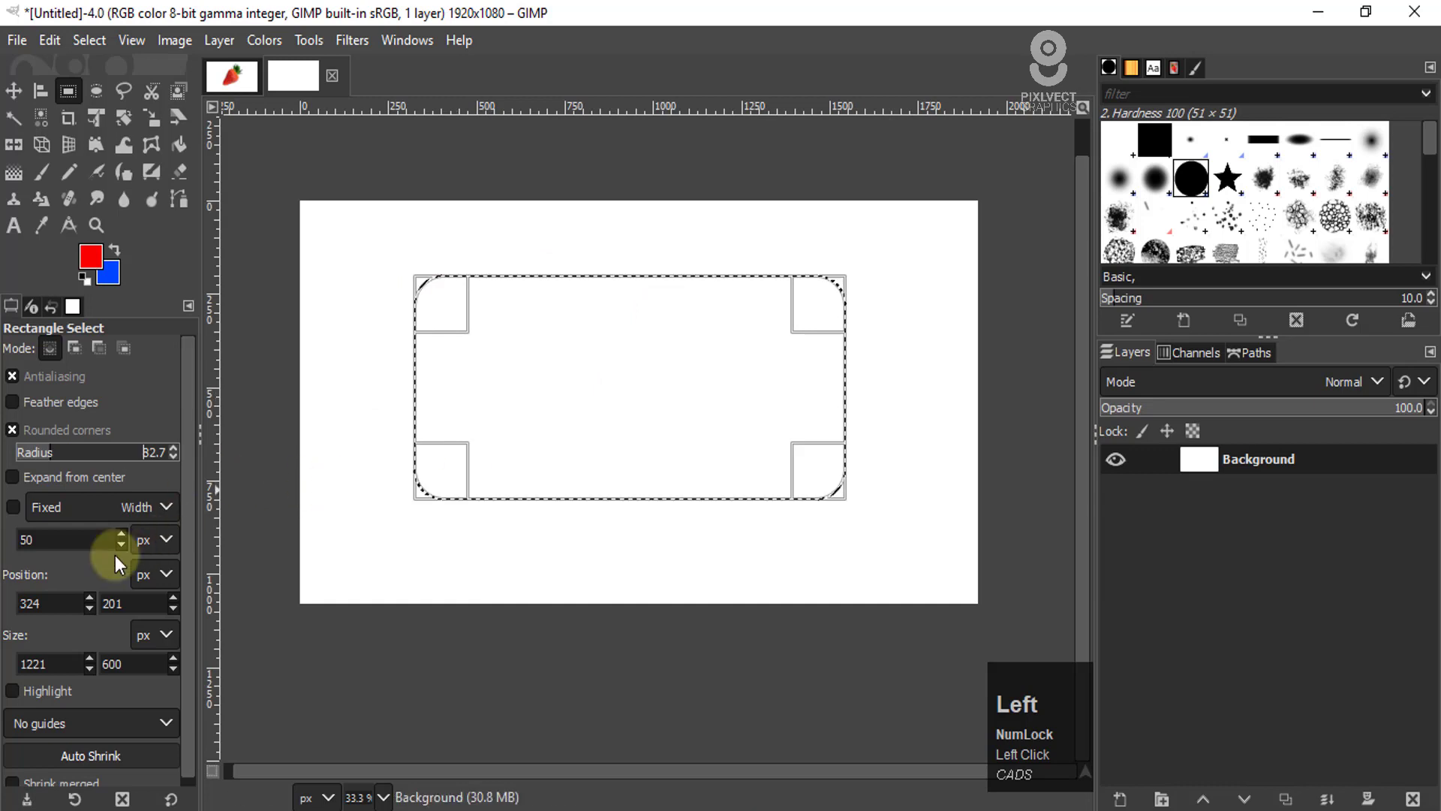
# Step: Turn off rounded corners and clear the rectangle selection
pyautogui.click(12, 429)
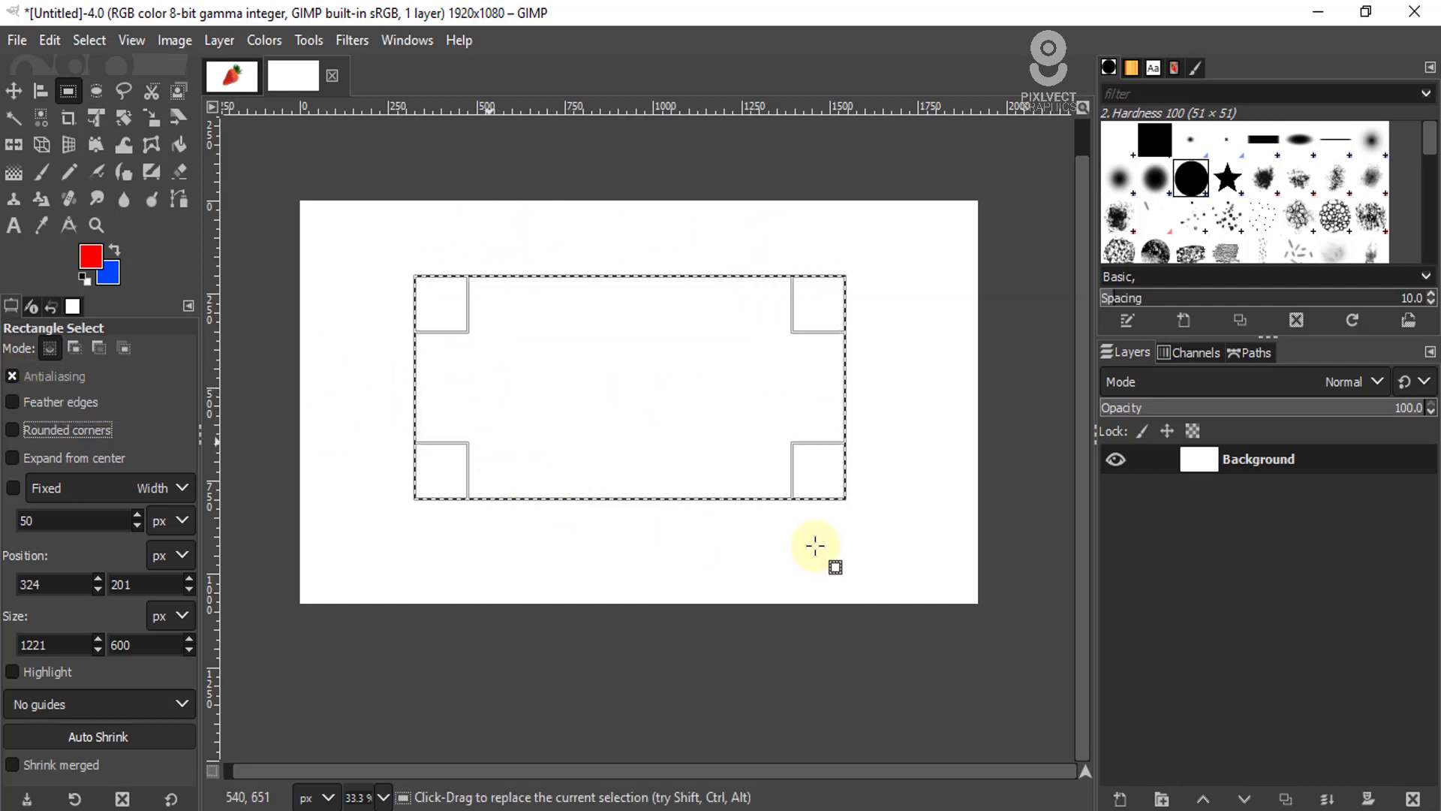
pyautogui.click(1023, 169)
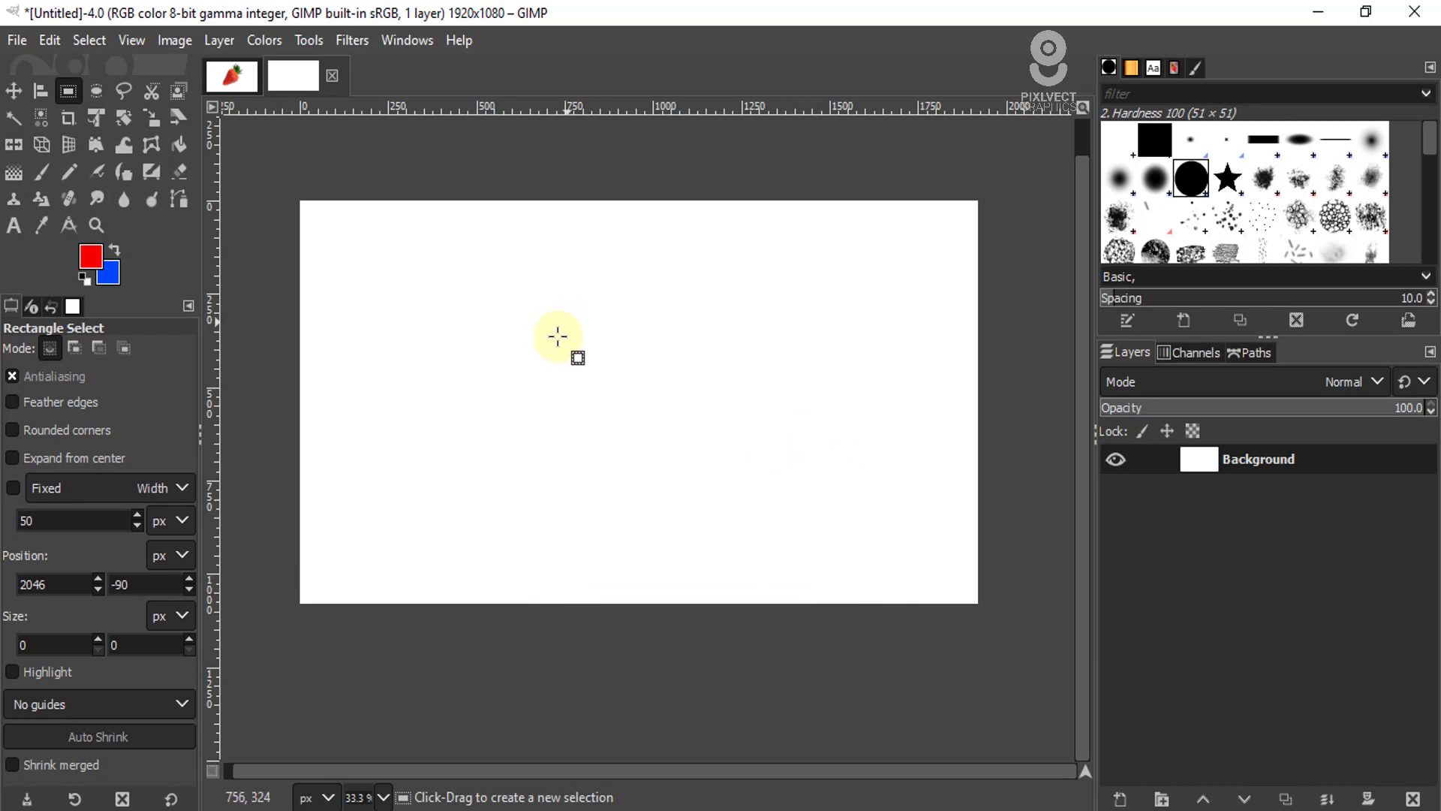
# Step: Try selecting a rectangle about 1266 × 492 px and shifting it slightly, and undo the selection
pyautogui.moveTo(404, 291); pyautogui.dragTo(852, 474)
pyautogui.moveTo(595, 349)
pyautogui.mouseDown()
pyautogui.moveTo(666, 398)
pyautogui.moveTo(634, 373)
pyautogui.moveTo(499, 454)
pyautogui.moveTo(585, 305)
pyautogui.moveTo(605, 362)
pyautogui.mouseUp()
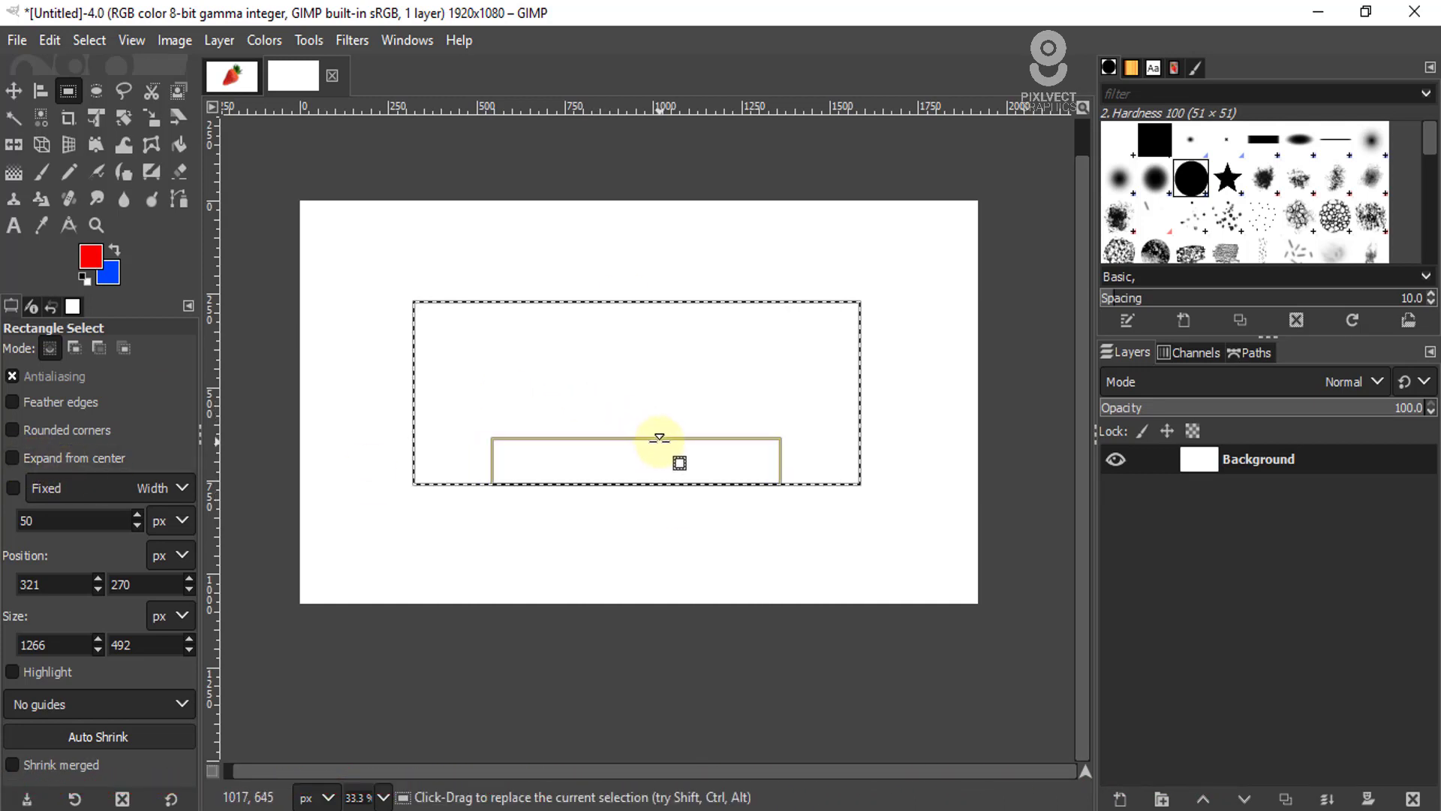
pyautogui.hotkey('ctrl', 'z')
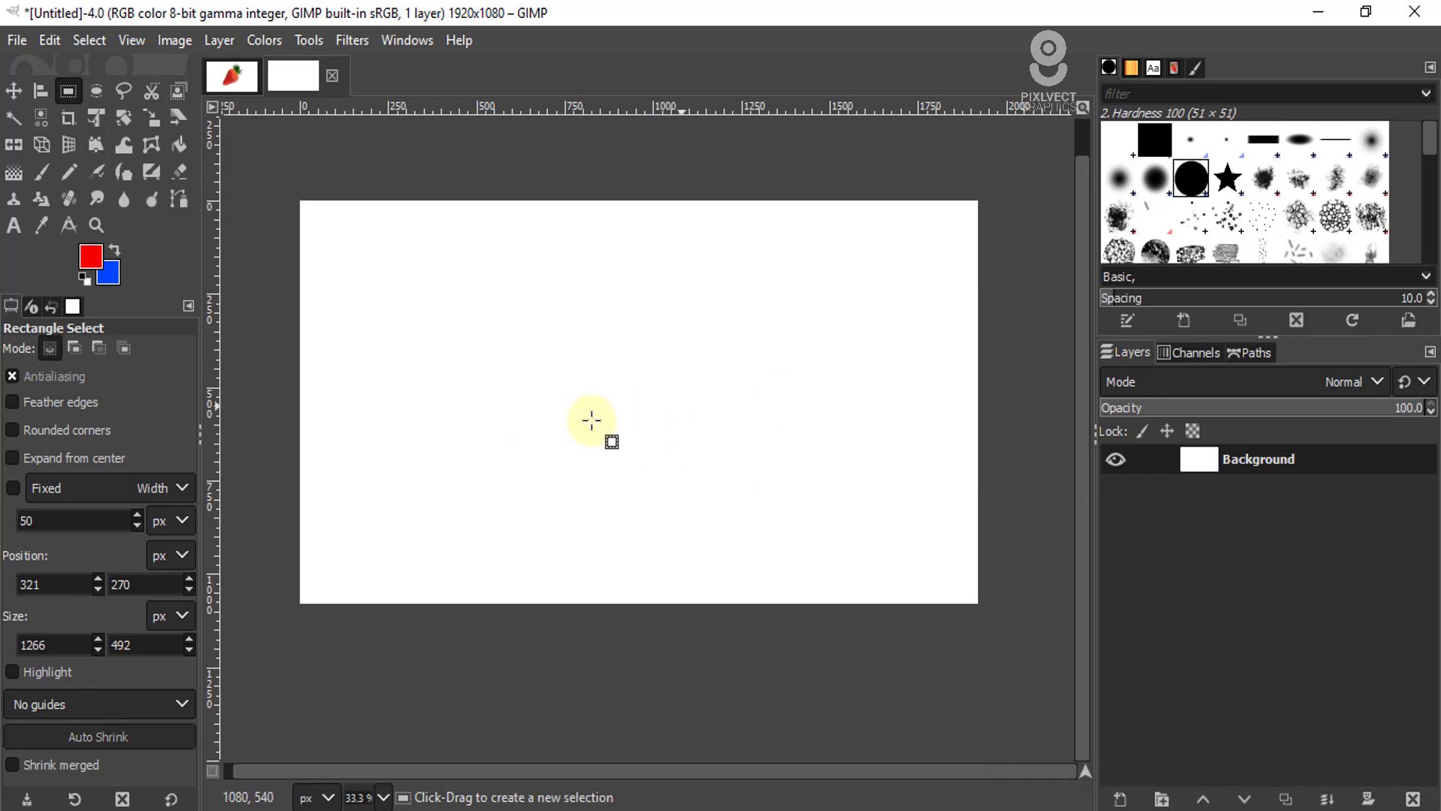
# Step: Try a rectangle selection about 654 × 510 px with Expand from center turned on, undo it, and turn the option off
pyautogui.click(13, 457)
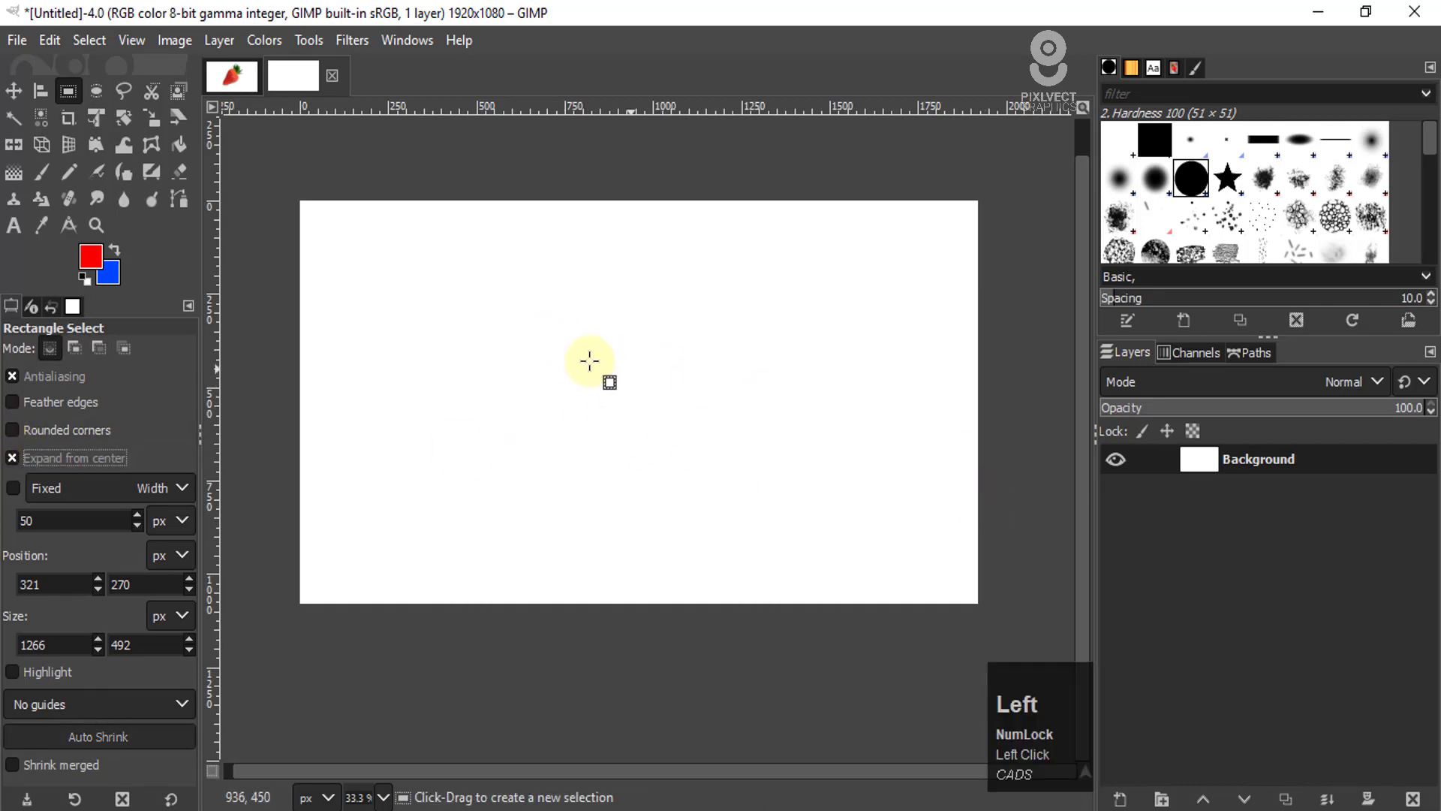
pyautogui.moveTo(519, 303); pyautogui.dragTo(635, 399)
pyautogui.hotkey('ctrl', 'z')
pyautogui.click(14, 457)
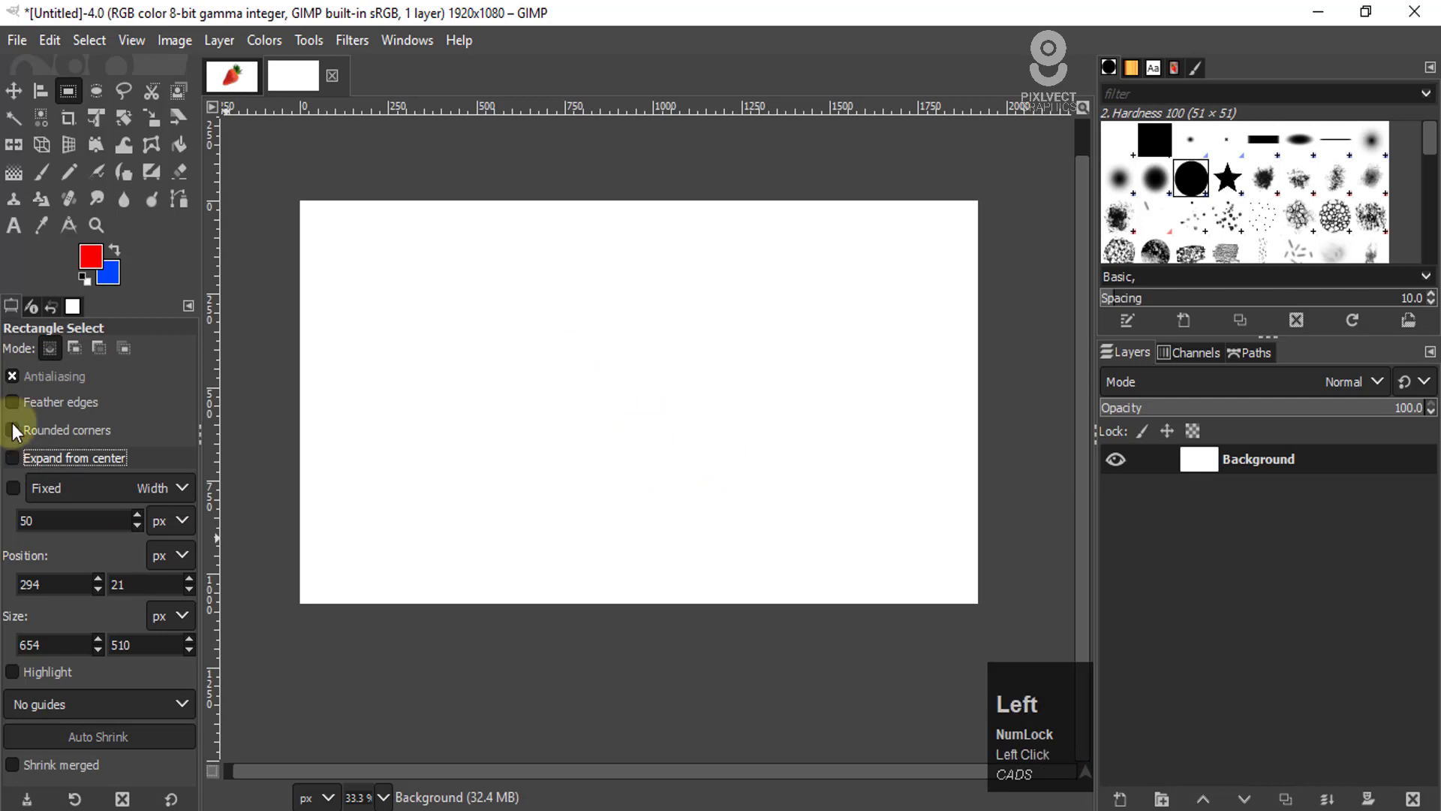
# Step: Try a rectangle selection about 603 × 516 px drawn from its corner and undo it
pyautogui.press('shift')
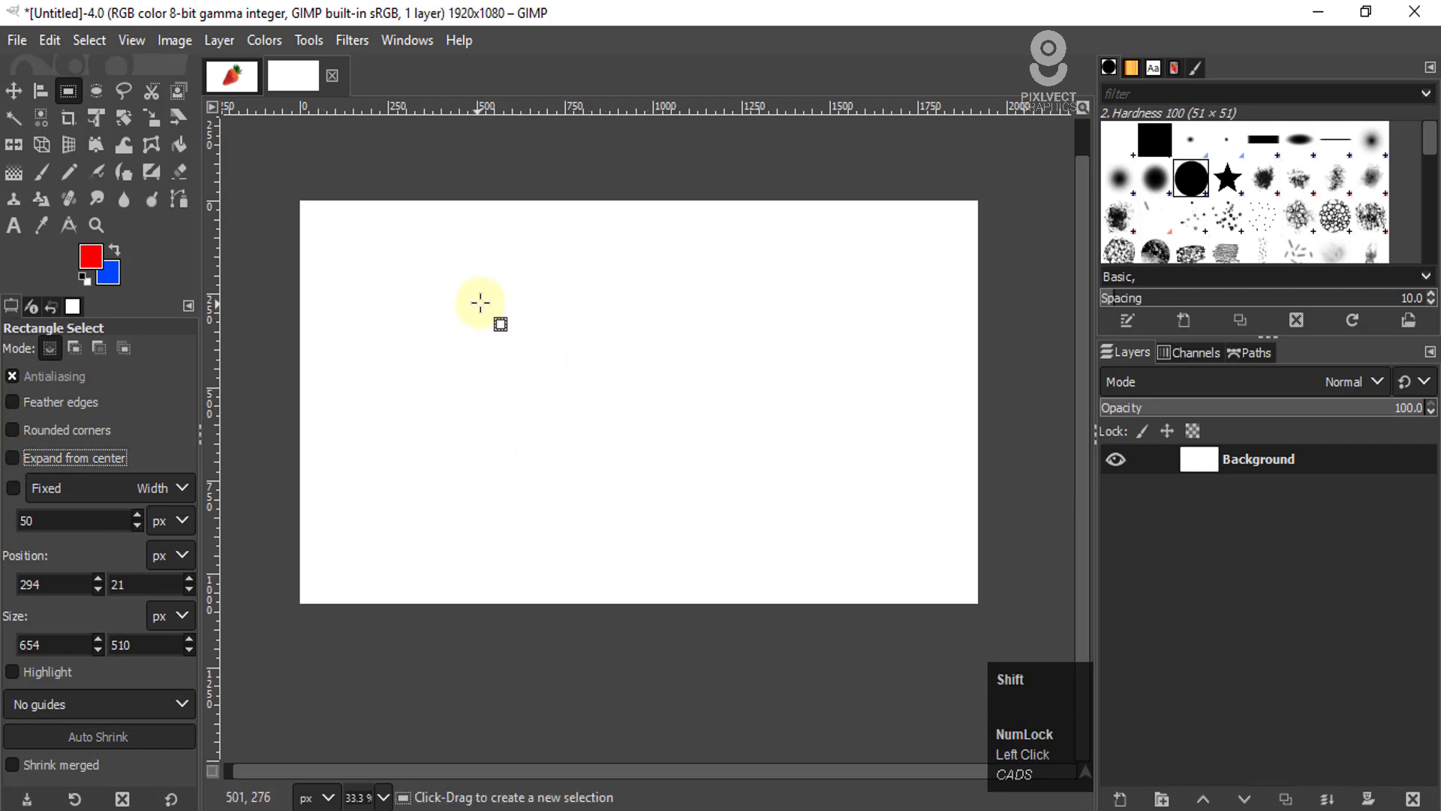
pyautogui.moveTo(471, 293); pyautogui.dragTo(683, 484)
pyautogui.hotkey('ctrl', 'z')
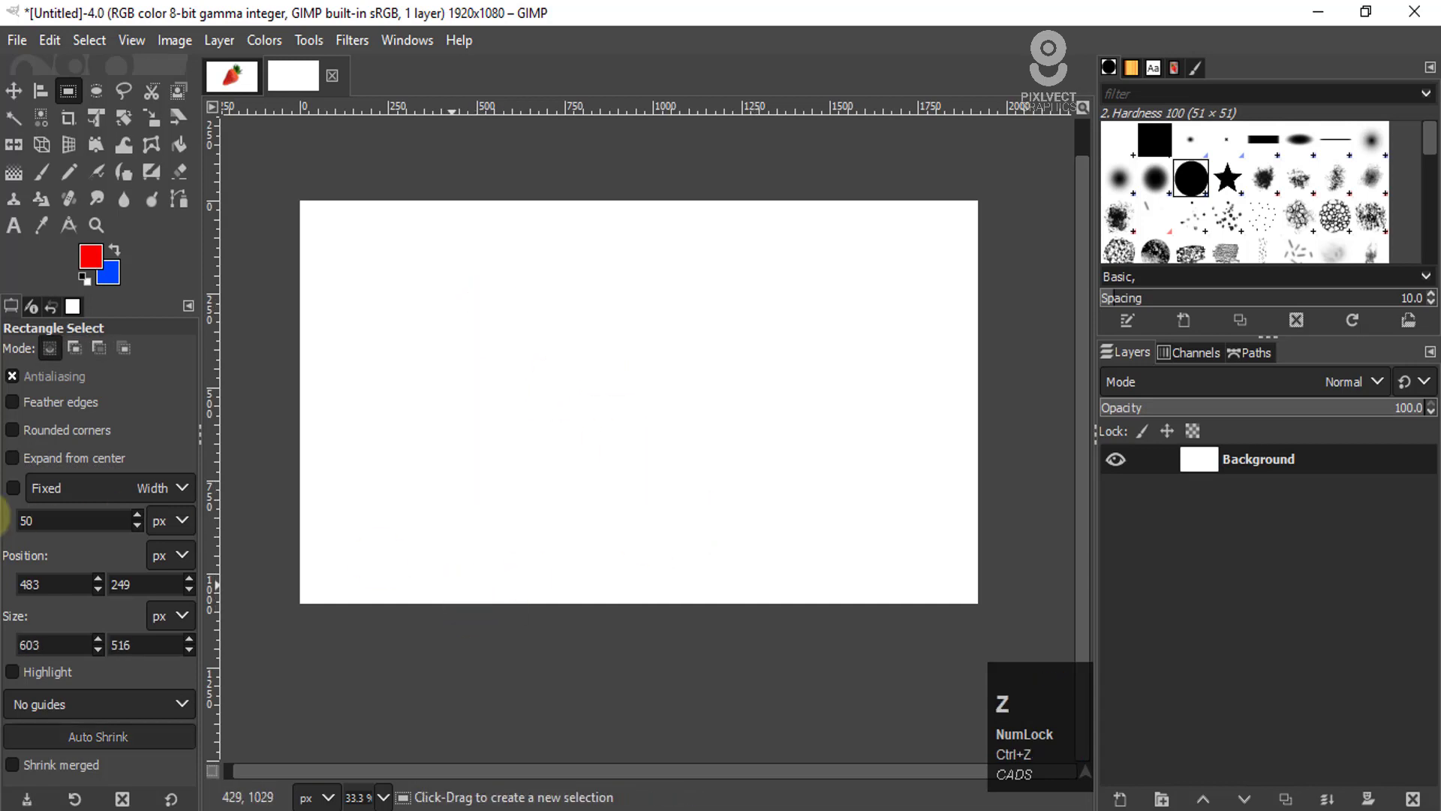
# Step: Fix the rectangle selection's aspect ratio at 1:1
pyautogui.click(88, 491)
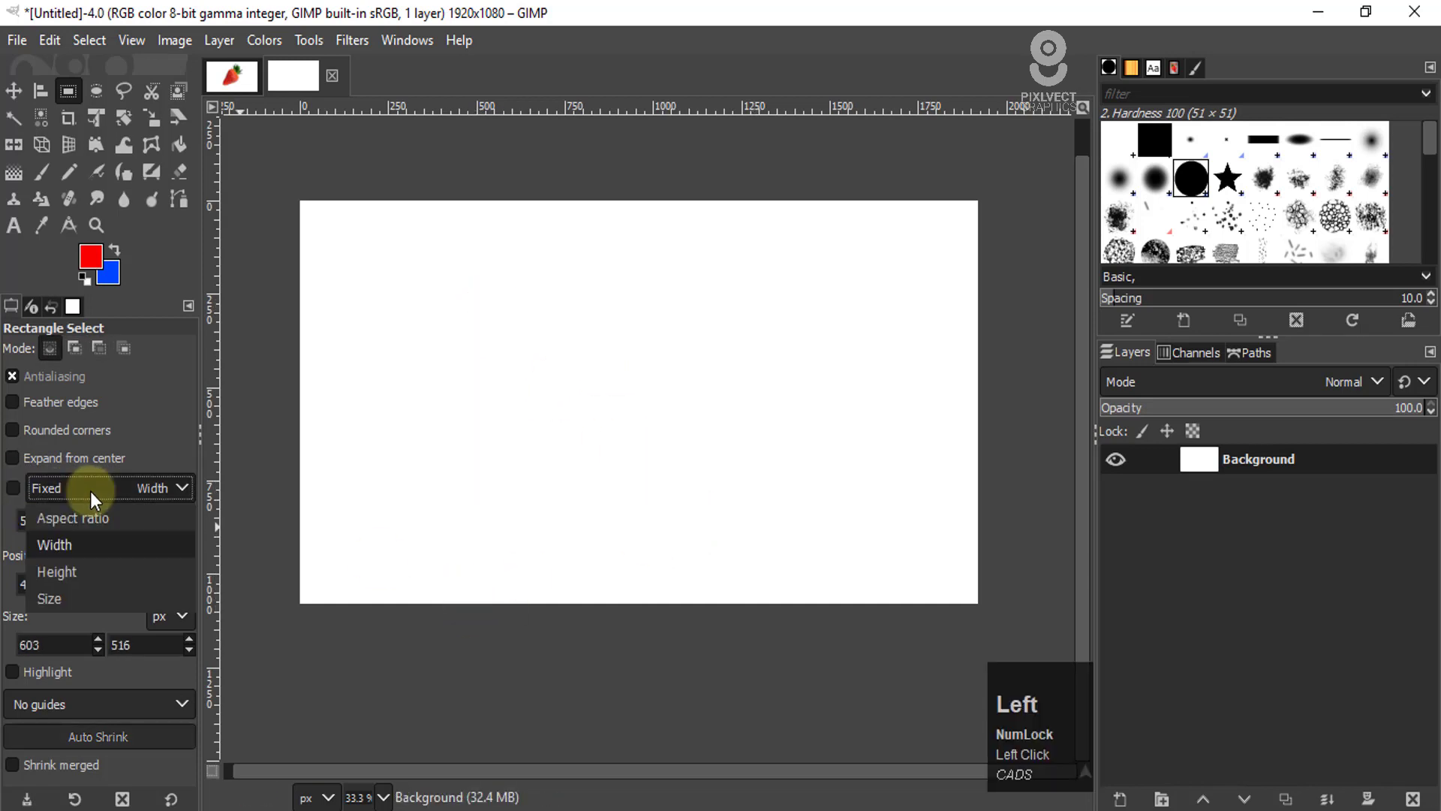
pyautogui.click(90, 518)
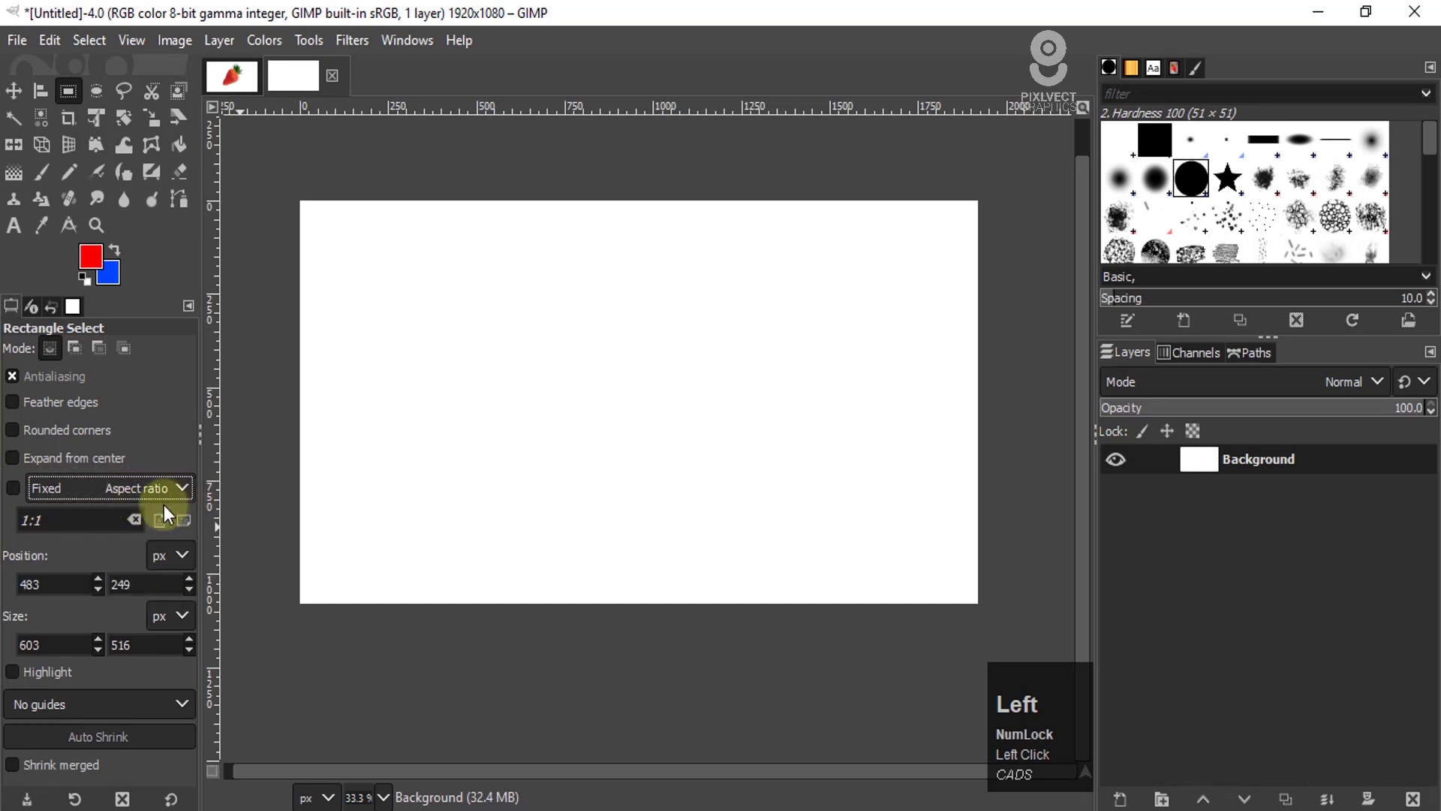
pyautogui.click(15, 487)
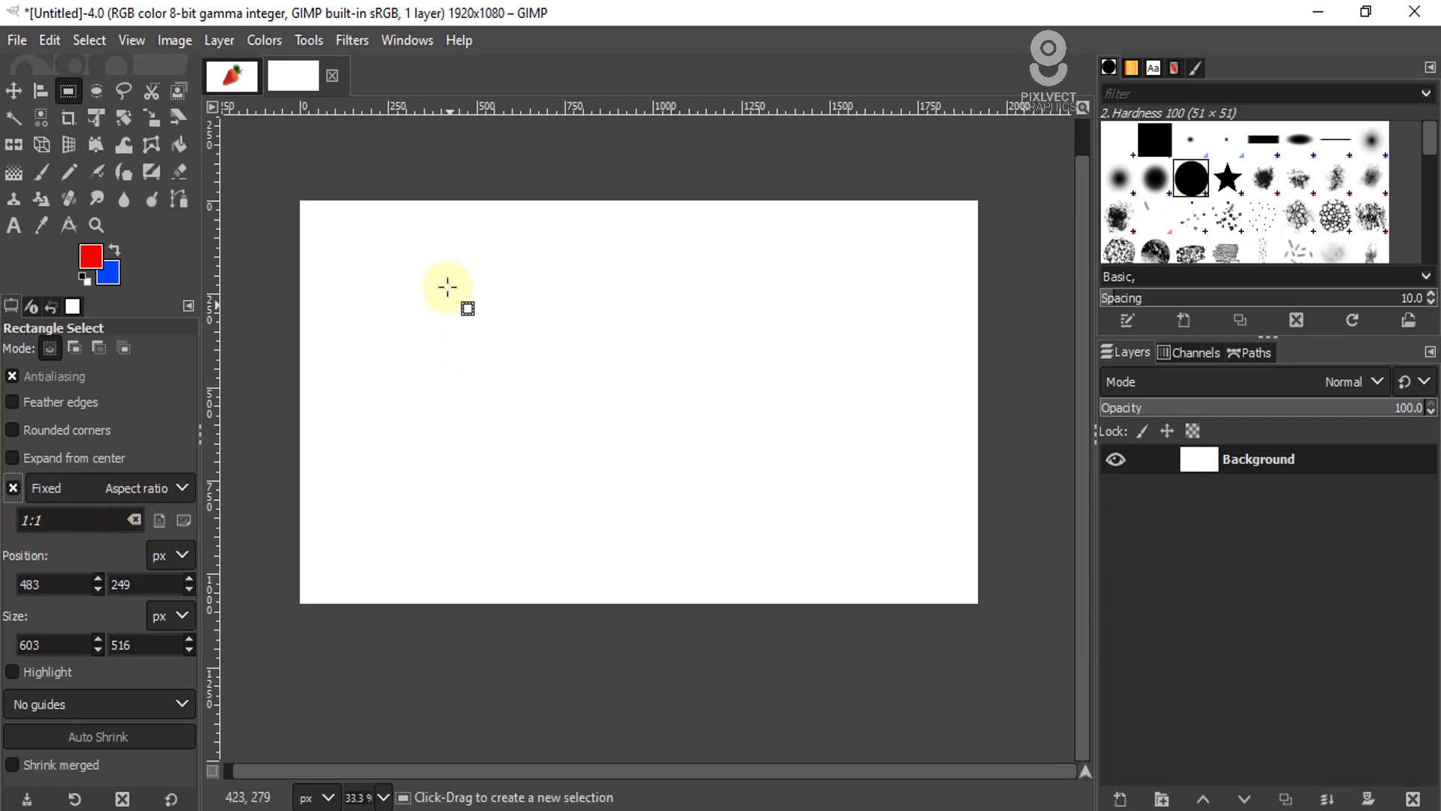
# Step: Try square selections about 363 px and 390 px wide, undo both, and turn off the fixed aspect ratio
pyautogui.moveTo(454, 279); pyautogui.dragTo(583, 413)
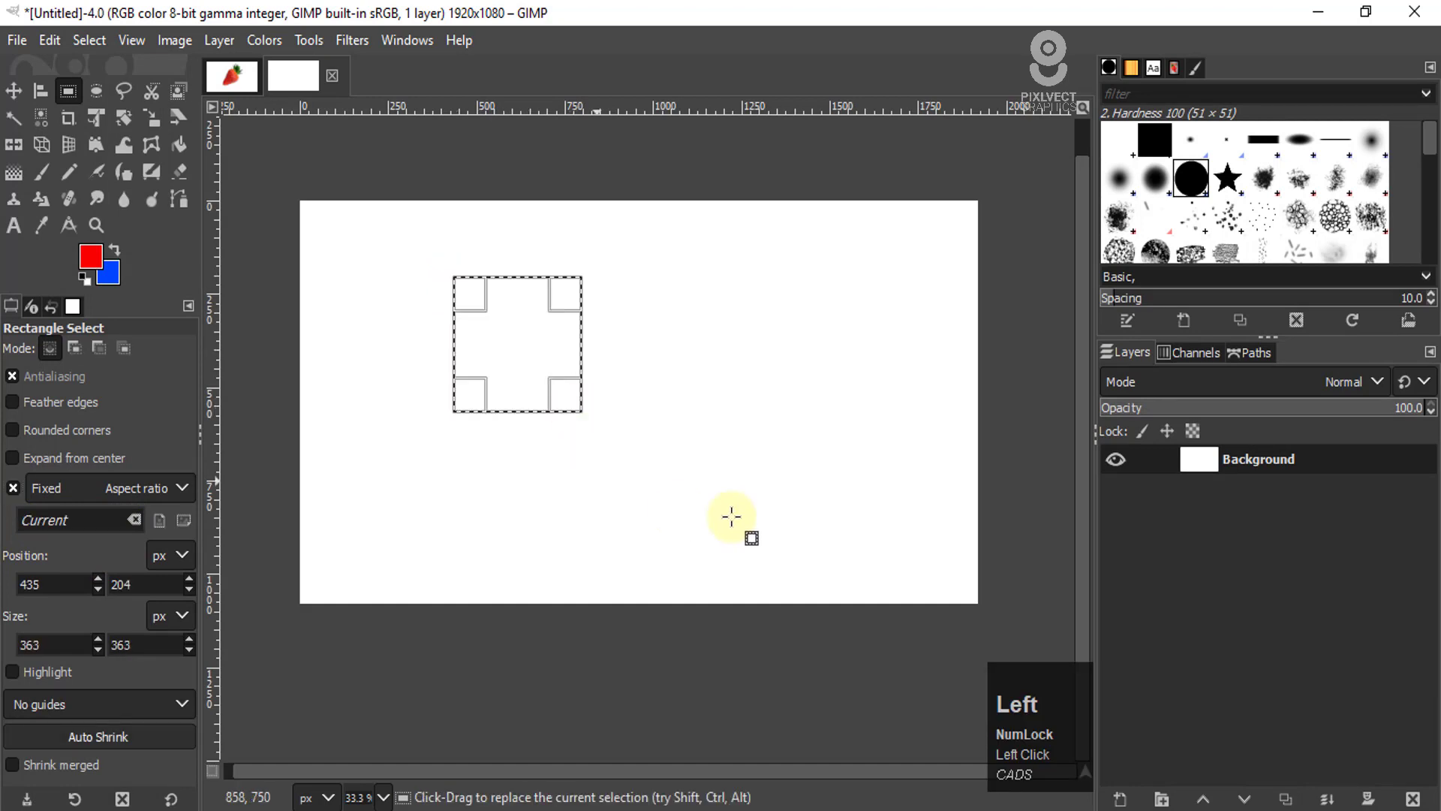
pyautogui.moveTo(639, 291); pyautogui.dragTo(775, 429)
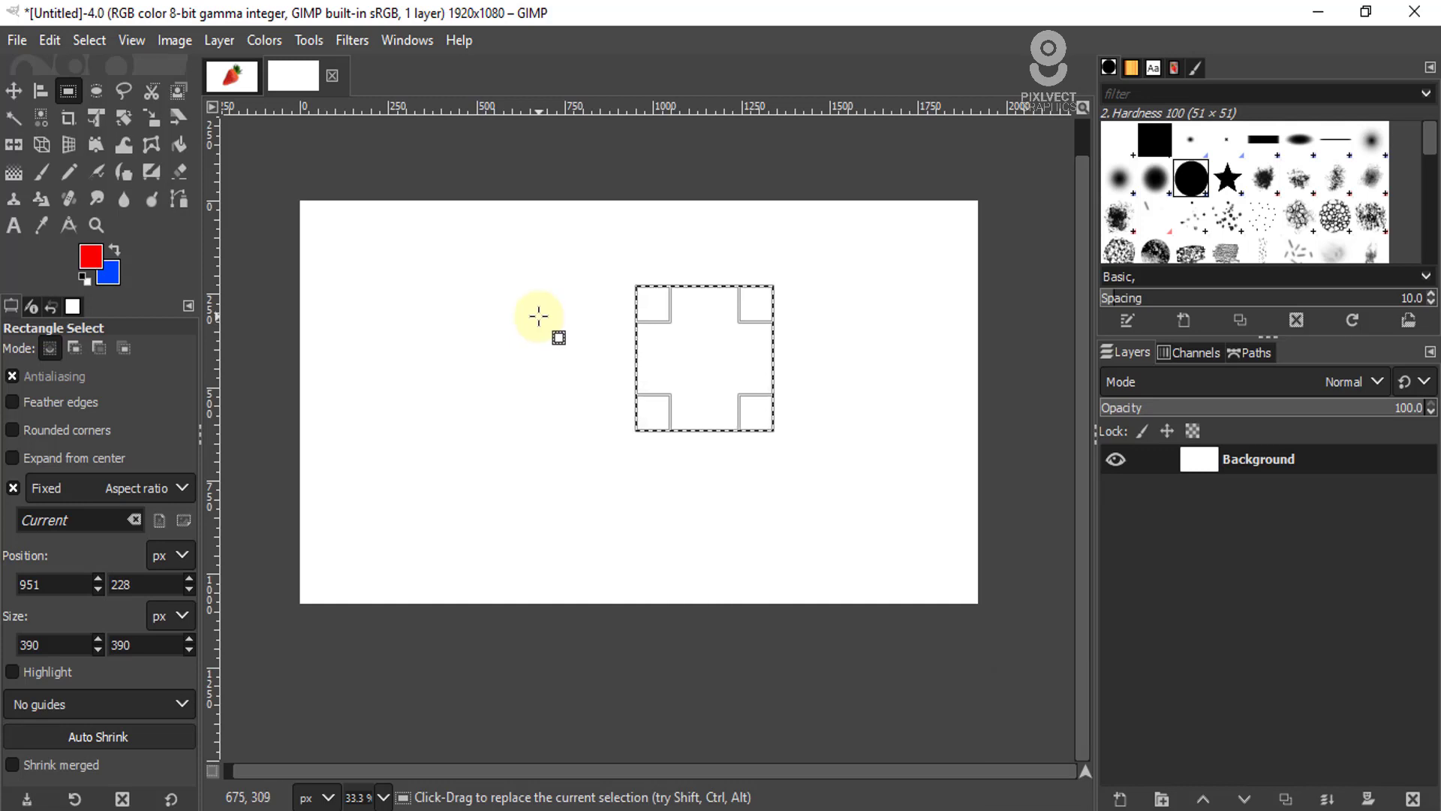
pyautogui.hotkey('ctrl', 'z')
pyautogui.hotkey('ctrl', 'z')
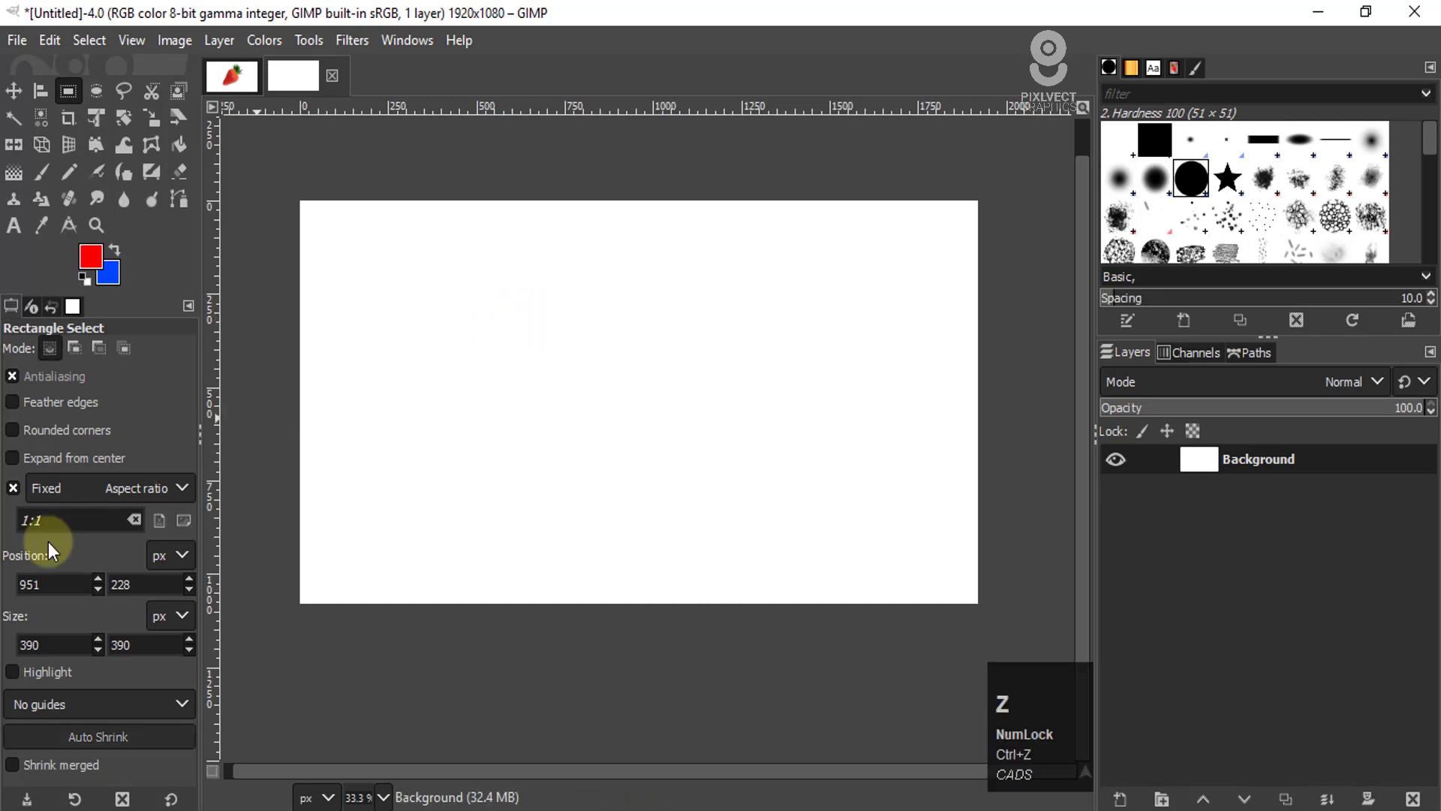
pyautogui.click(13, 489)
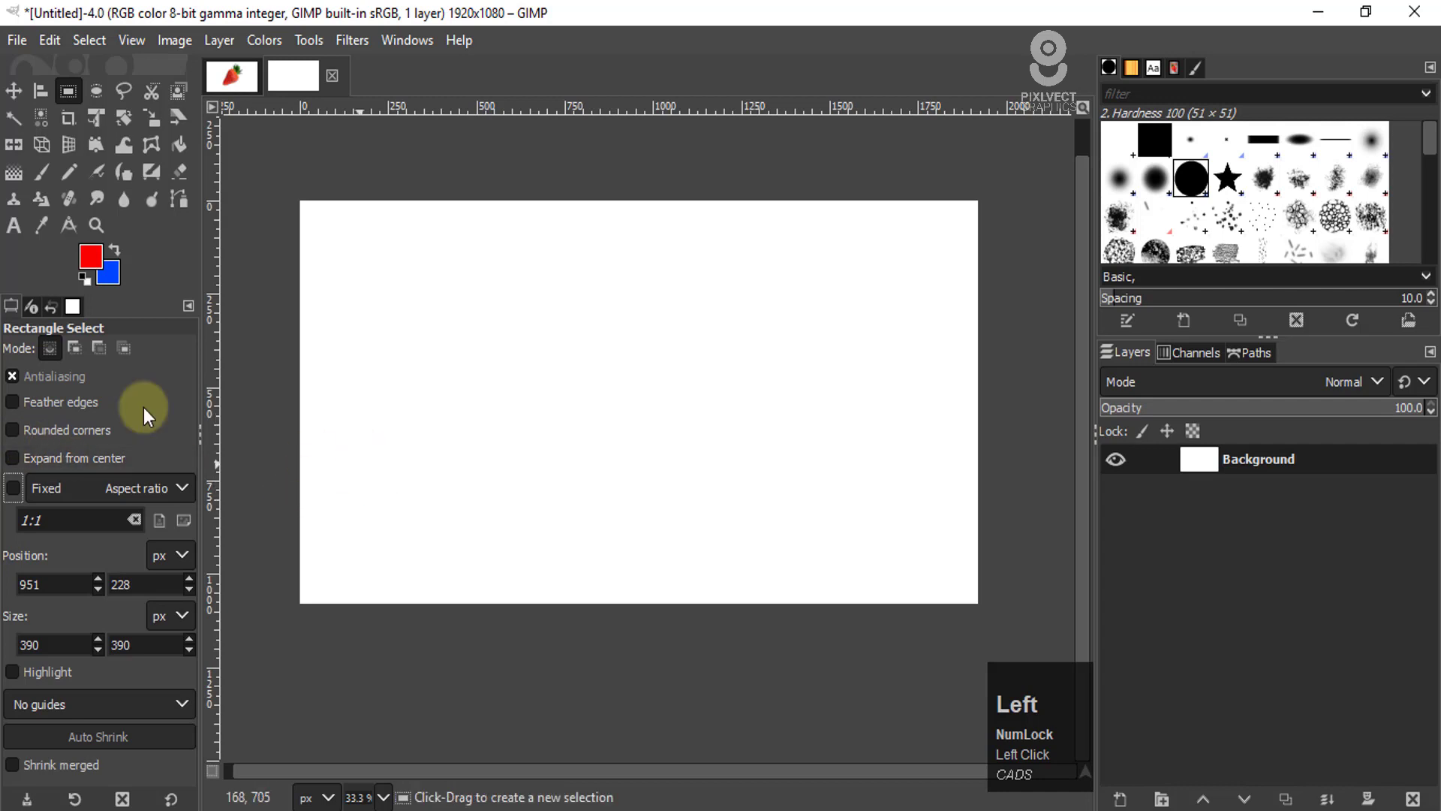
# Step: Try an unconstrained rectangle about 513 × 552 px and another temporarily constrained to 1:1 while drawing, and undo both selections
pyautogui.moveTo(412, 261); pyautogui.dragTo(592, 466)
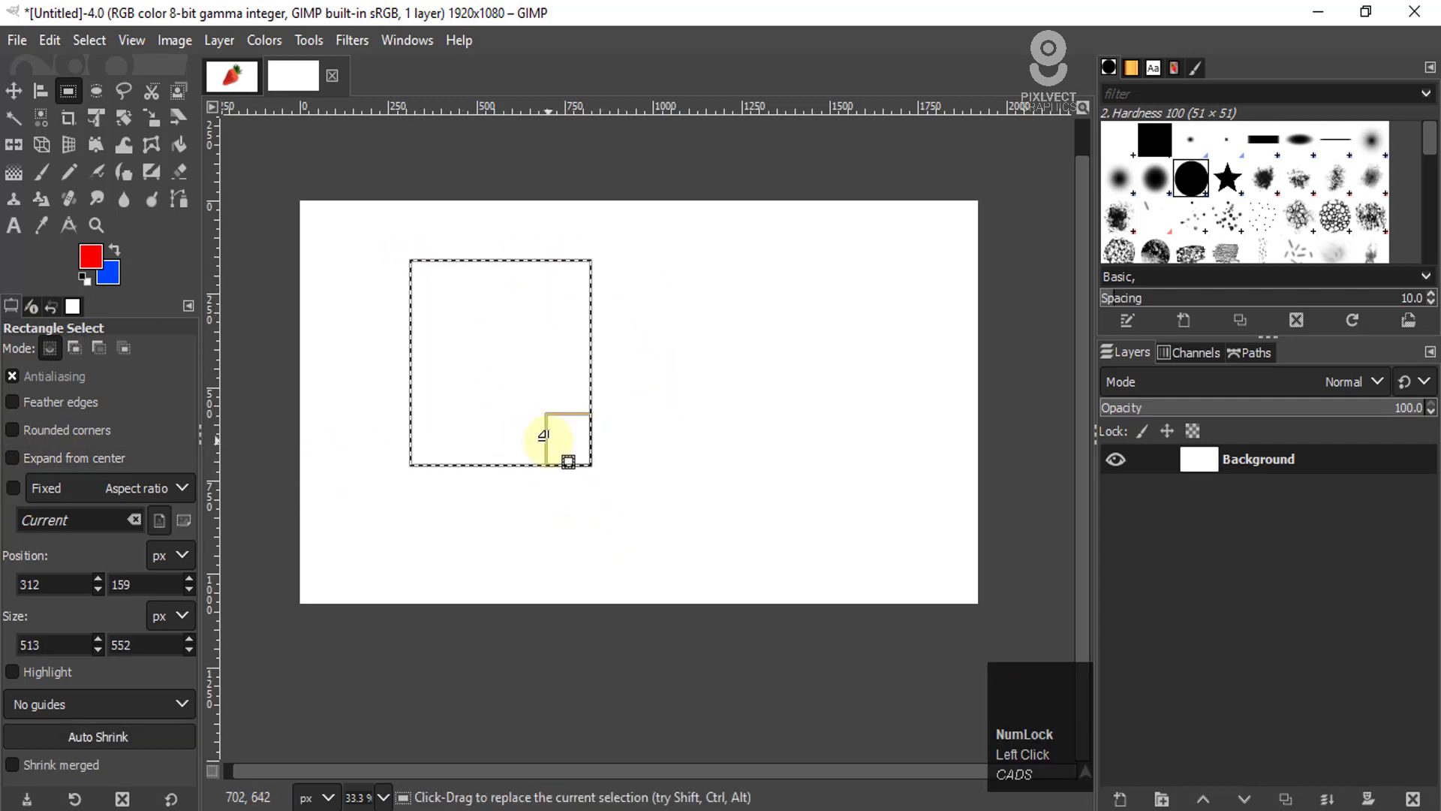
pyautogui.hotkey('ctrl', 'z')
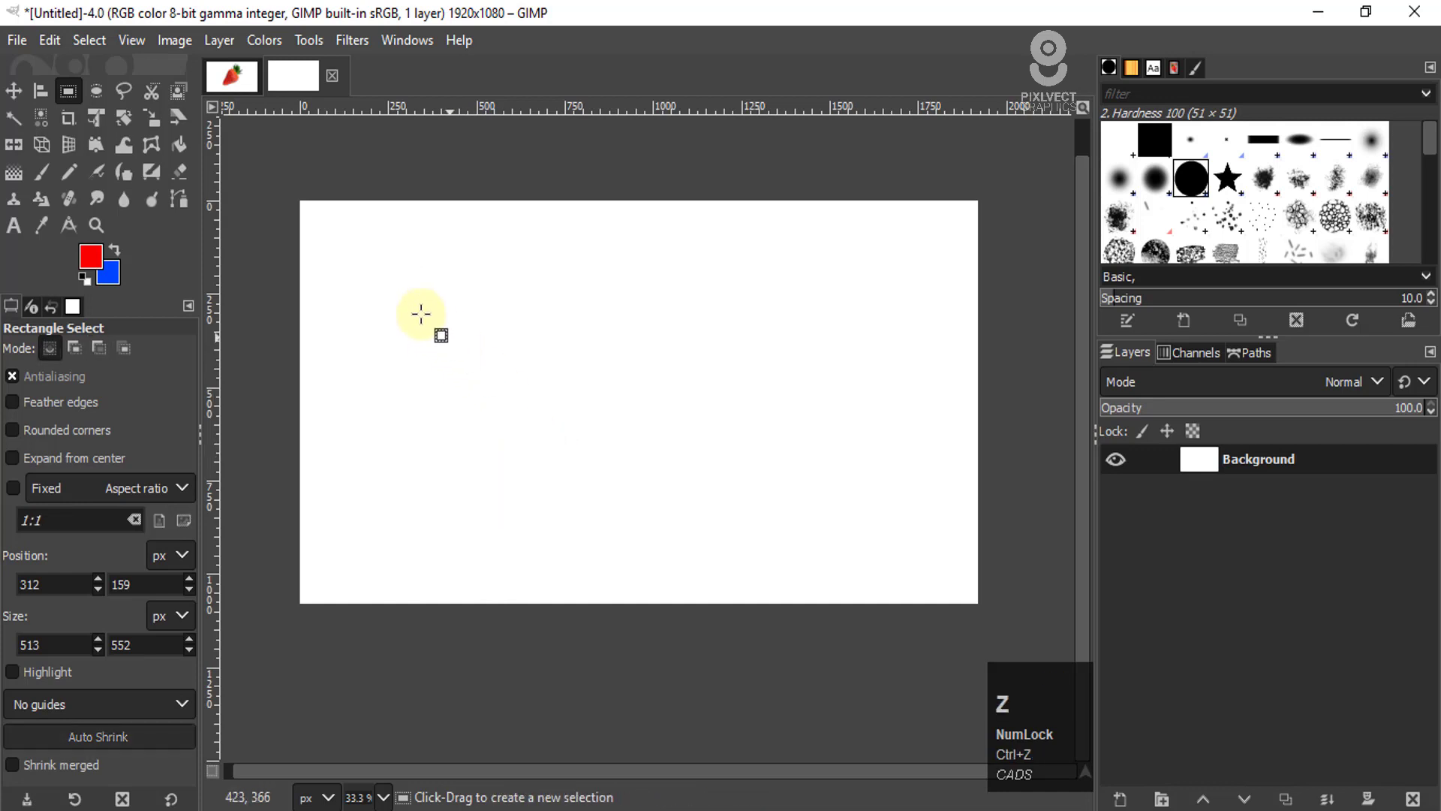
pyautogui.moveTo(400, 281); pyautogui.dragTo(804, 402)
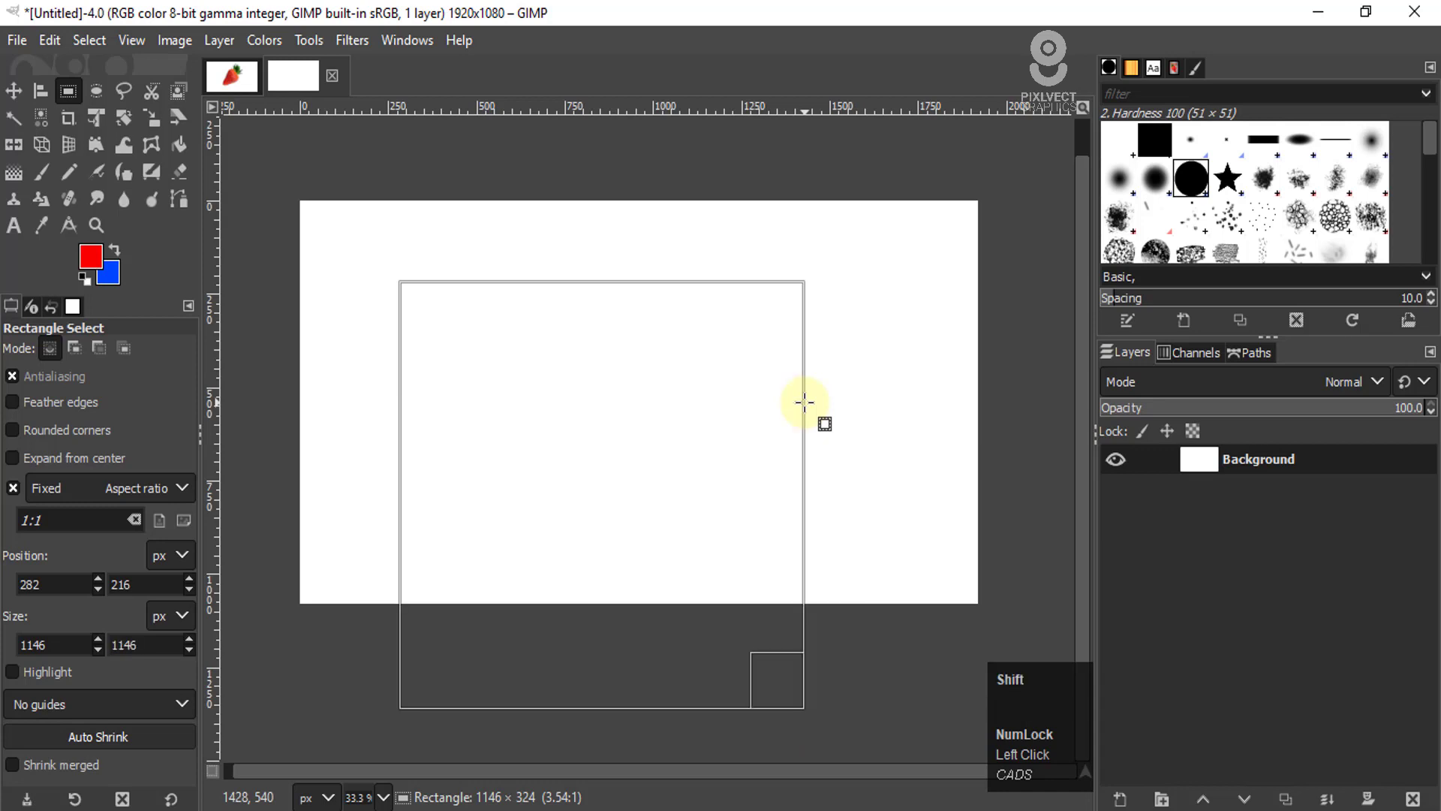
pyautogui.hotkey('ctrl', 'z')
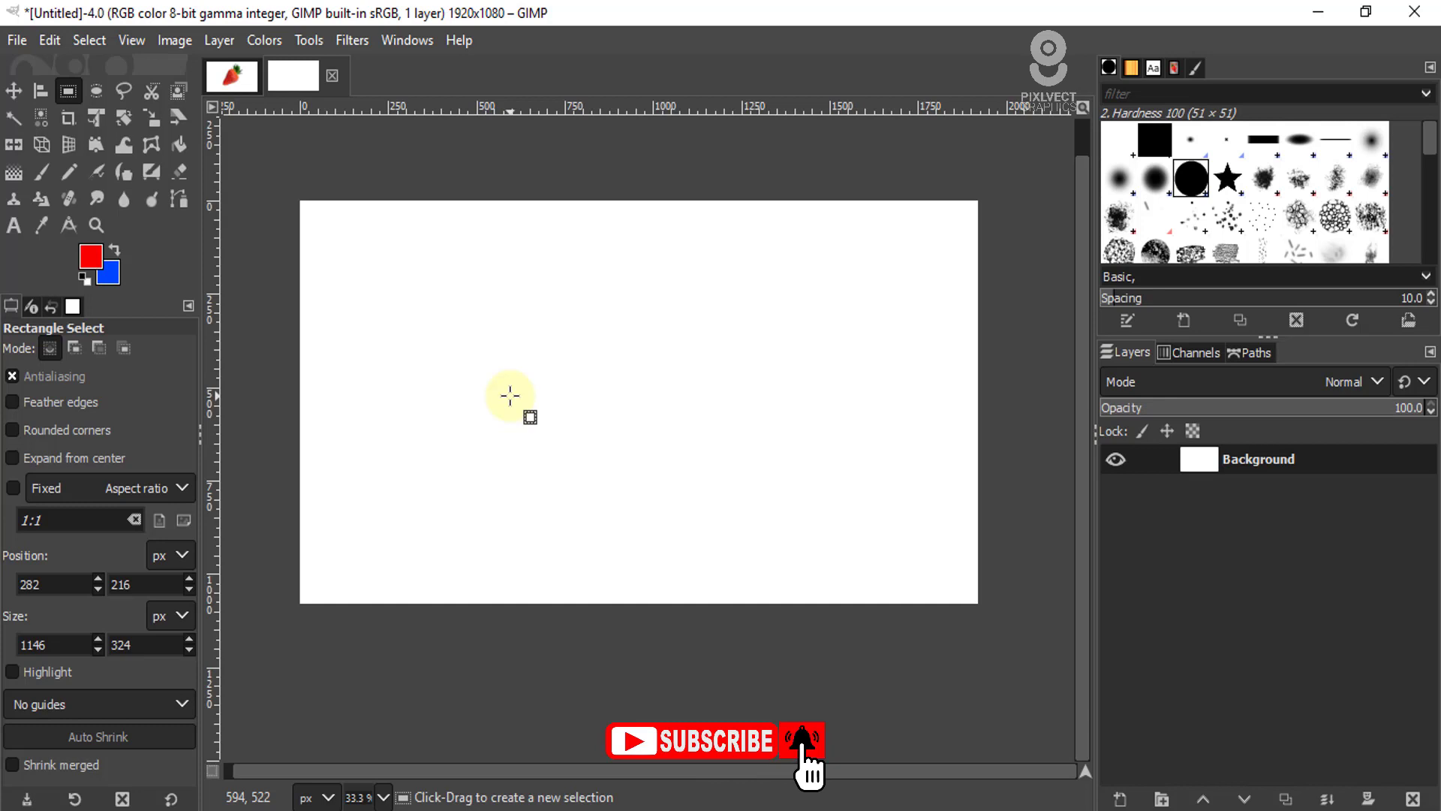
# Step: Switch to Ellipse Select, try an ellipse selection about 891 × 831 px, and undo it
pyautogui.click(96, 93)
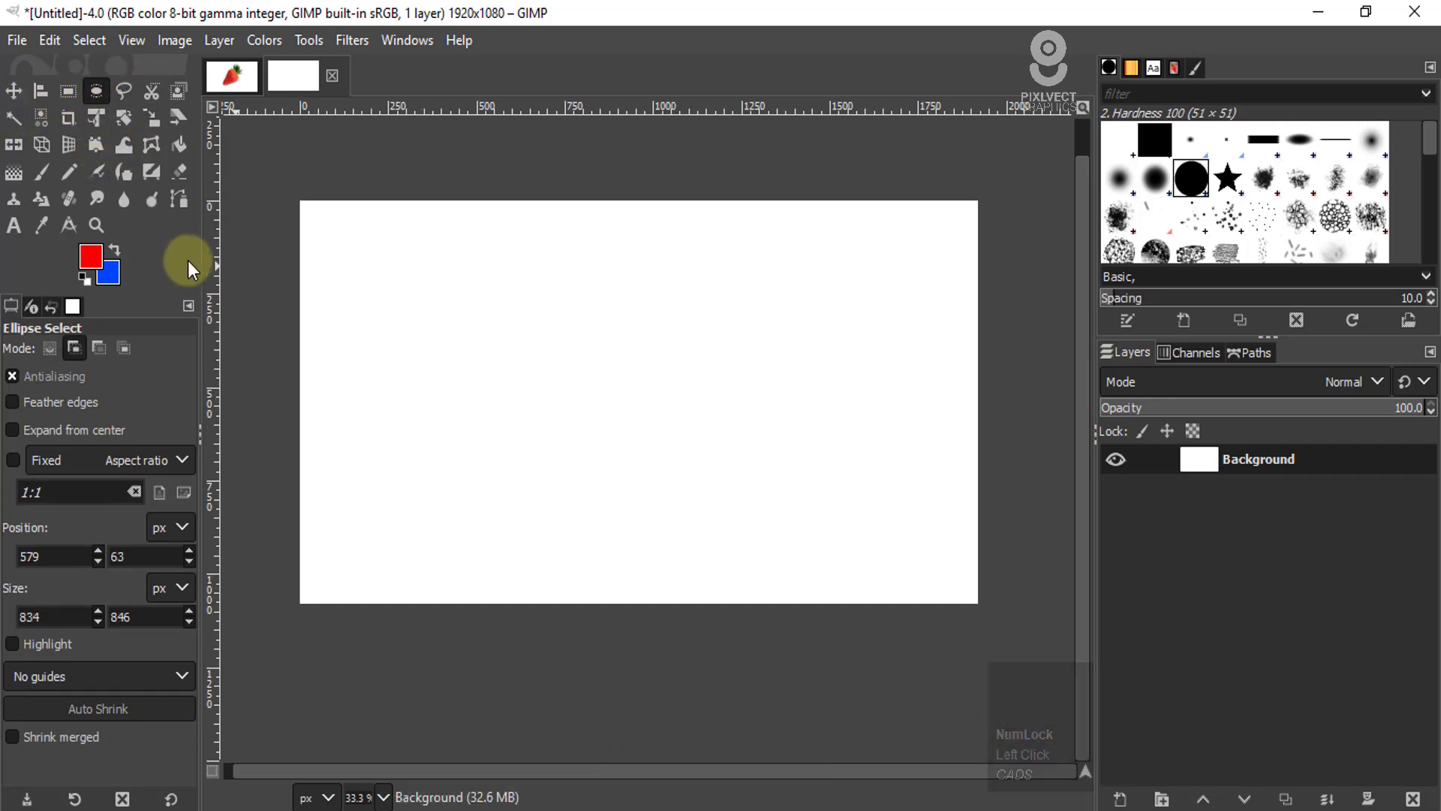
pyautogui.click(433, 276)
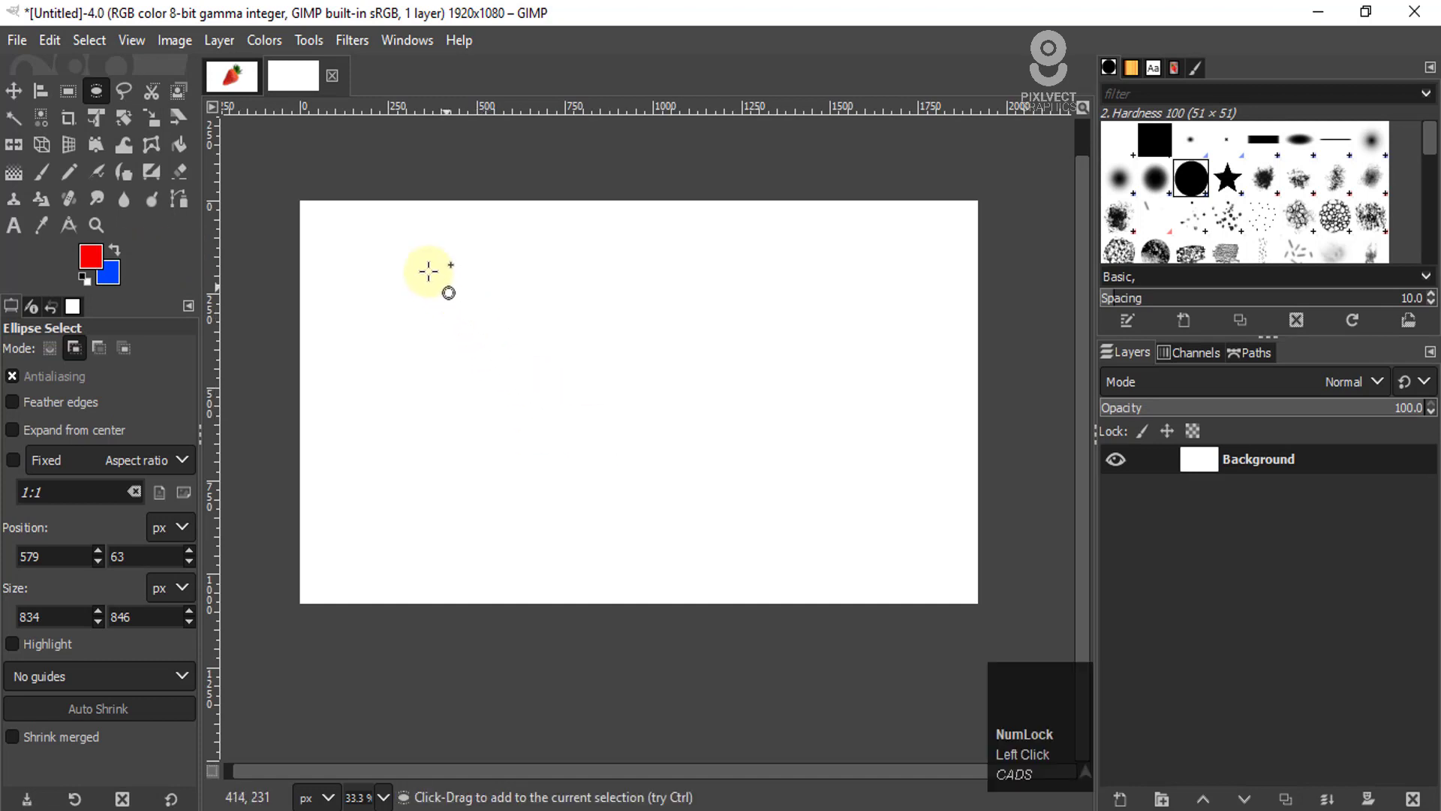
pyautogui.moveTo(414, 258); pyautogui.dragTo(728, 568)
pyautogui.press('ctrl')
pyautogui.press('ctrl')
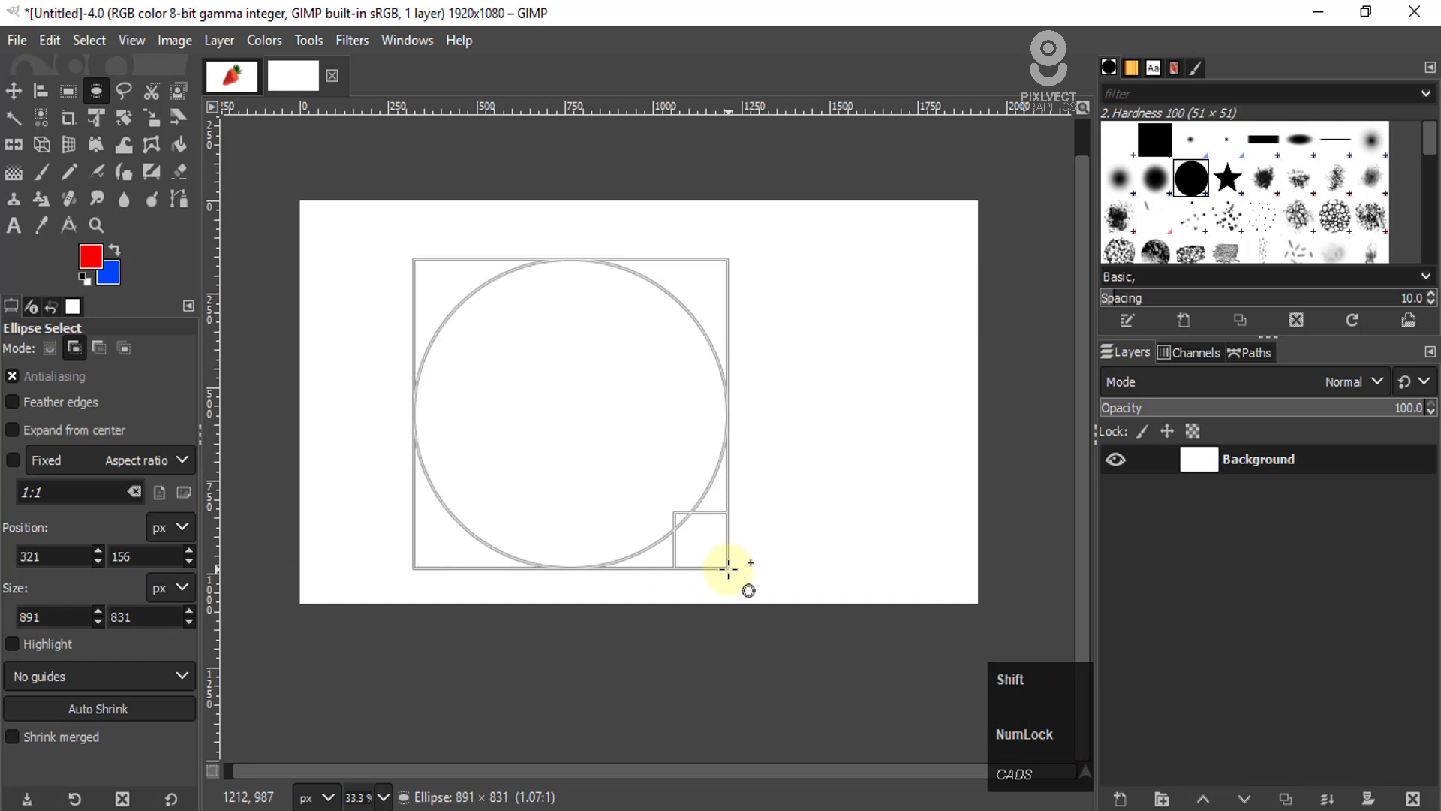
pyautogui.hotkey('ctrl', 'z')
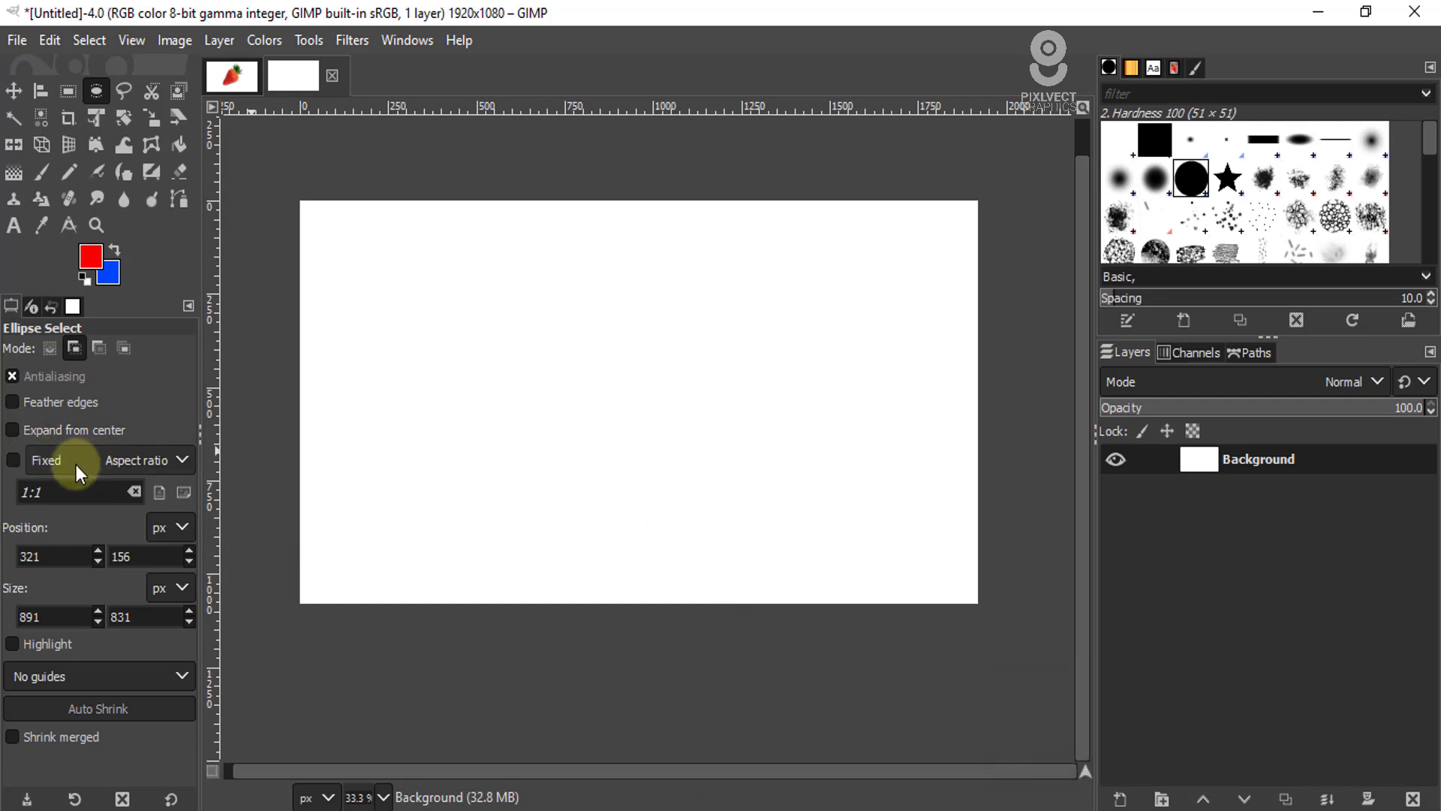
# Step: Fix the ellipse selection's aspect ratio at 1:1
pyautogui.click(15, 460)
pyautogui.click(169, 459)
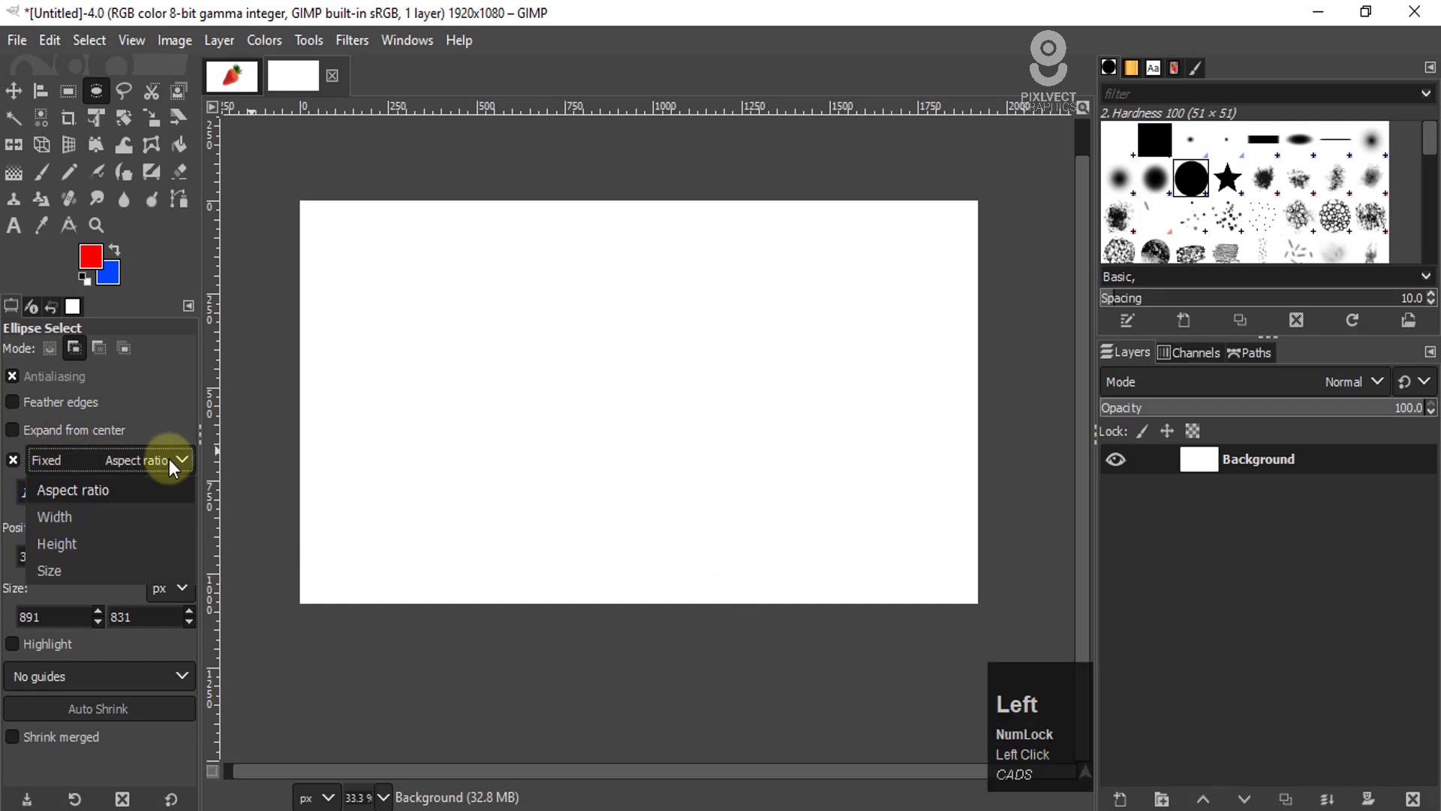
pyautogui.click(89, 488)
# Step: Try a circular selection about 492 px in diameter near the canvas centre and undo it
pyautogui.moveTo(516, 285); pyautogui.dragTo(687, 473)
pyautogui.click(135, 493)
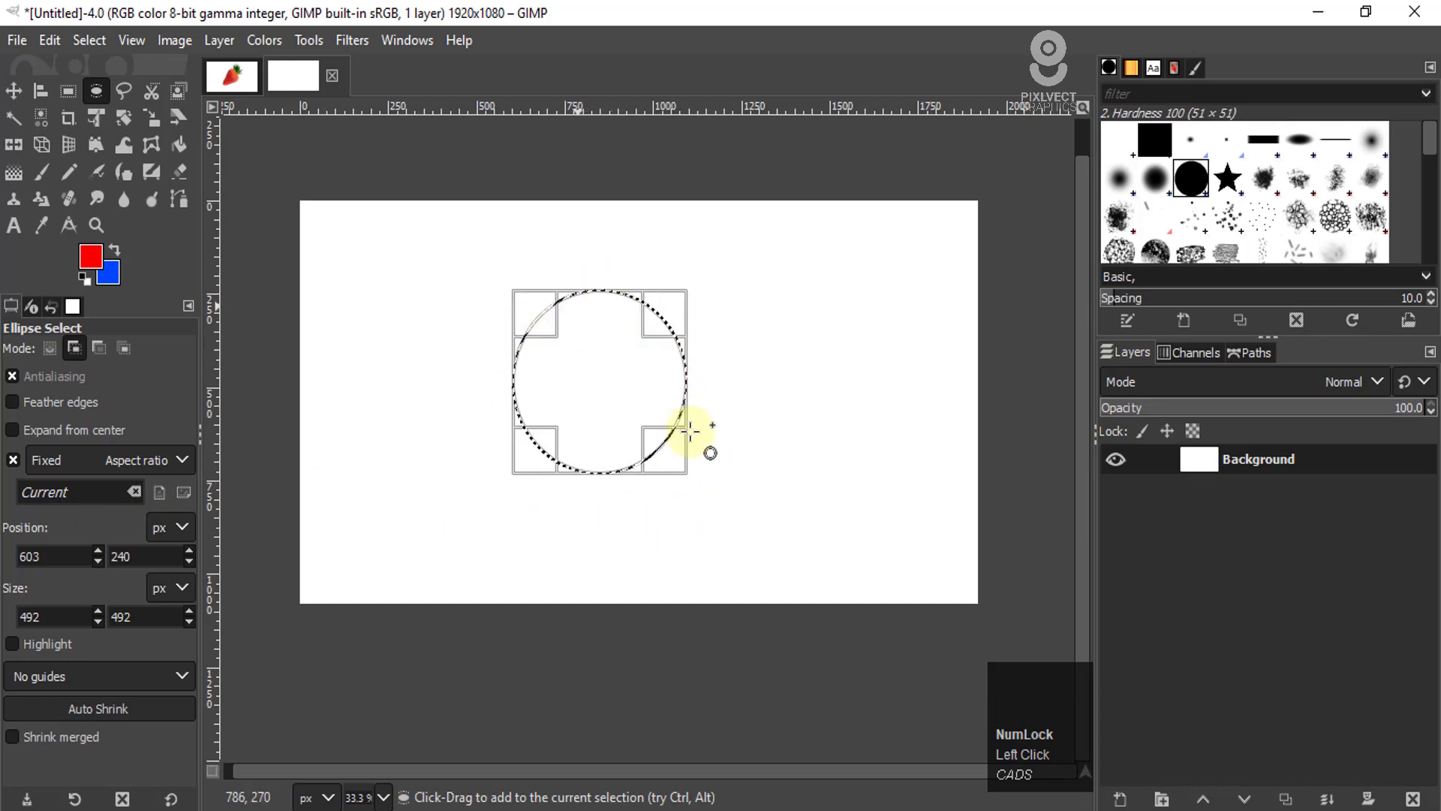
pyautogui.hotkey('ctrl', 'z')
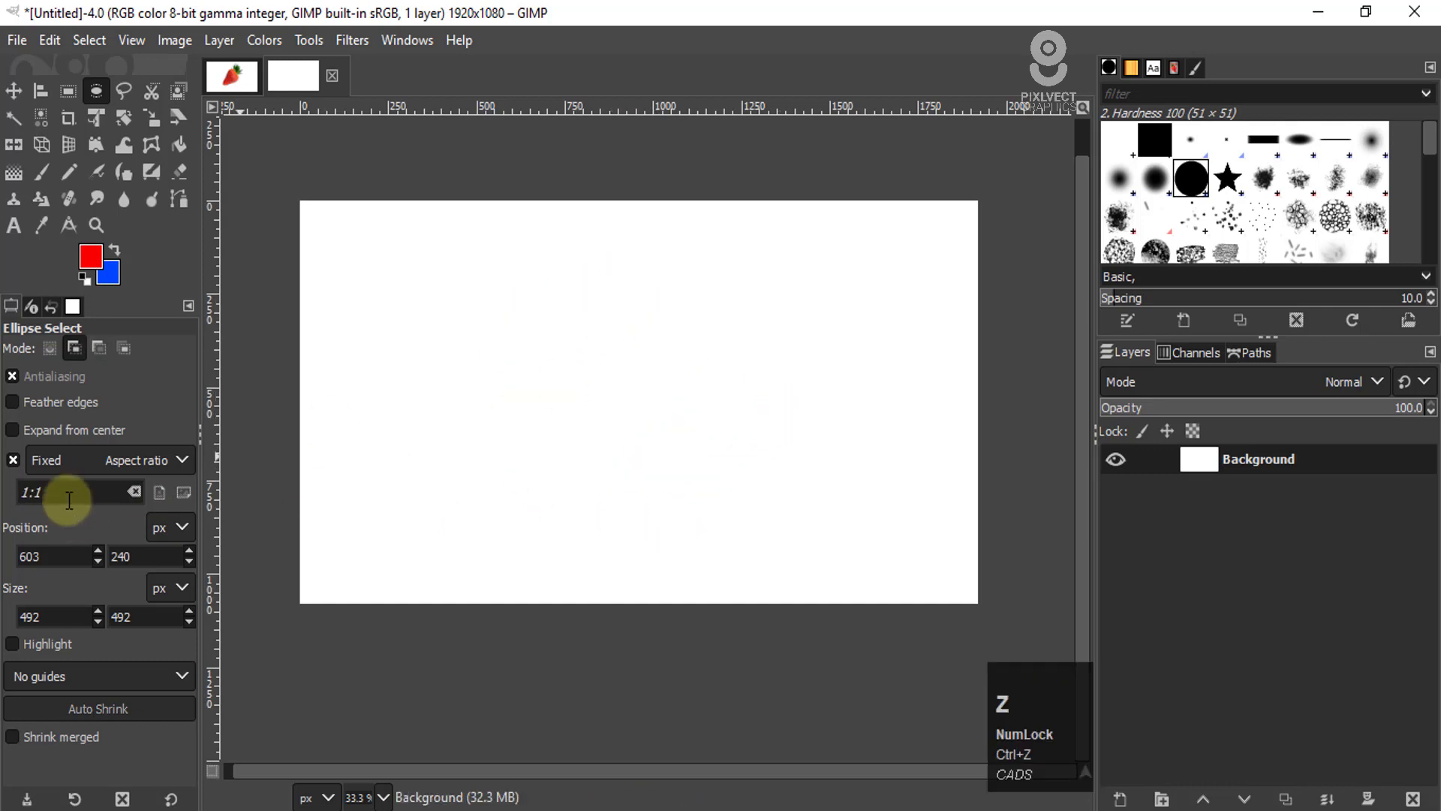
# Step: Switch to Rectangle Select and turn on the fixed Width option at 100 px
pyautogui.press('r')
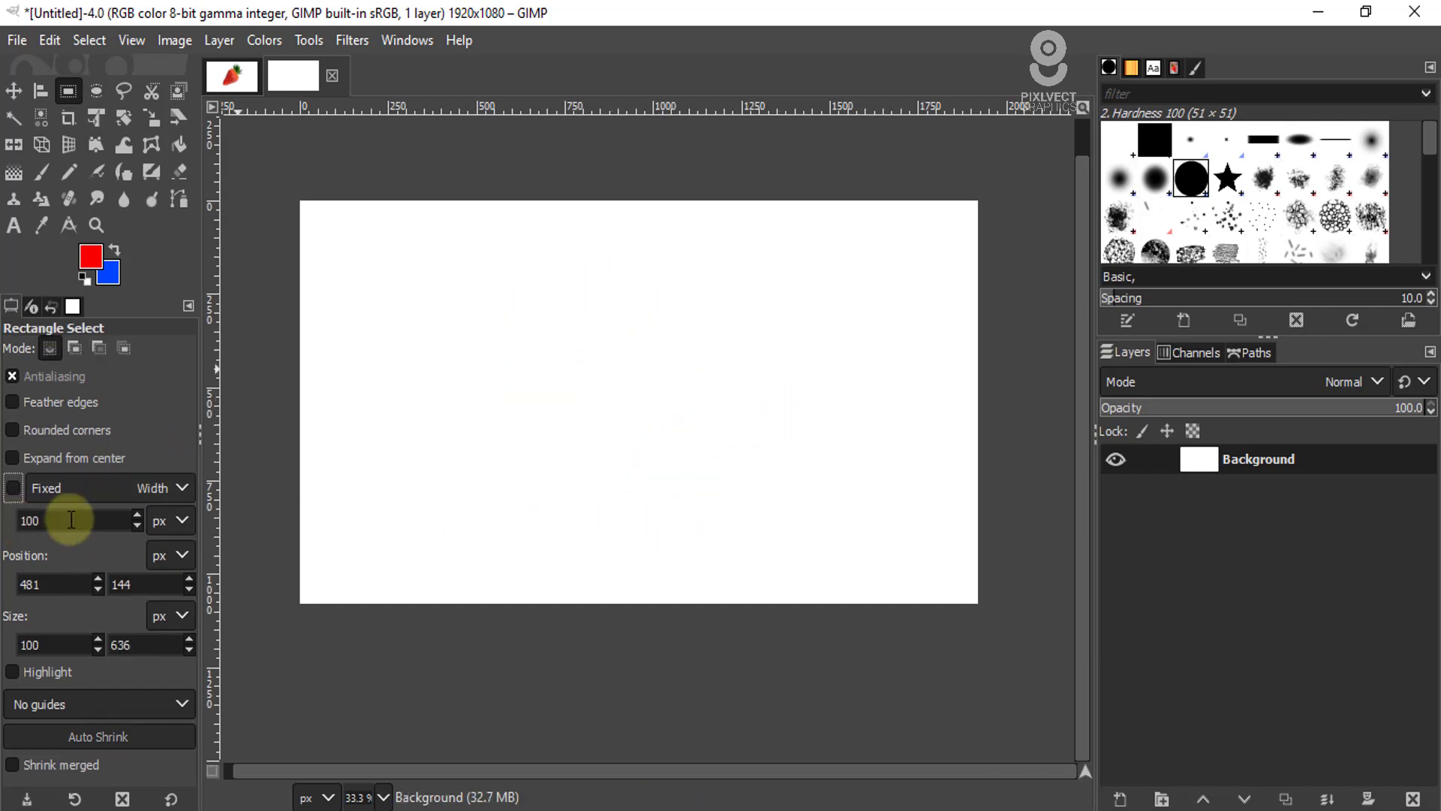
pyautogui.click(14, 489)
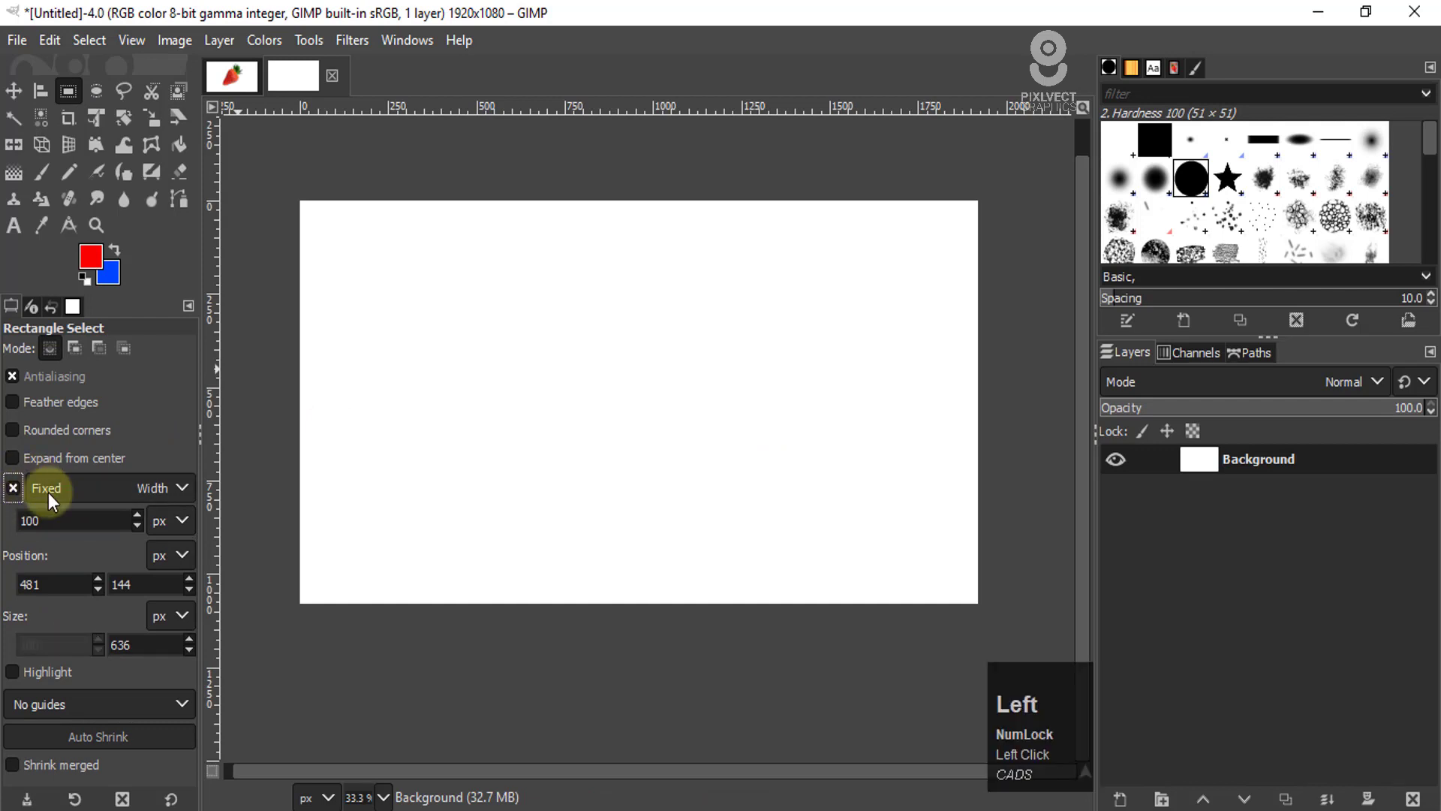
pyautogui.click(180, 486)
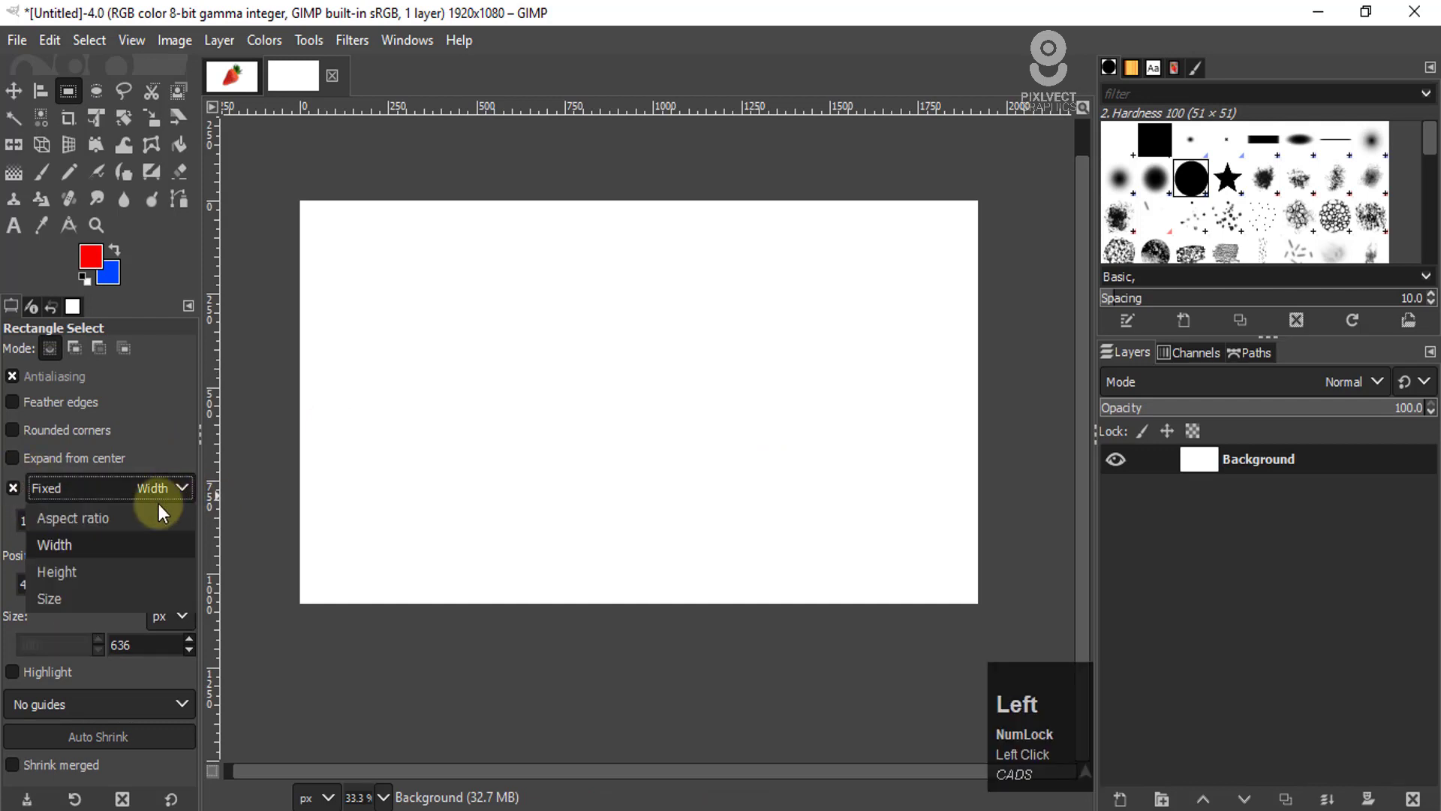
pyautogui.click(84, 537)
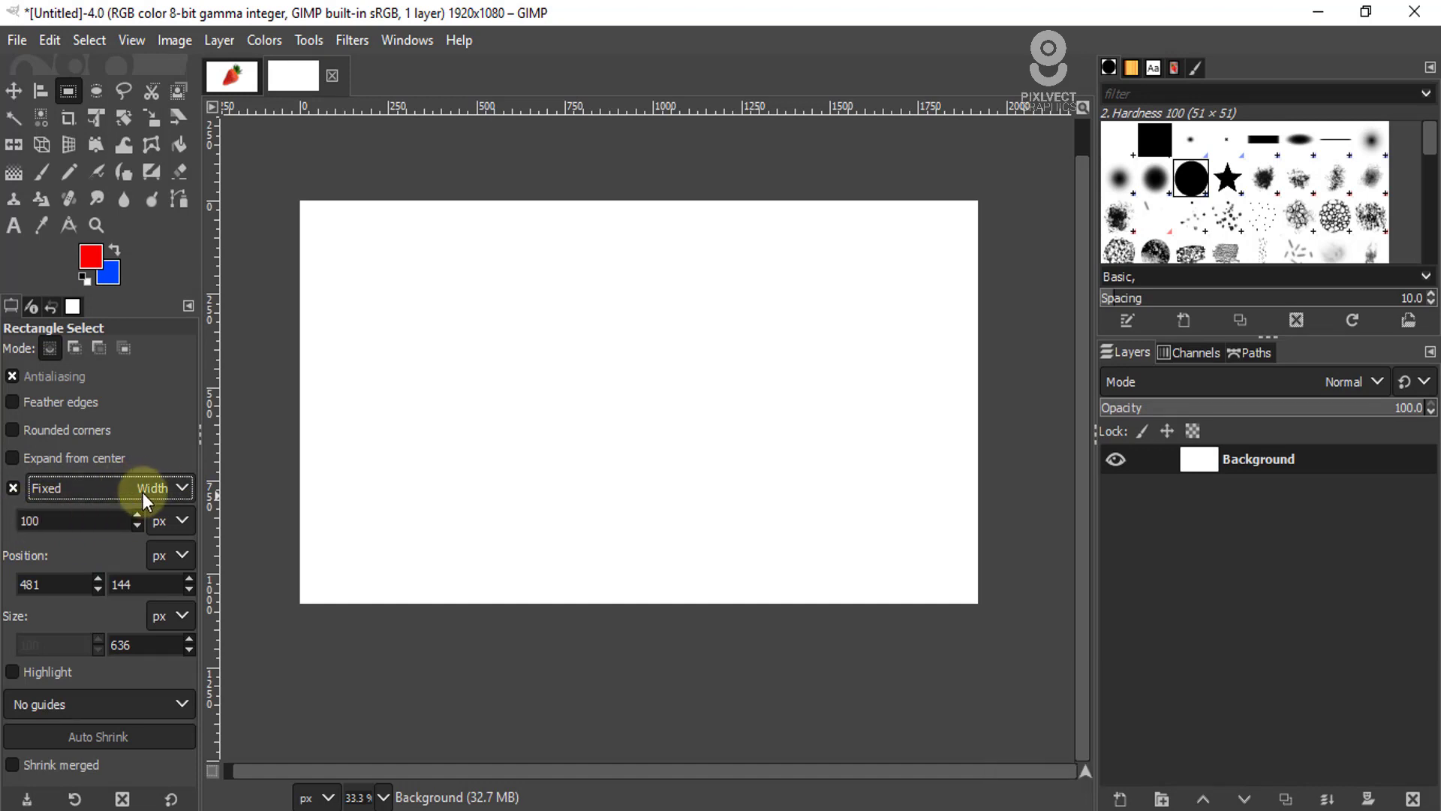
pyautogui.click(180, 521)
pyautogui.click(182, 520)
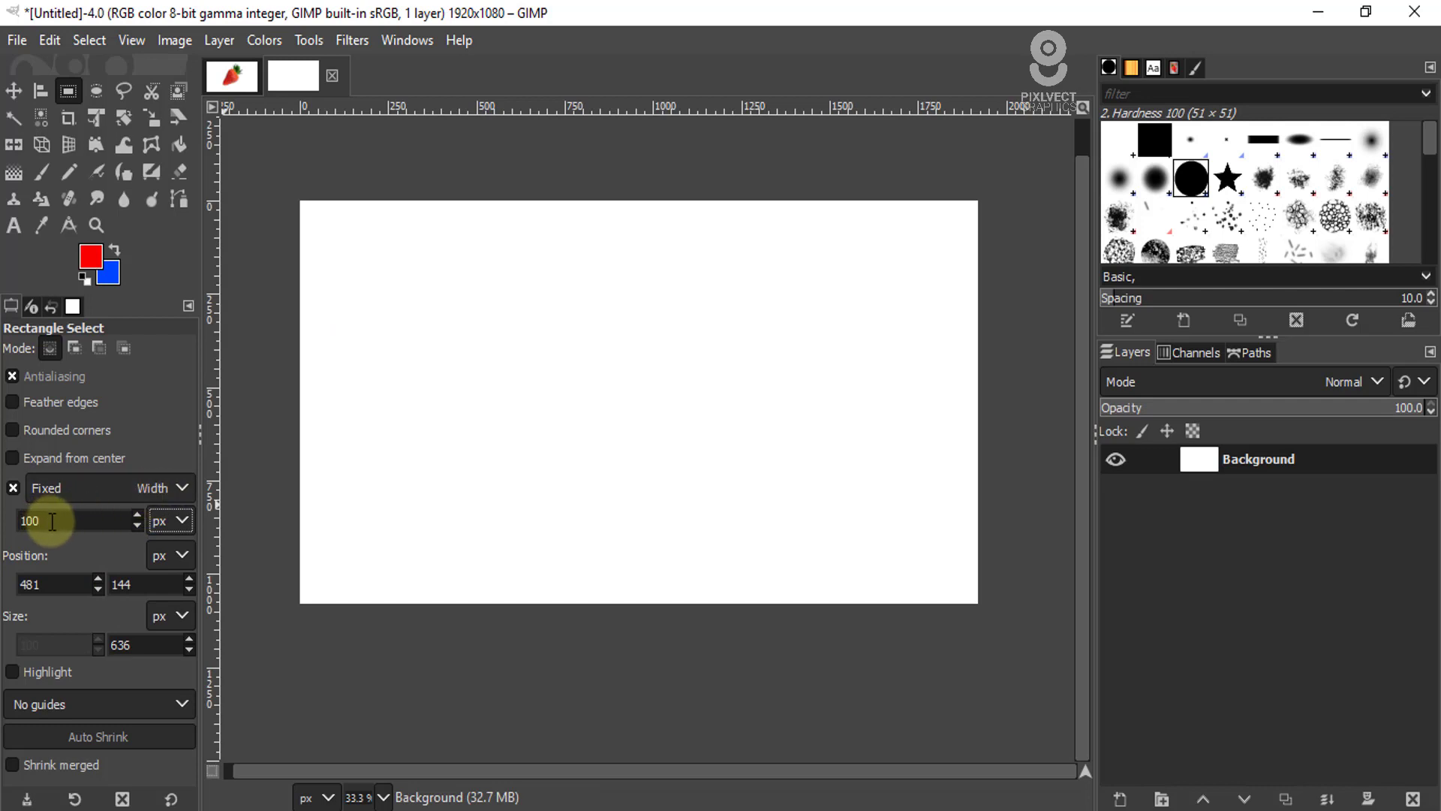
# Step: Try a 100 px wide selection about 729 px tall filled with the red foreground colour, and undo the fill and selection
pyautogui.moveTo(448, 227); pyautogui.dragTo(506, 367)
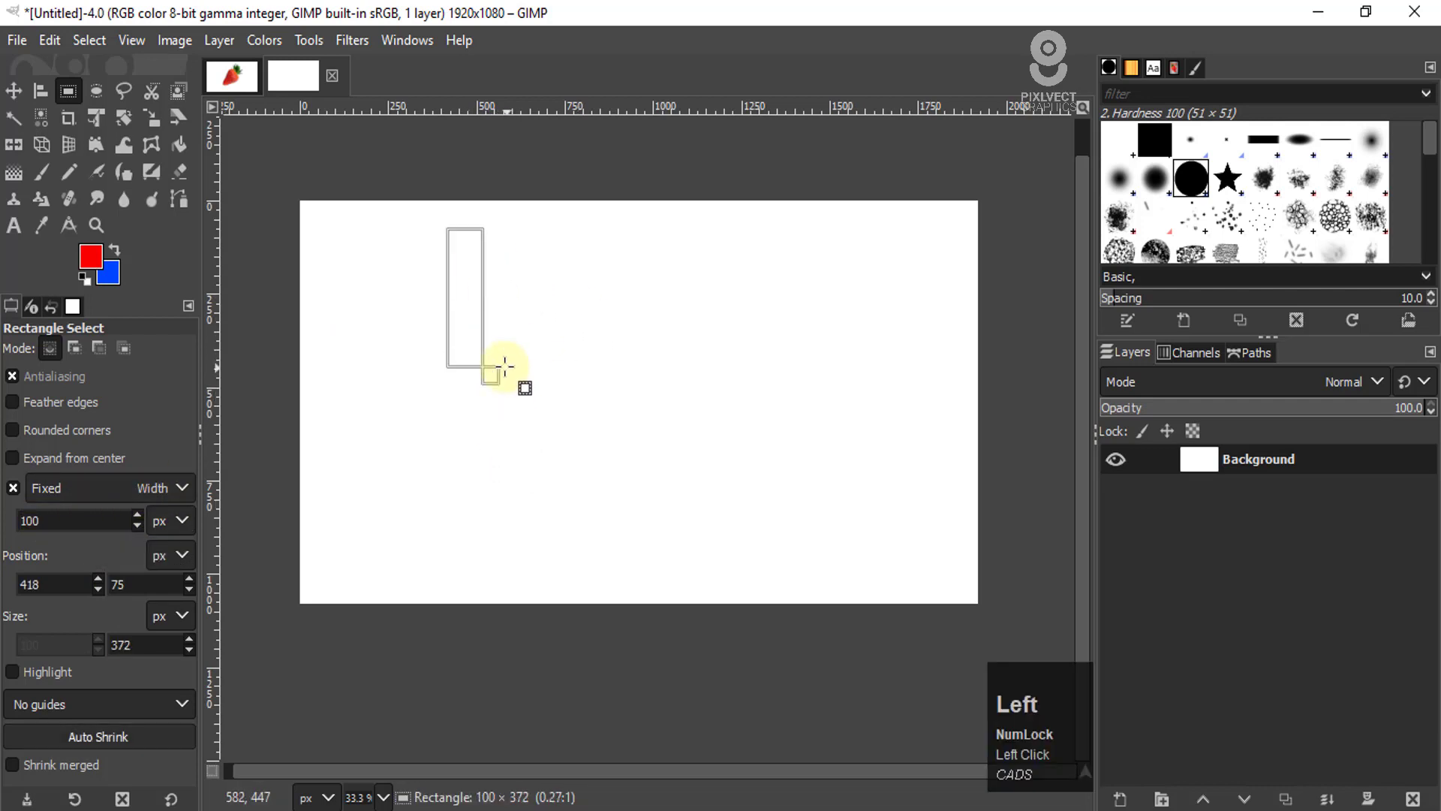
pyautogui.moveTo(595, 370); pyautogui.dragTo(798, 498)
pyautogui.hotkey('ctrl', ',')
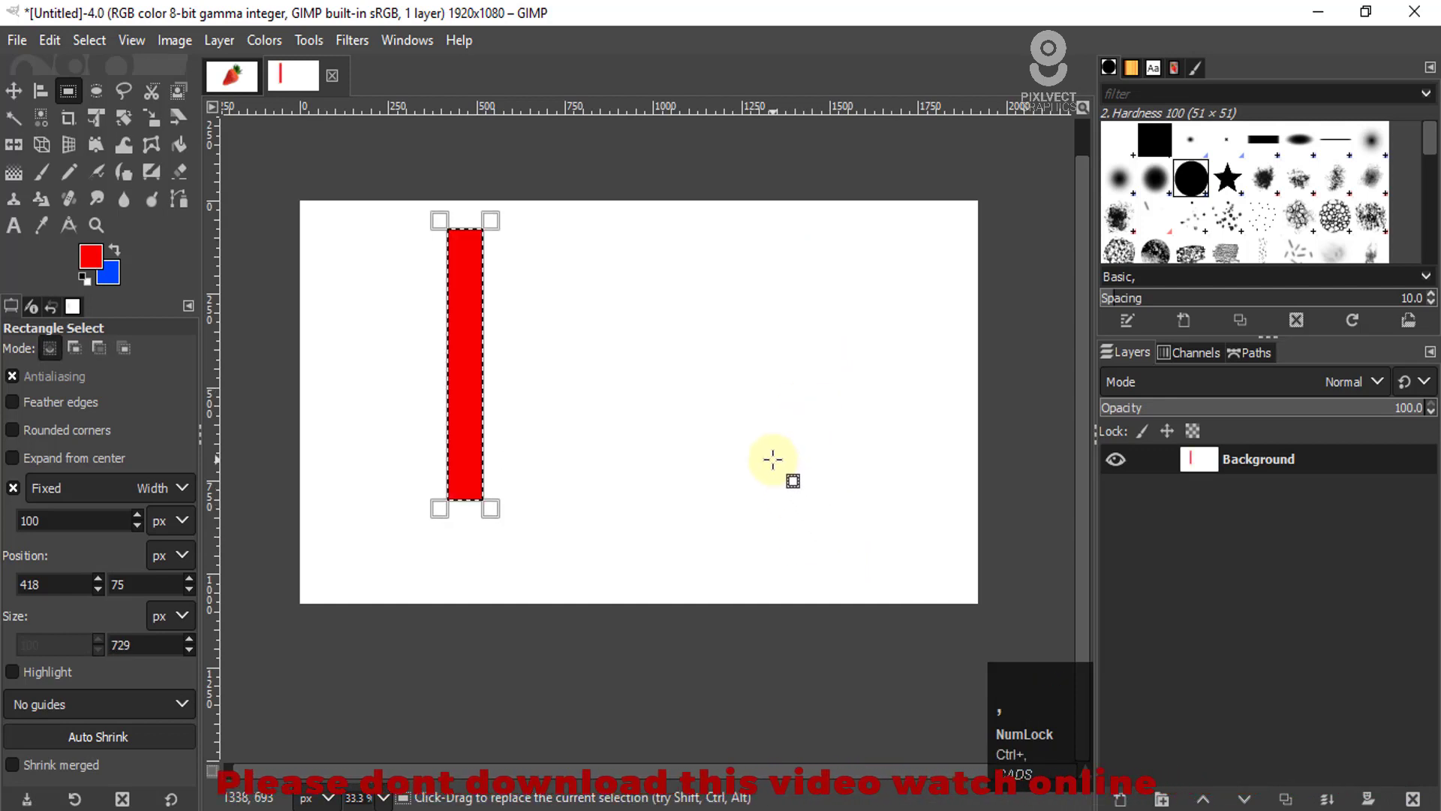
pyautogui.hotkey('ctrl', 'z')
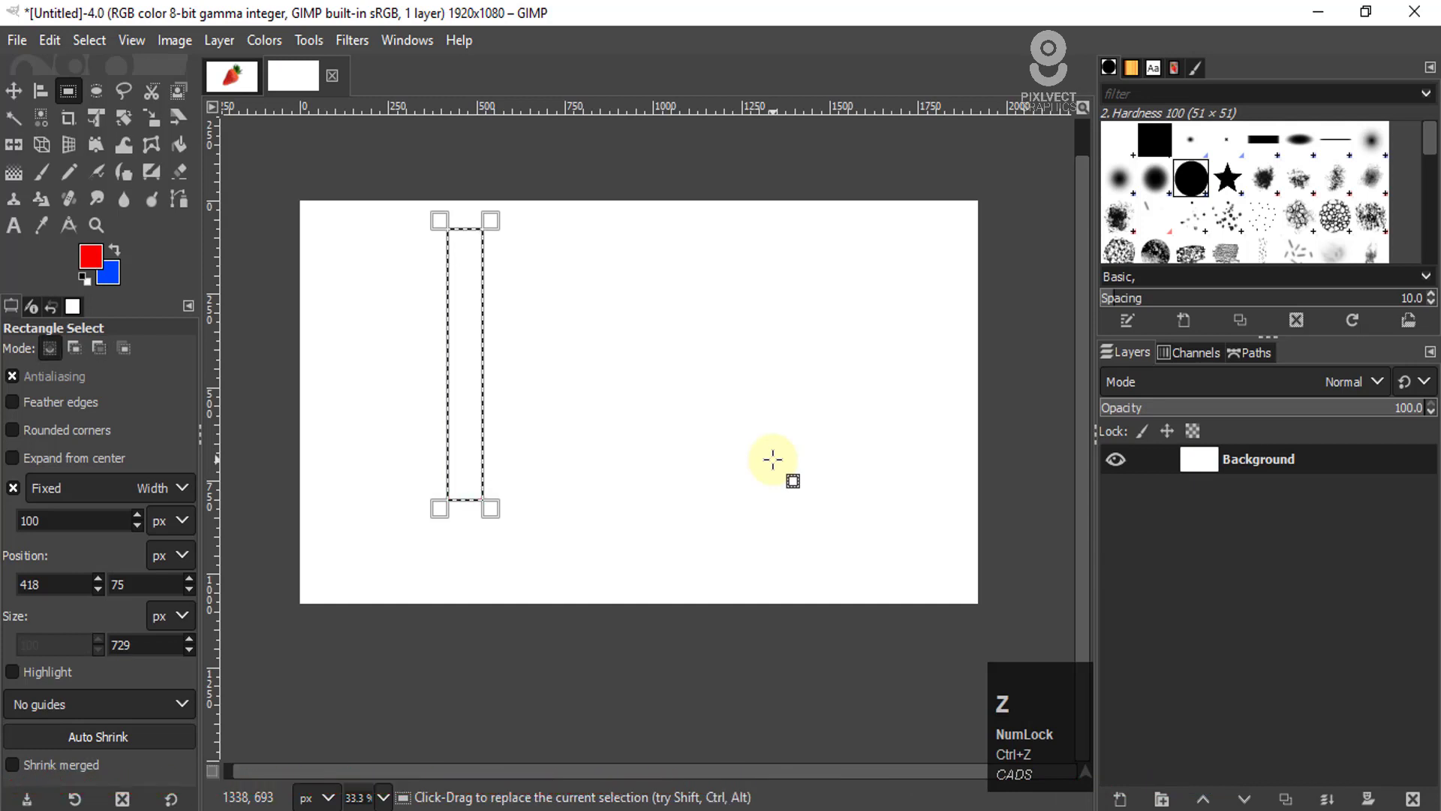
pyautogui.press('ctrl')
pyautogui.press('ctrl')
pyautogui.hotkey('ctrl', 'z')
# Step: Switch the fixed dimension to Height at 100 px, try a rectangle selection with it, and undo the selection
pyautogui.click(136, 492)
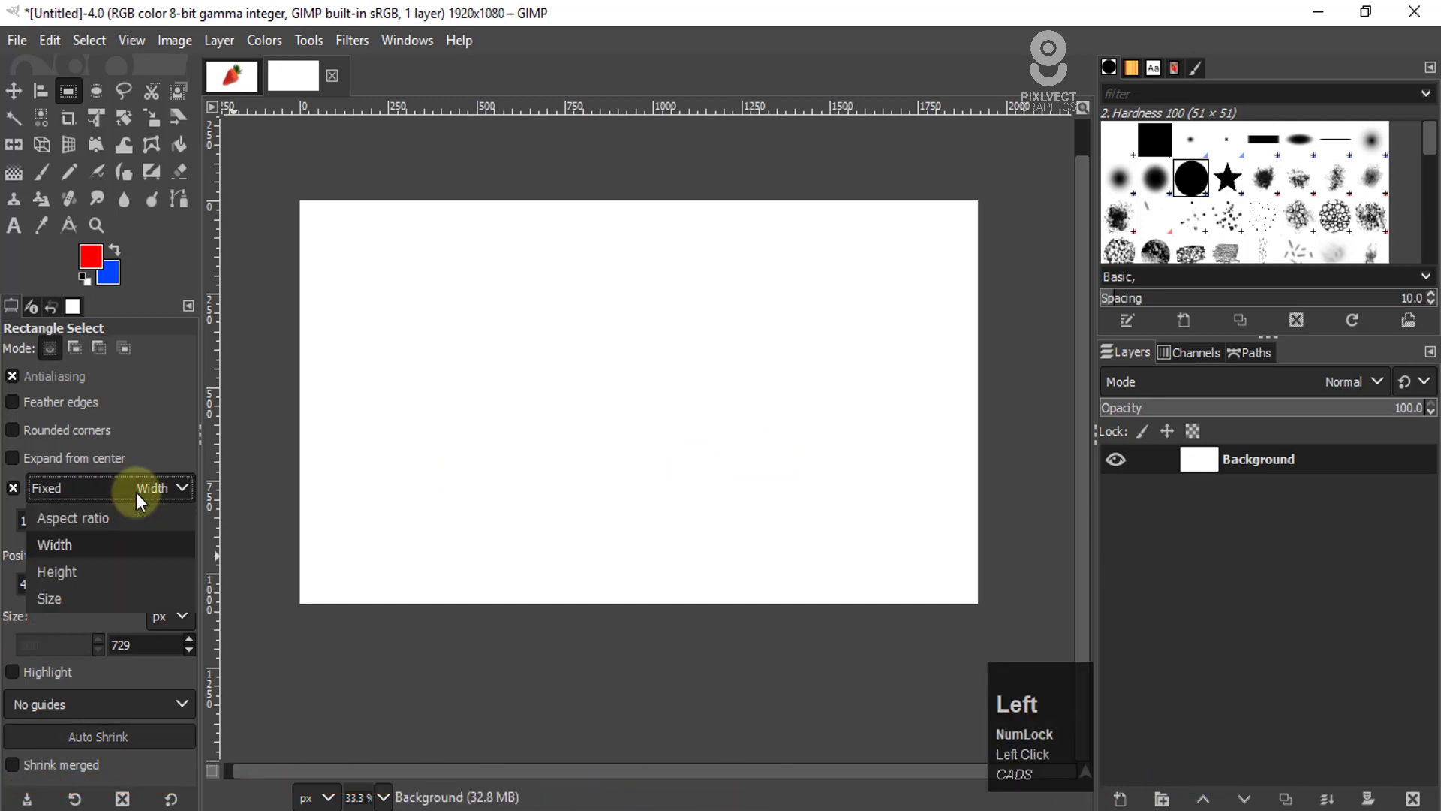
pyautogui.click(94, 571)
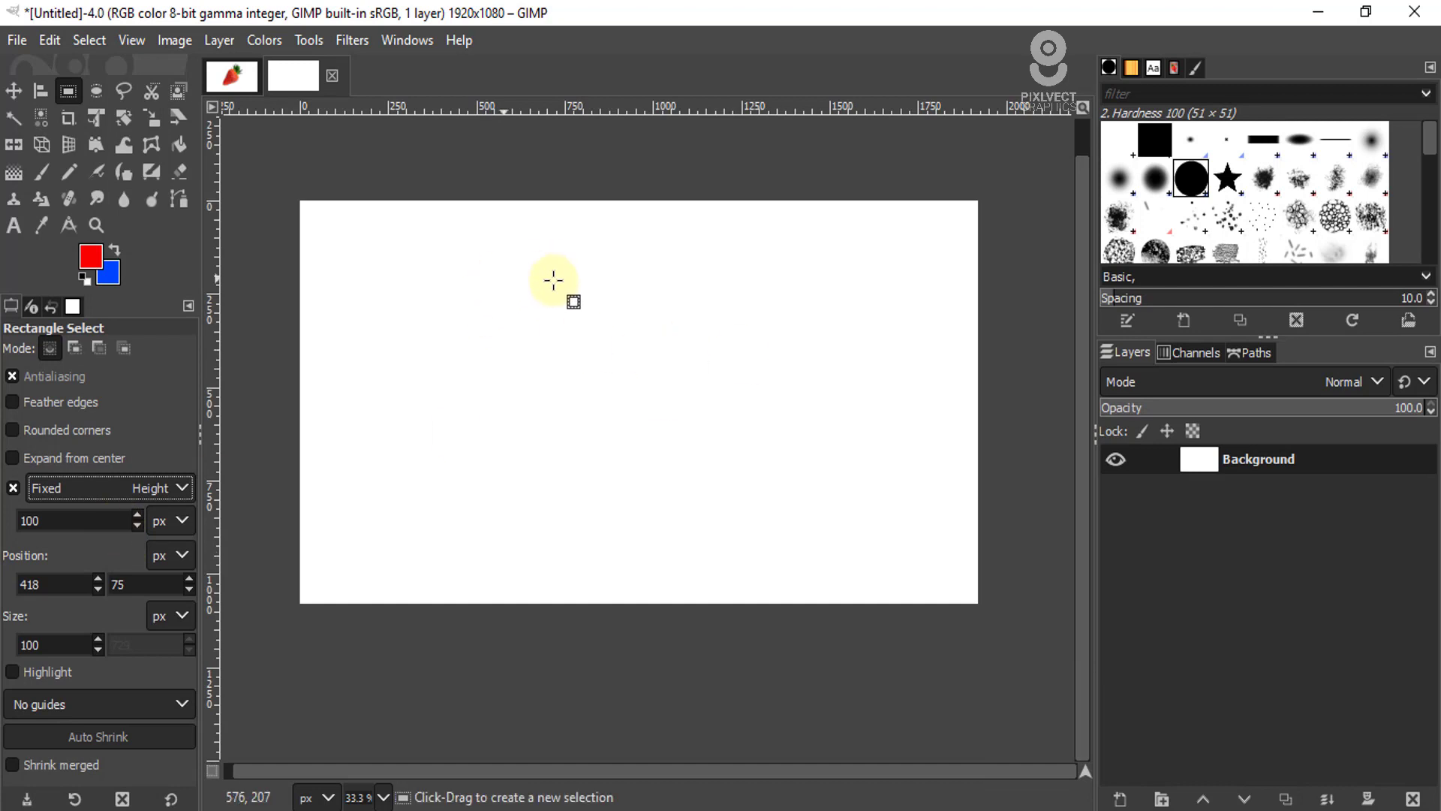
pyautogui.moveTo(472, 247); pyautogui.dragTo(544, 273)
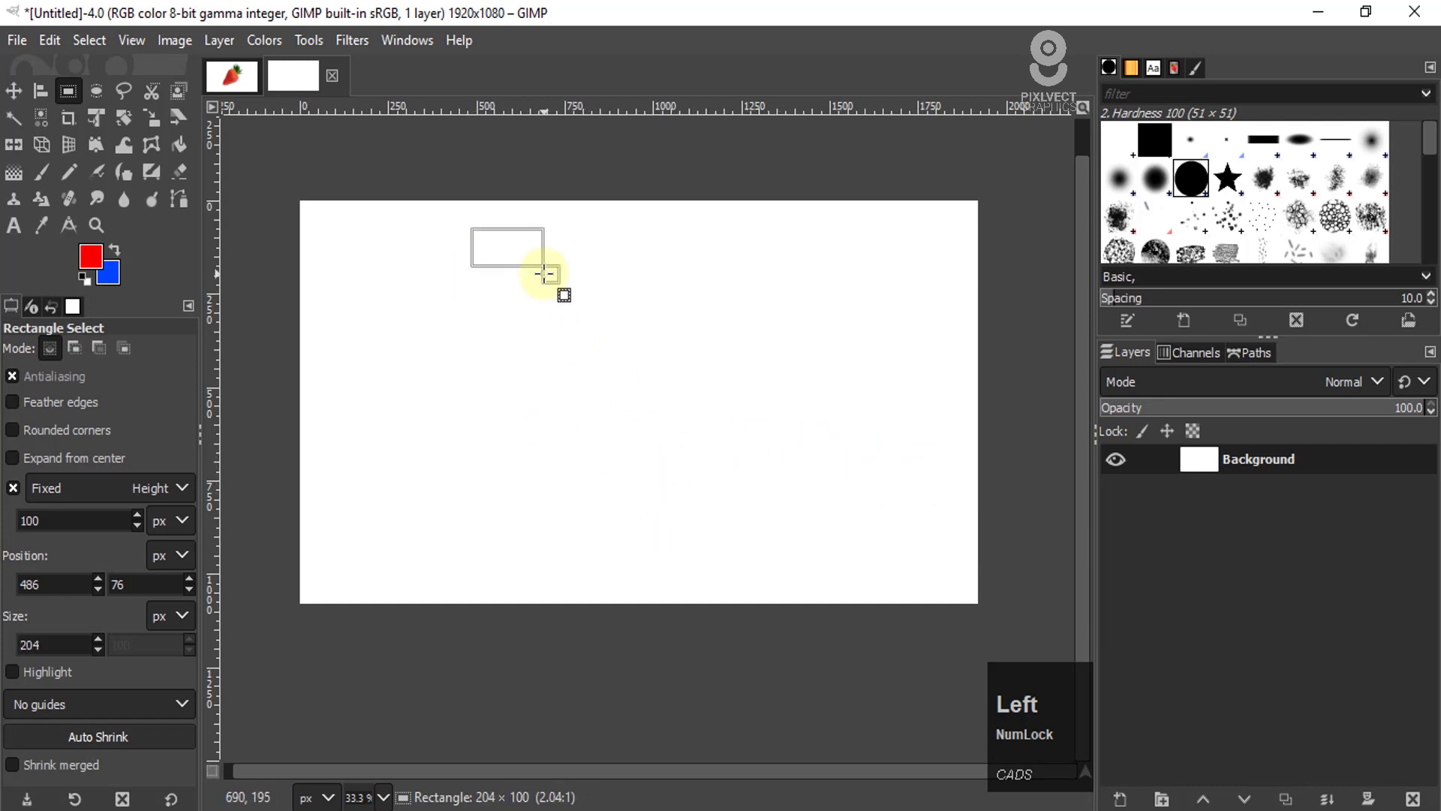
pyautogui.moveTo(465, 321); pyautogui.dragTo(469, 315)
pyautogui.hotkey('ctrl', 'z')
# Step: Set the fixed option to Size at 100x100 and place a square selection at about 604, 382 px
pyautogui.click(155, 489)
pyautogui.click(88, 598)
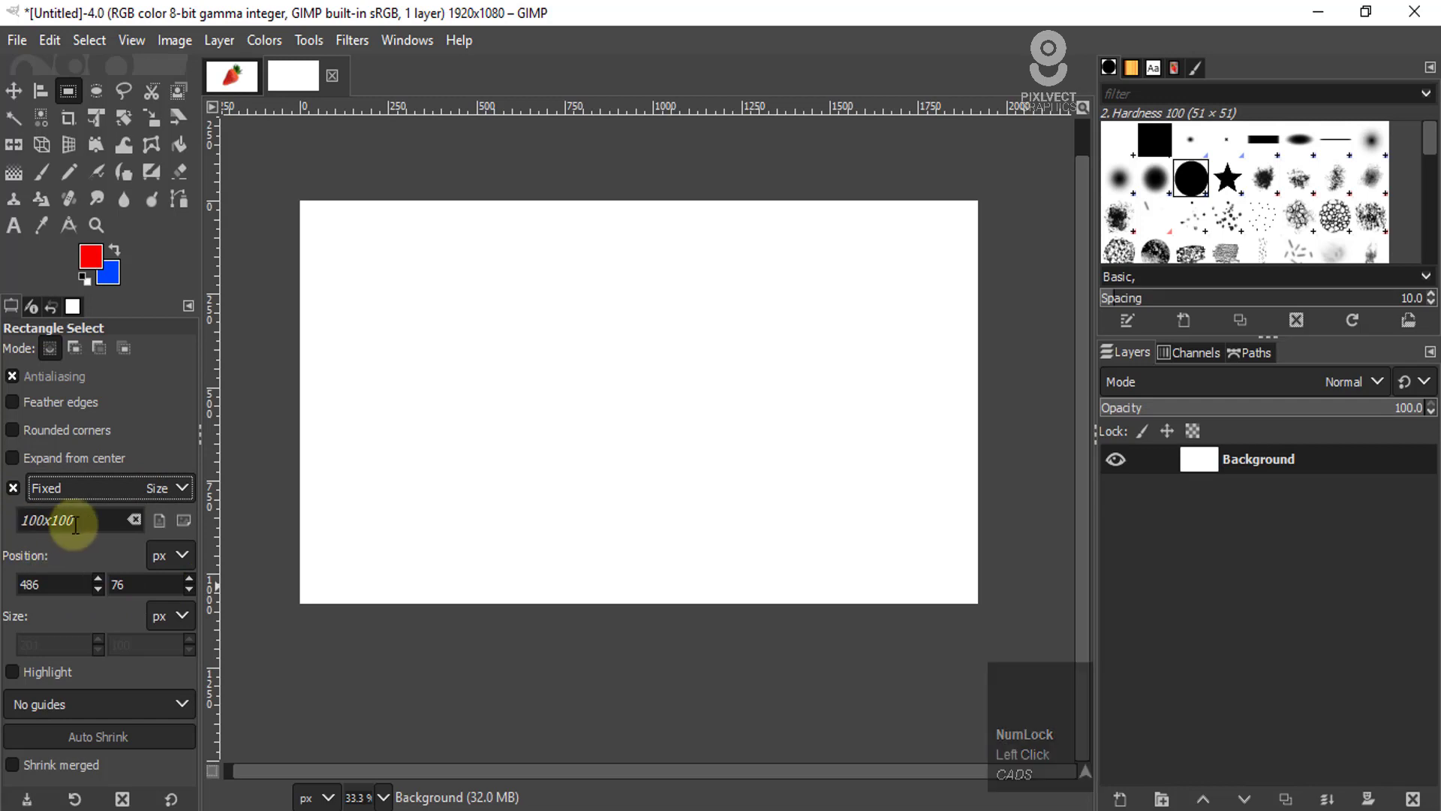
pyautogui.moveTo(433, 253); pyautogui.dragTo(548, 378)
pyautogui.moveTo(599, 334); pyautogui.dragTo(600, 336)
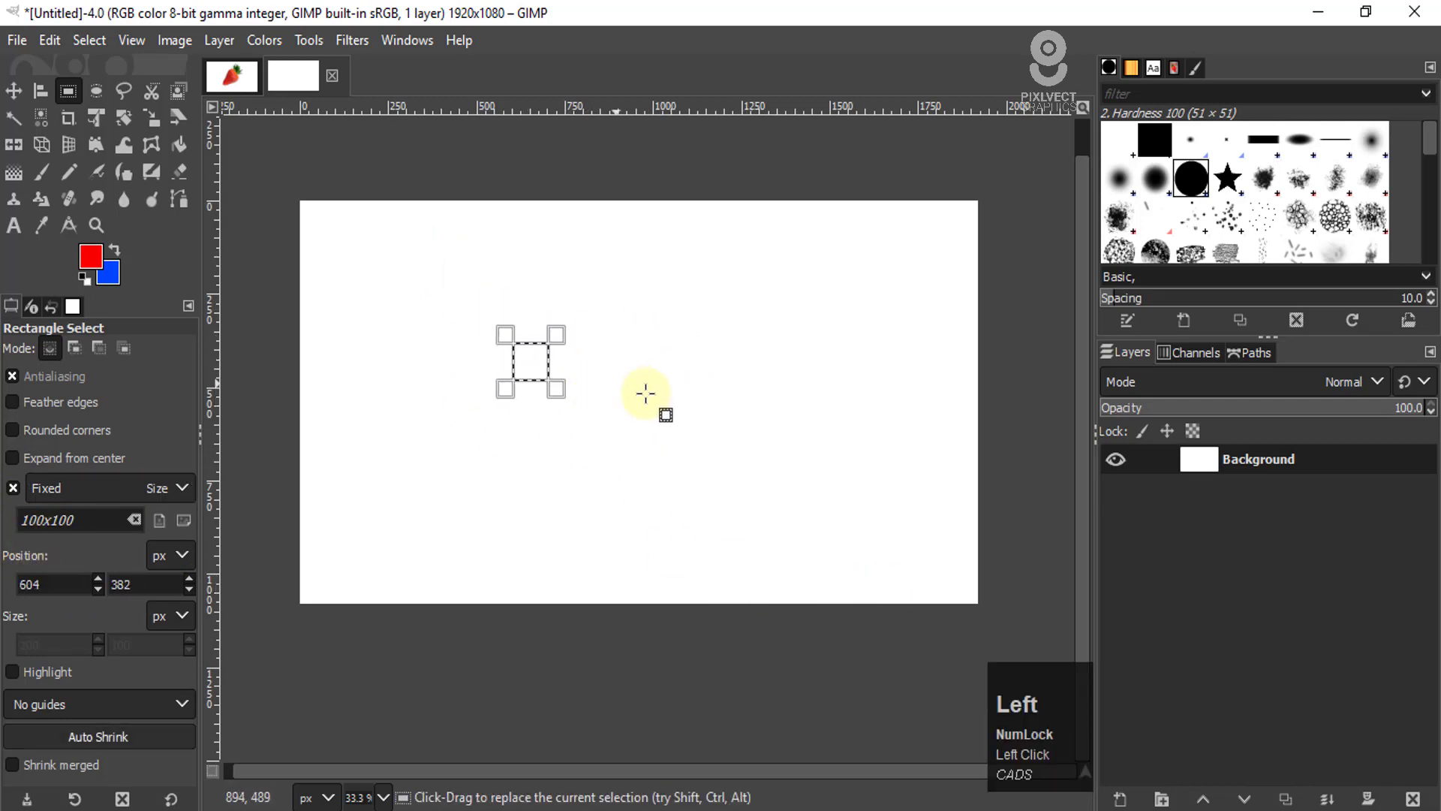
# Step: Undo the current square selection, place a 100x100 selection at about 310, 199 px, and fill it with the red foreground colour
pyautogui.hotkey('ctrl', 'z')
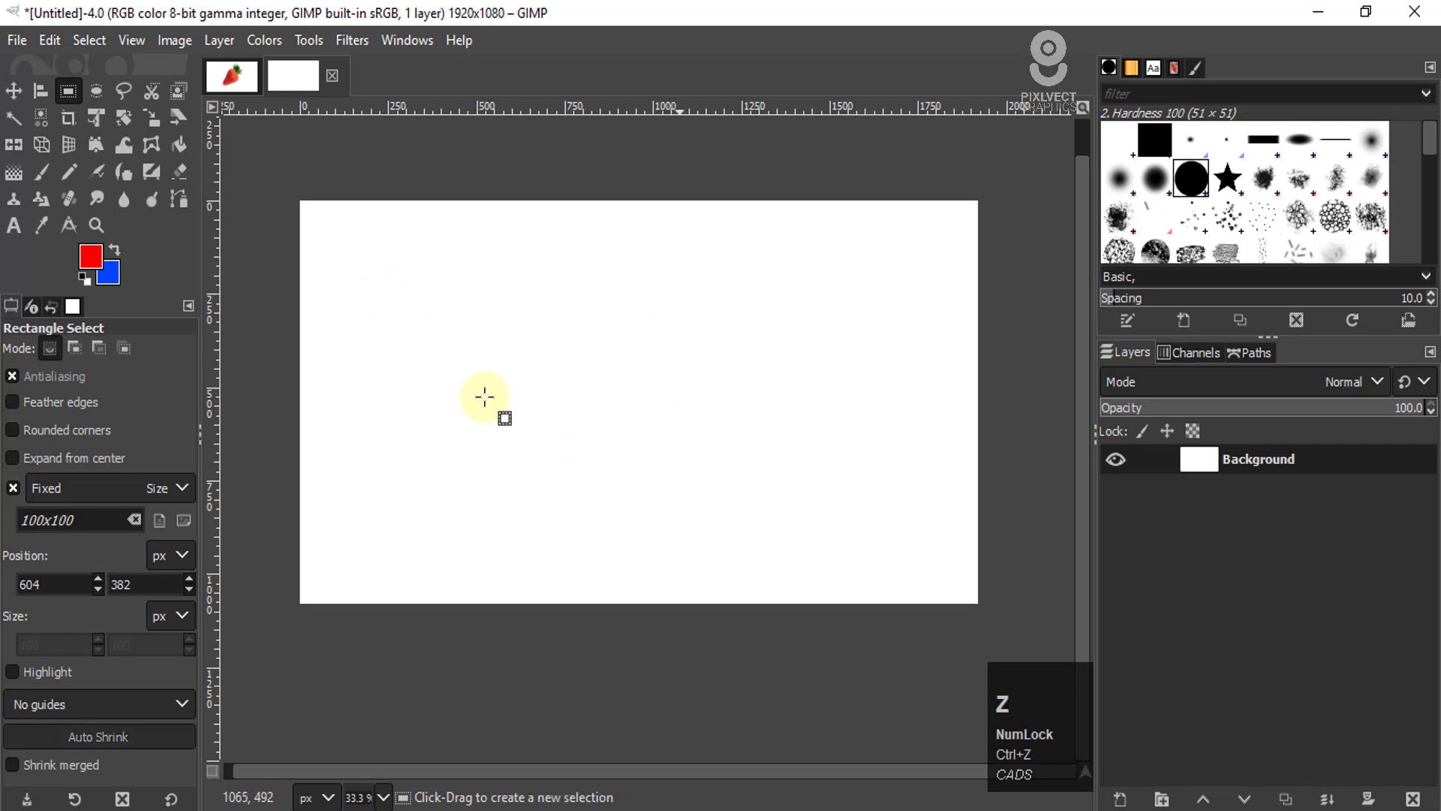
pyautogui.click(560, 280)
pyautogui.moveTo(506, 284); pyautogui.dragTo(428, 295)
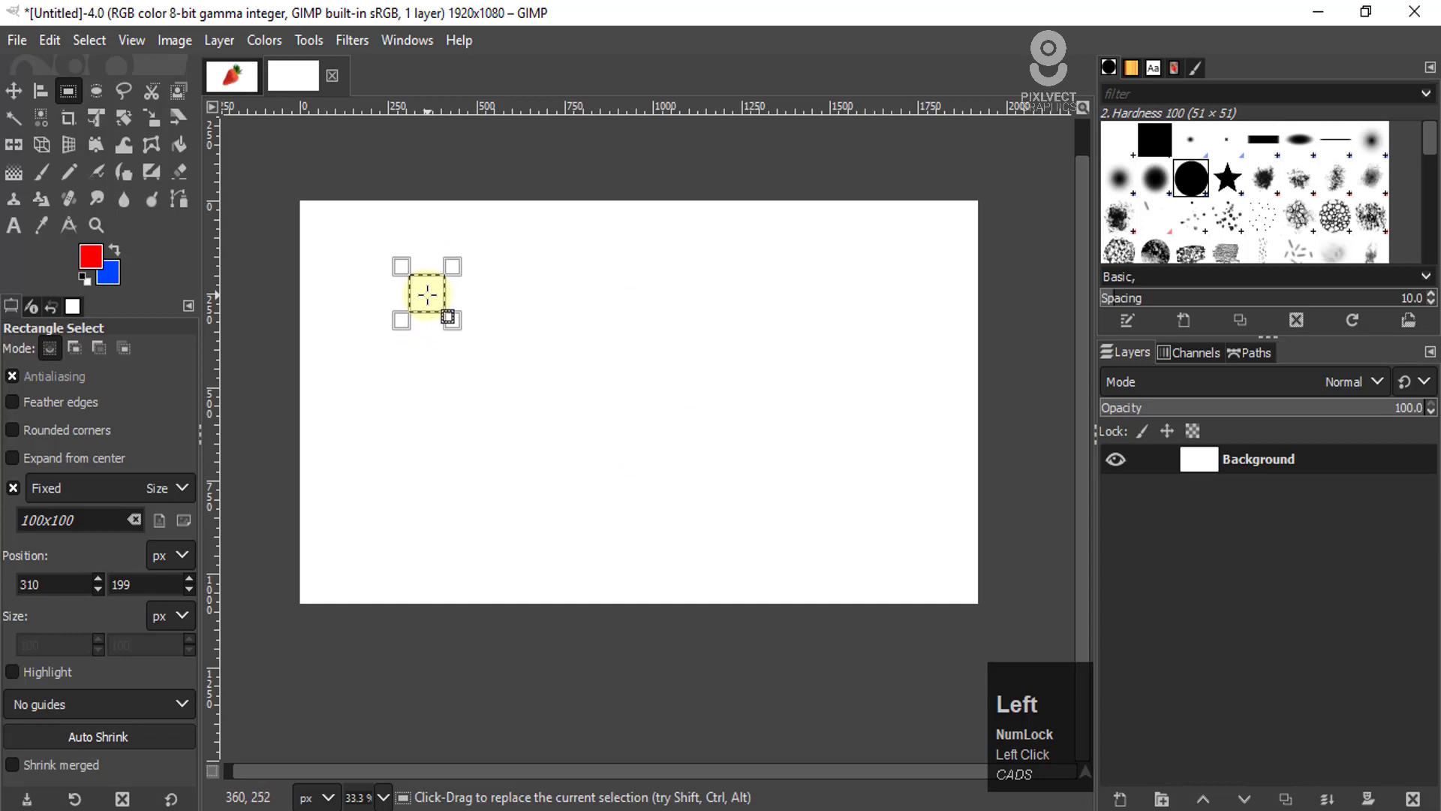
pyautogui.hotkey('ctrl', ',')
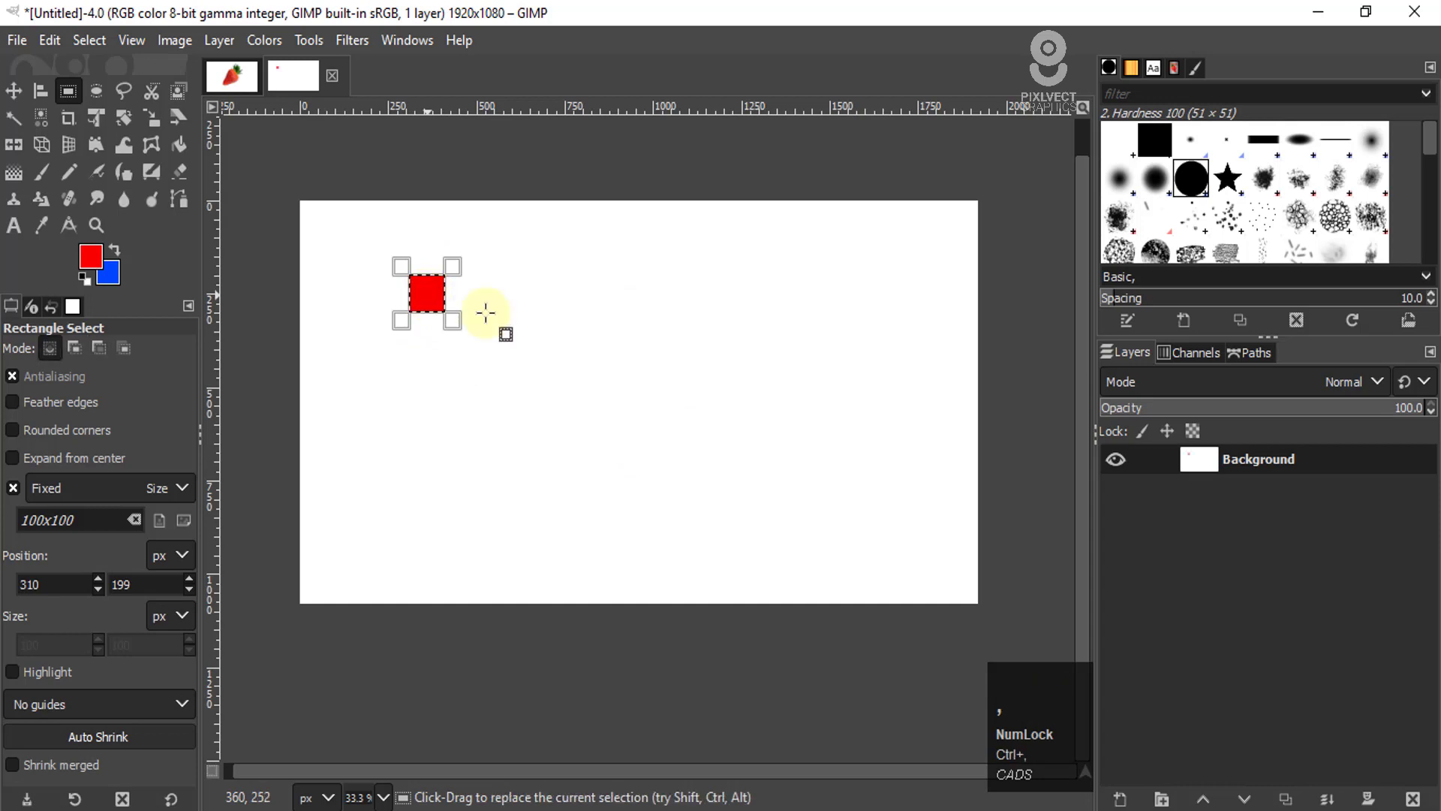
# Step: Add three more 100x100 red-filled squares: one at about 802, 397 px, one below the first square, and one at about 736, 190 px
pyautogui.moveTo(589, 300); pyautogui.dragTo(599, 368)
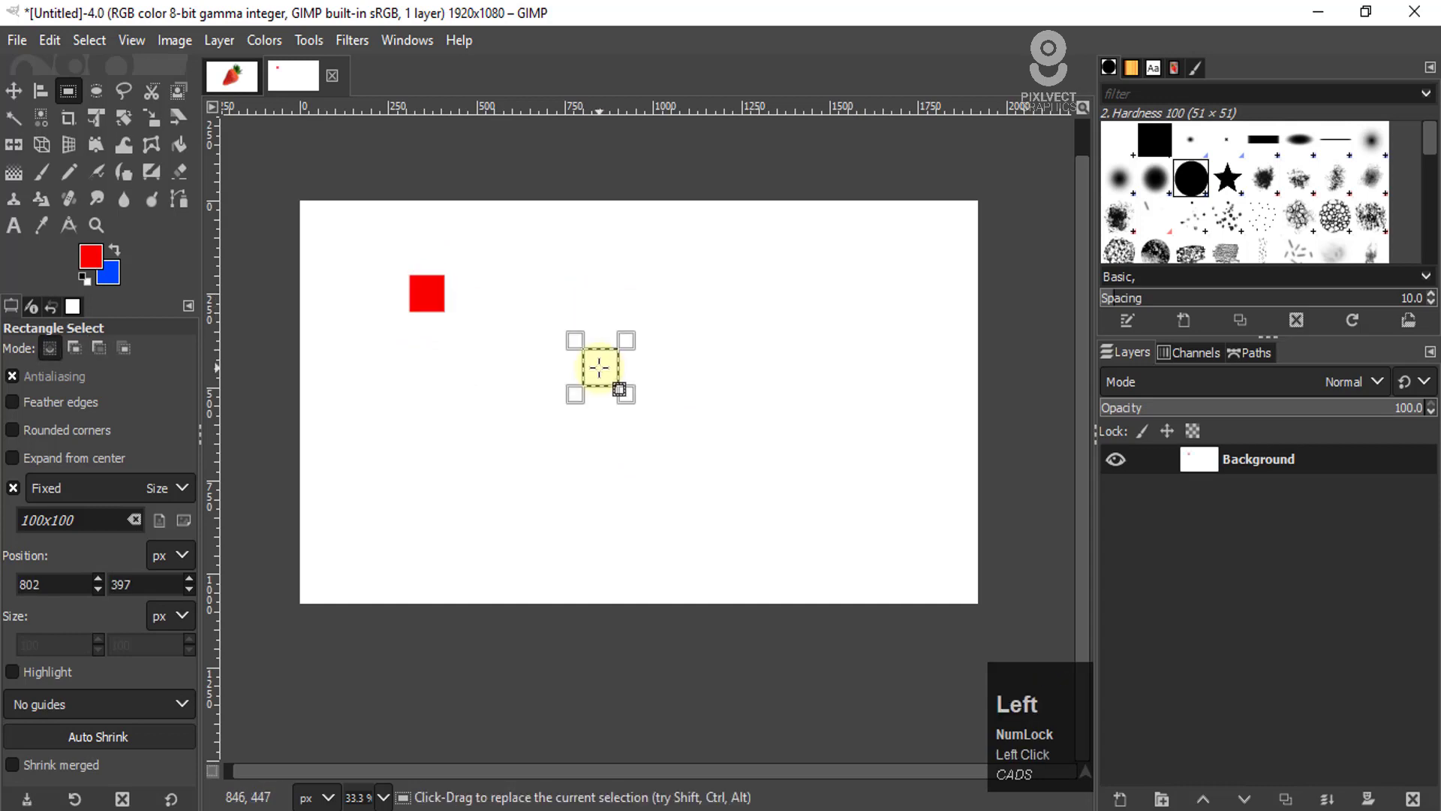
pyautogui.hotkey('ctrl', ',')
pyautogui.moveTo(424, 384); pyautogui.dragTo(491, 436)
pyautogui.hotkey('ctrl', ',')
pyautogui.moveTo(578, 290); pyautogui.dragTo(577, 290)
pyautogui.hotkey('ctrl', ',')
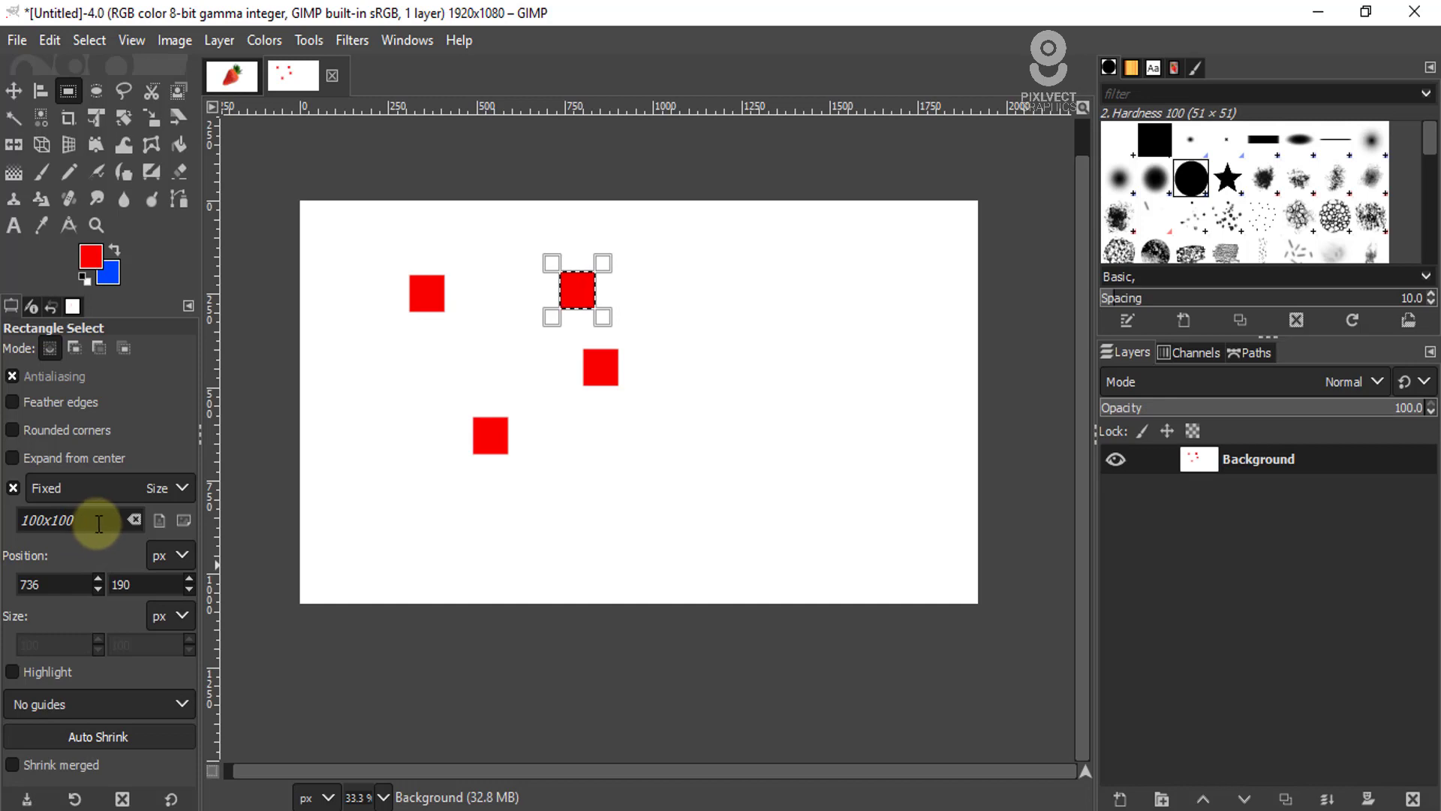
# Step: Undo the four red square fills and their selections to clear the canvas
pyautogui.hotkey('ctrl', 'z')
pyautogui.hotkey('ctrl', 'z')
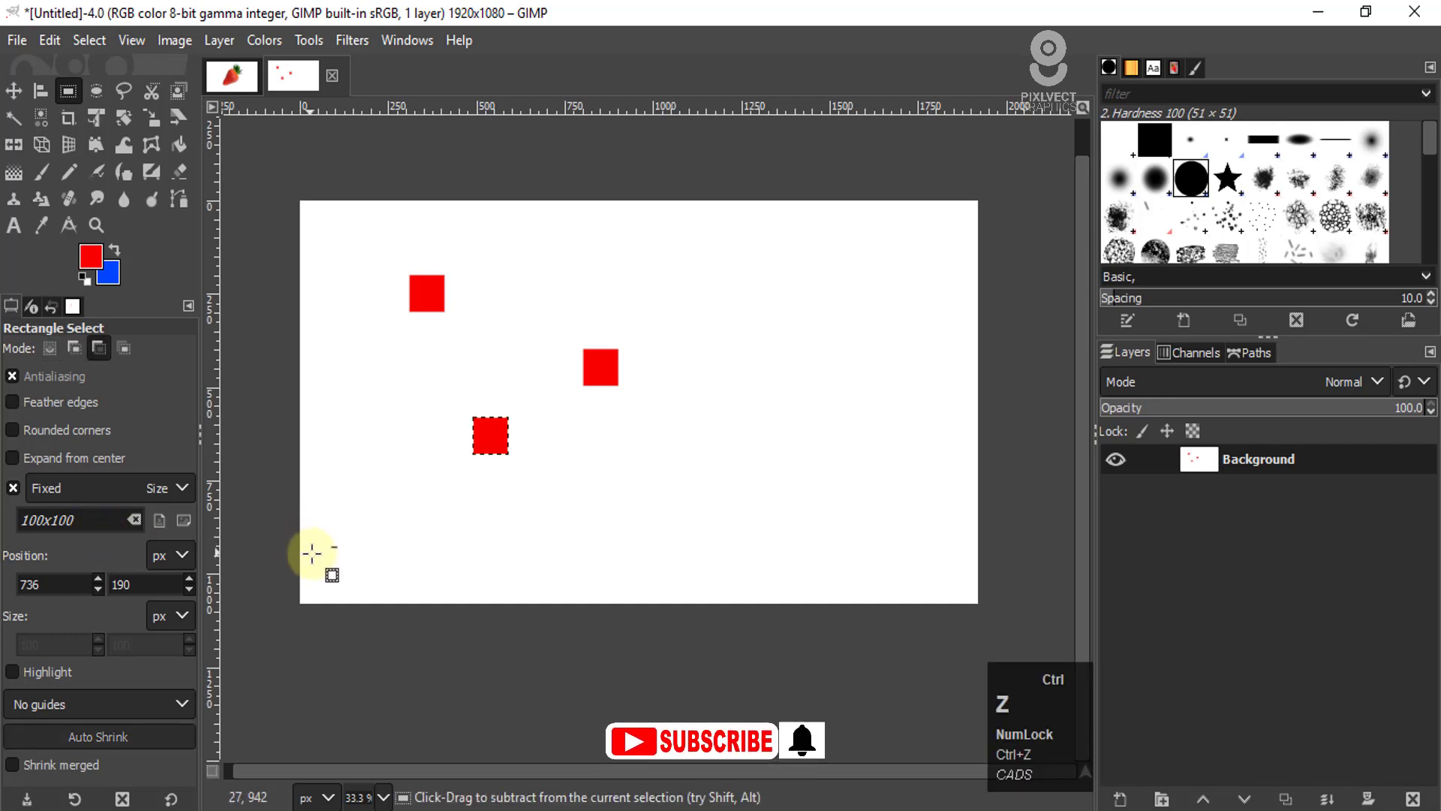
pyautogui.hotkey('ctrl', 'z')
pyautogui.hotkey('ctrl', 'z')
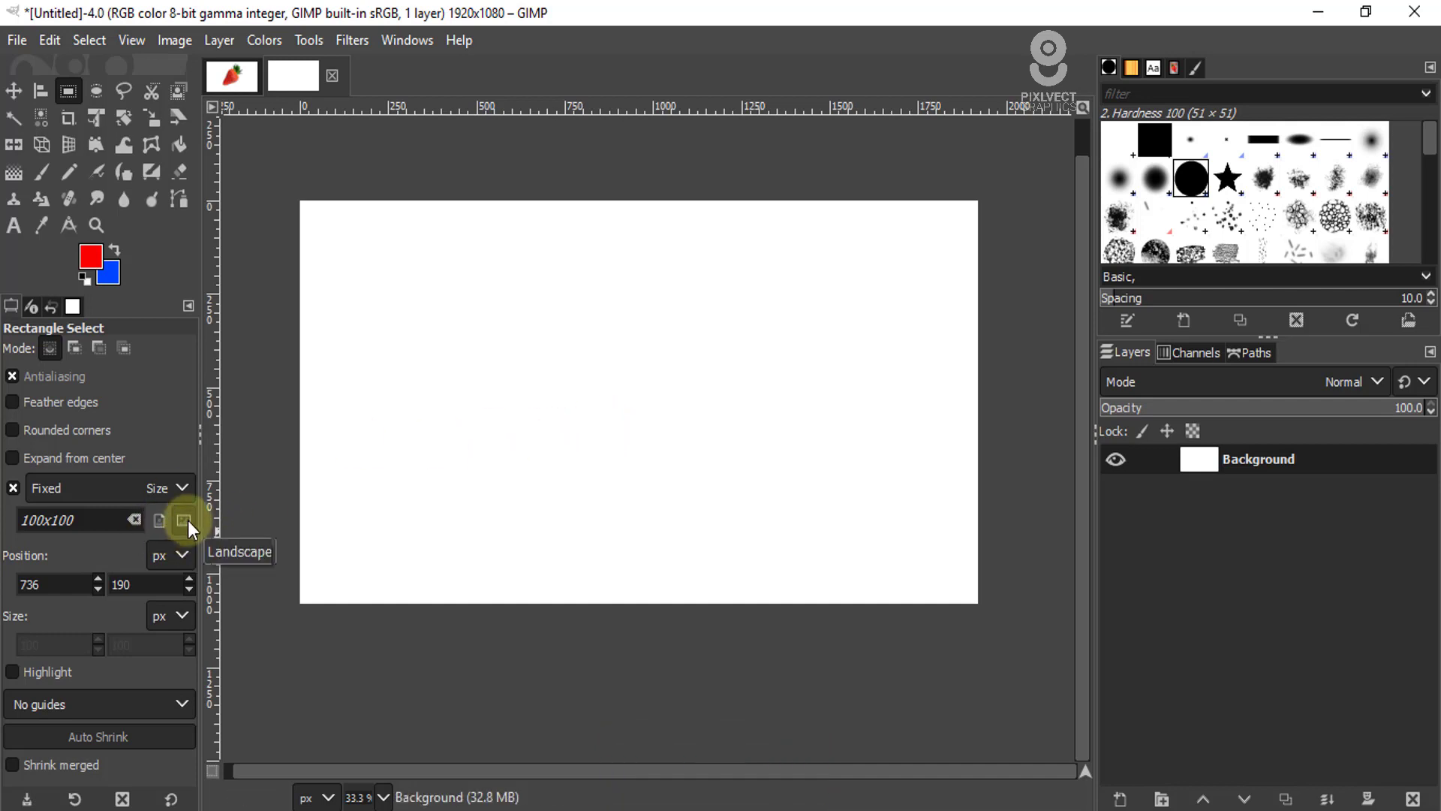
# Step: Turn off the Fixed option and switch its constraint type from Size to Aspect ratio
pyautogui.click(13, 488)
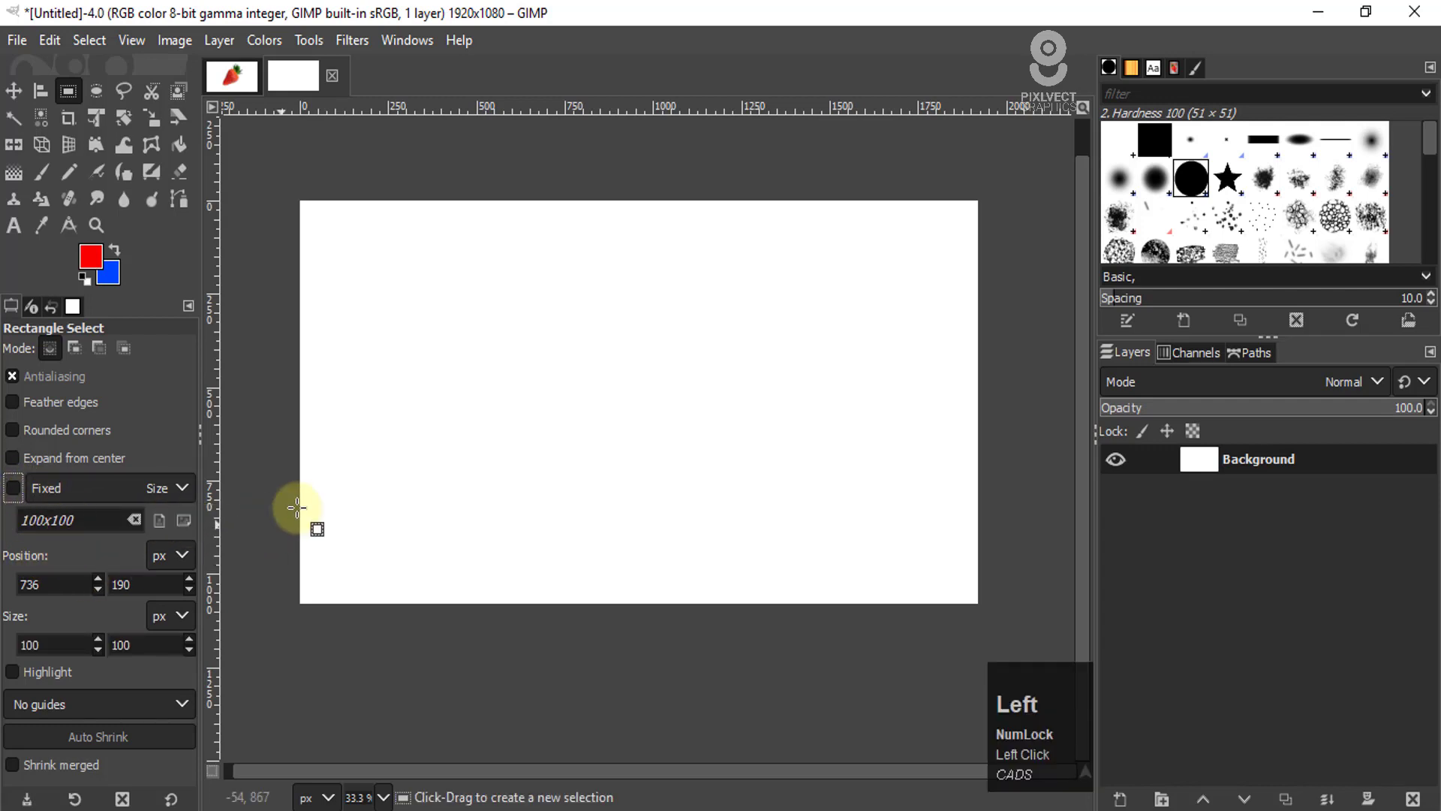
pyautogui.click(154, 492)
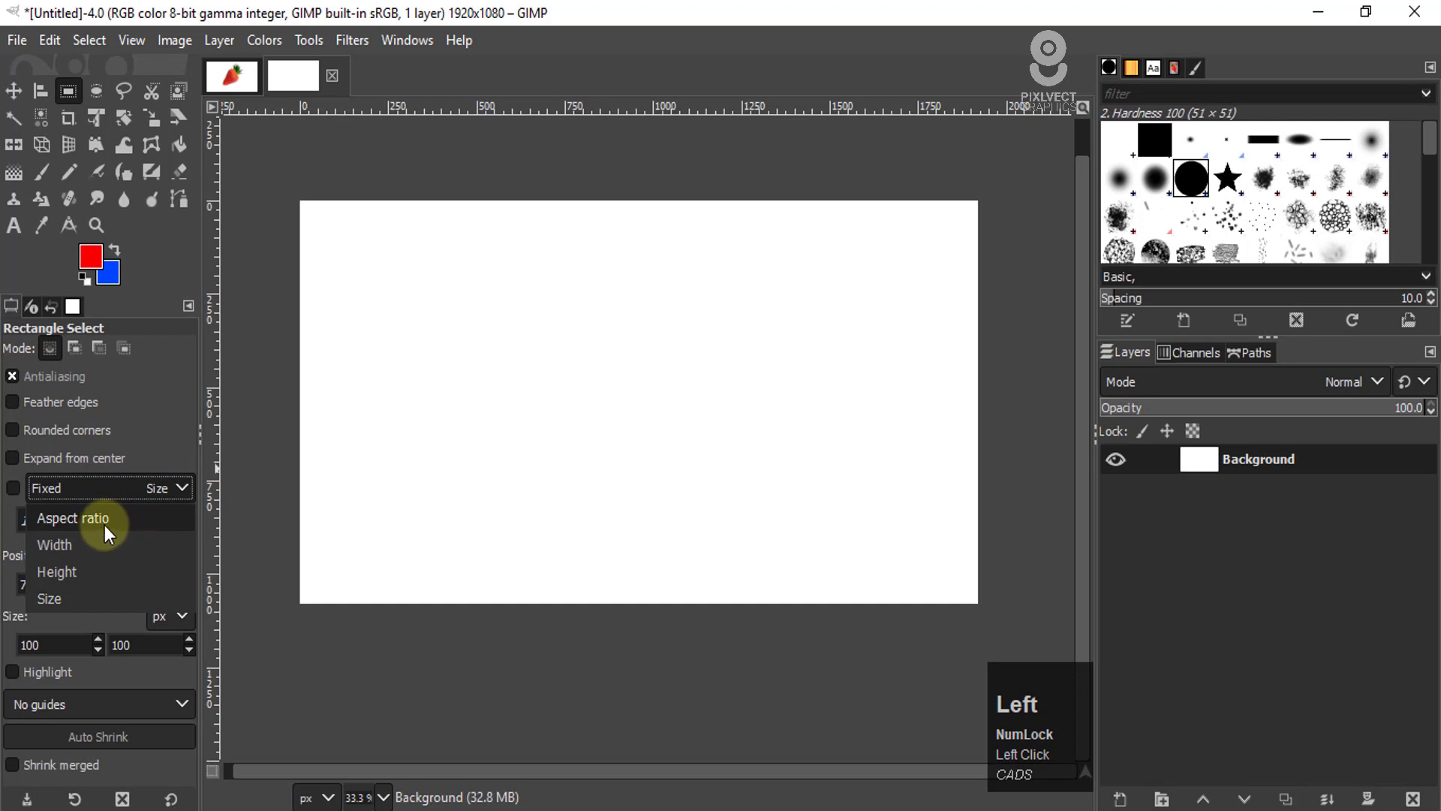
pyautogui.click(116, 518)
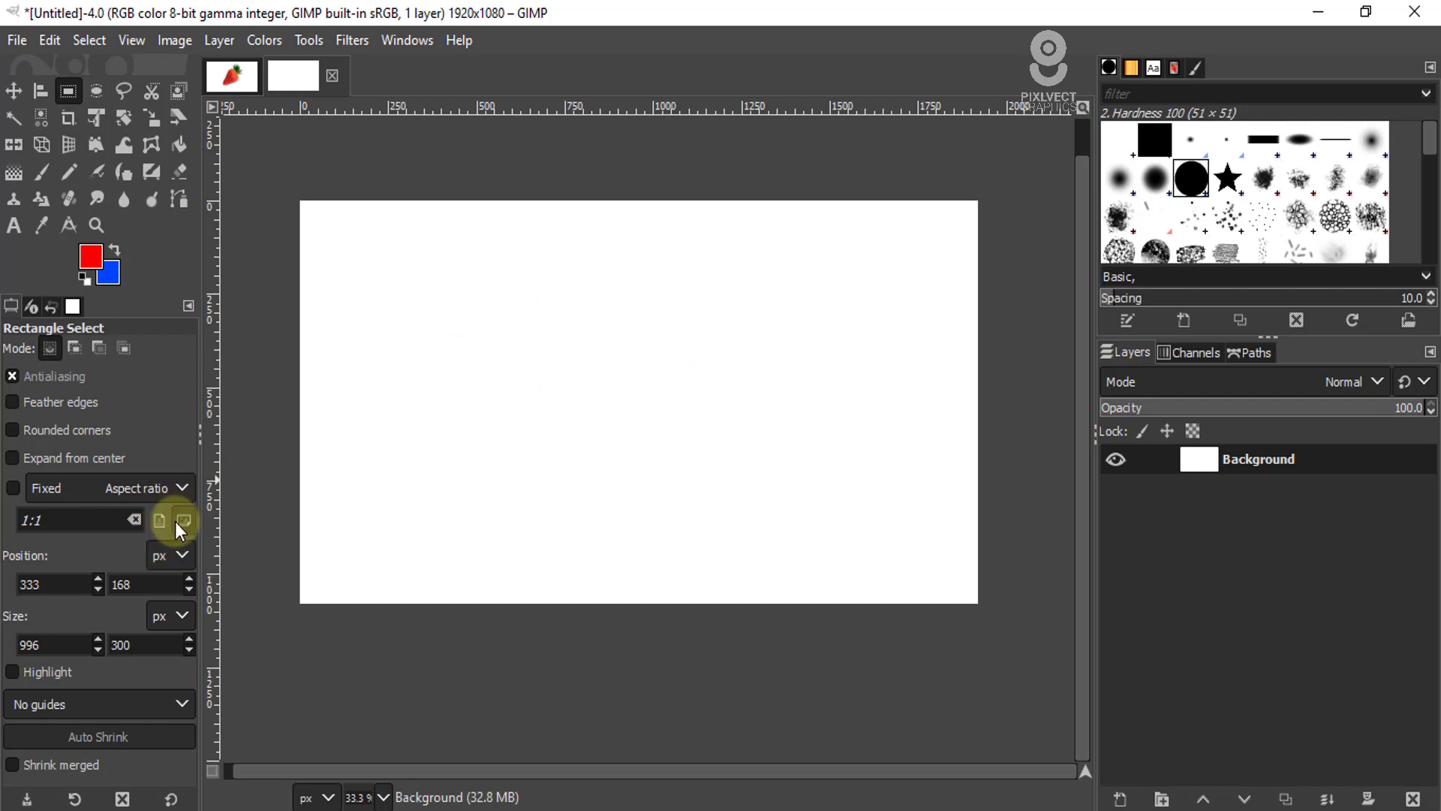
# Step: Try a landscape selection about 1218 x 450 px and a portrait one about 429 x 834 px, undoing each
pyautogui.moveTo(404, 274); pyautogui.dragTo(834, 441)
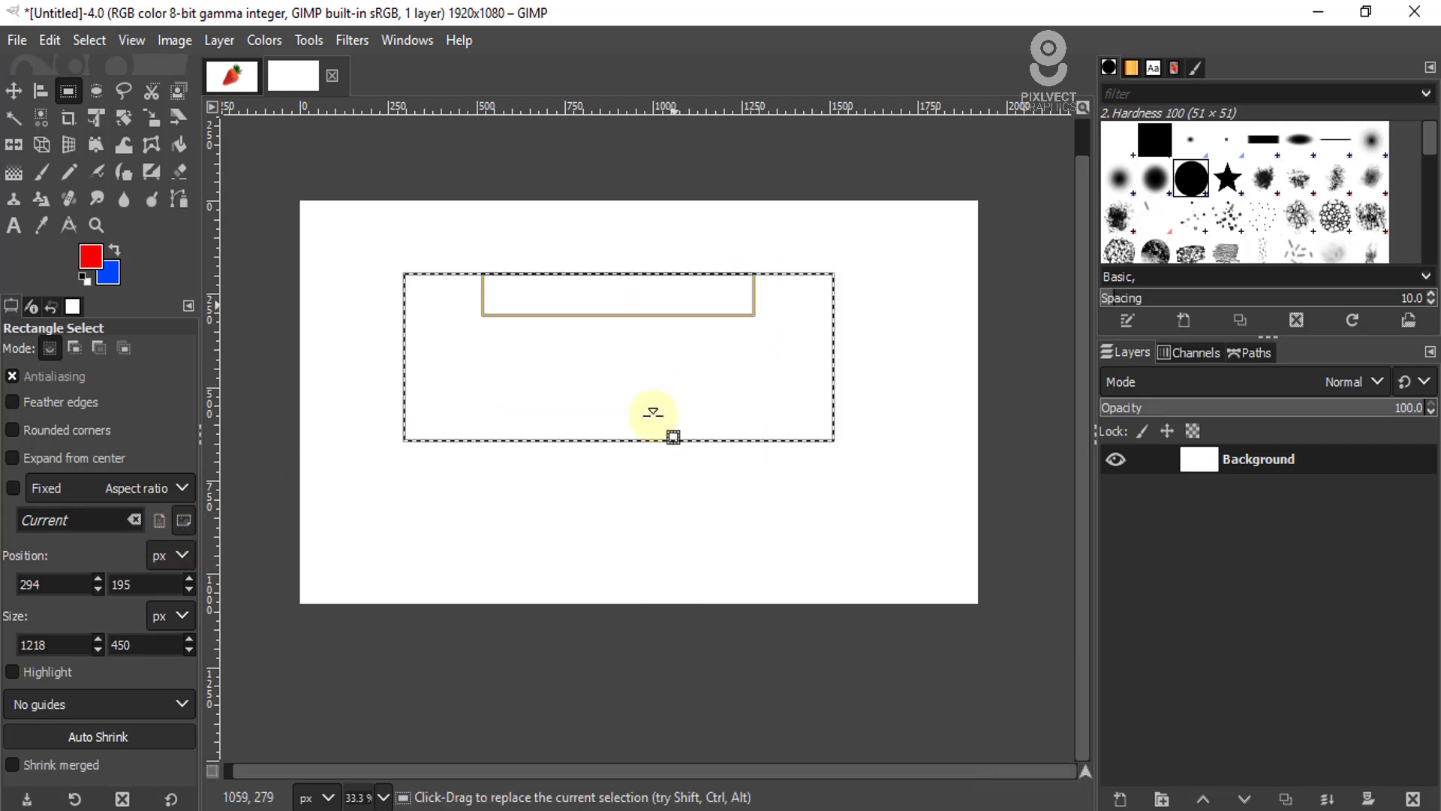
pyautogui.hotkey('ctrl', 'z')
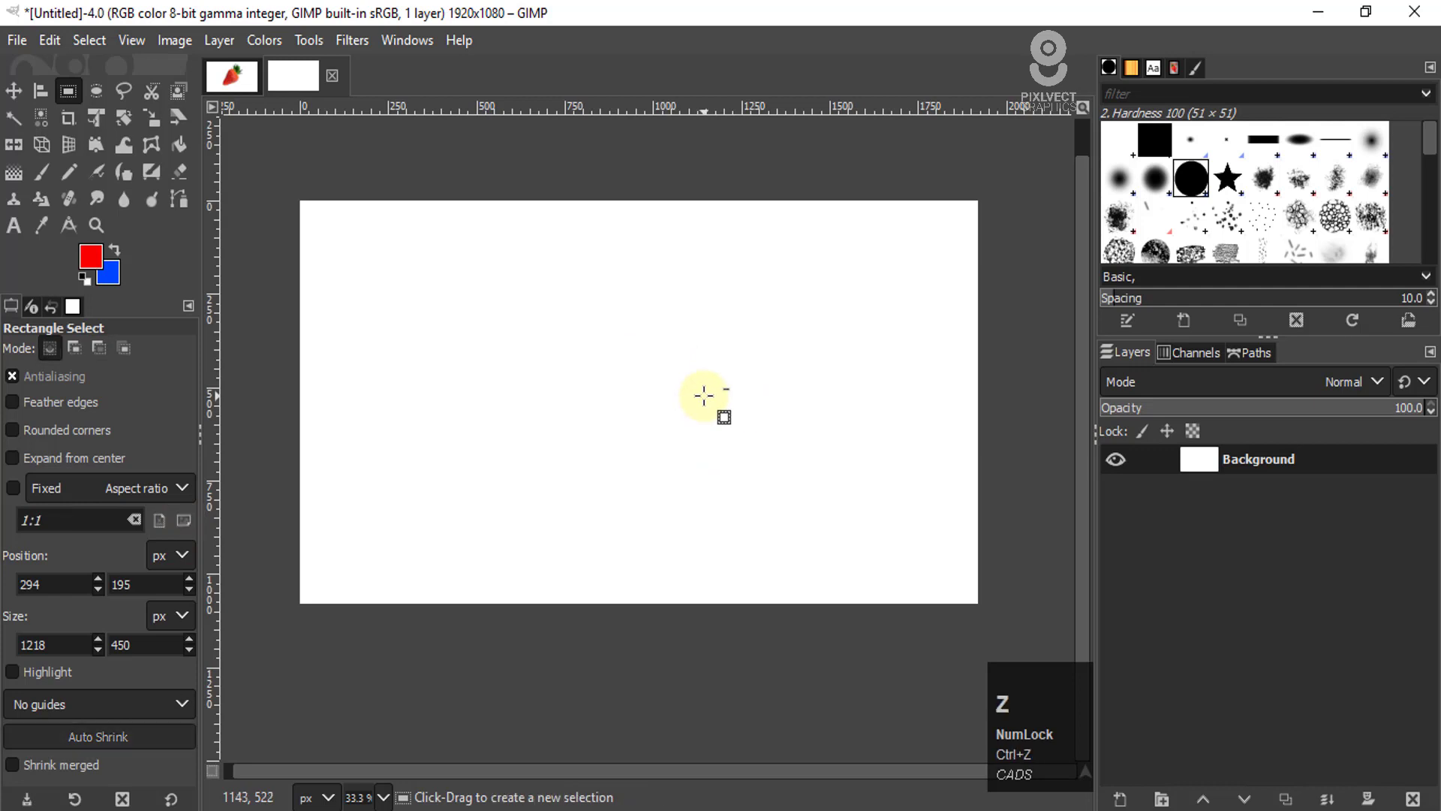
pyautogui.moveTo(506, 249); pyautogui.dragTo(658, 559)
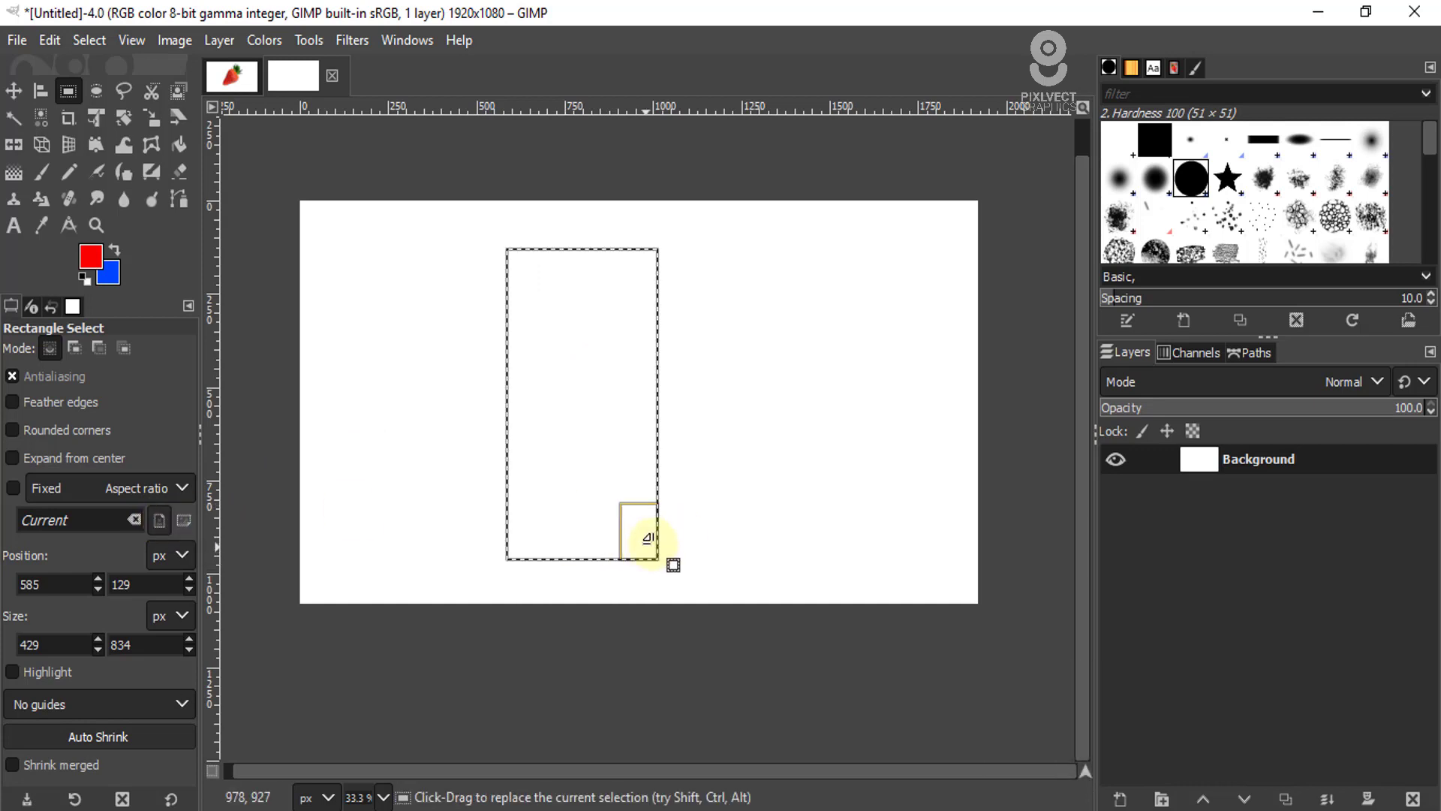
pyautogui.hotkey('ctrl', 'z')
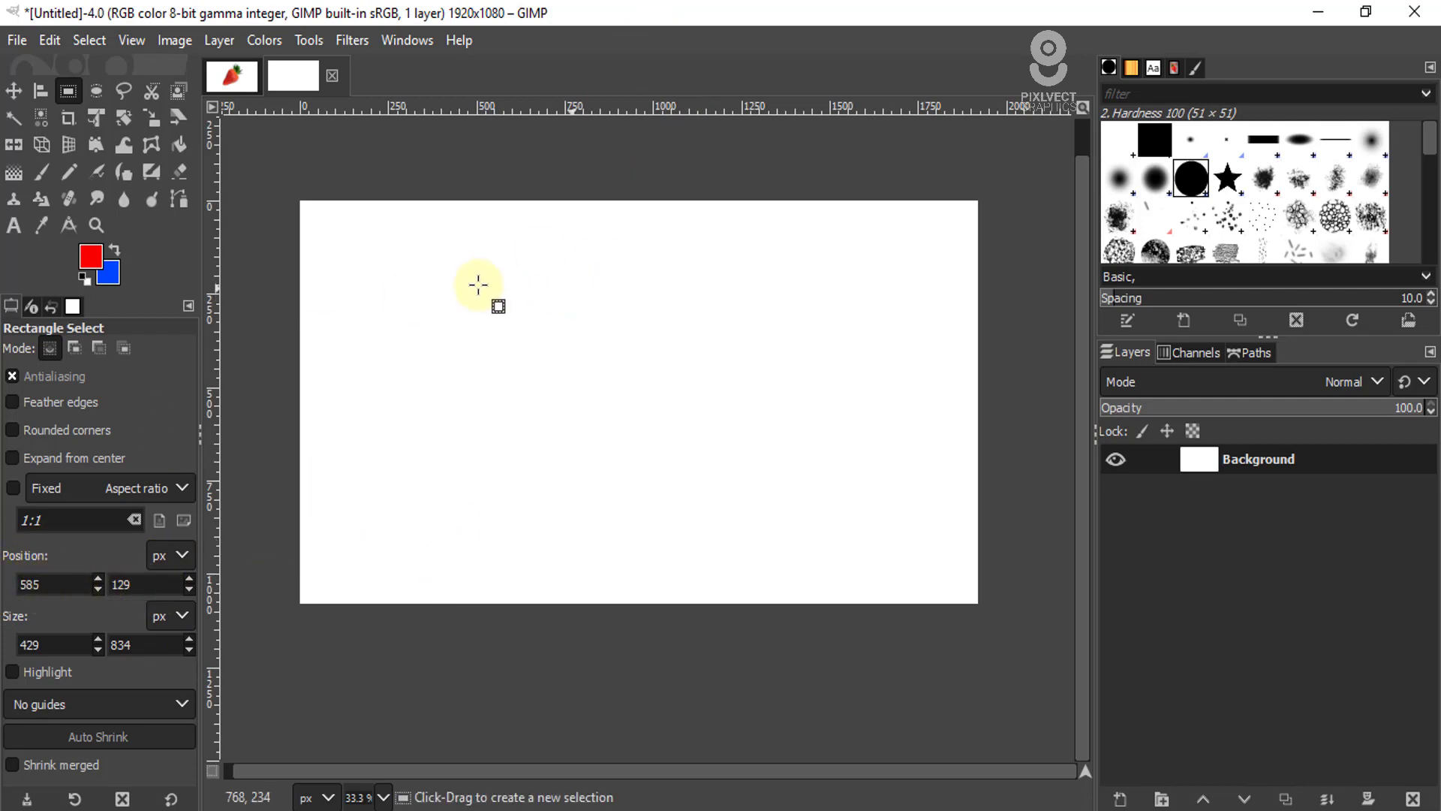
# Step: Draw a rectangle selection about 612 x 642 px and set its X position to 500 px
pyautogui.moveTo(389, 258); pyautogui.dragTo(606, 497)
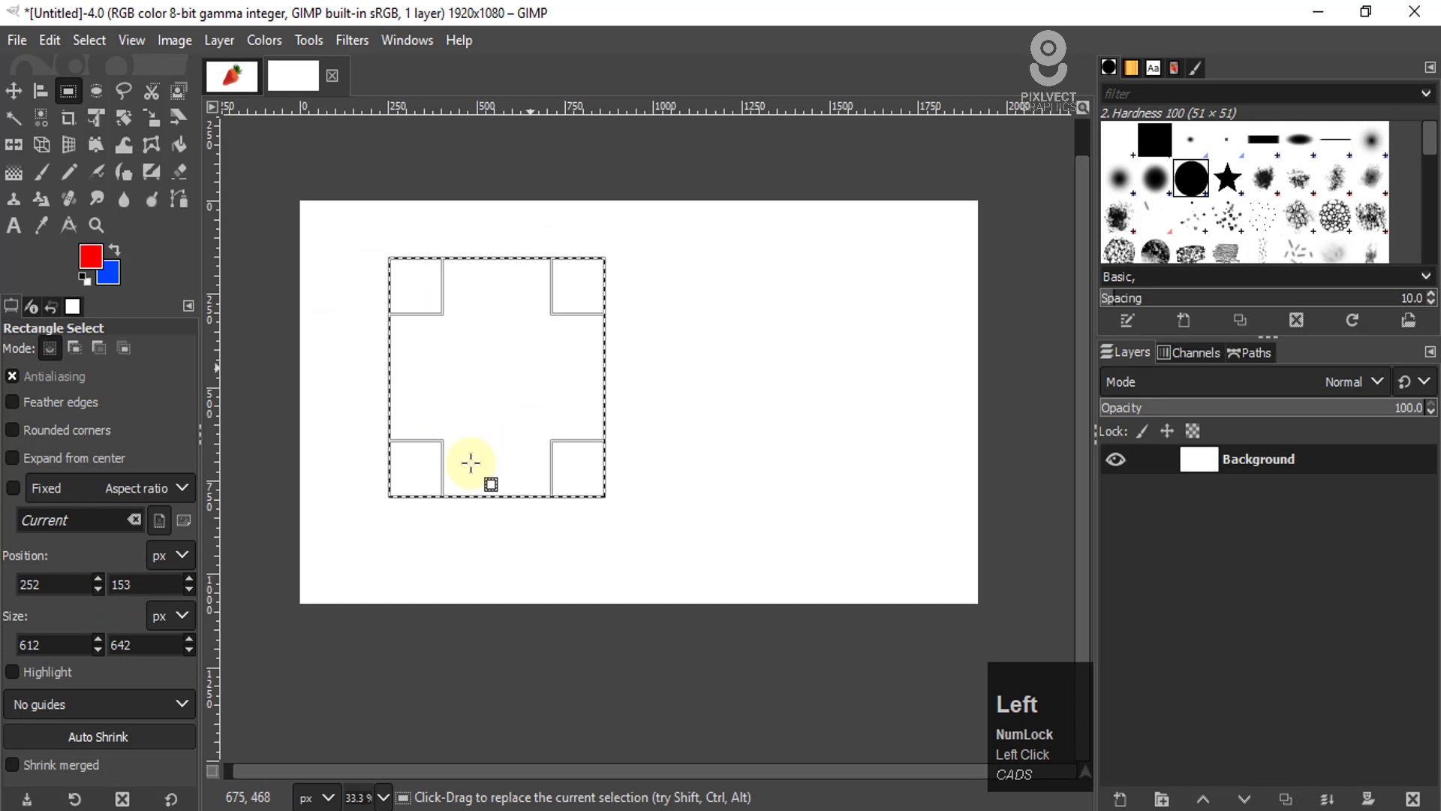
pyautogui.click(37, 585)
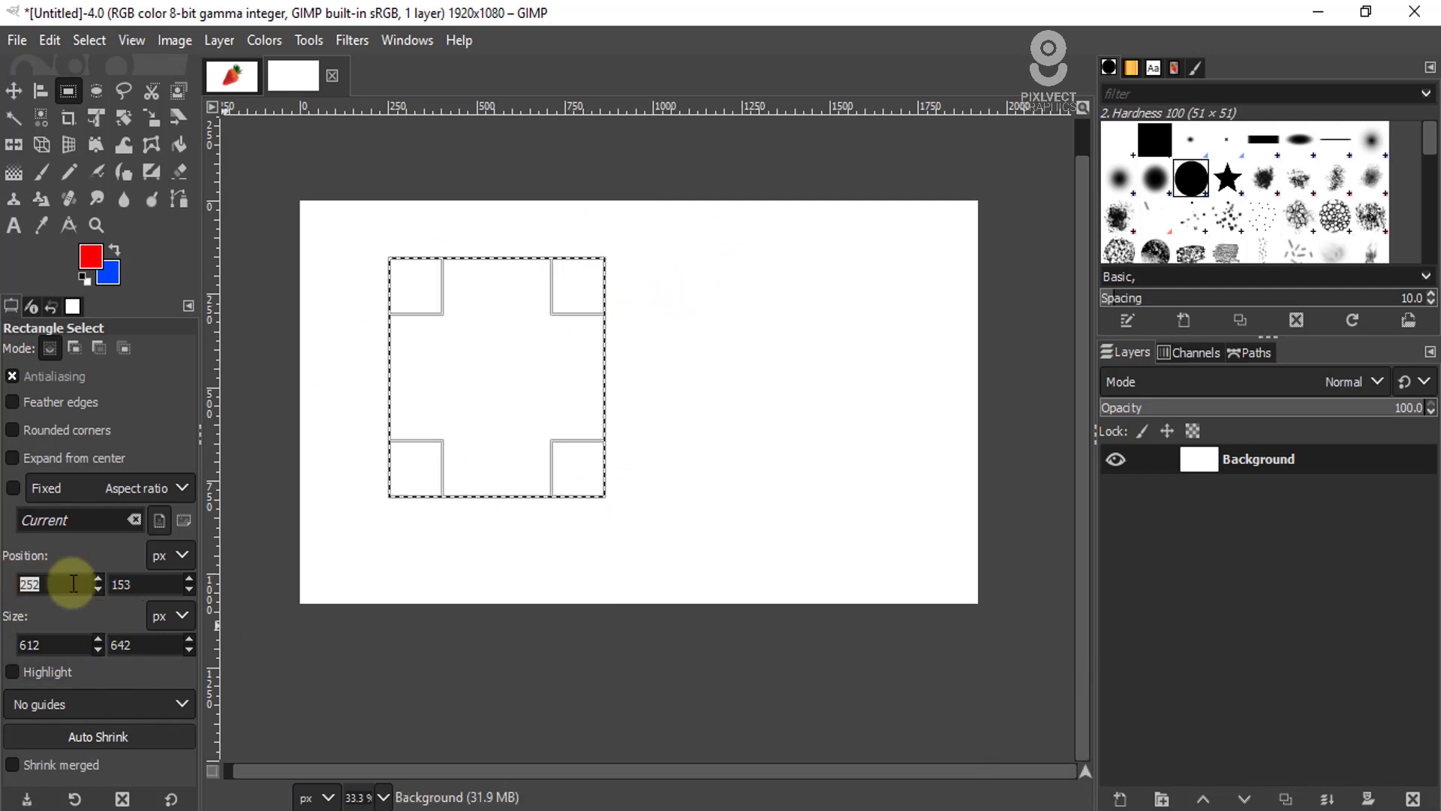
pyautogui.click(188, 556)
pyautogui.click(187, 555)
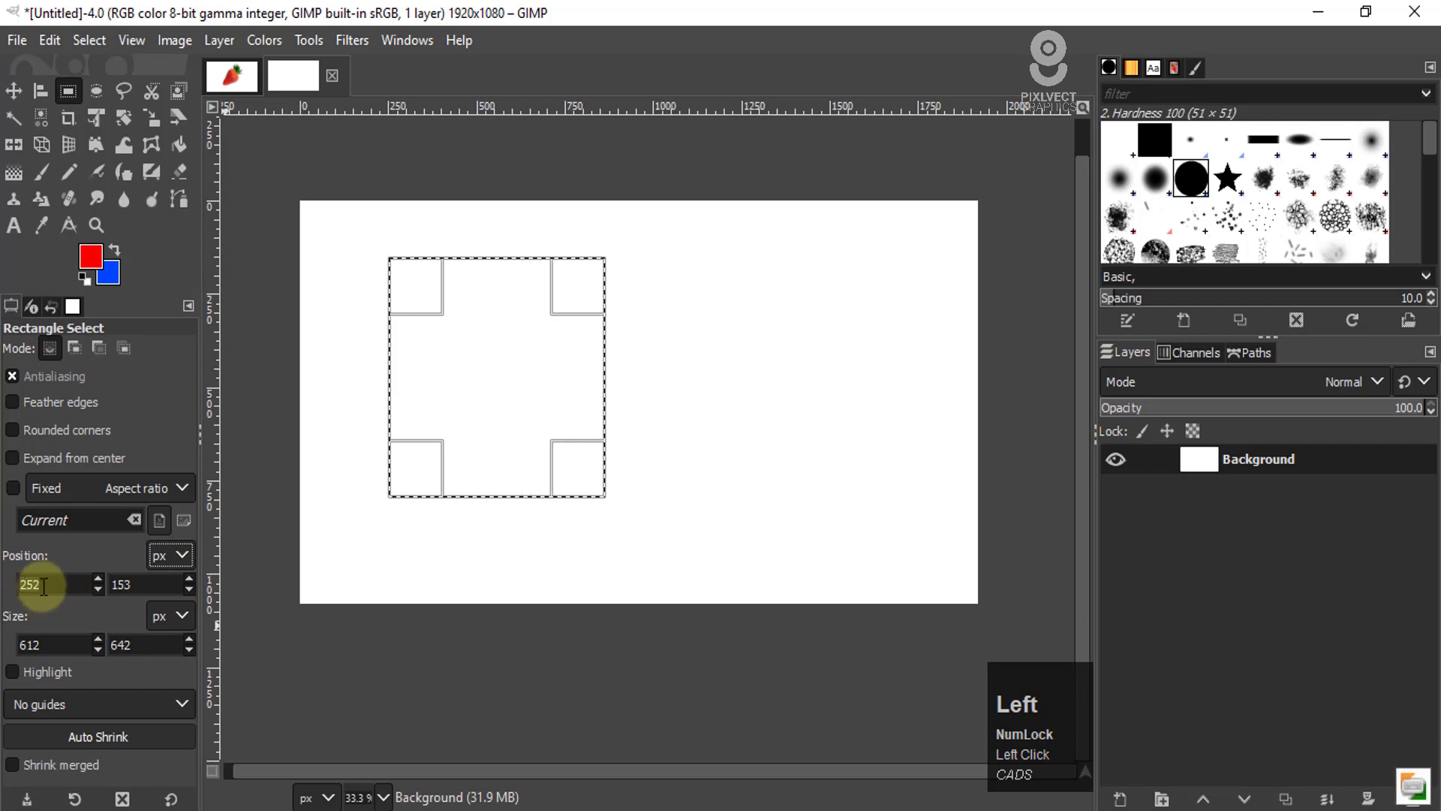
pyautogui.write('500')
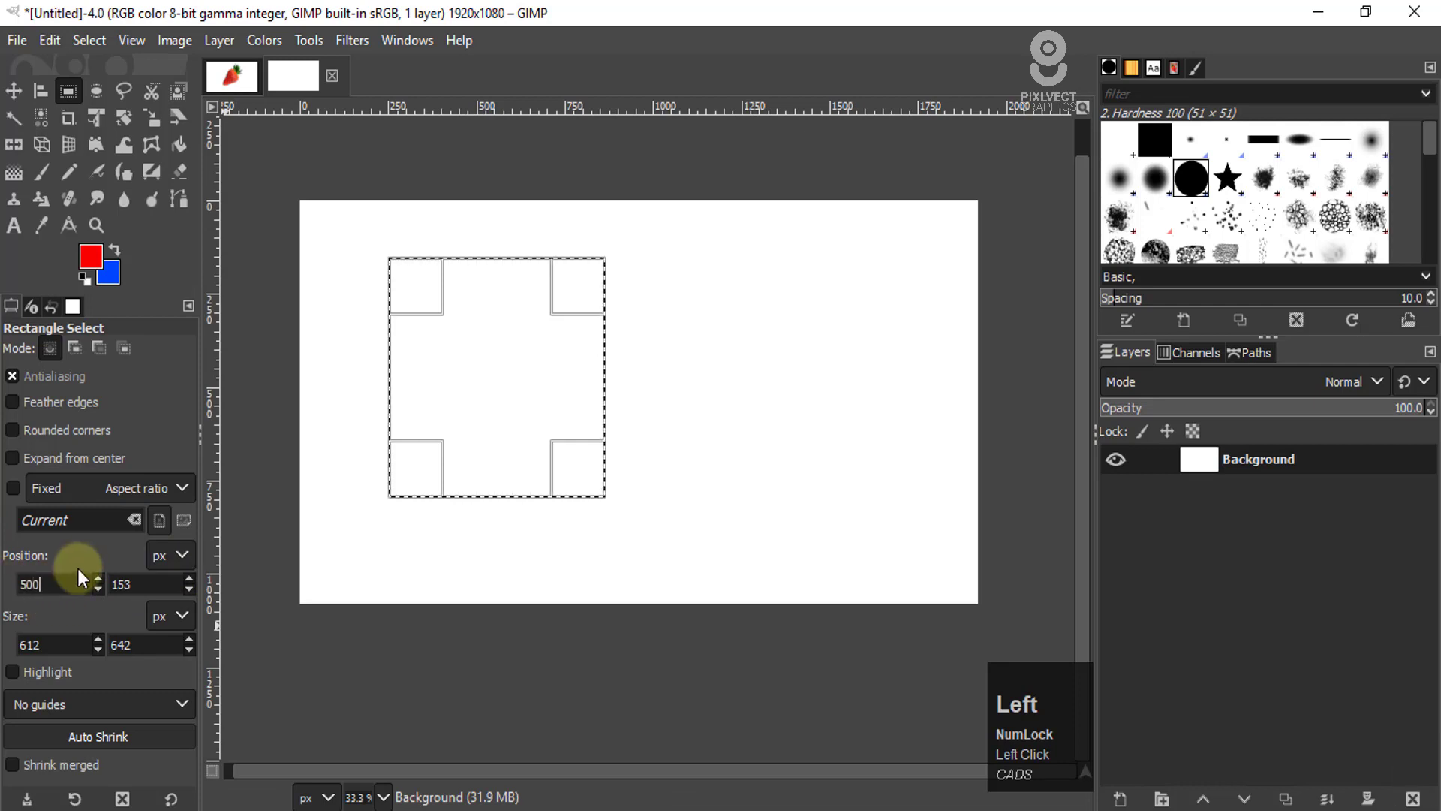
pyautogui.click(139, 584)
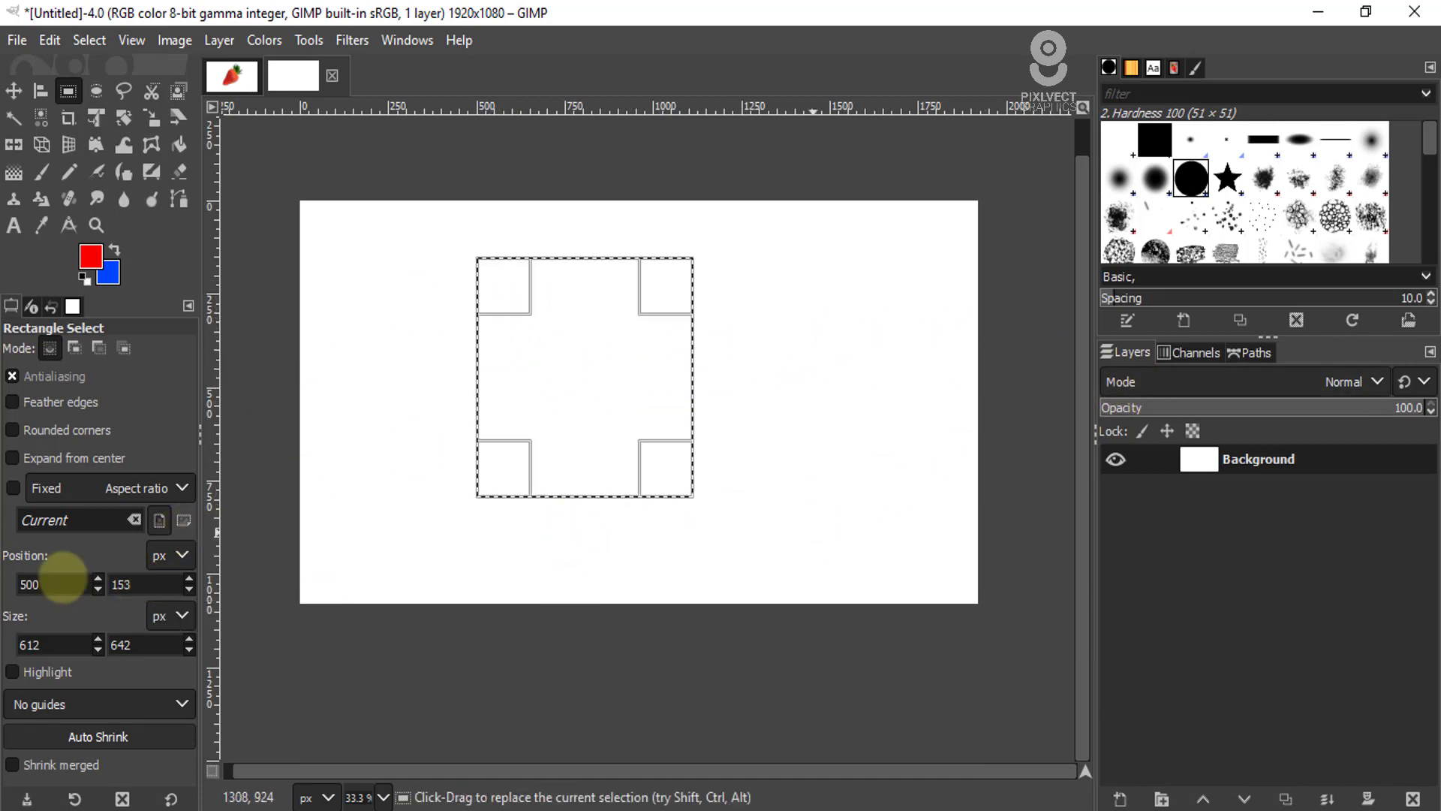
# Step: Set the selection's X position to 200 px and its Y position to 300 px
pyautogui.click(27, 582)
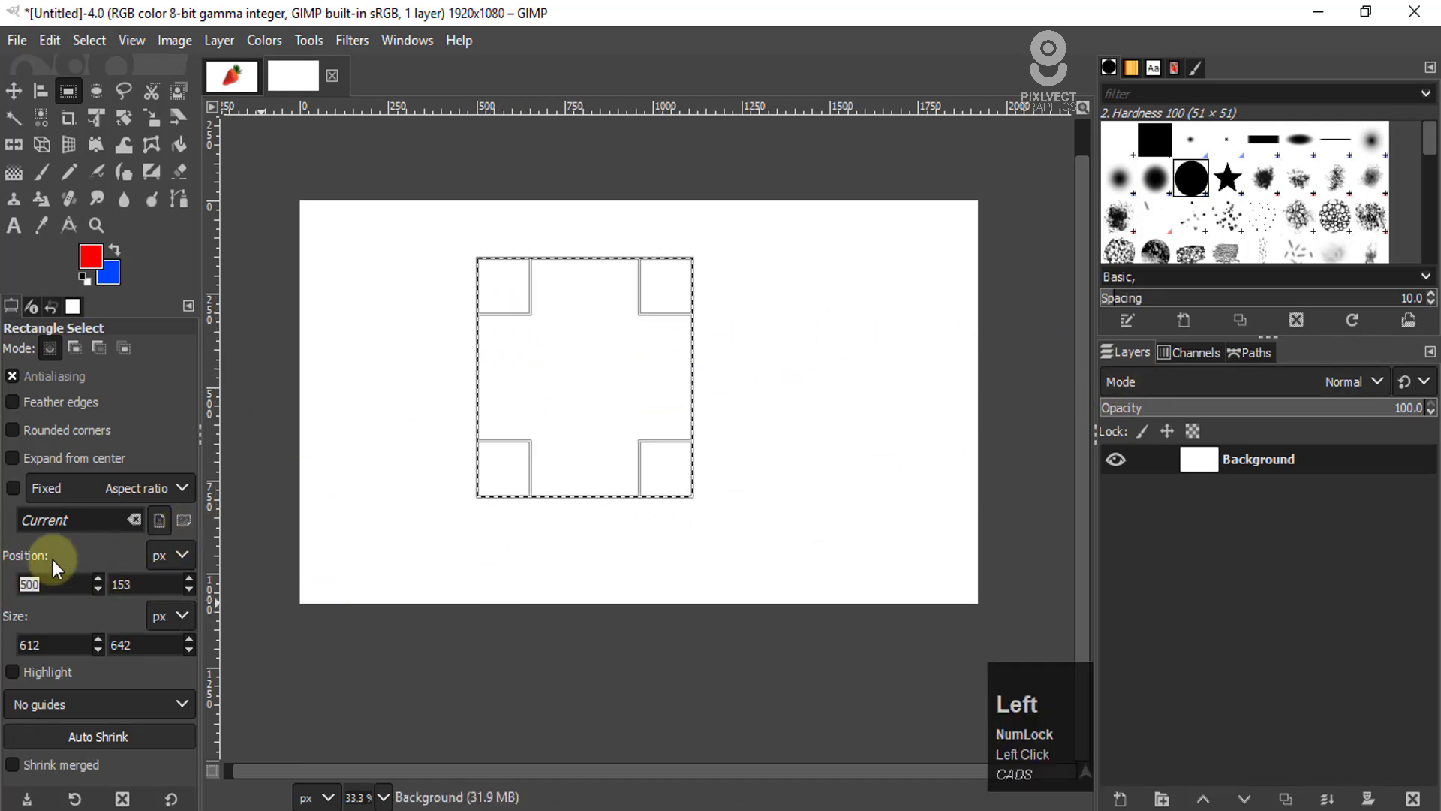
pyautogui.write('200')
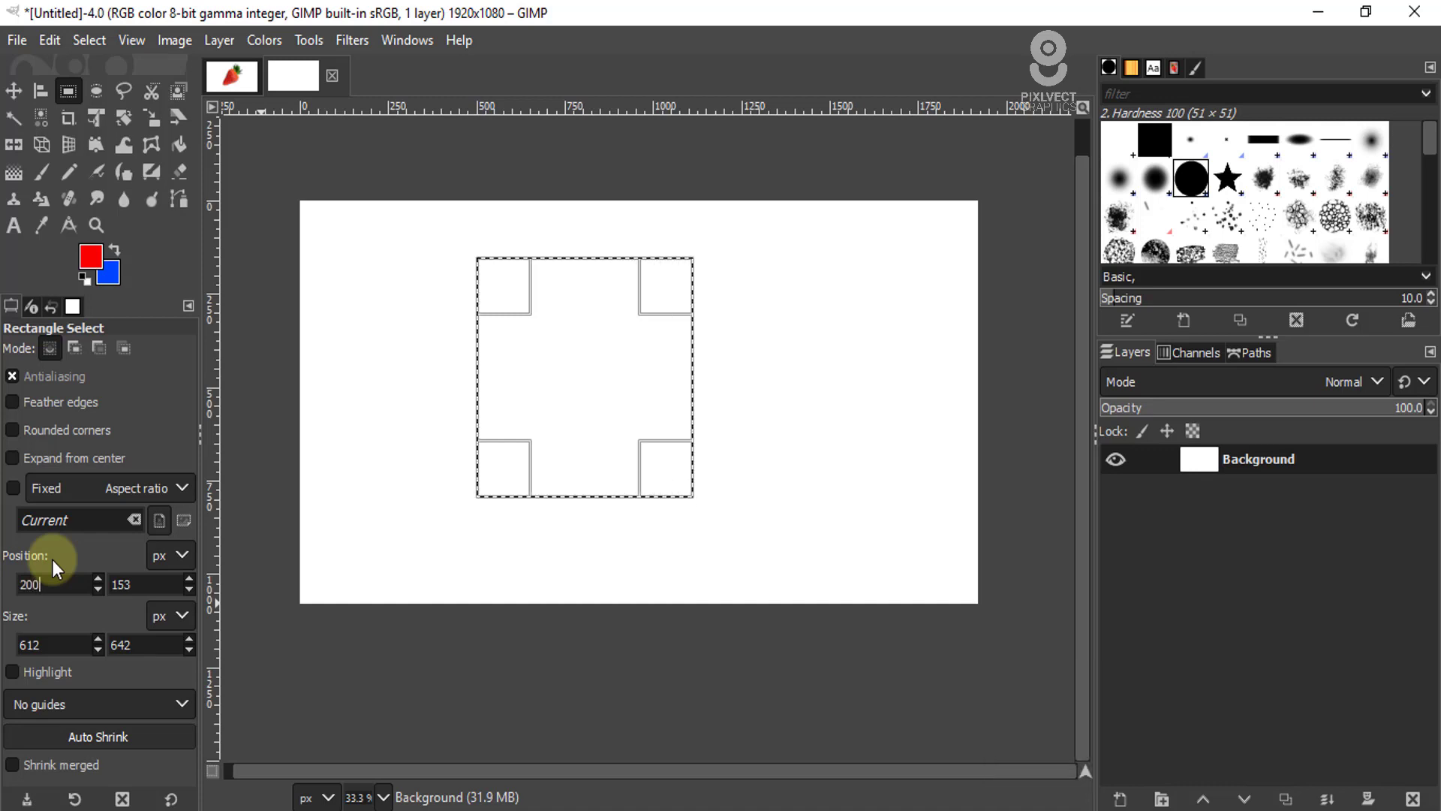
pyautogui.press('Return')
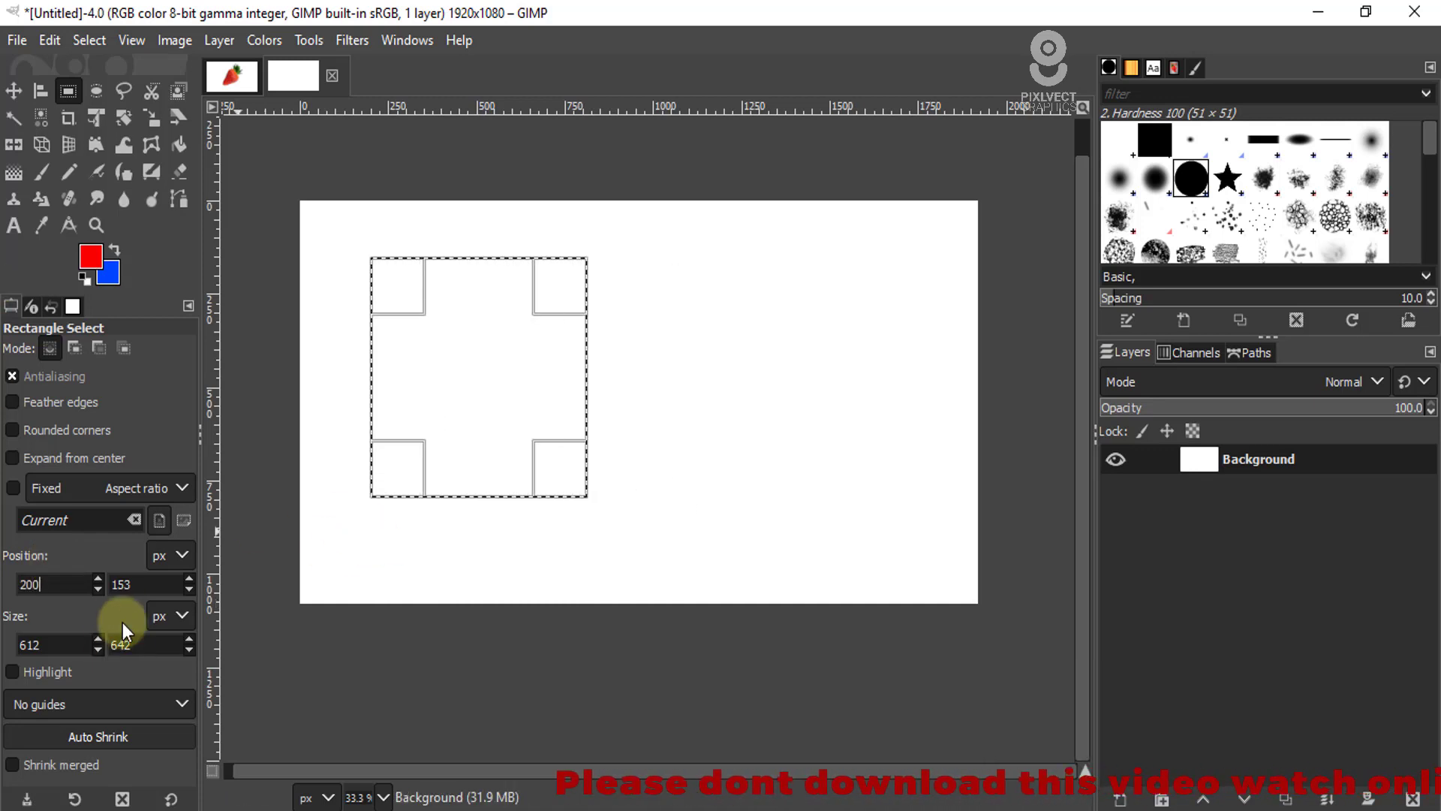
pyautogui.click(139, 587)
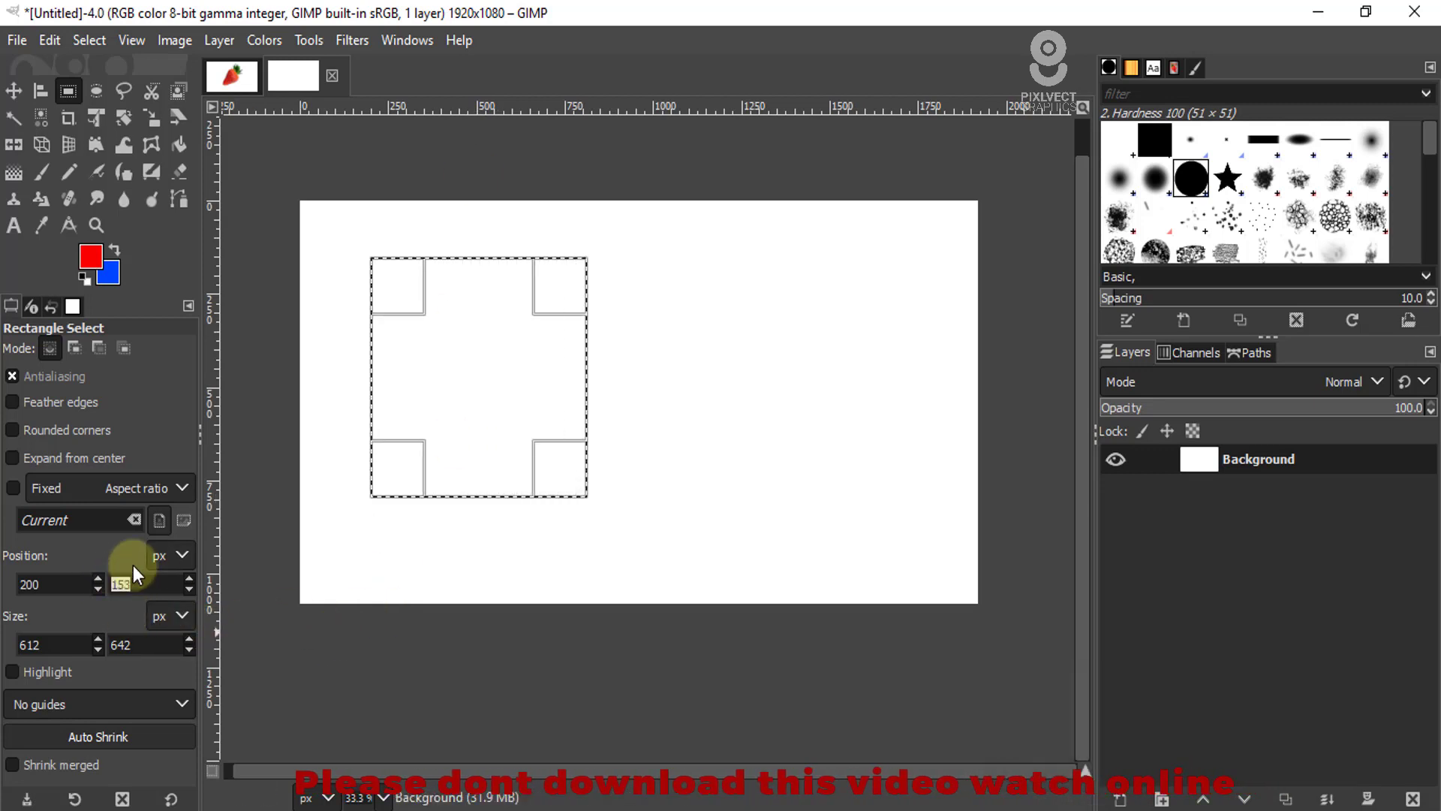
pyautogui.write('300')
pyautogui.press('Return')
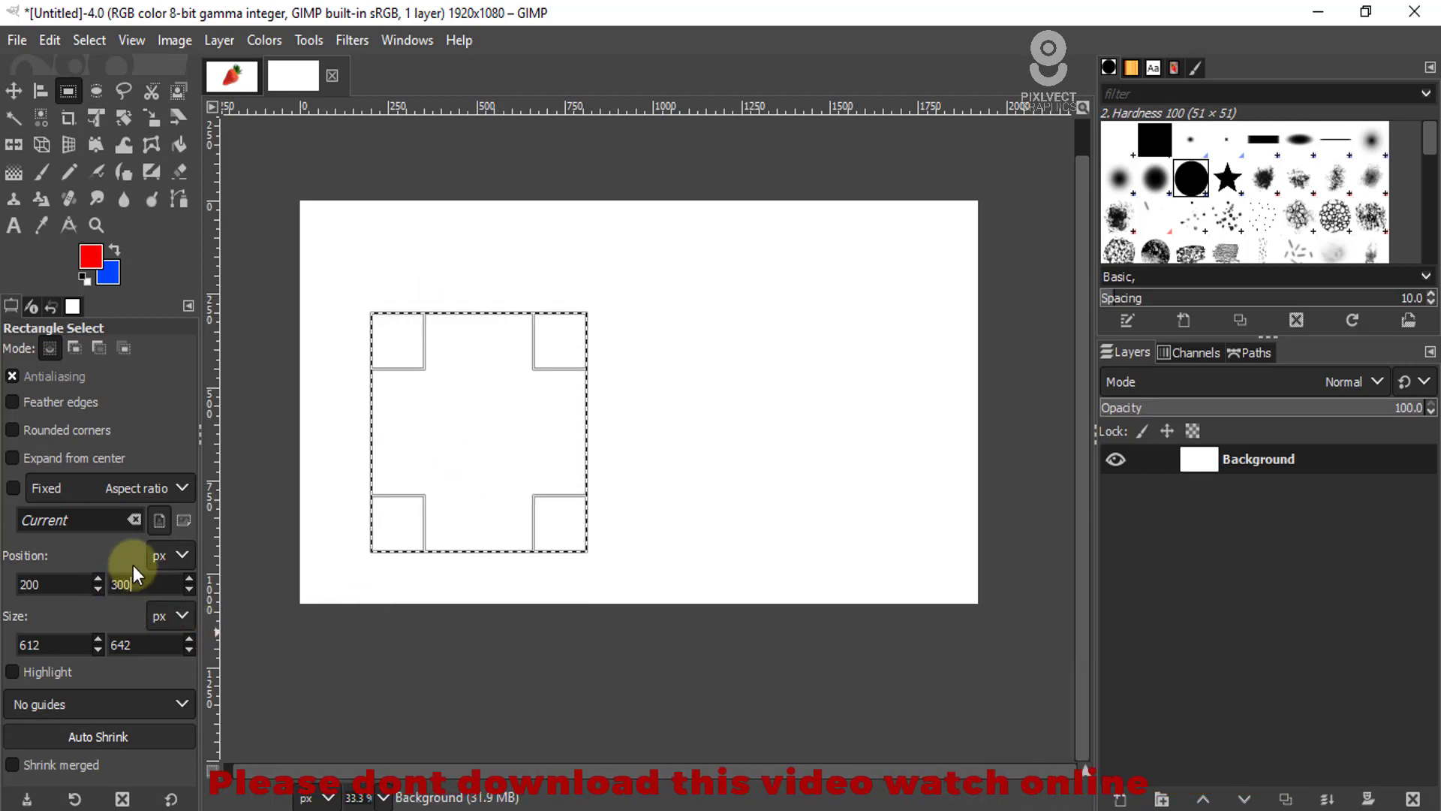
# Step: Set the selection's Y position to 100 px, and move the selection freehand to about 584, 199 px
pyautogui.click(113, 584)
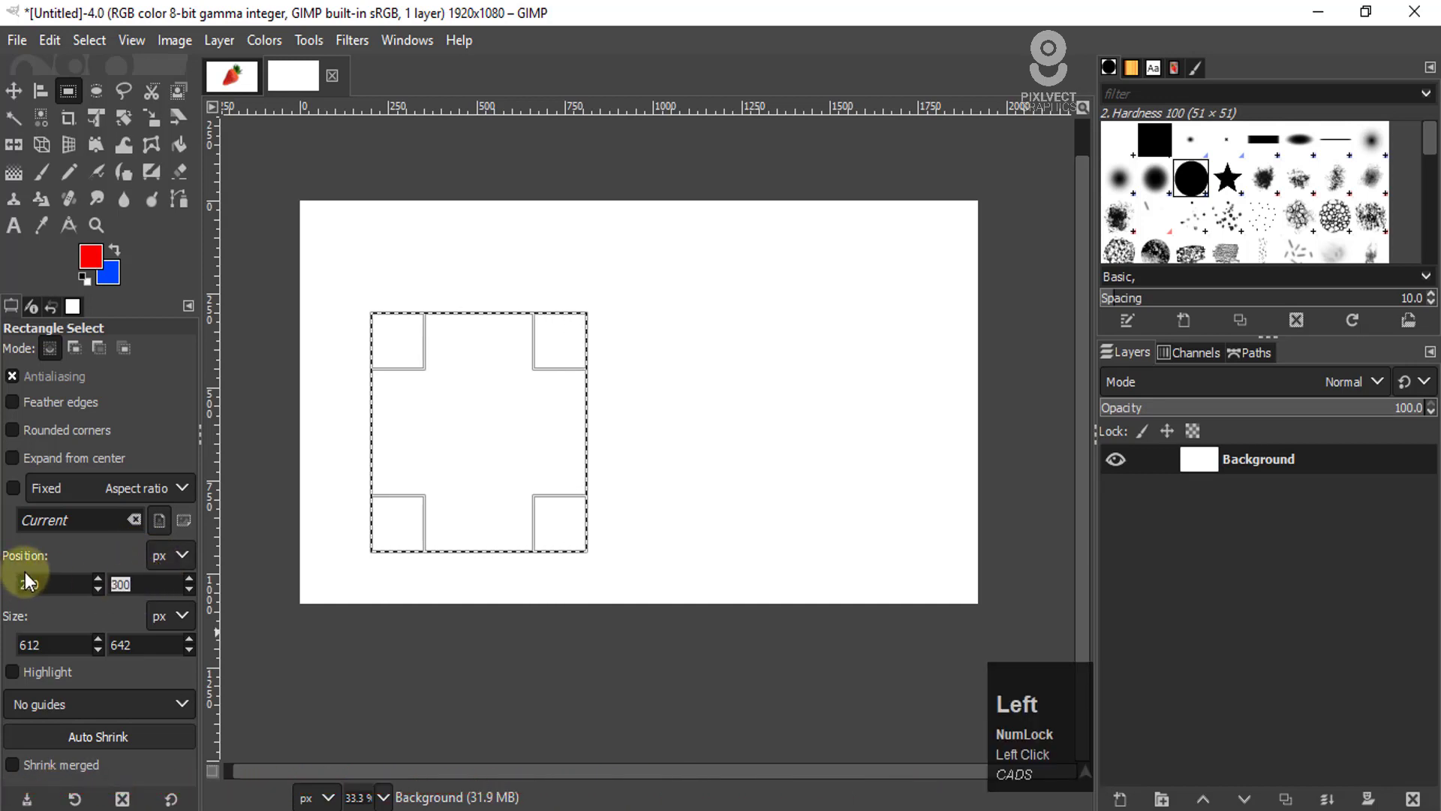
pyautogui.write('100')
pyautogui.press('Return')
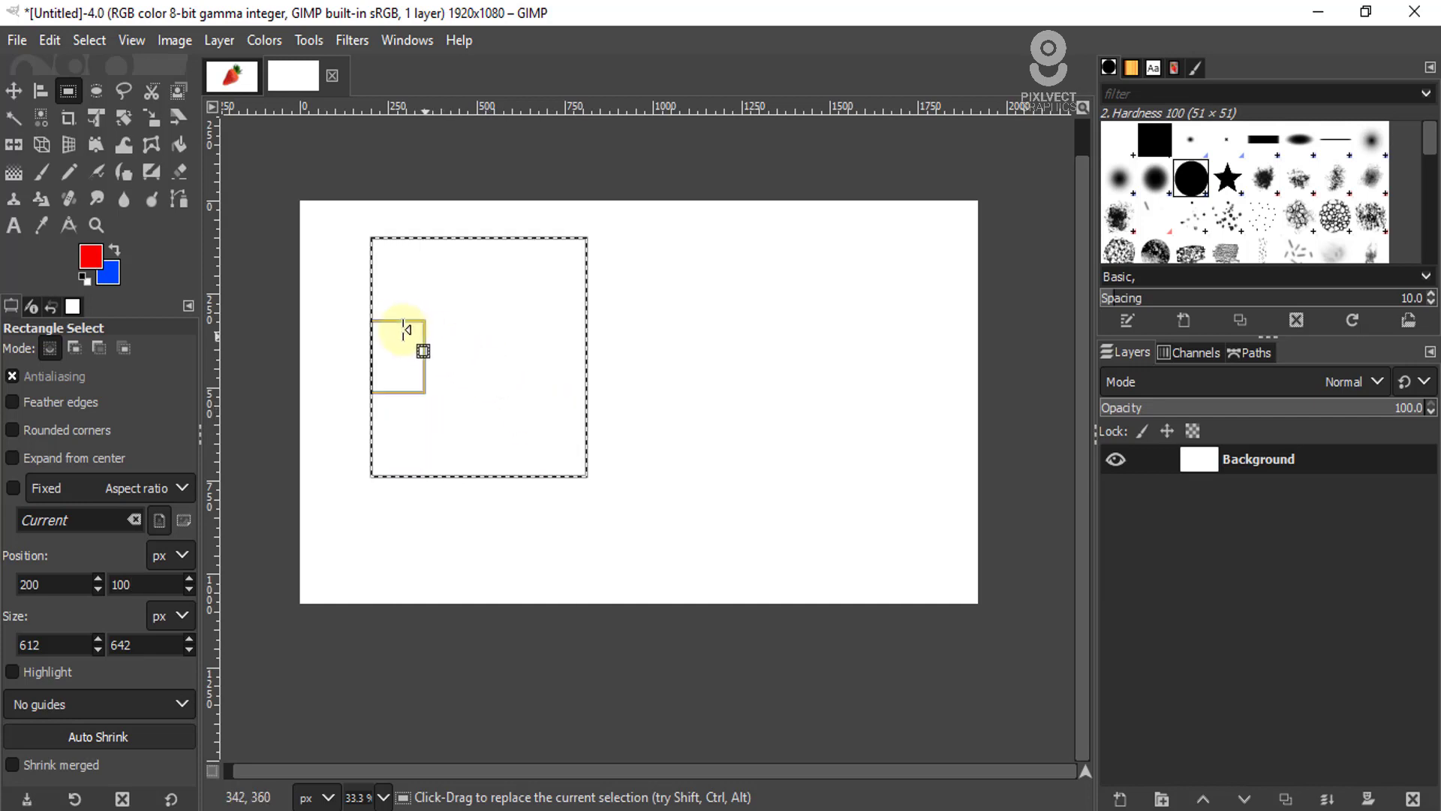
pyautogui.moveTo(745, 378); pyautogui.dragTo(626, 382)
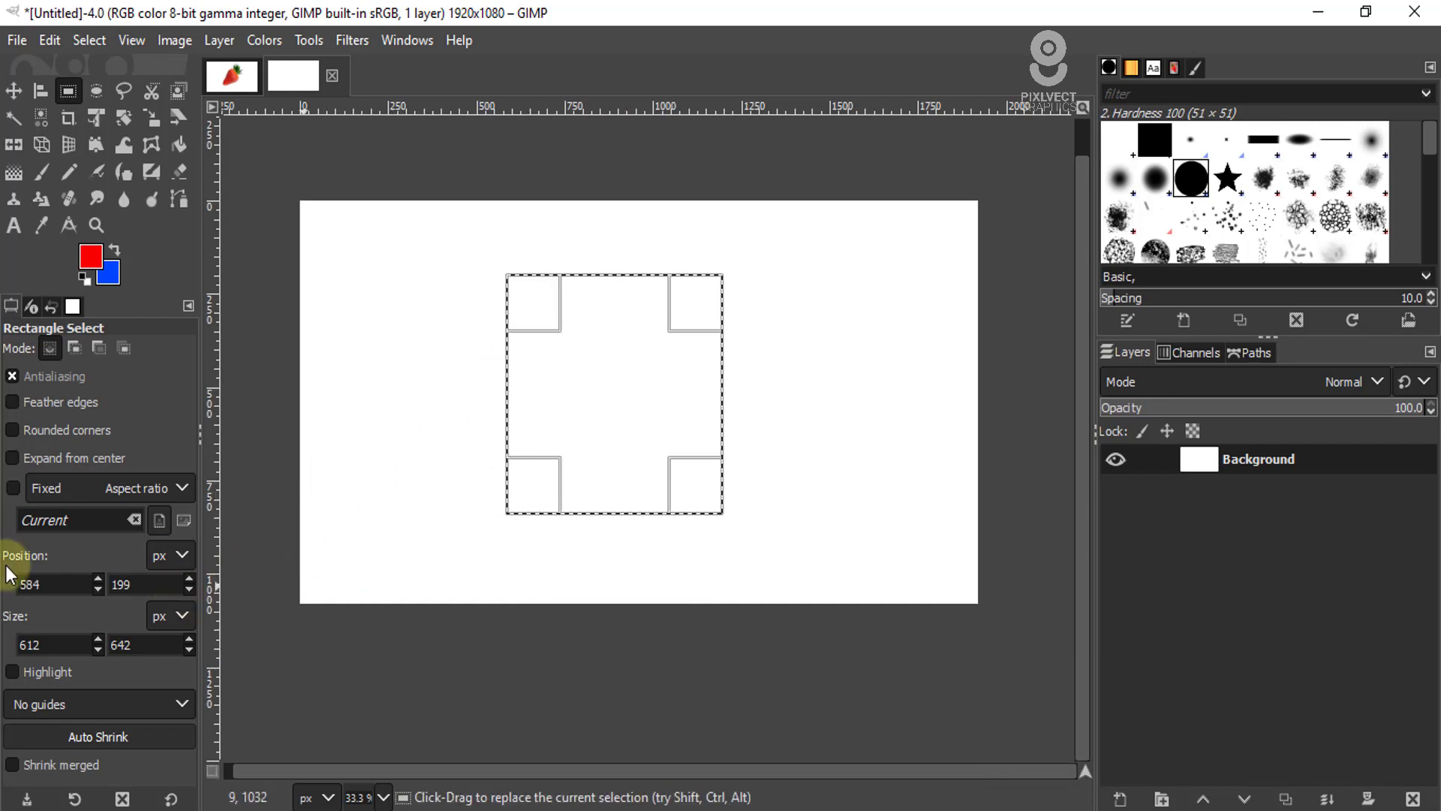
# Step: View the available size units, keep pixels, and set the selection's size to 500 px wide and 1000 px high
pyautogui.click(180, 614)
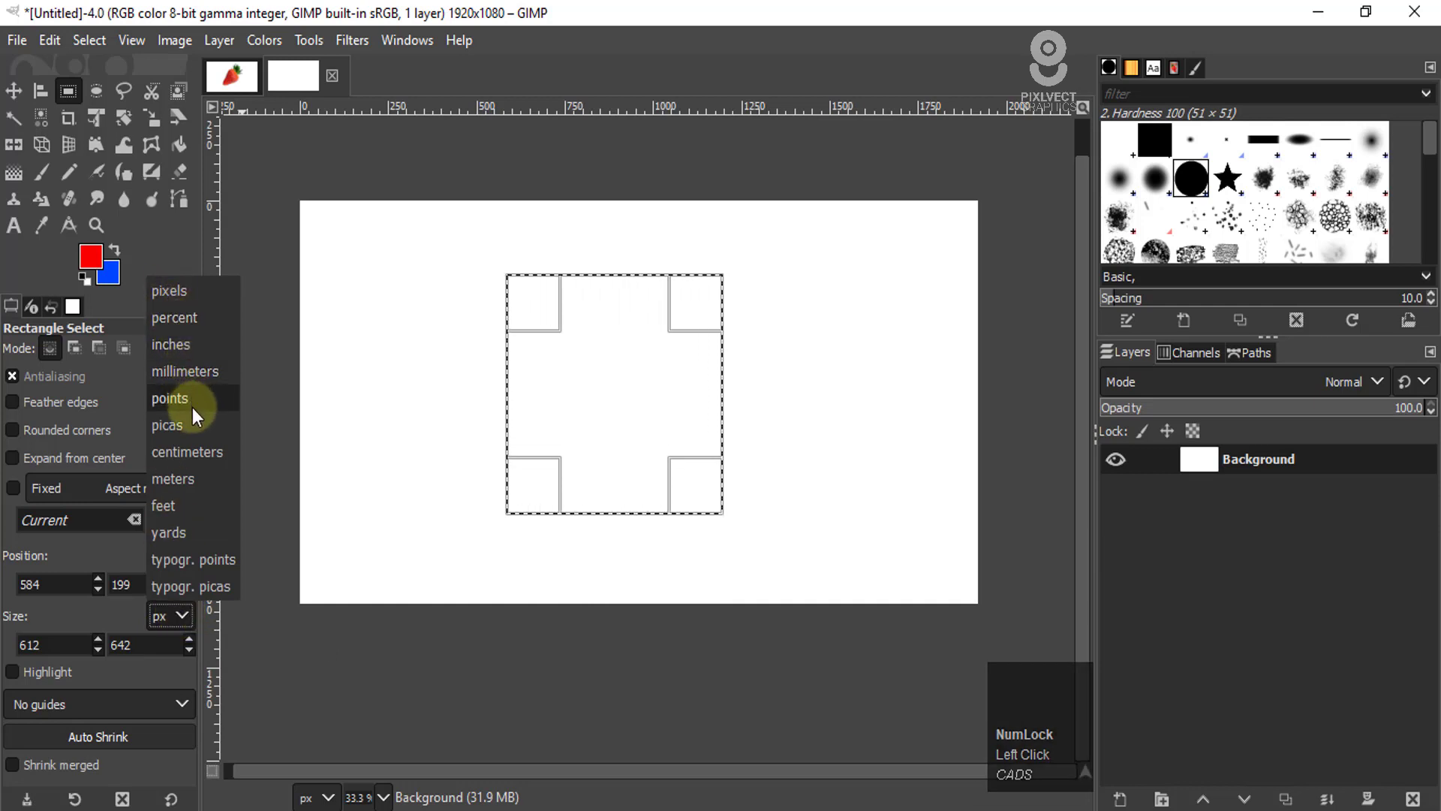
pyautogui.click(257, 666)
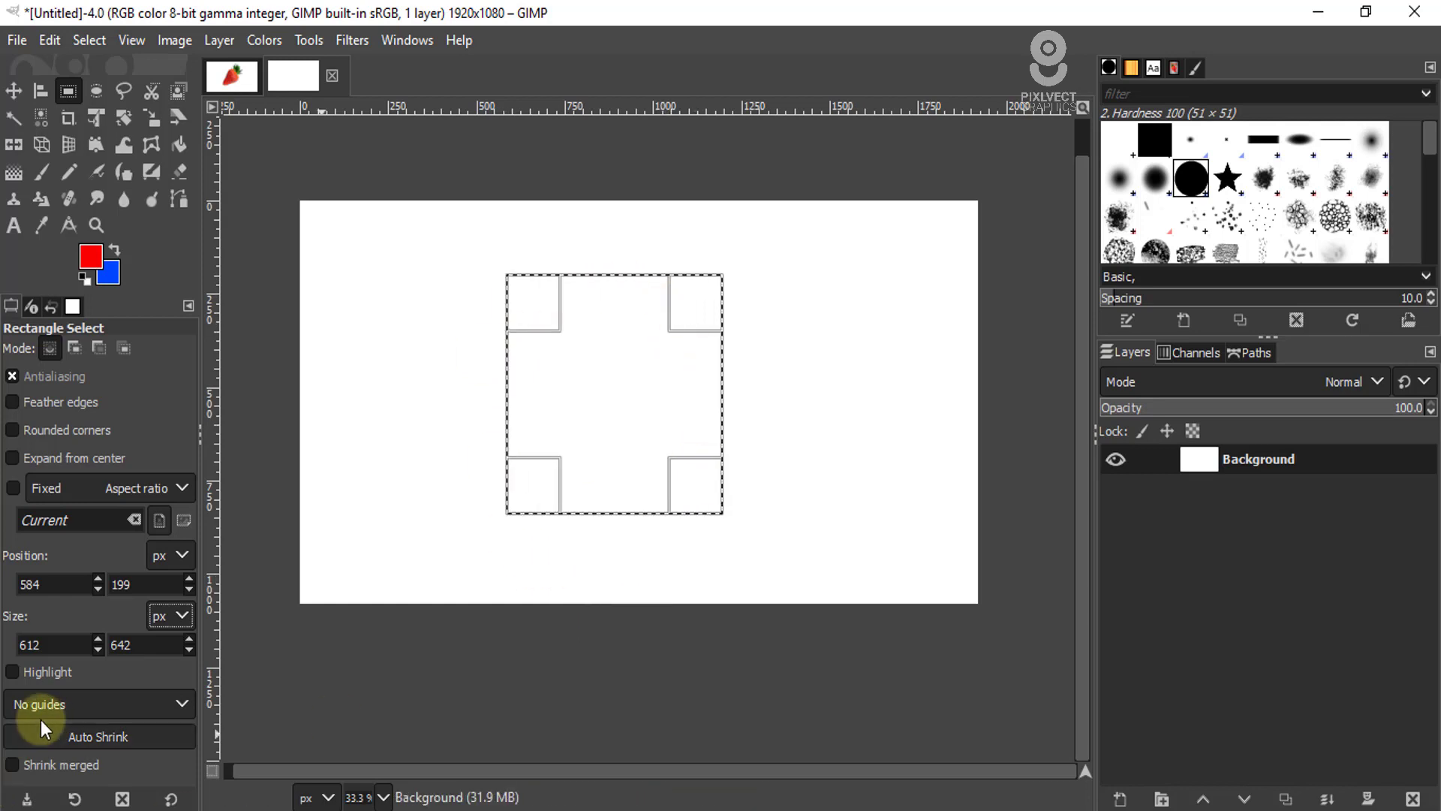
pyautogui.doubleClick(33, 644)
pyautogui.write('50')
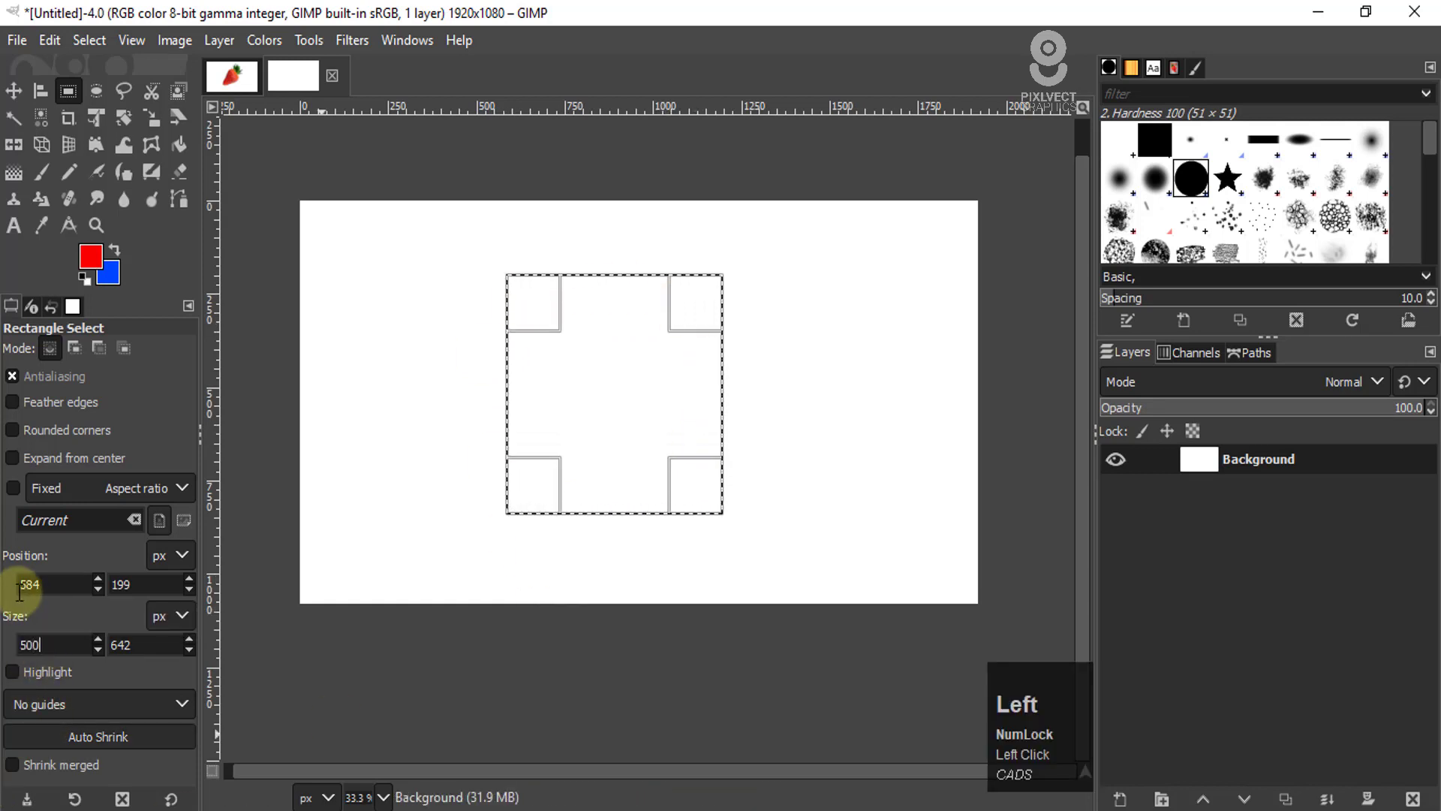
pyautogui.write('0')
pyautogui.press('Tab')
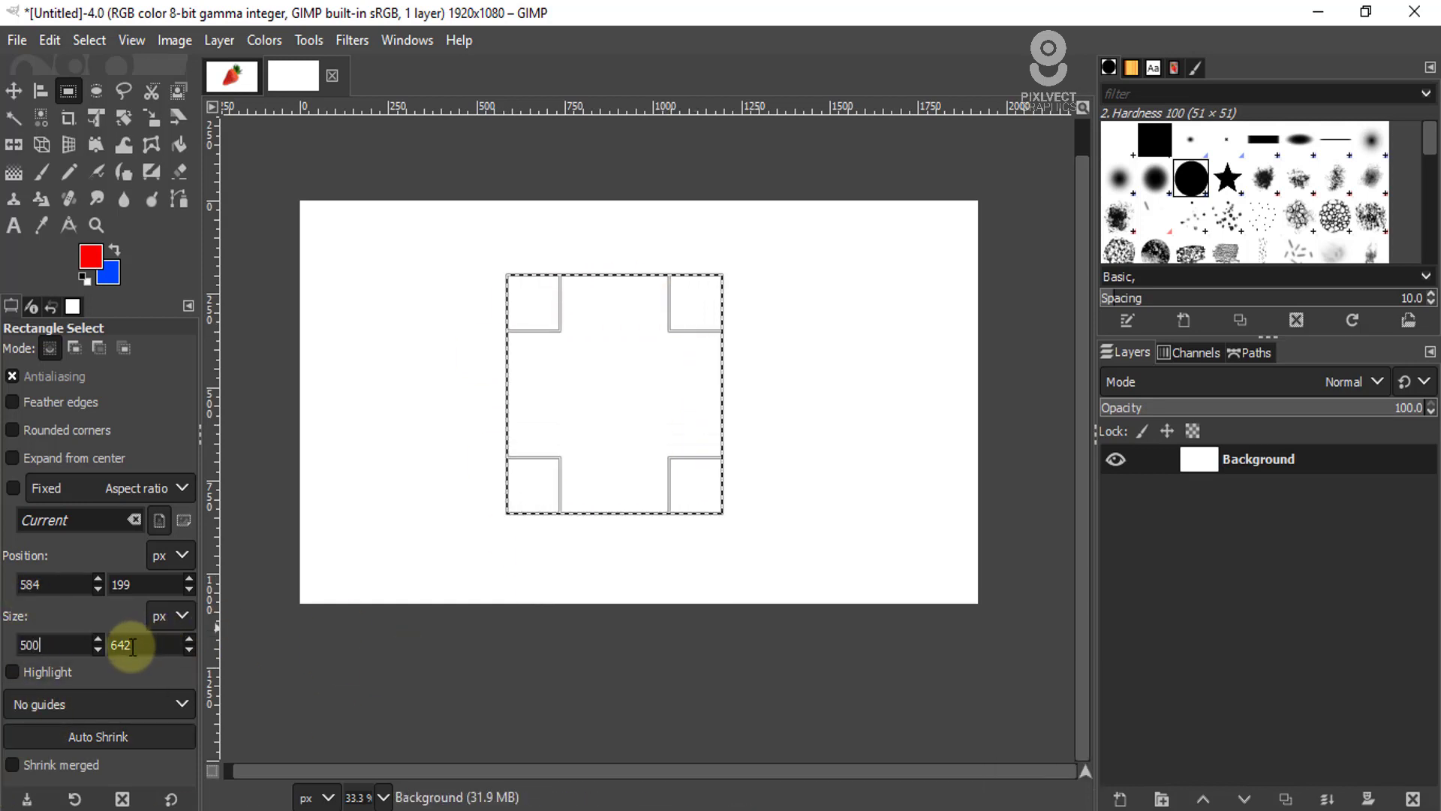
pyautogui.write('1000')
pyautogui.press('Return')
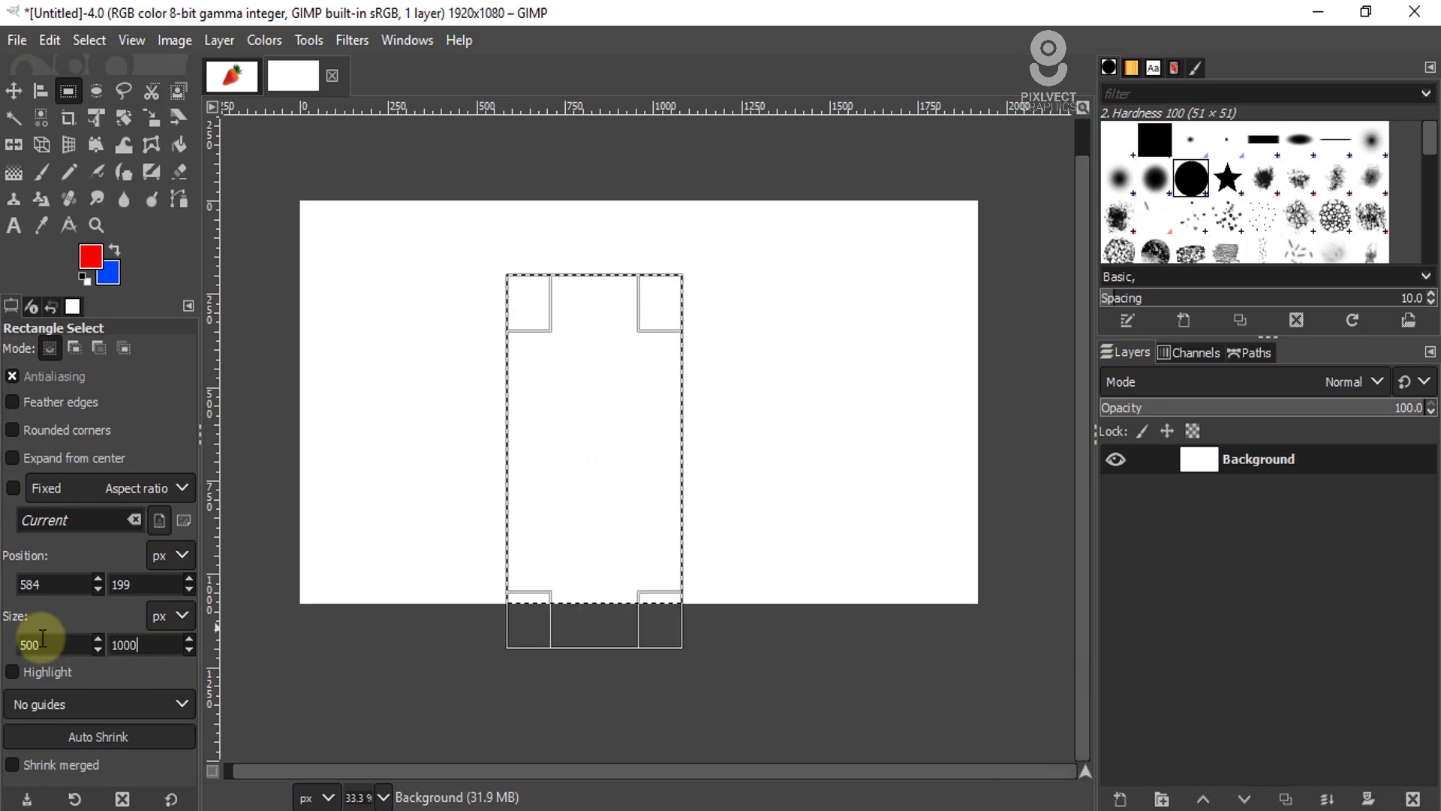
# Step: Move the tall selection to about 617, 64 px so it fits the canvas, and undo the selection
pyautogui.moveTo(583, 454); pyautogui.dragTo(612, 430)
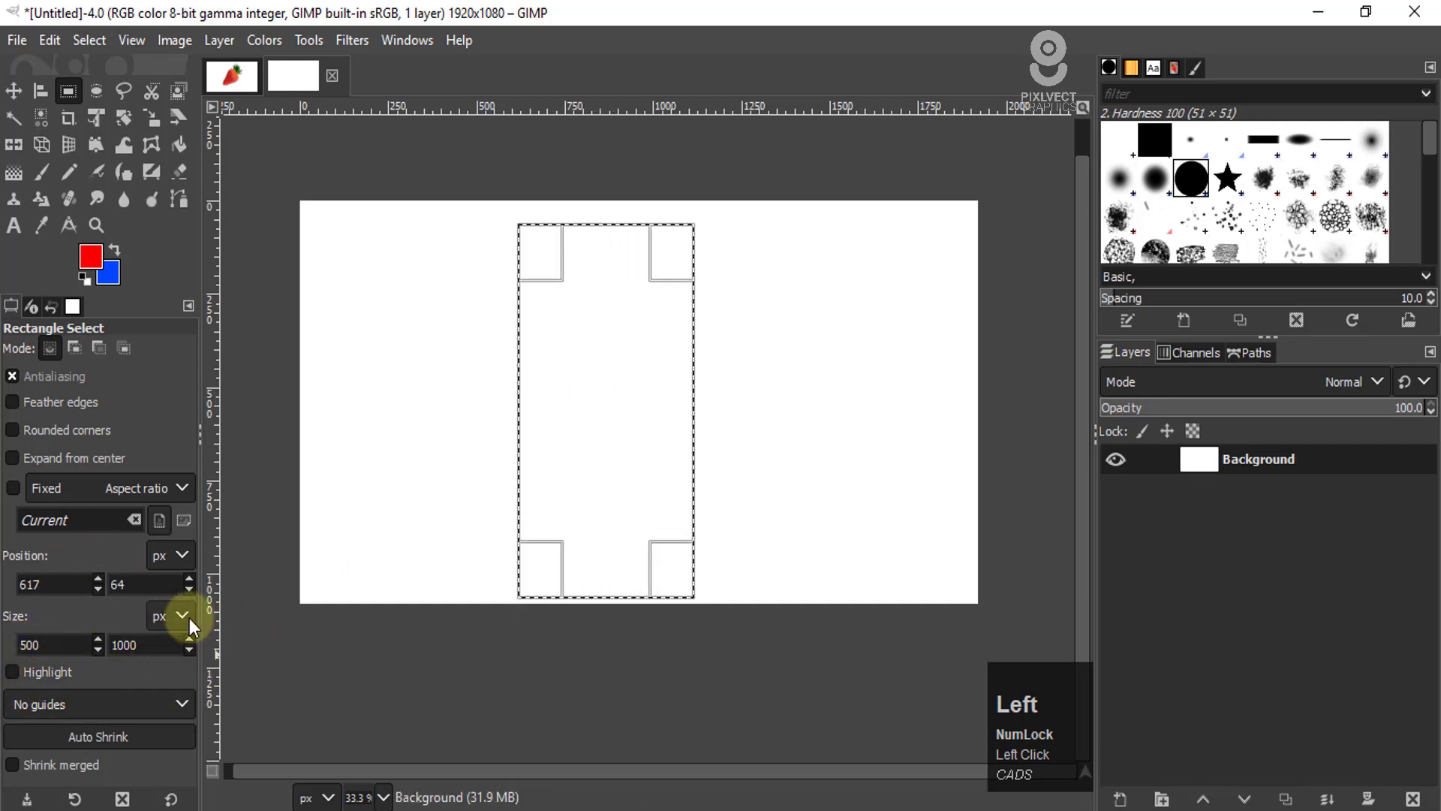
pyautogui.hotkey('ctrl', 'z')
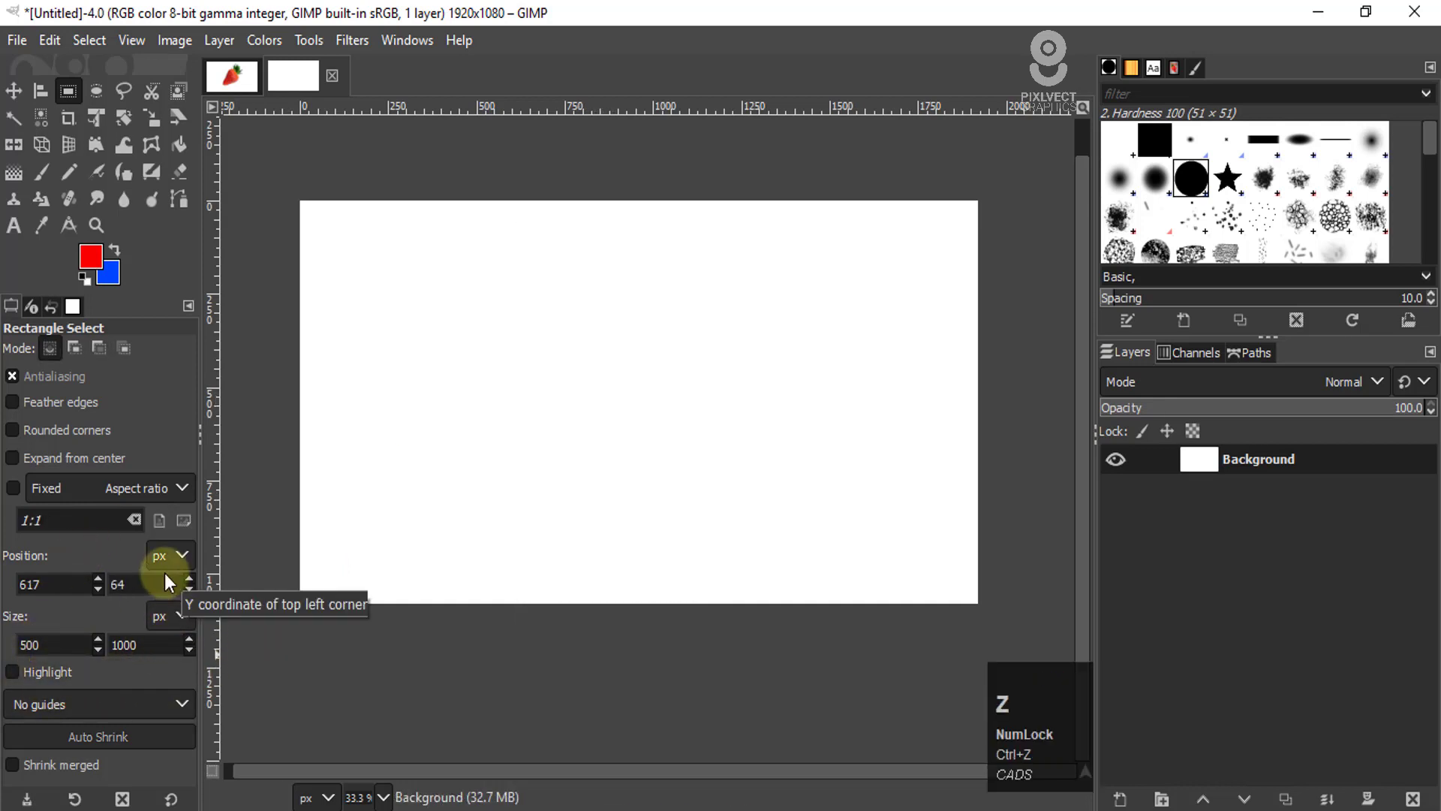
pyautogui.scroll(-1, 131, 584)
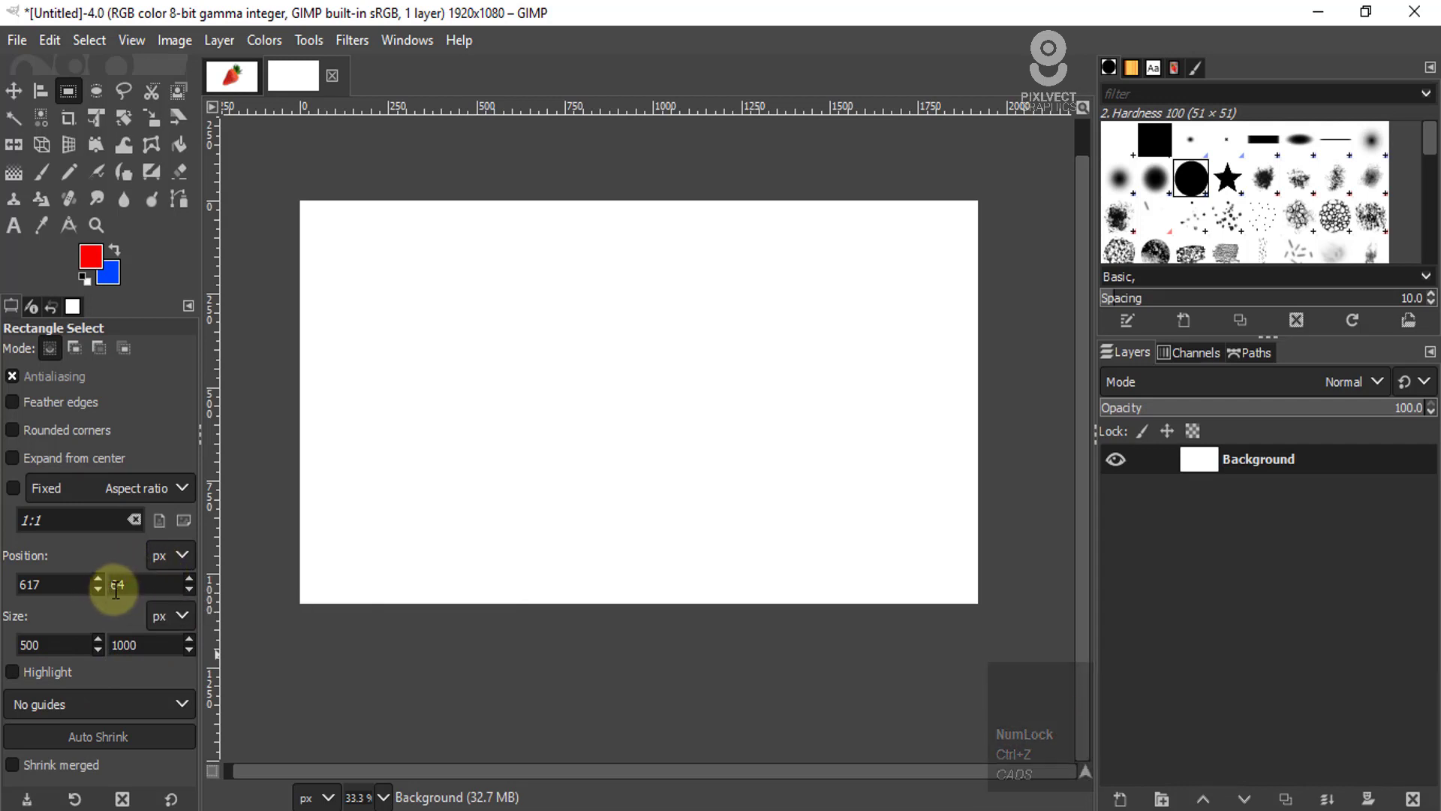
# Step: Turn on the selection highlight and draw a rectangular selection about 1299 × 645 px across the middle of the canvas
pyautogui.click(12, 672)
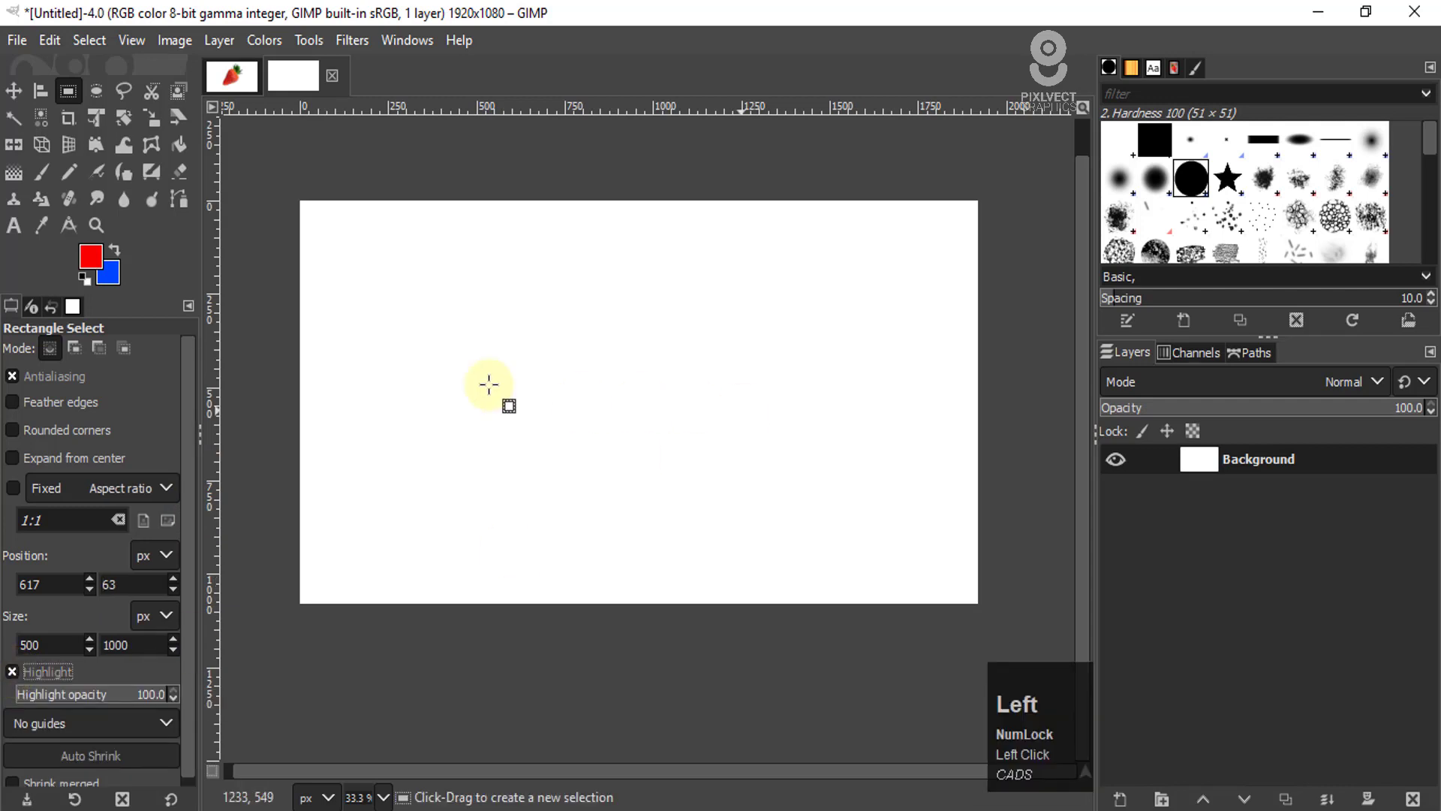
pyautogui.moveTo(402, 292); pyautogui.dragTo(863, 533)
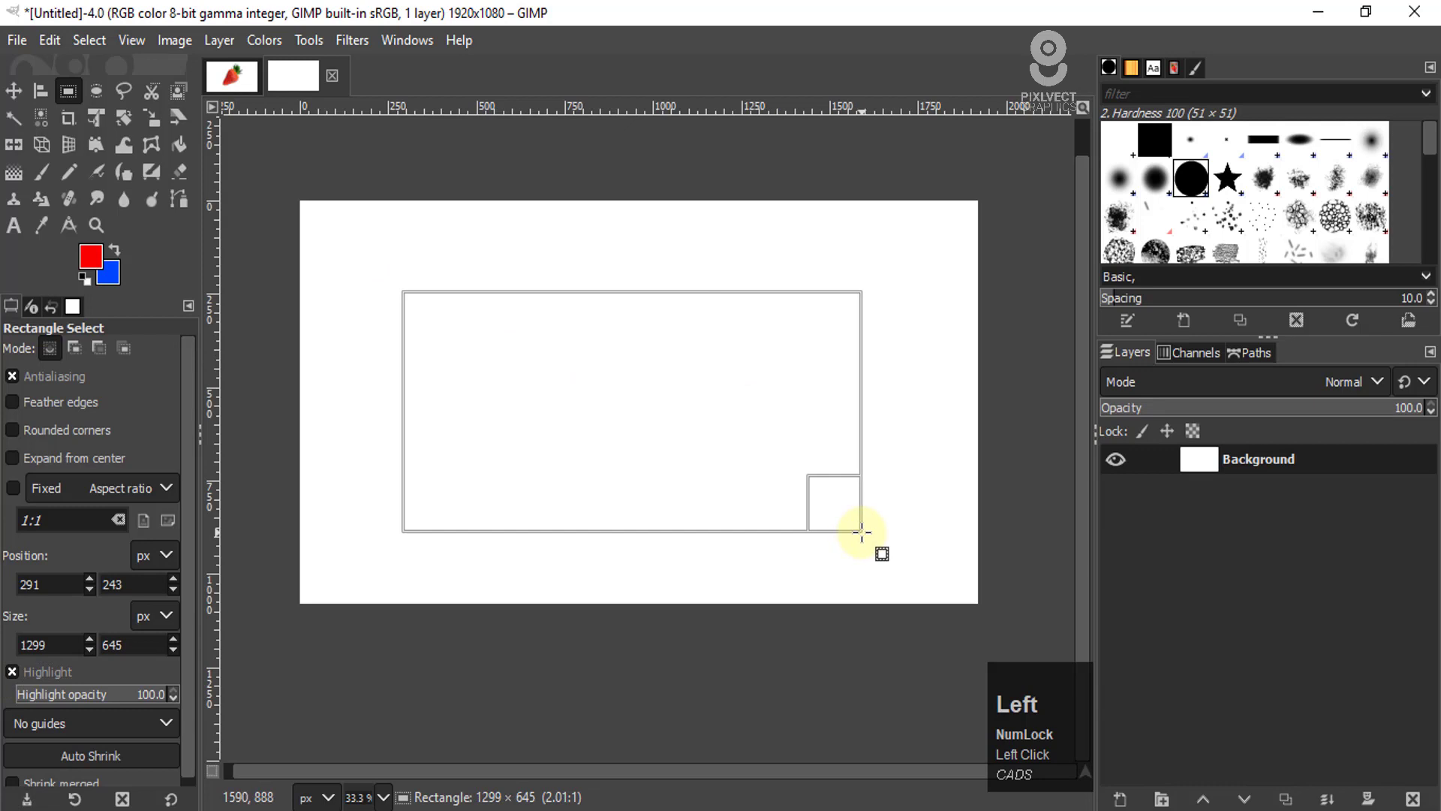
pyautogui.moveTo(862, 533); pyautogui.dragTo(862, 533)
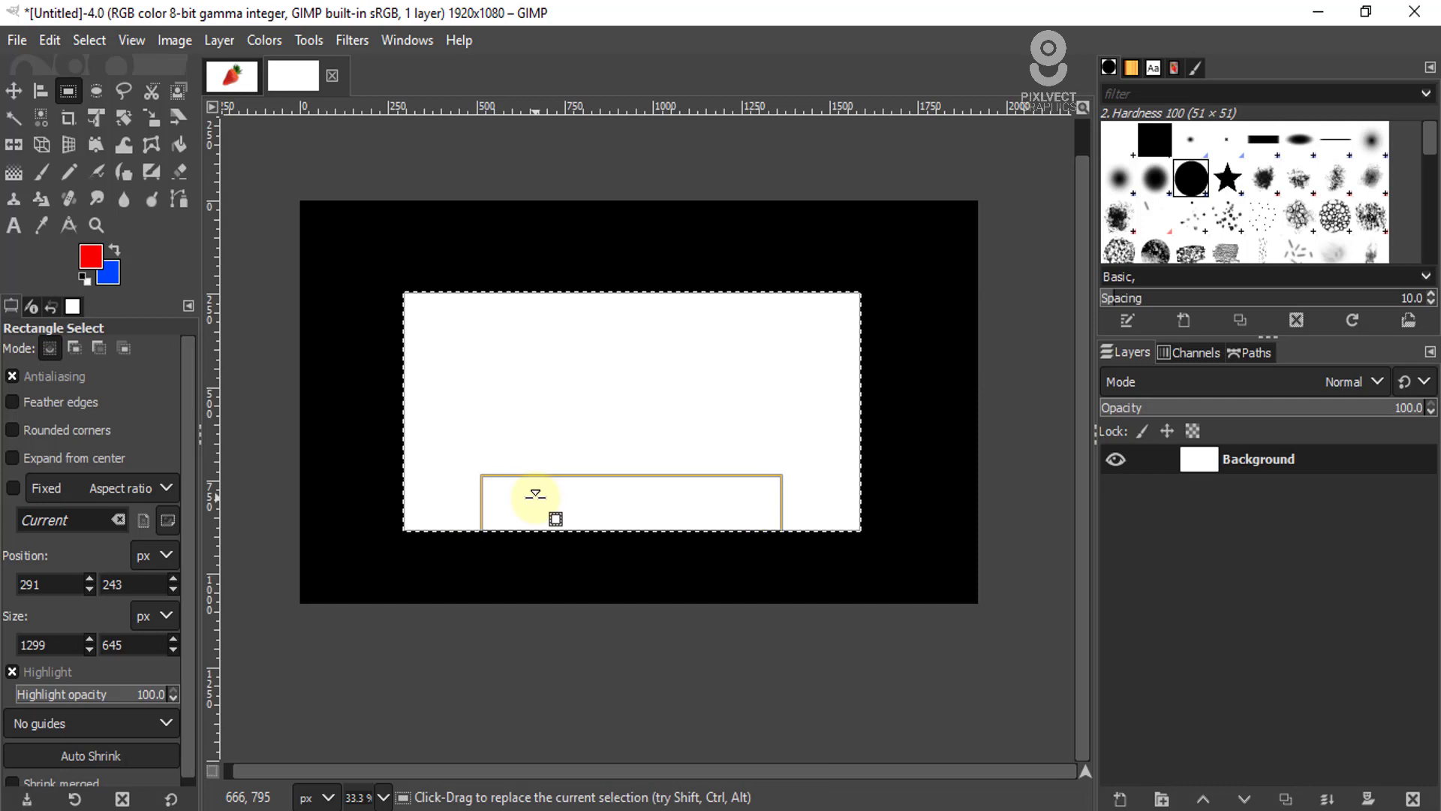
# Step: Try filling the highlighted selection with the red foreground color, and undo back to the blank unselected canvas
pyautogui.hotkey('ctrl', ',')
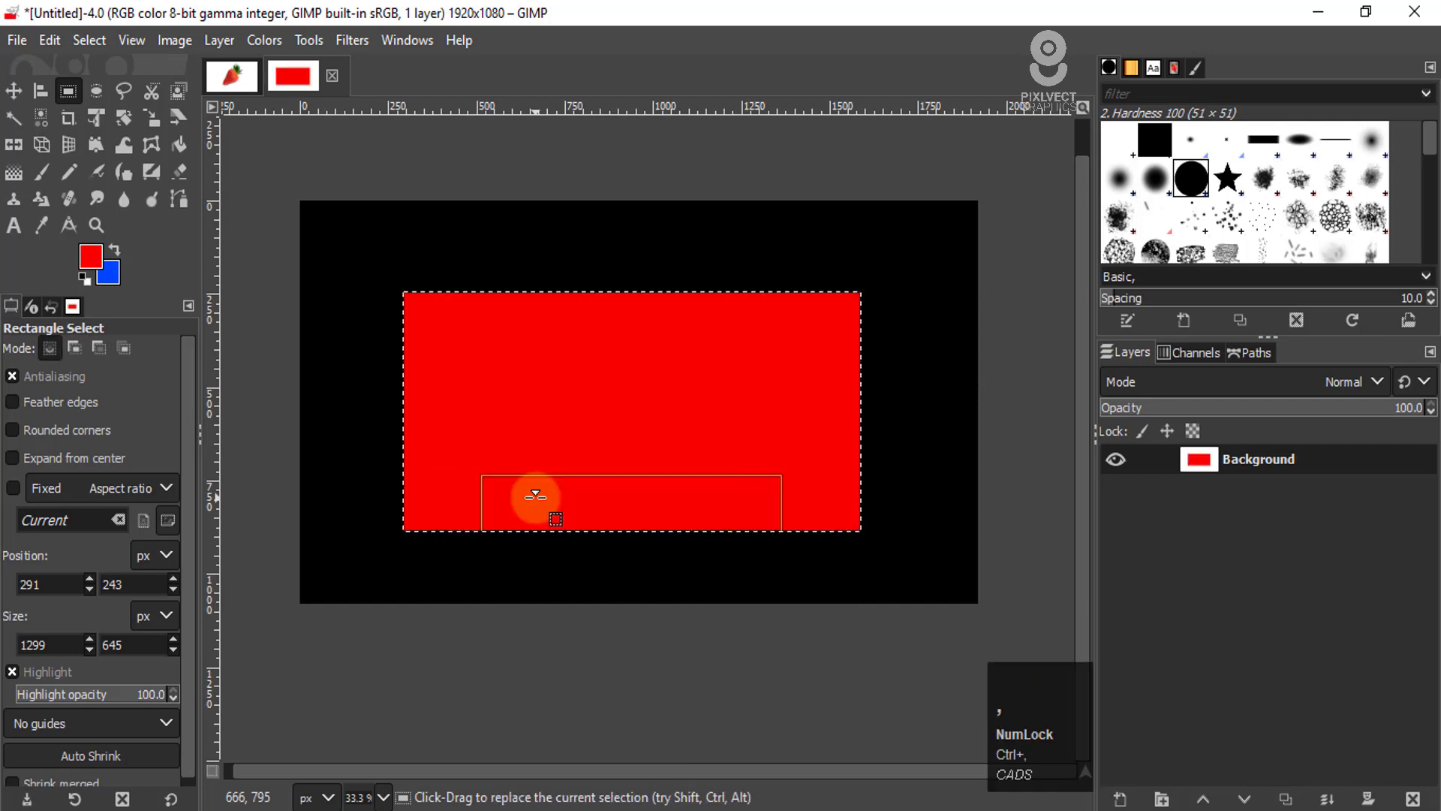
pyautogui.hotkey('ctrl', 'shift', 'a')
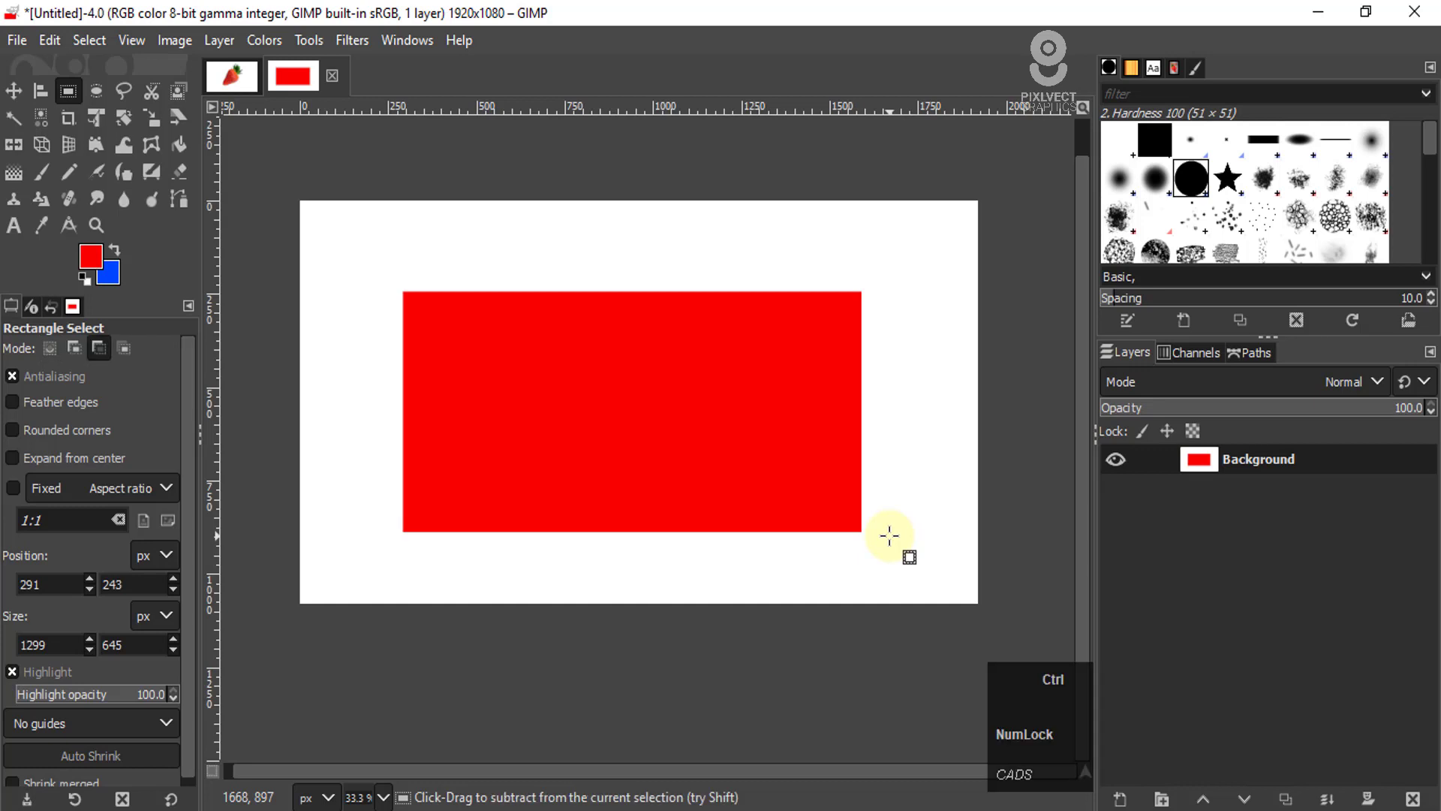
pyautogui.hotkey('ctrl', 'z')
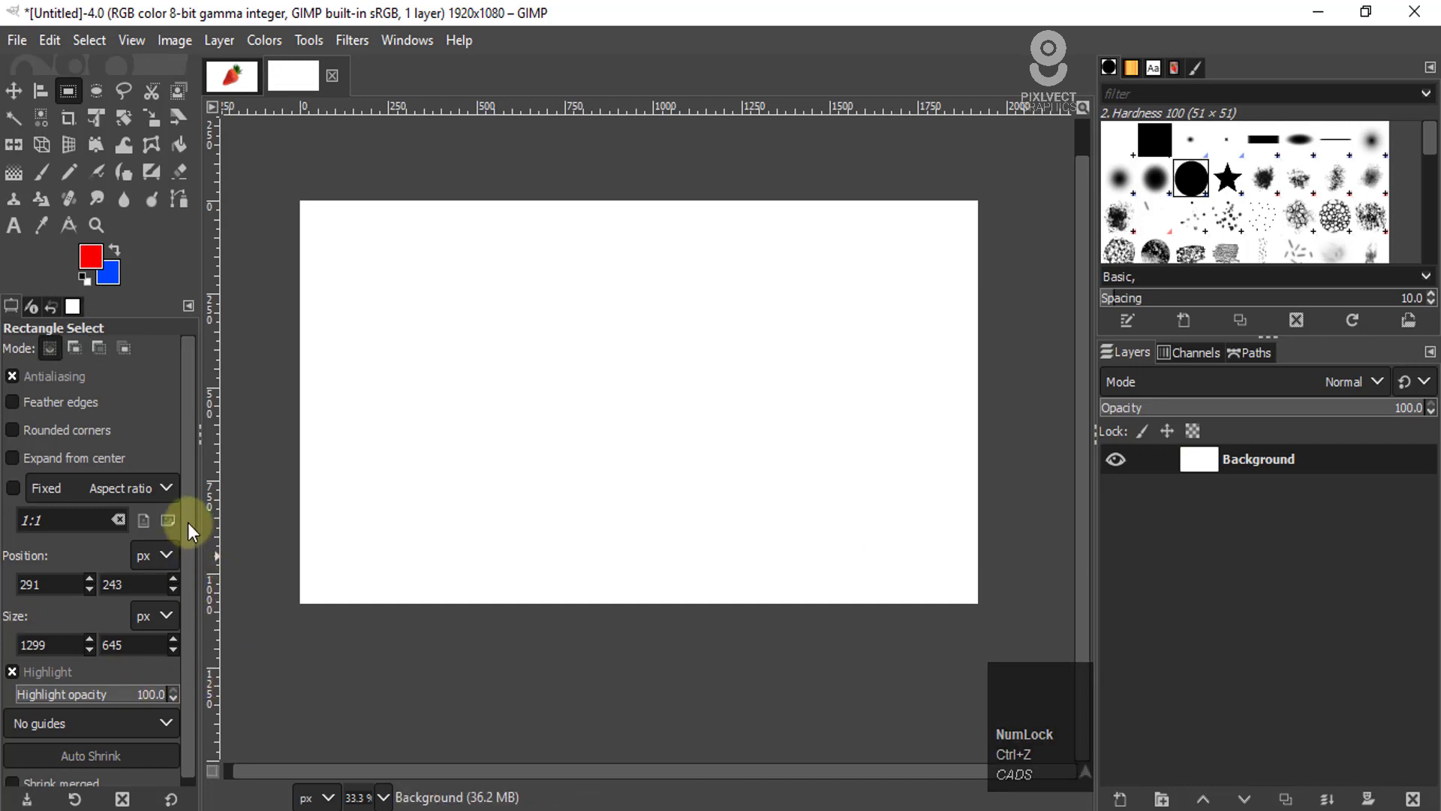
# Step: Set the selection's highlight opacity to 62.2
pyautogui.click(120, 762)
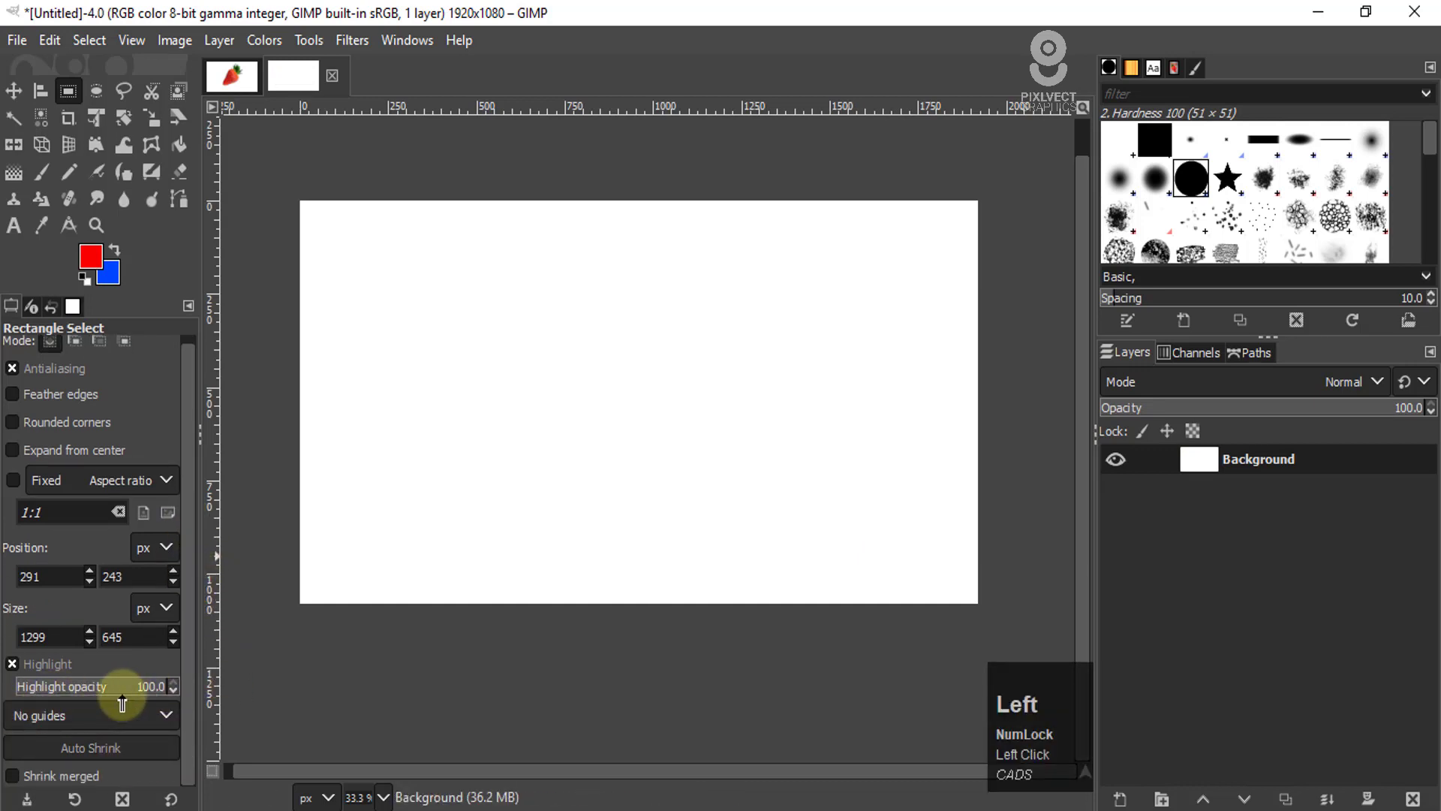
pyautogui.moveTo(142, 686)
pyautogui.mouseDown()
pyautogui.moveTo(90, 683)
pyautogui.moveTo(118, 685)
pyautogui.mouseUp()
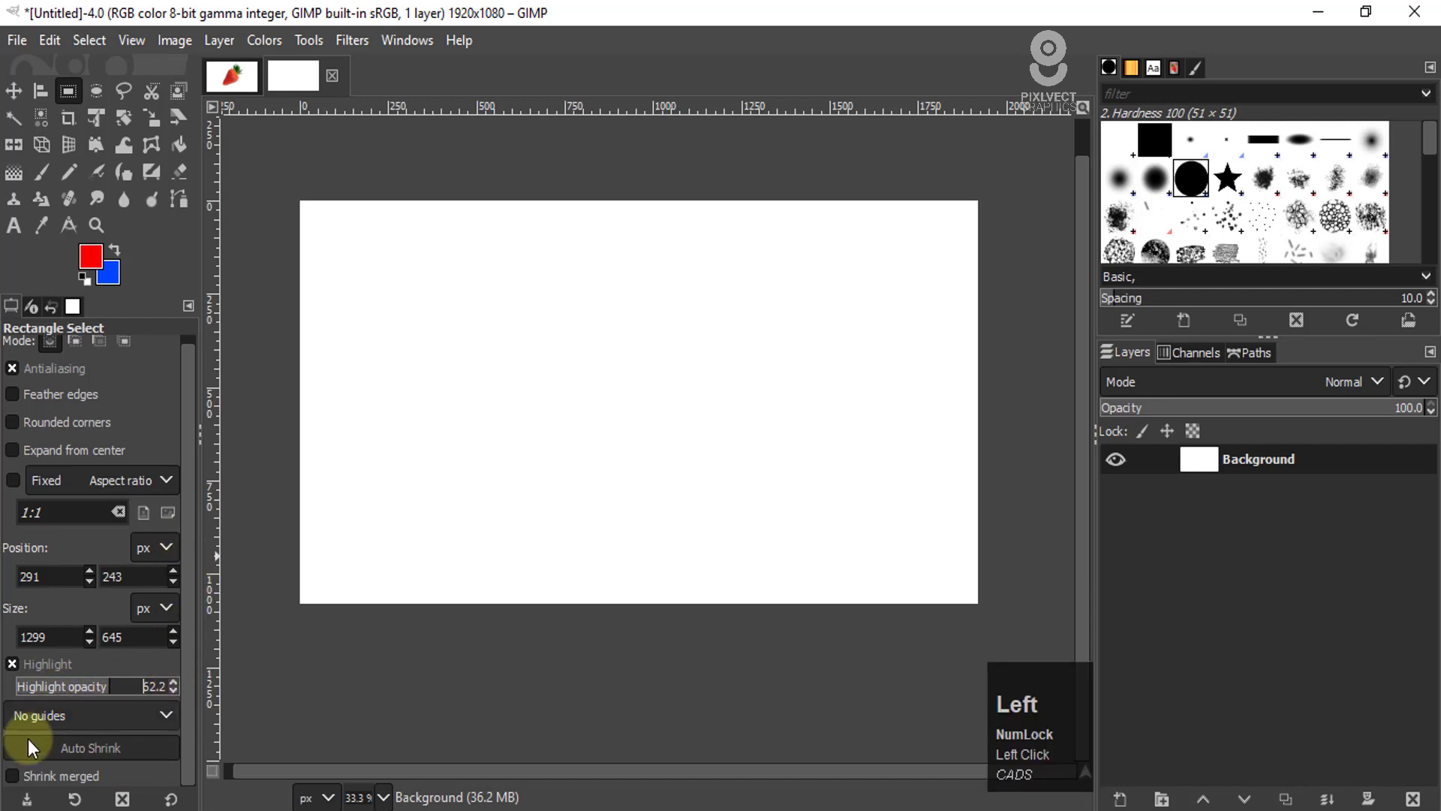
# Step: Try the Center lines guides with a rectangular selection about 1497 × 852 px, and undo the selection
pyautogui.click(138, 710)
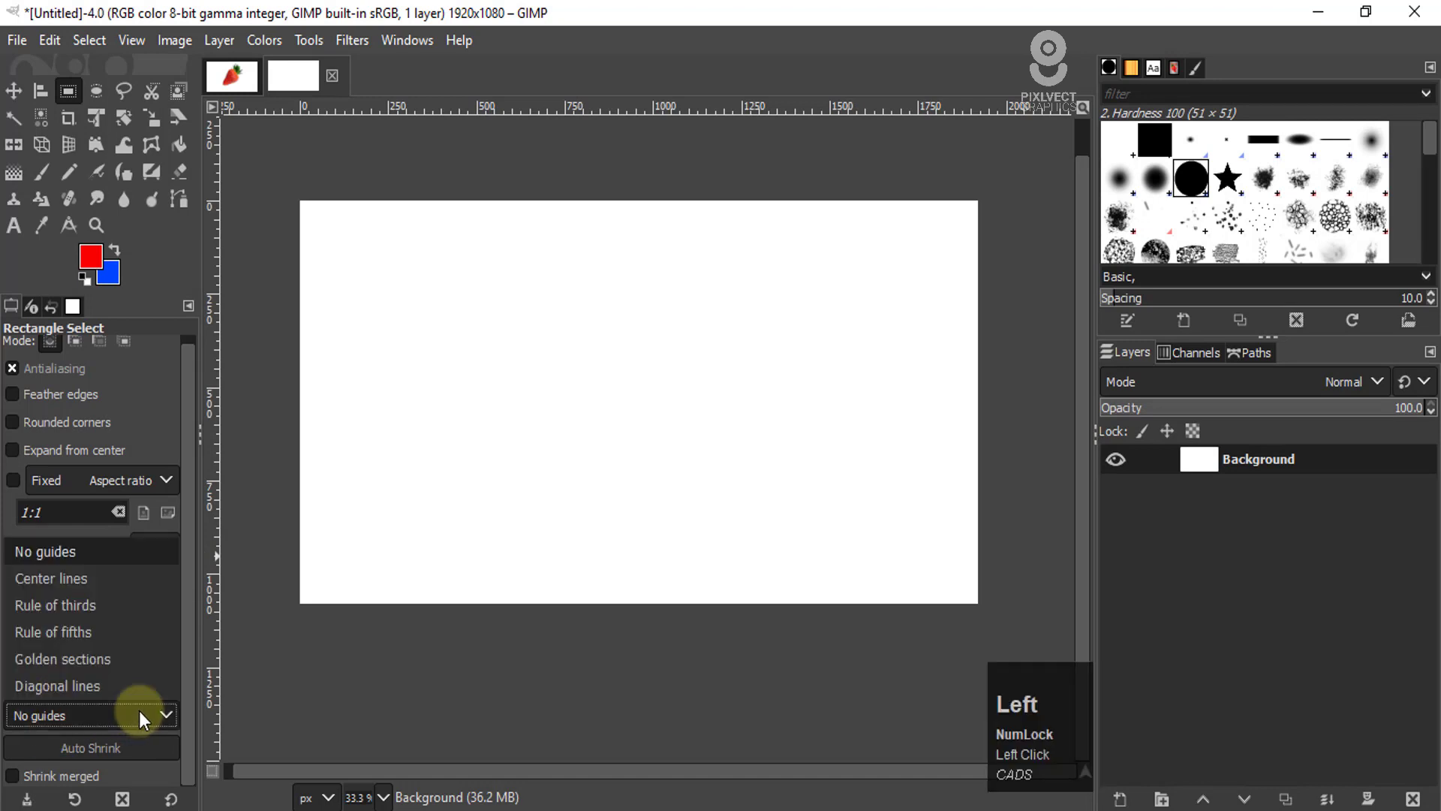
pyautogui.click(34, 581)
pyautogui.moveTo(352, 238); pyautogui.dragTo(881, 557)
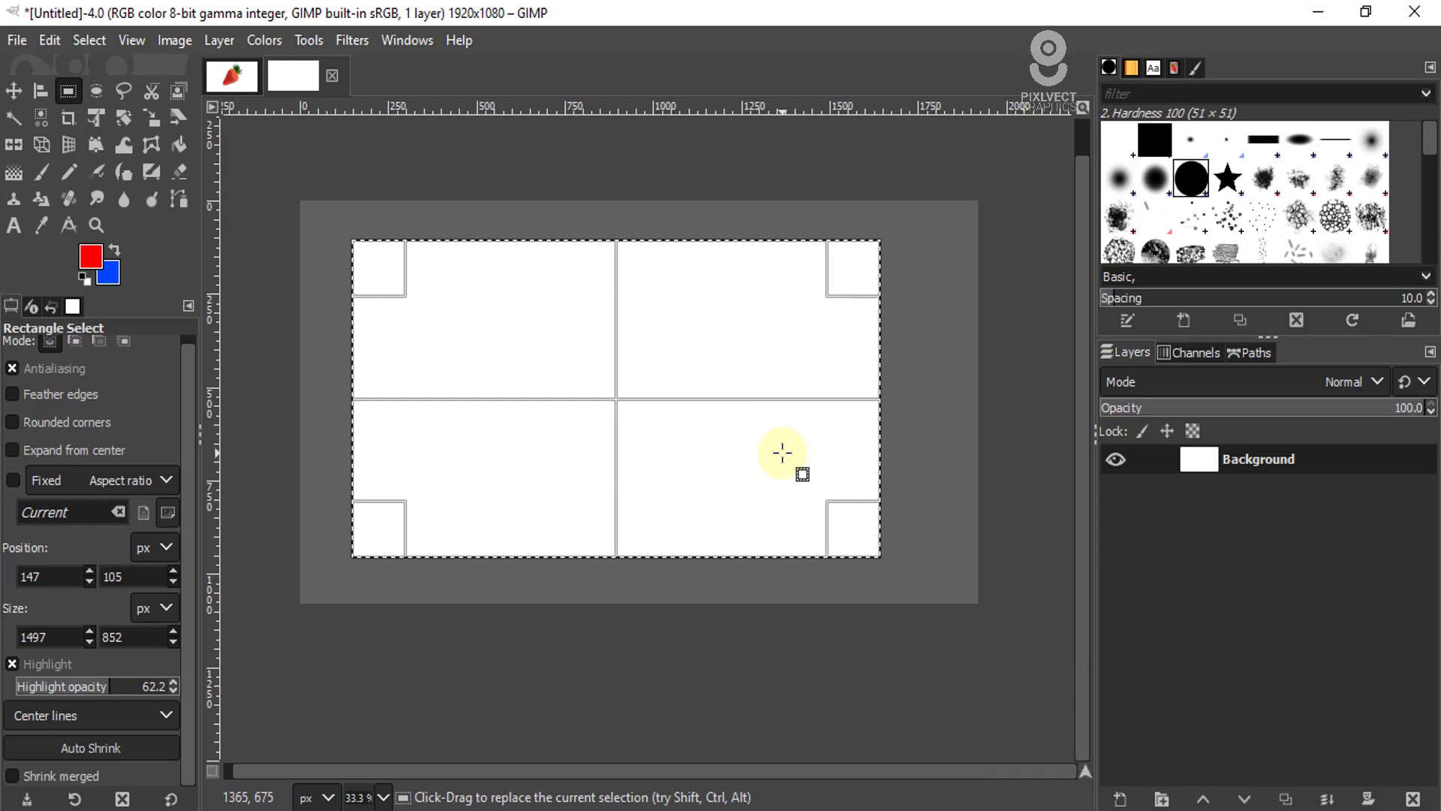
pyautogui.hotkey('ctrl', 'z')
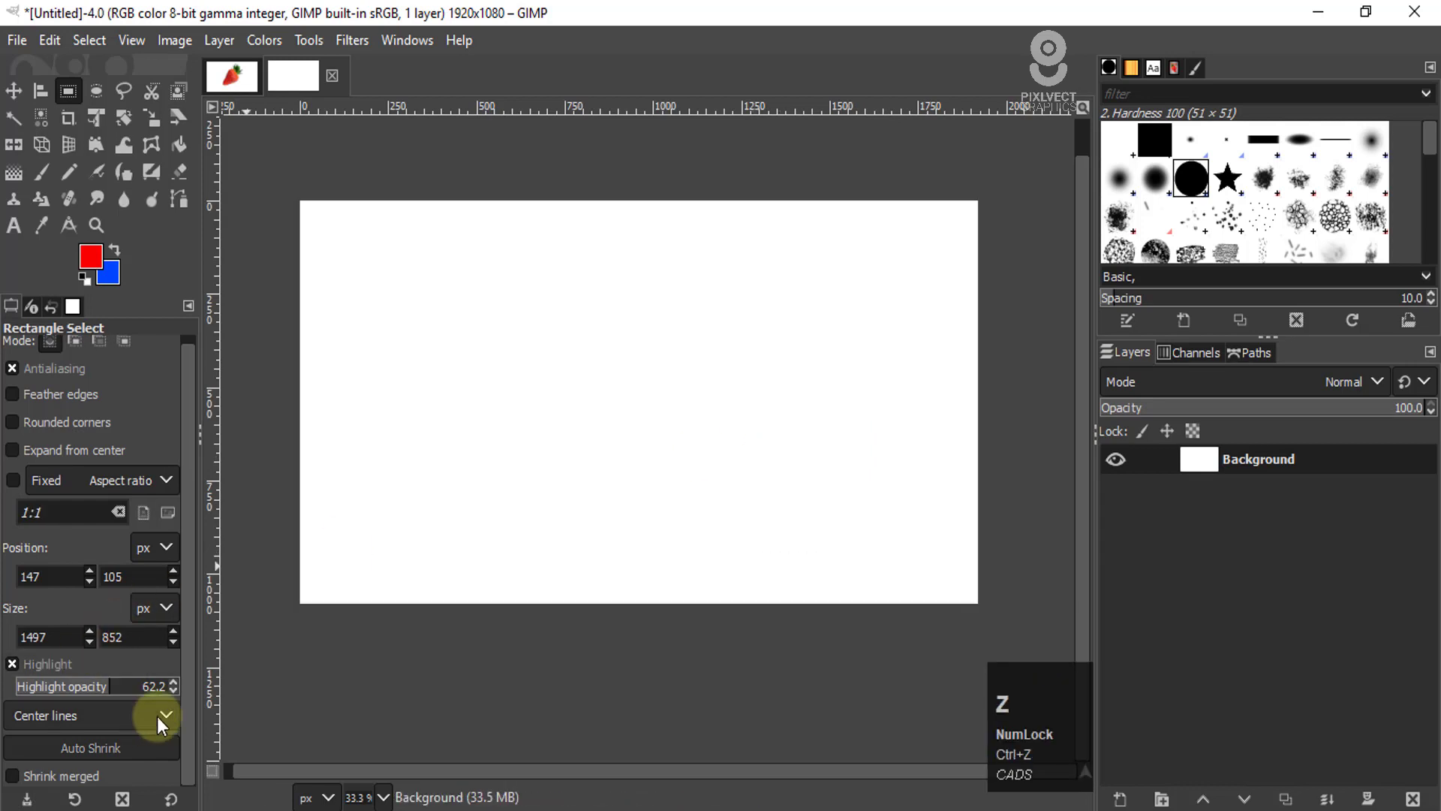
# Step: Set the guides to Rule of thirds and draw a rectangular selection about 1920 × 1074 px over the whole canvas
pyautogui.click(159, 719)
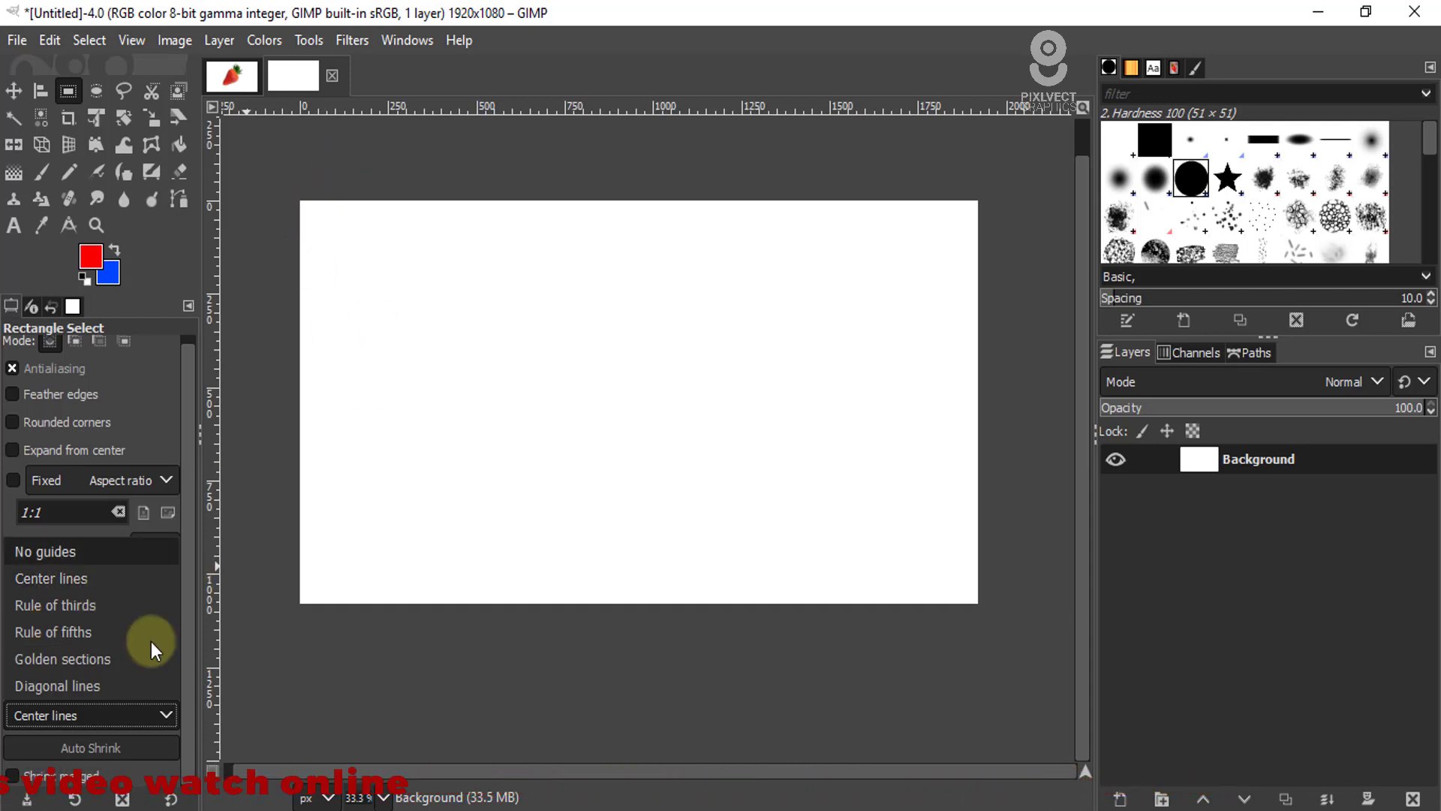
pyautogui.click(83, 100)
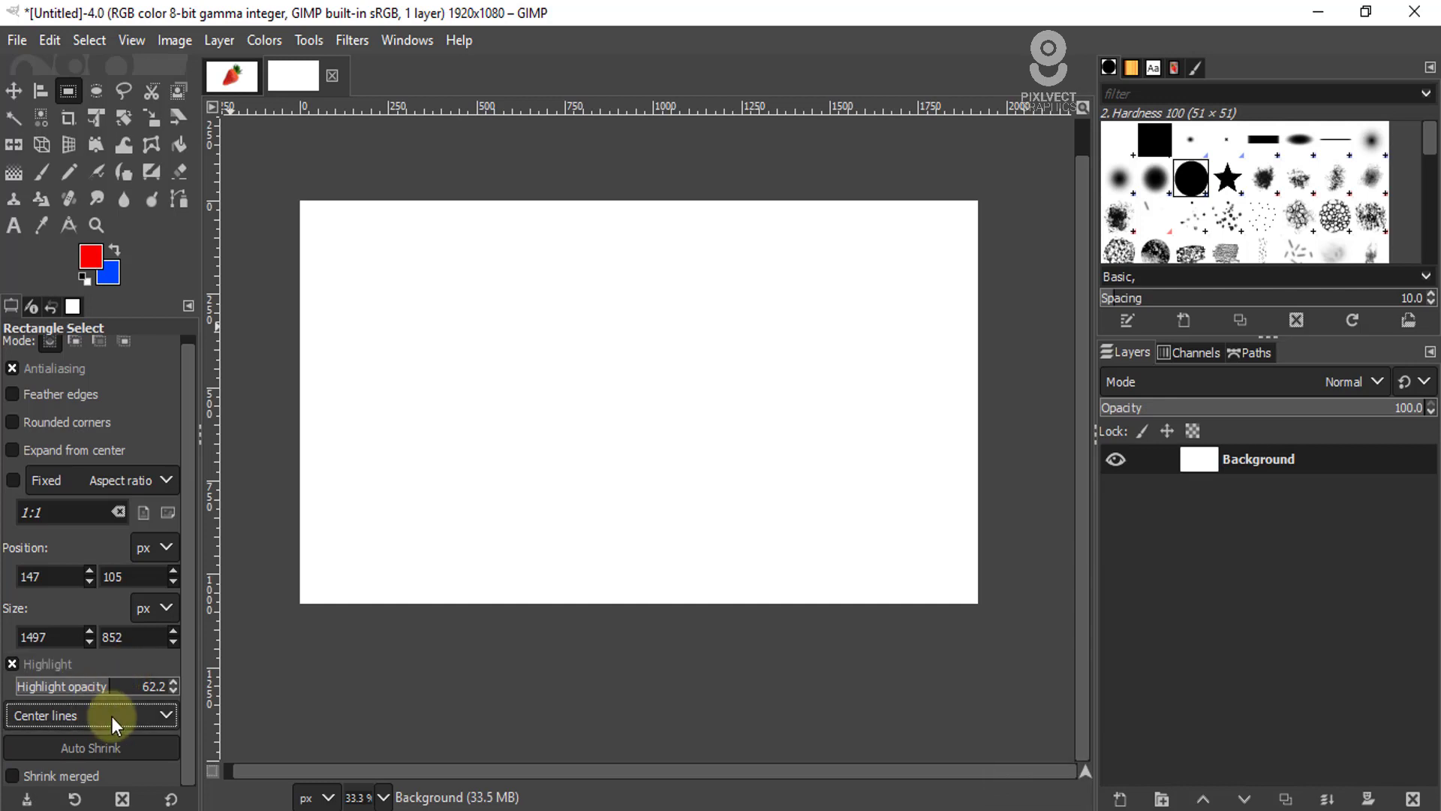
pyautogui.click(153, 715)
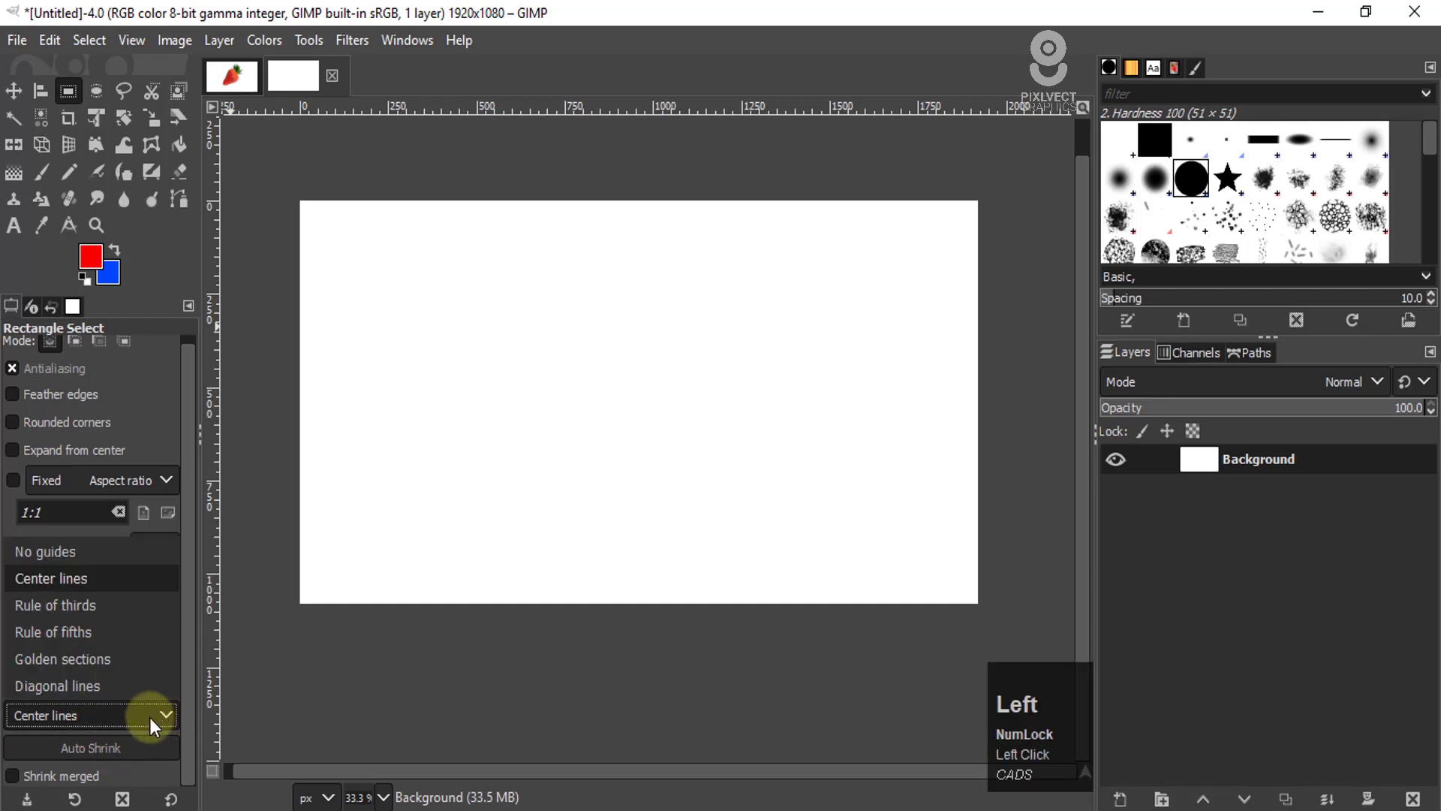
pyautogui.click(65, 607)
pyautogui.moveTo(299, 200); pyautogui.dragTo(975, 601)
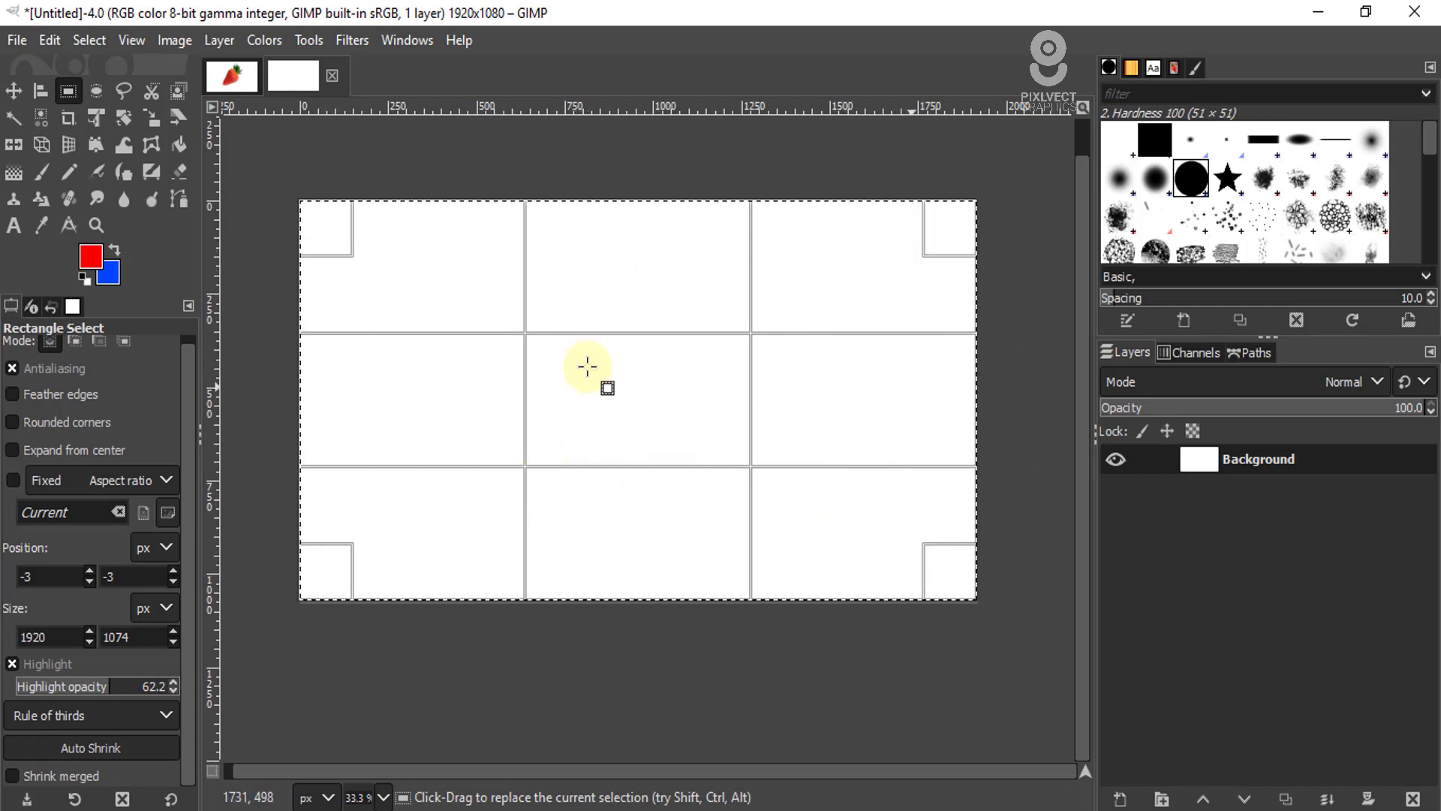
pyautogui.click(334, 757)
pyautogui.hotkey('ctrl', 'z')
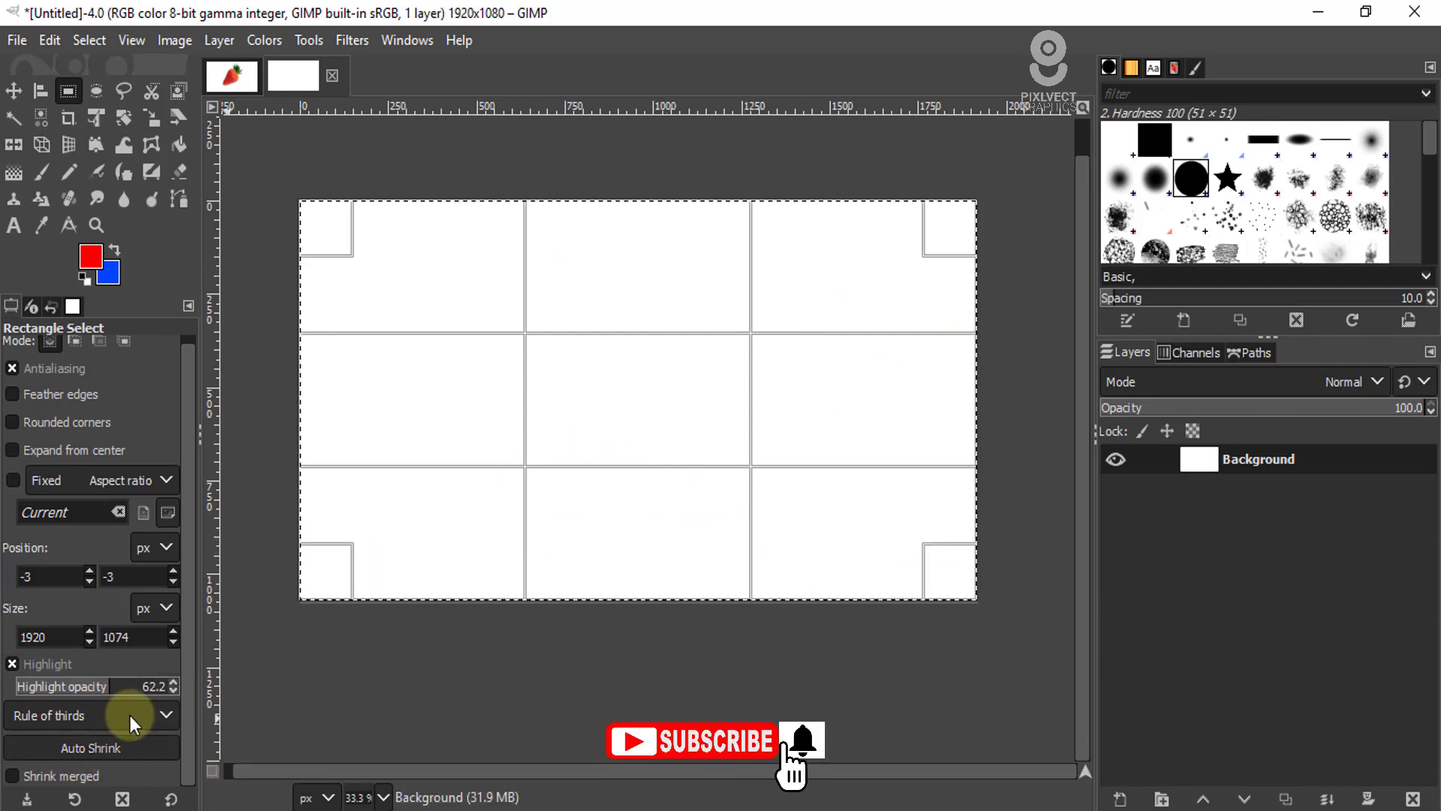
# Step: Preview the Rule of fifths guides and the Golden sections guides on the canvas-wide selection
pyautogui.click(168, 710)
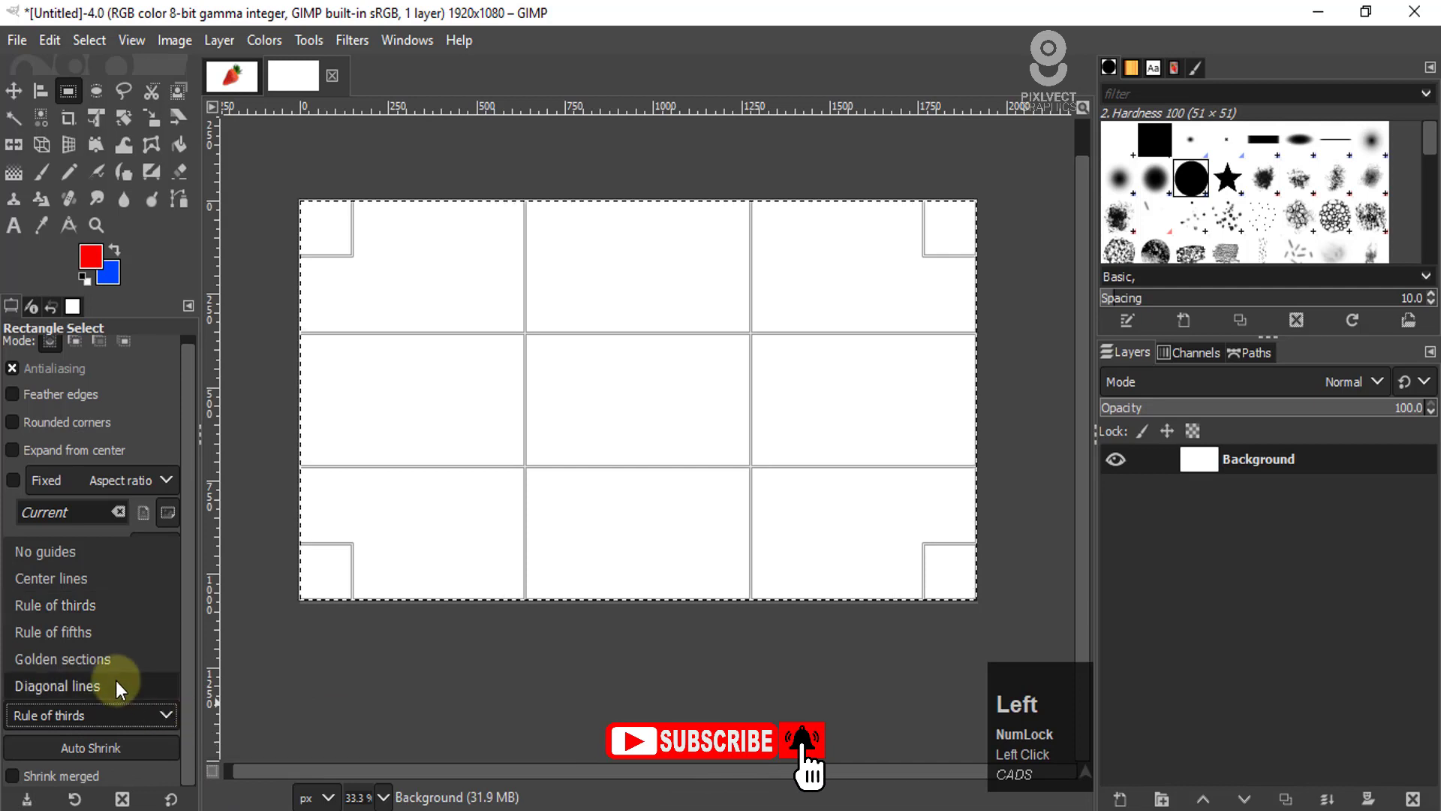
pyautogui.click(125, 636)
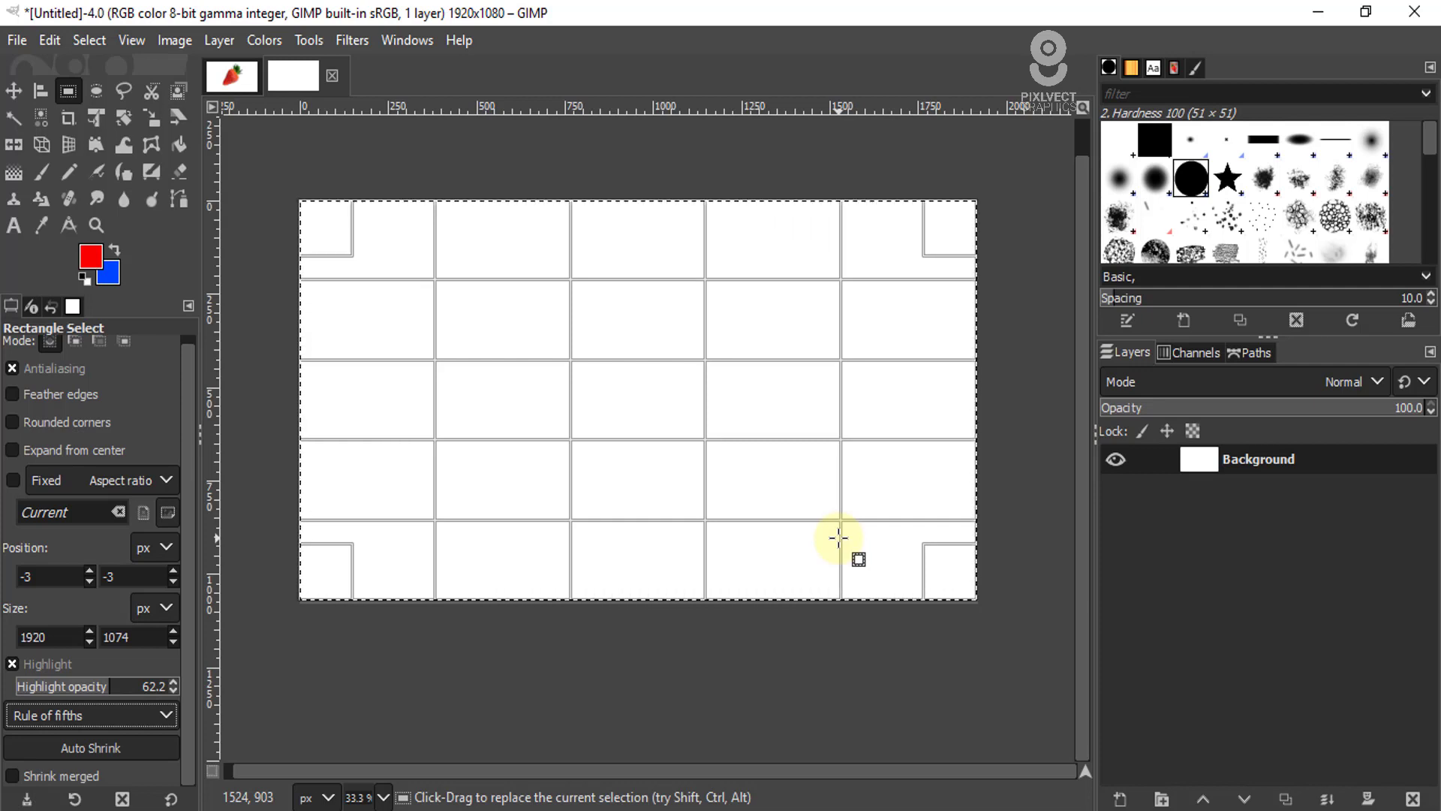
pyautogui.click(162, 714)
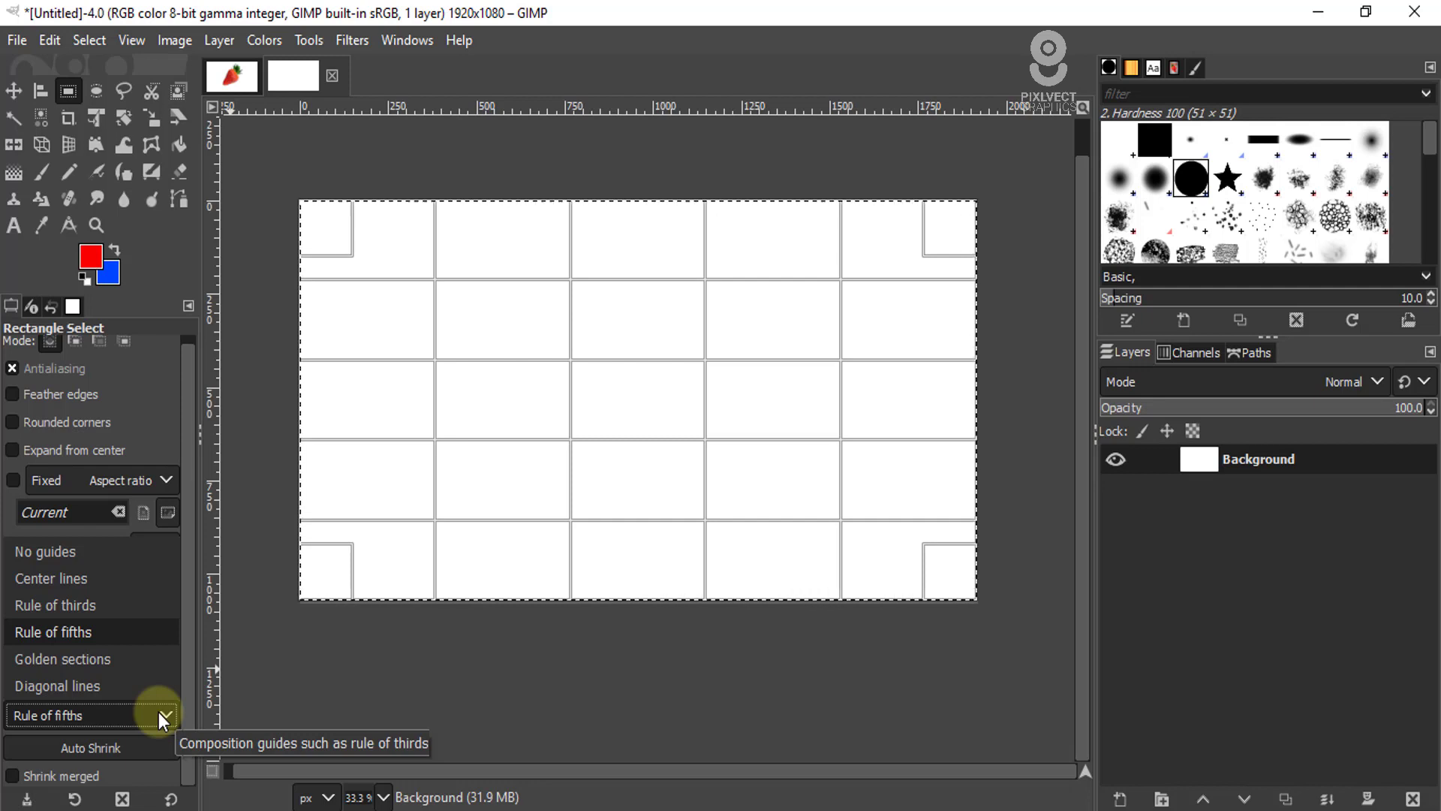
pyautogui.click(92, 661)
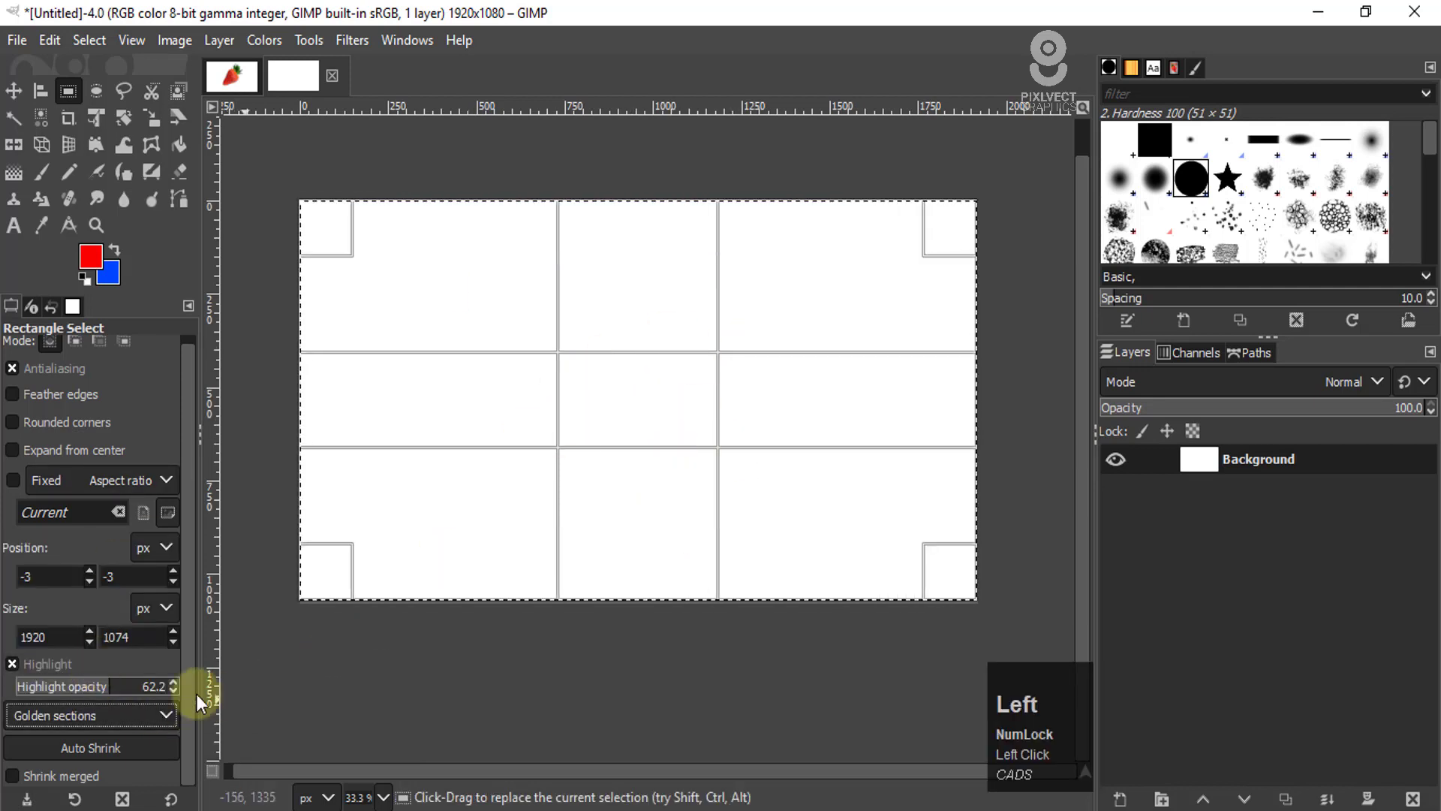
# Step: Set the selection's guides to Diagonal lines and turn off the highlight
pyautogui.click(159, 710)
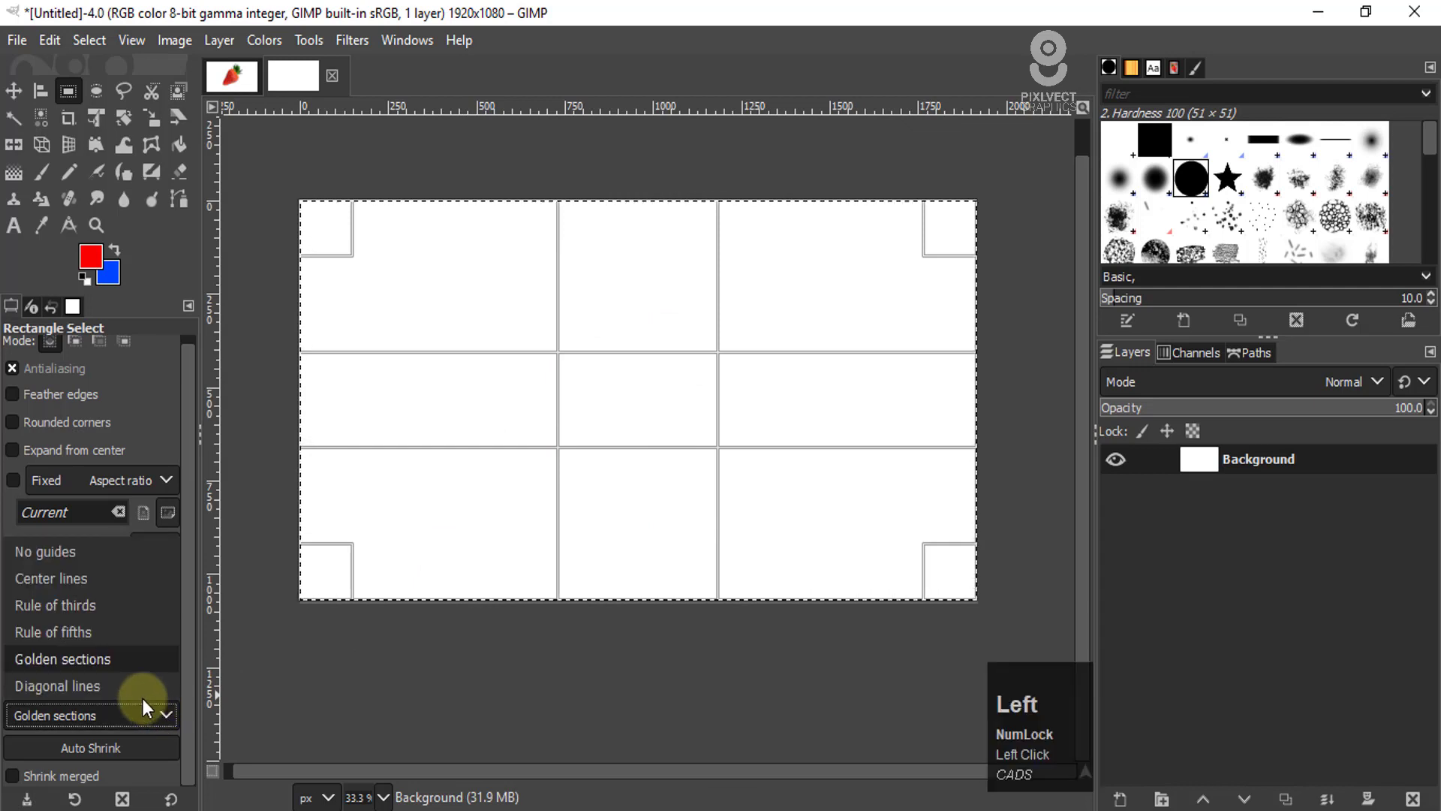
pyautogui.click(142, 692)
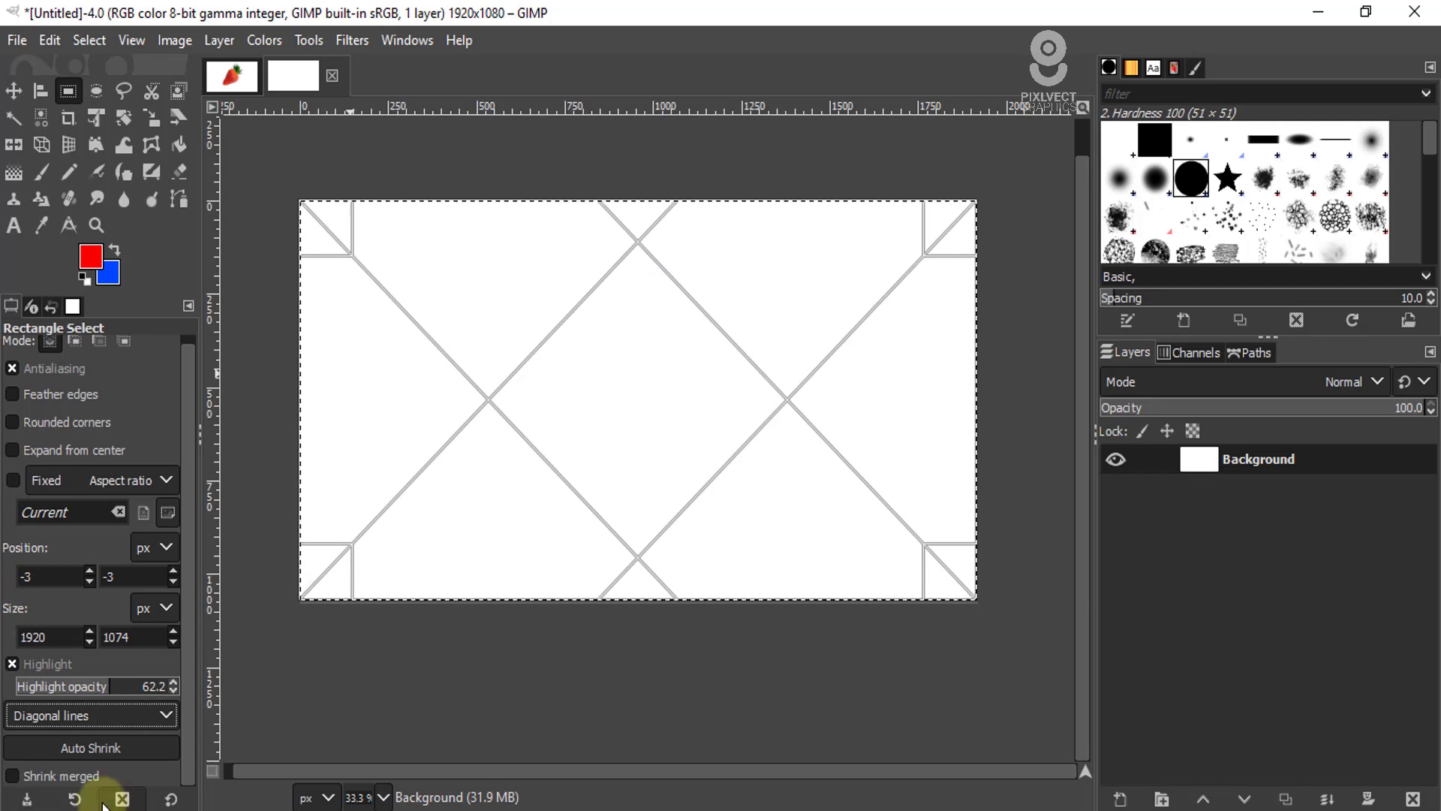
pyautogui.click(30, 665)
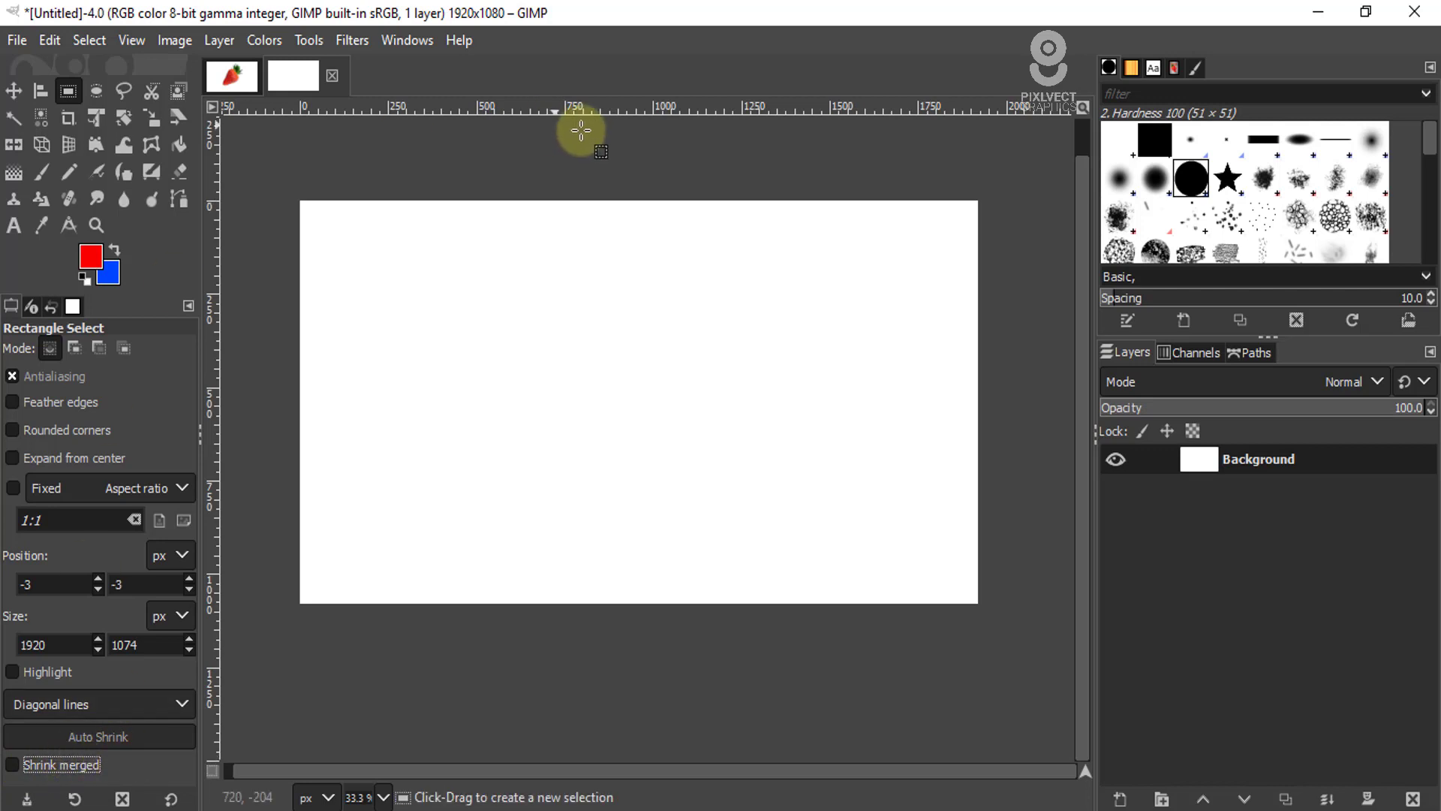
# Step: In the strawberry image, activate the strawberry layer and draw an elliptical selection about 819 × 798 px around the fruit
pyautogui.click(242, 75)
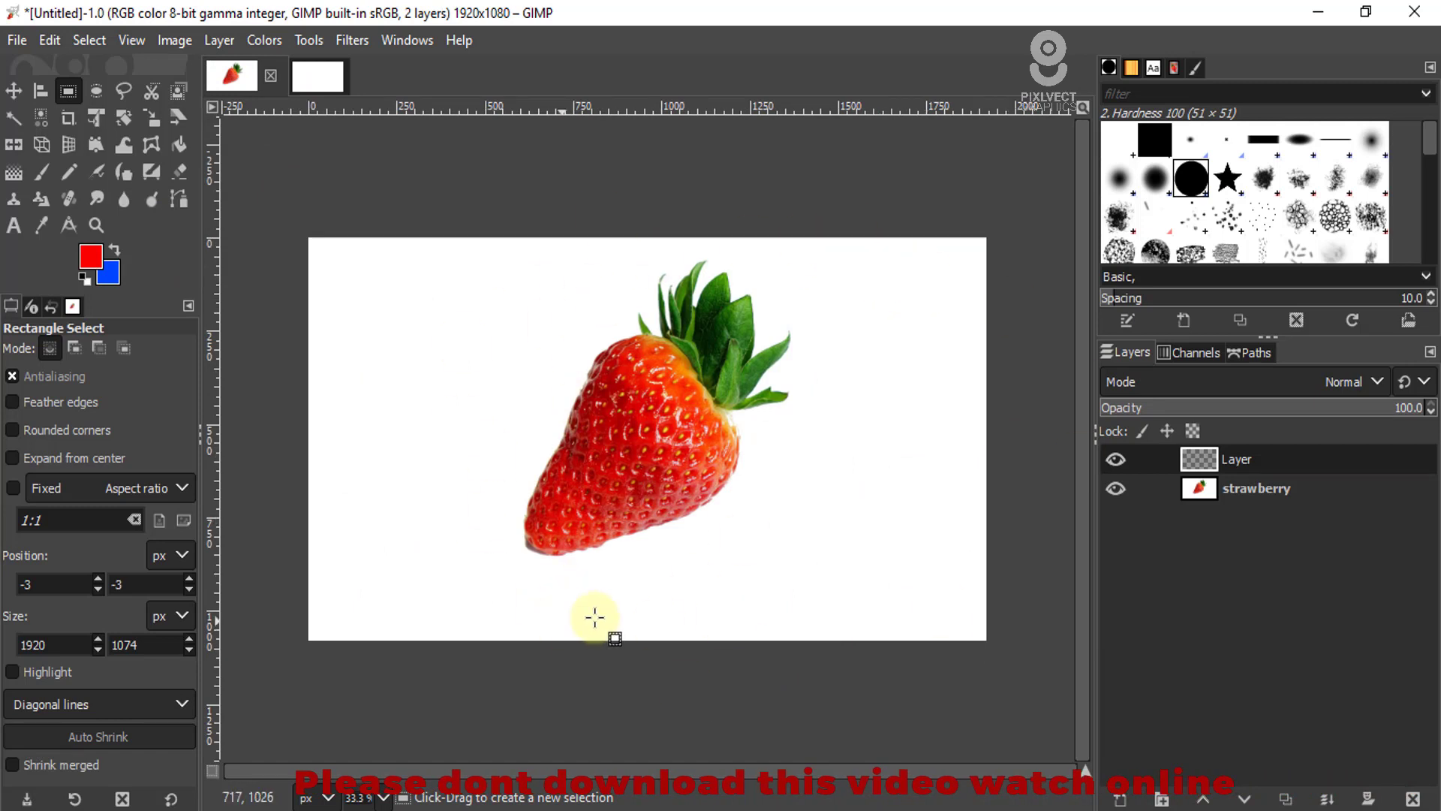
pyautogui.click(1231, 488)
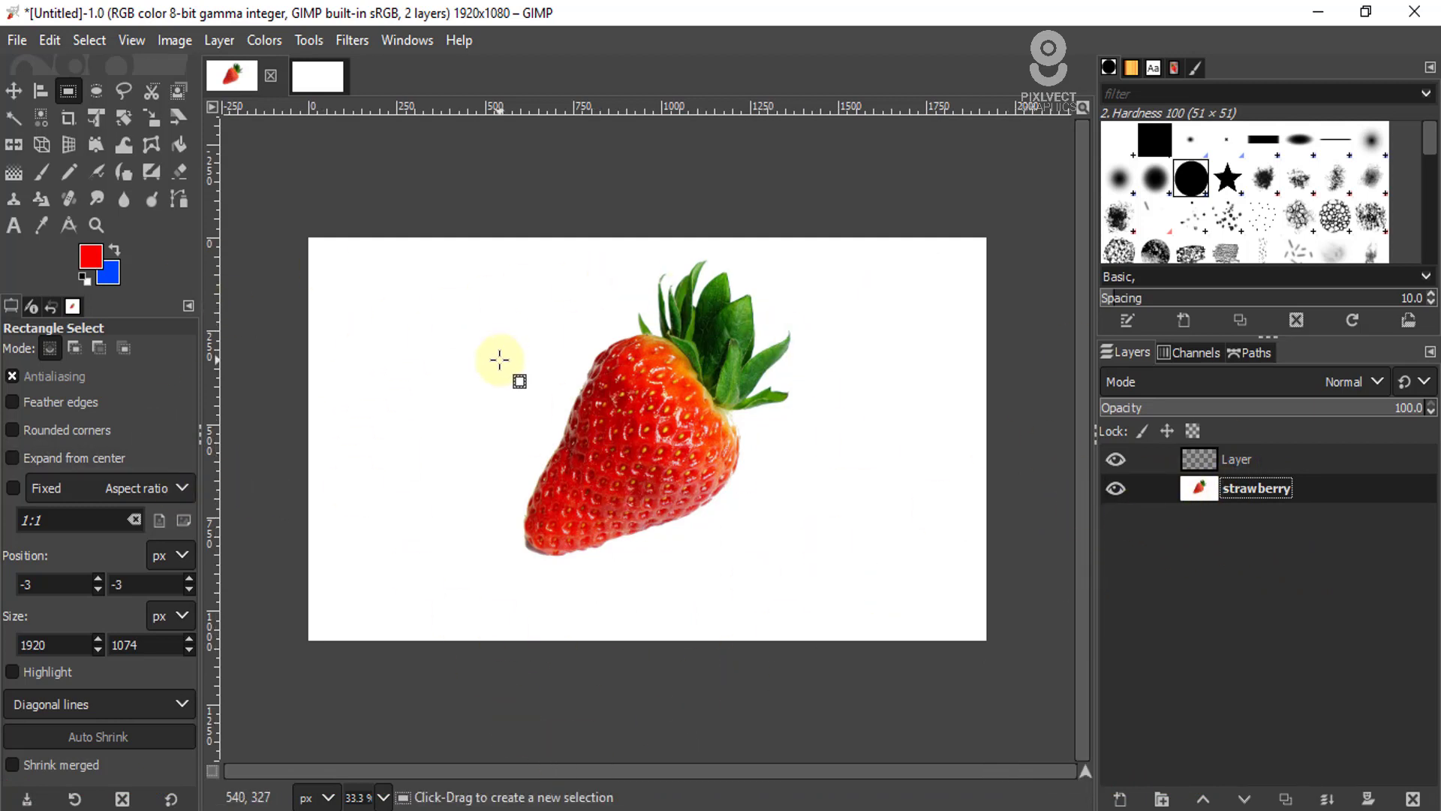
pyautogui.click(95, 118)
pyautogui.click(96, 91)
pyautogui.moveTo(460, 312); pyautogui.dragTo(749, 609)
pyautogui.moveTo(685, 531); pyautogui.dragTo(613, 494)
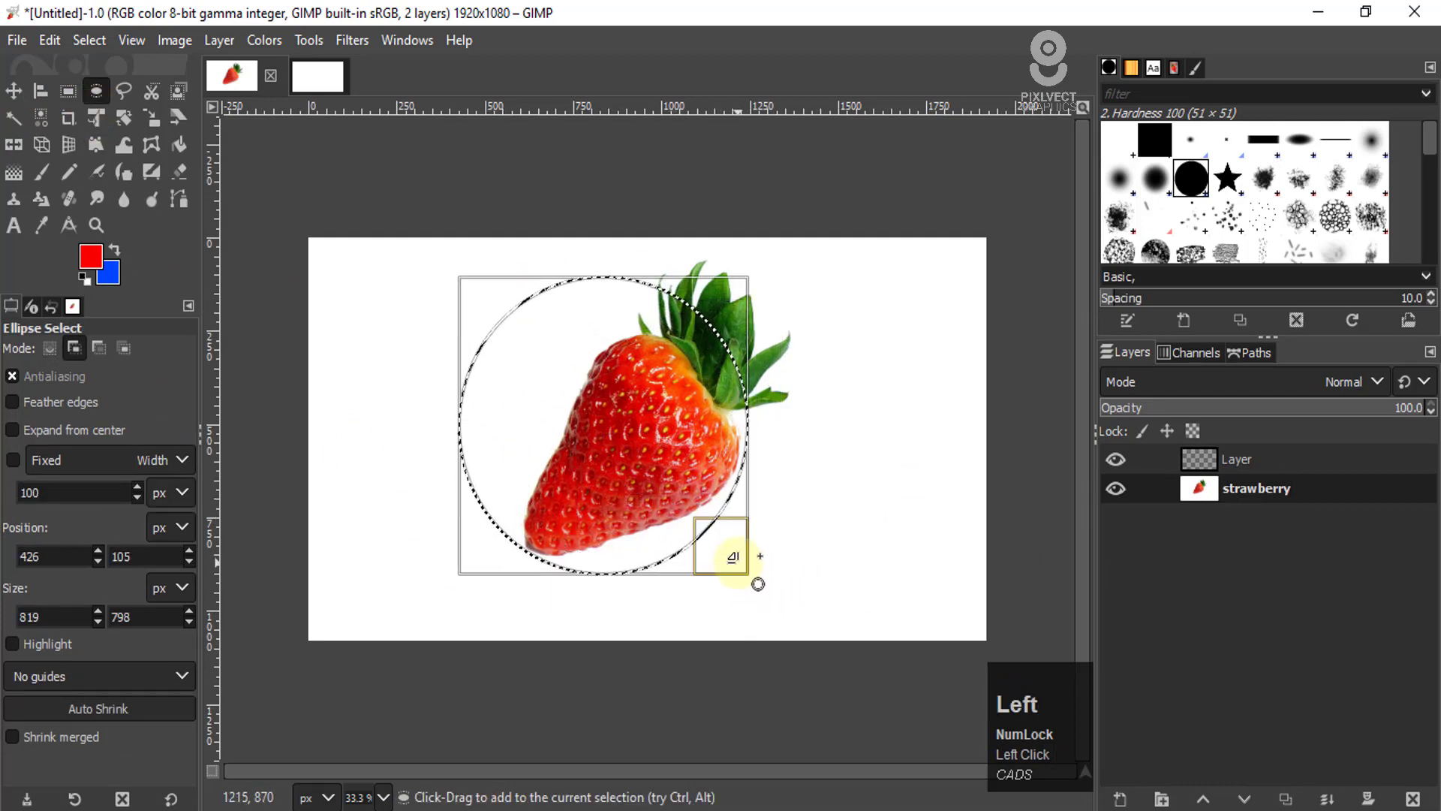
# Step: Add an ellipse about 978 × 993 px at about 468, 3 px to the selection so it encloses the whole strawberry
pyautogui.keyDown('shift'); pyautogui.click(736, 559); pyautogui.keyUp('shift')
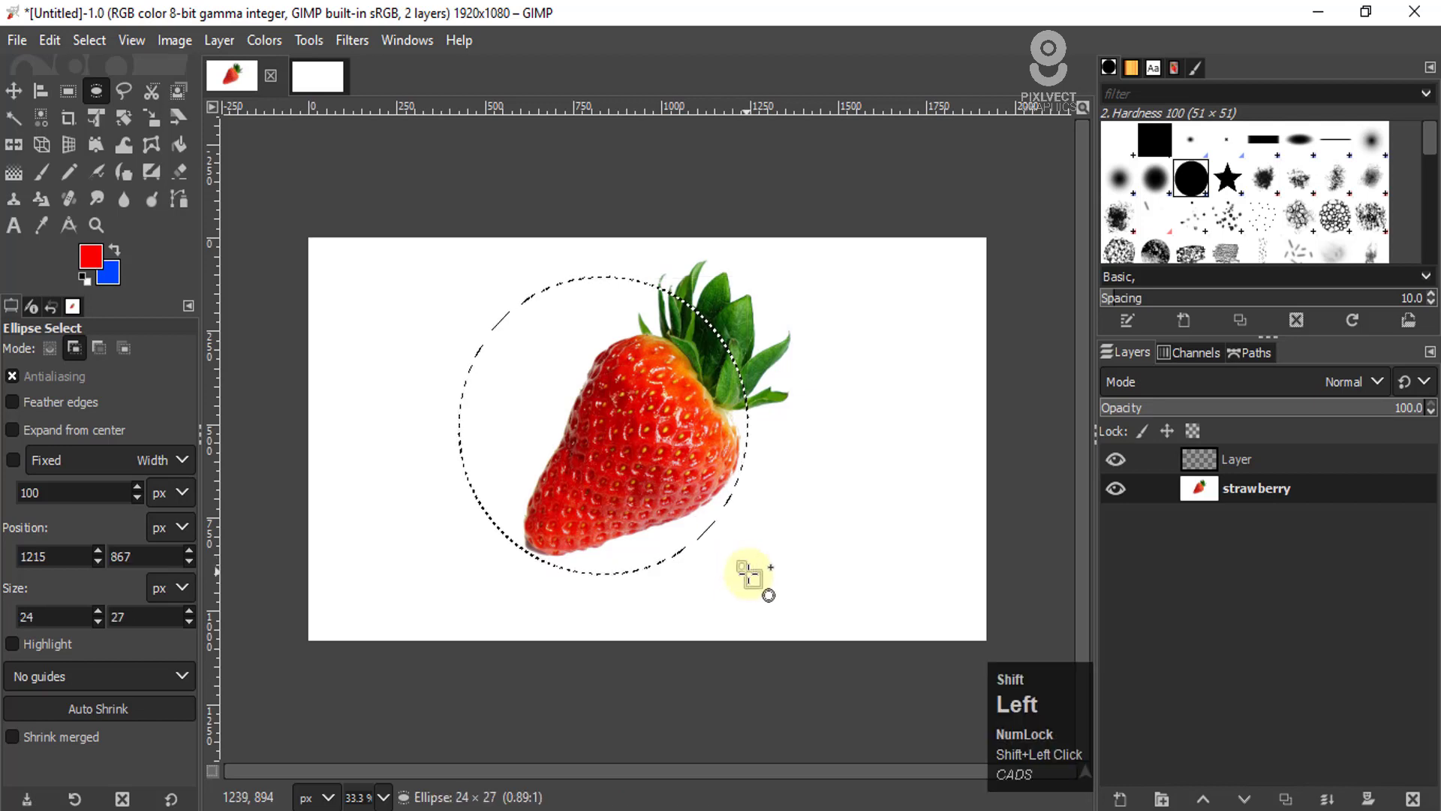
pyautogui.hotkey('ctrl', 'z')
pyautogui.moveTo(721, 552); pyautogui.dragTo(781, 623)
pyautogui.moveTo(714, 554); pyautogui.dragTo(729, 515)
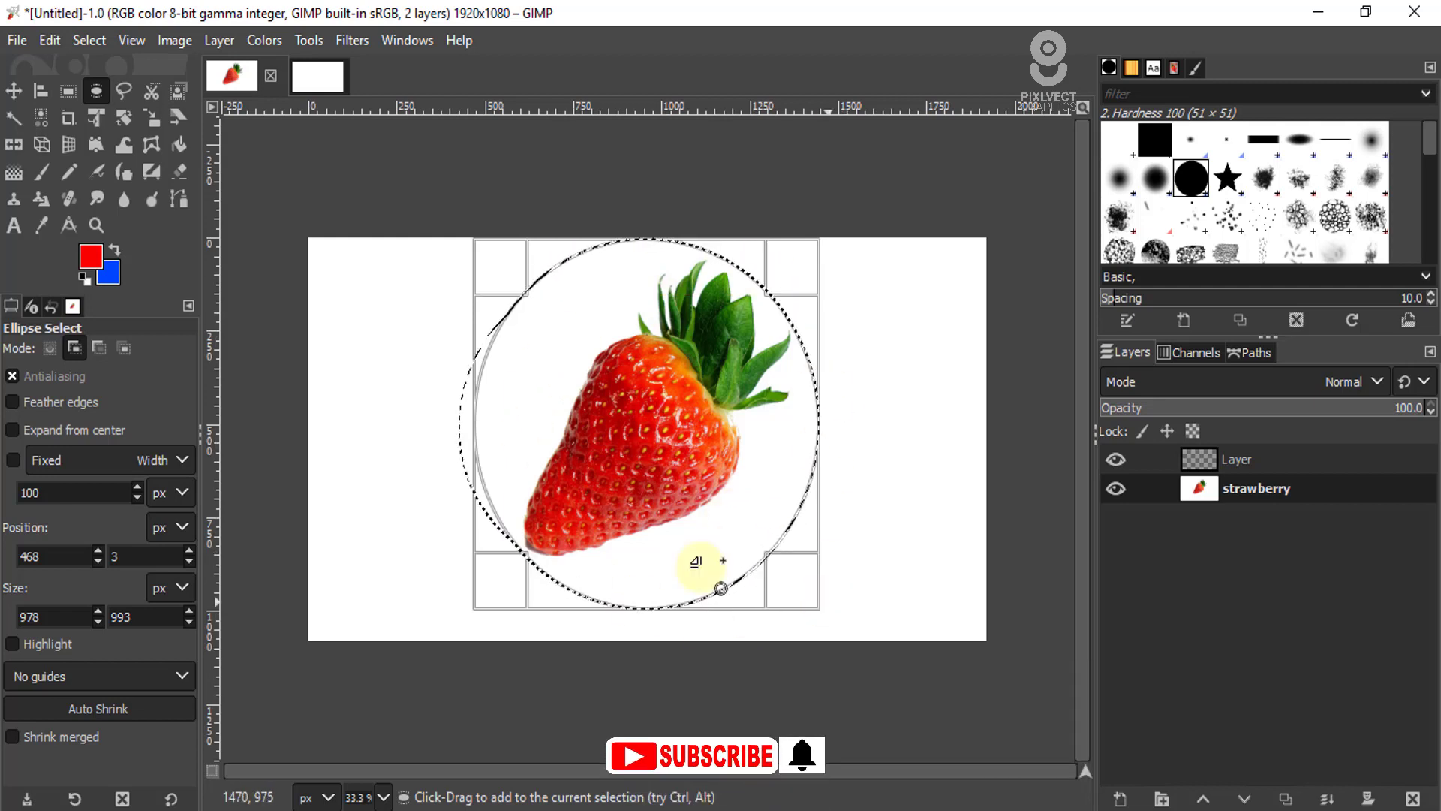
# Step: Copy the selected strawberry area and paste it as a new layer
pyautogui.click(50, 40)
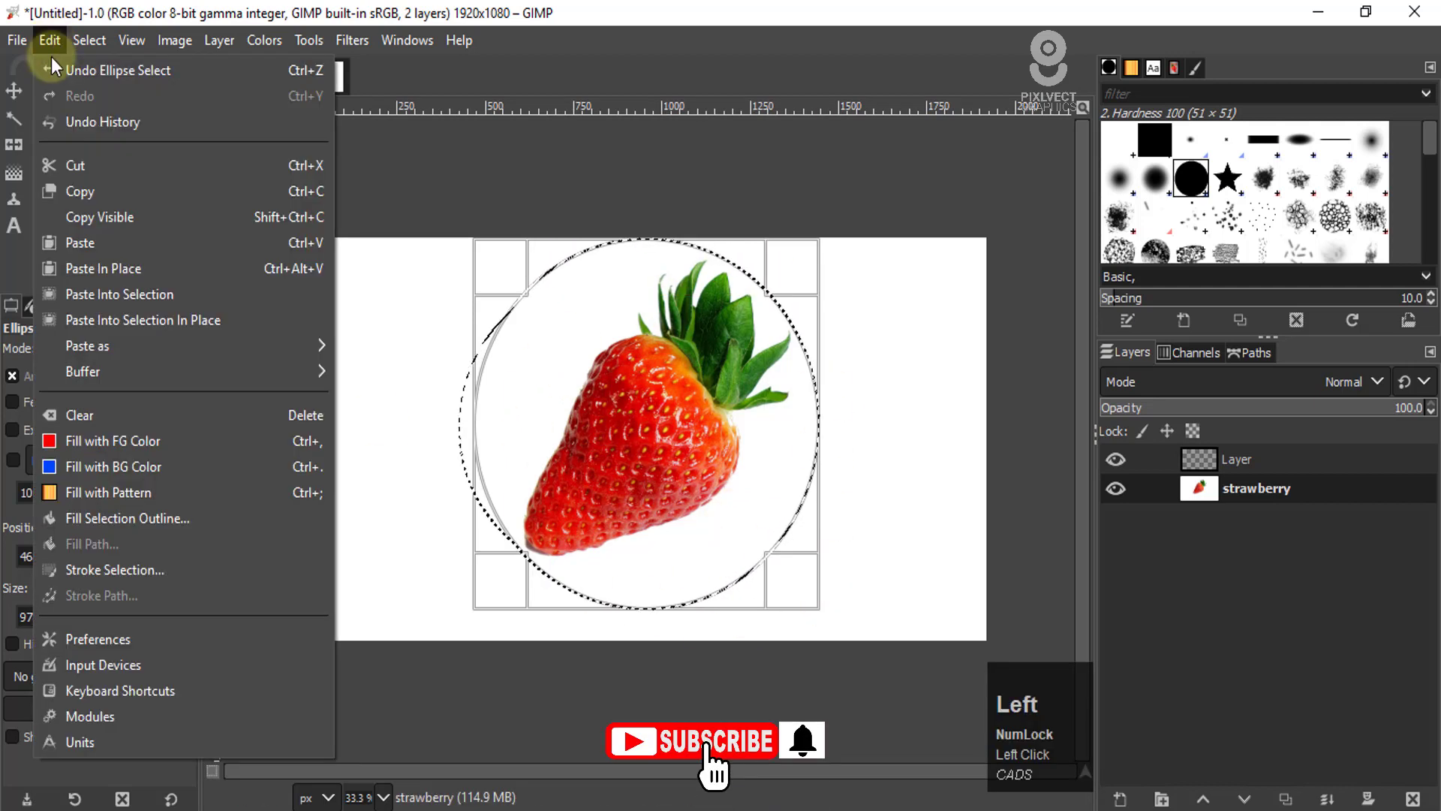
pyautogui.click(78, 192)
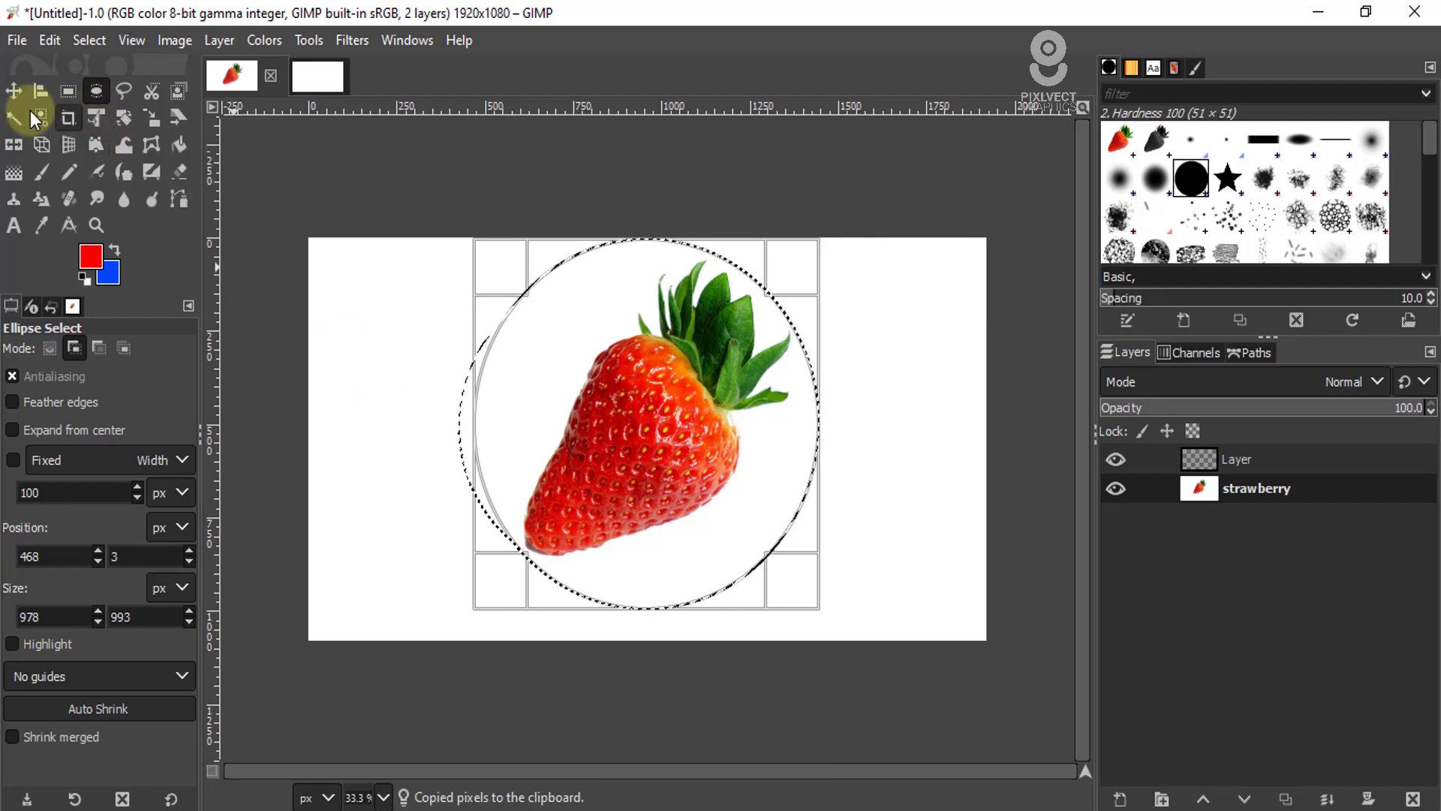
pyautogui.click(50, 41)
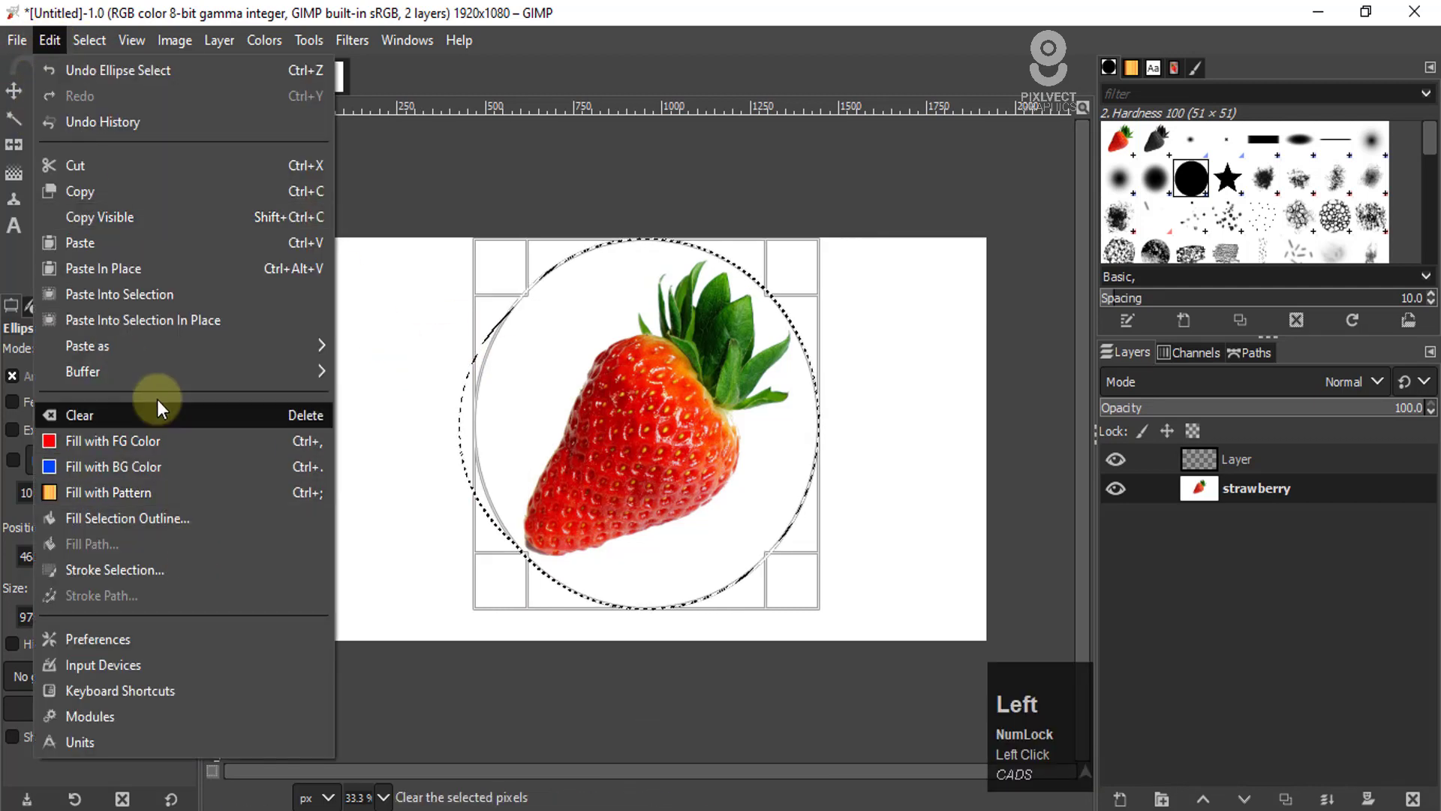
pyautogui.moveTo(141, 351)
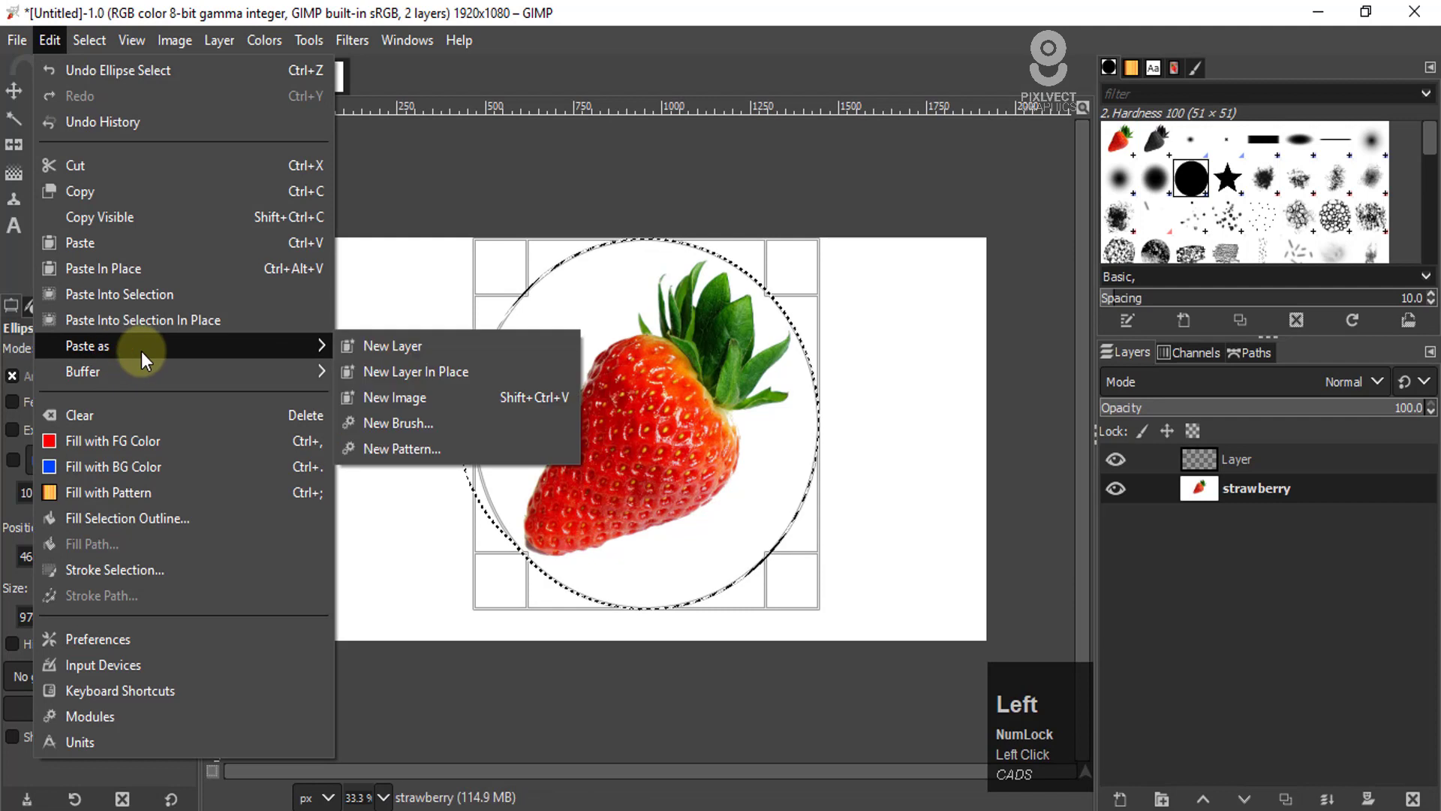
pyautogui.click(369, 348)
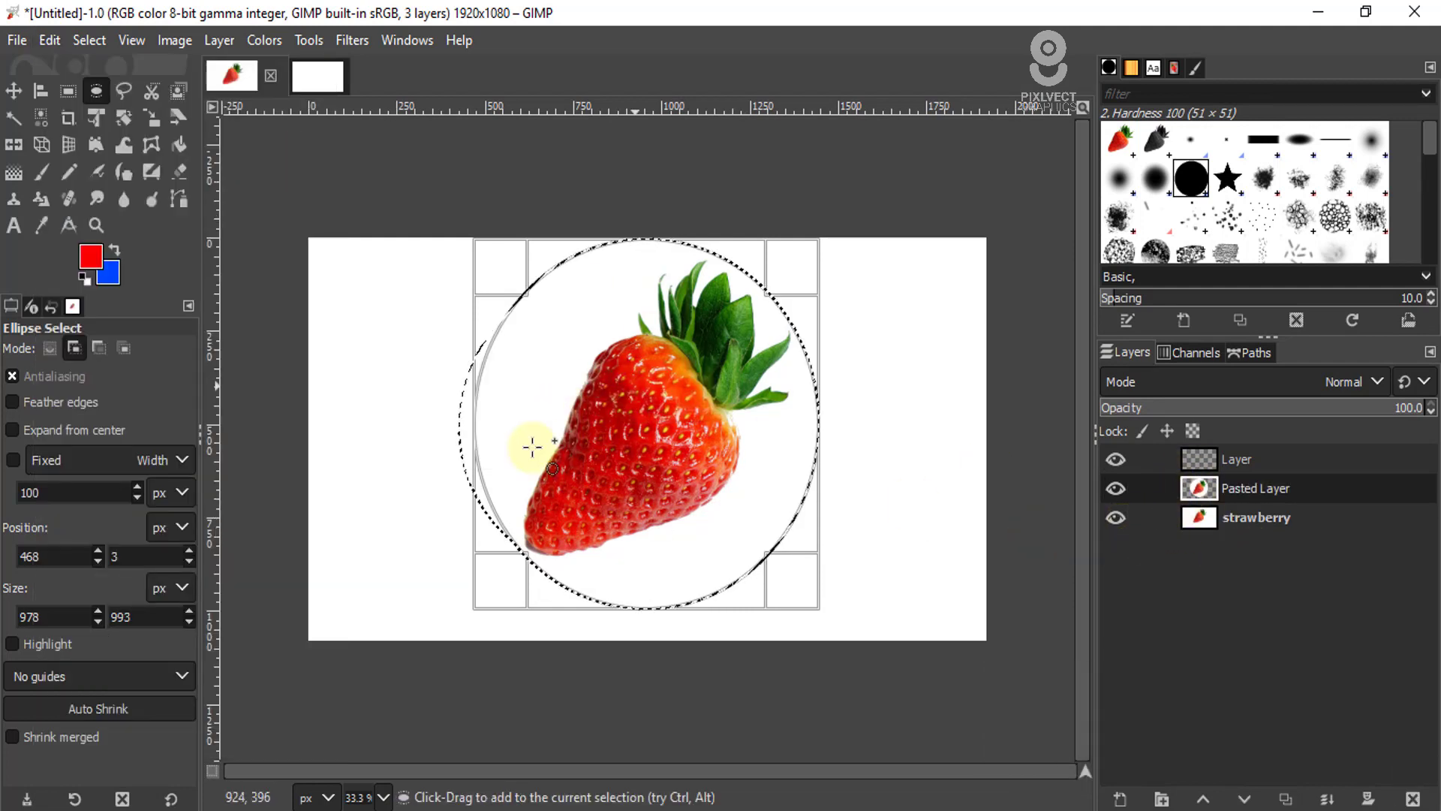
# Step: Remove the selection and hide the original strawberry layer to isolate the pasted cutout
pyautogui.press('ctrl')
pyautogui.hotkey('ctrl', 'shift', 'a')
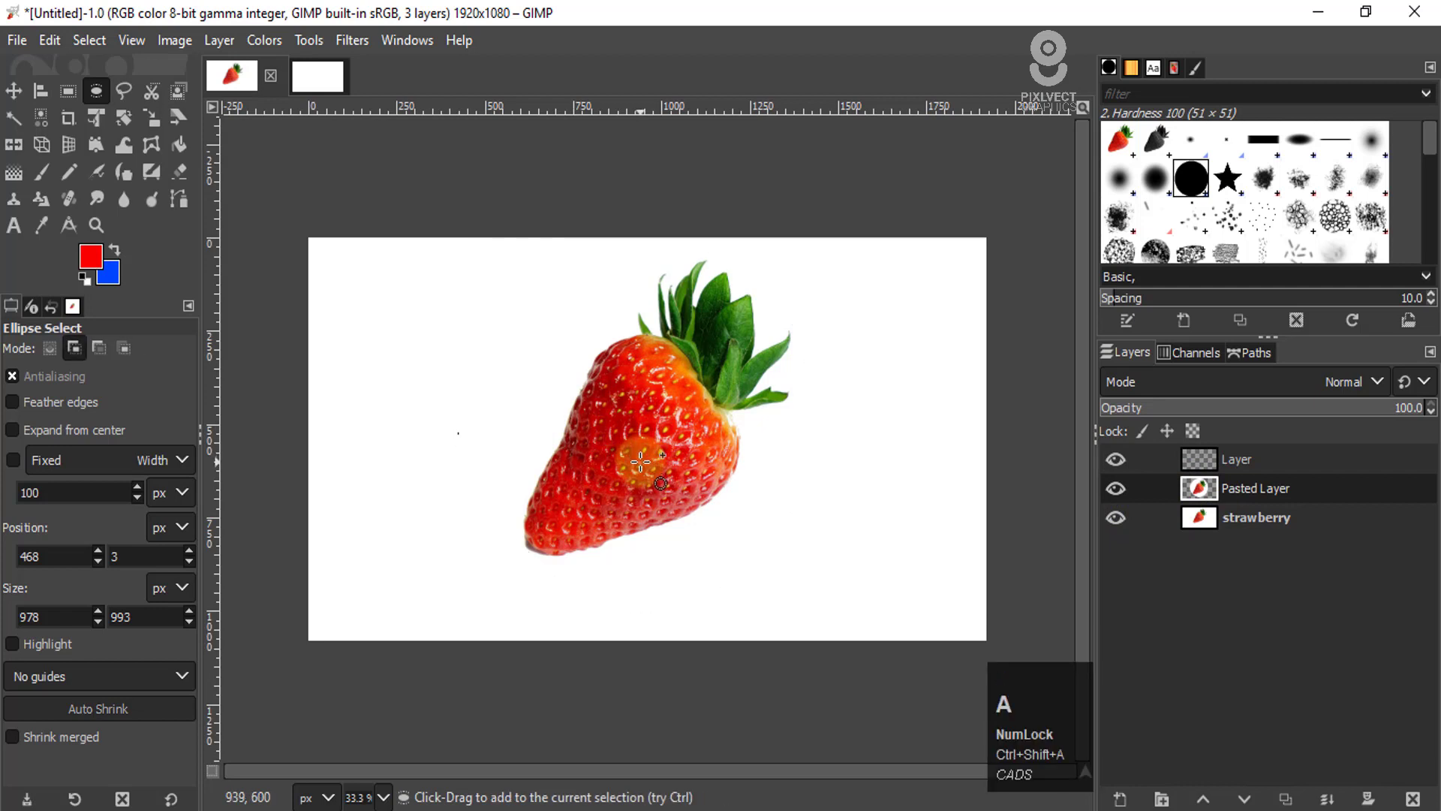
pyautogui.click(1116, 517)
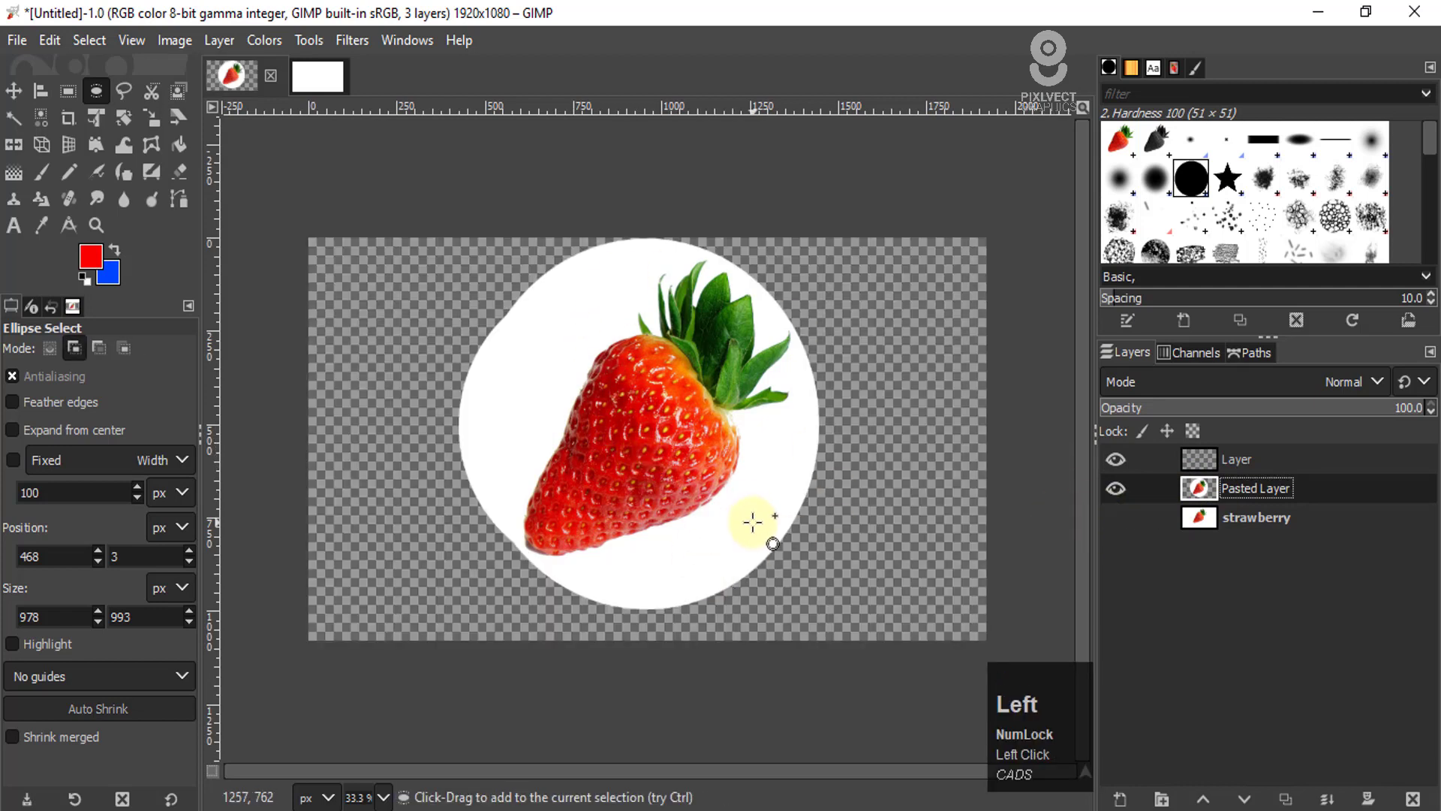
# Step: Undo the hiding of the original strawberry layer and delete the pasted cutout layer
pyautogui.hotkey('ctrl', 'z')
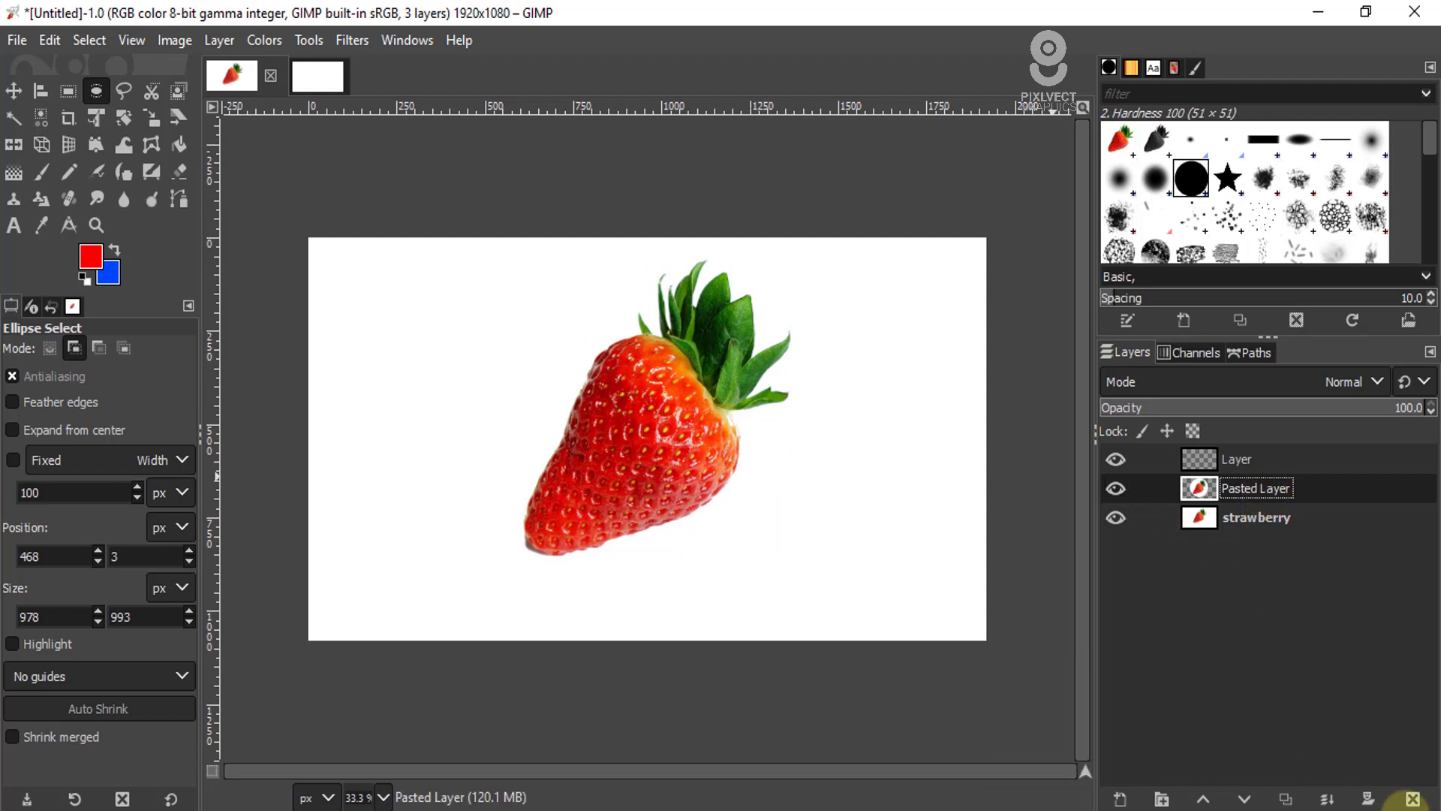
pyautogui.click(1414, 799)
# Step: Activate the strawberry layer and draw an elliptical selection about 987 × 960 px at about 486, 6 px around the whole fruit
pyautogui.click(1199, 492)
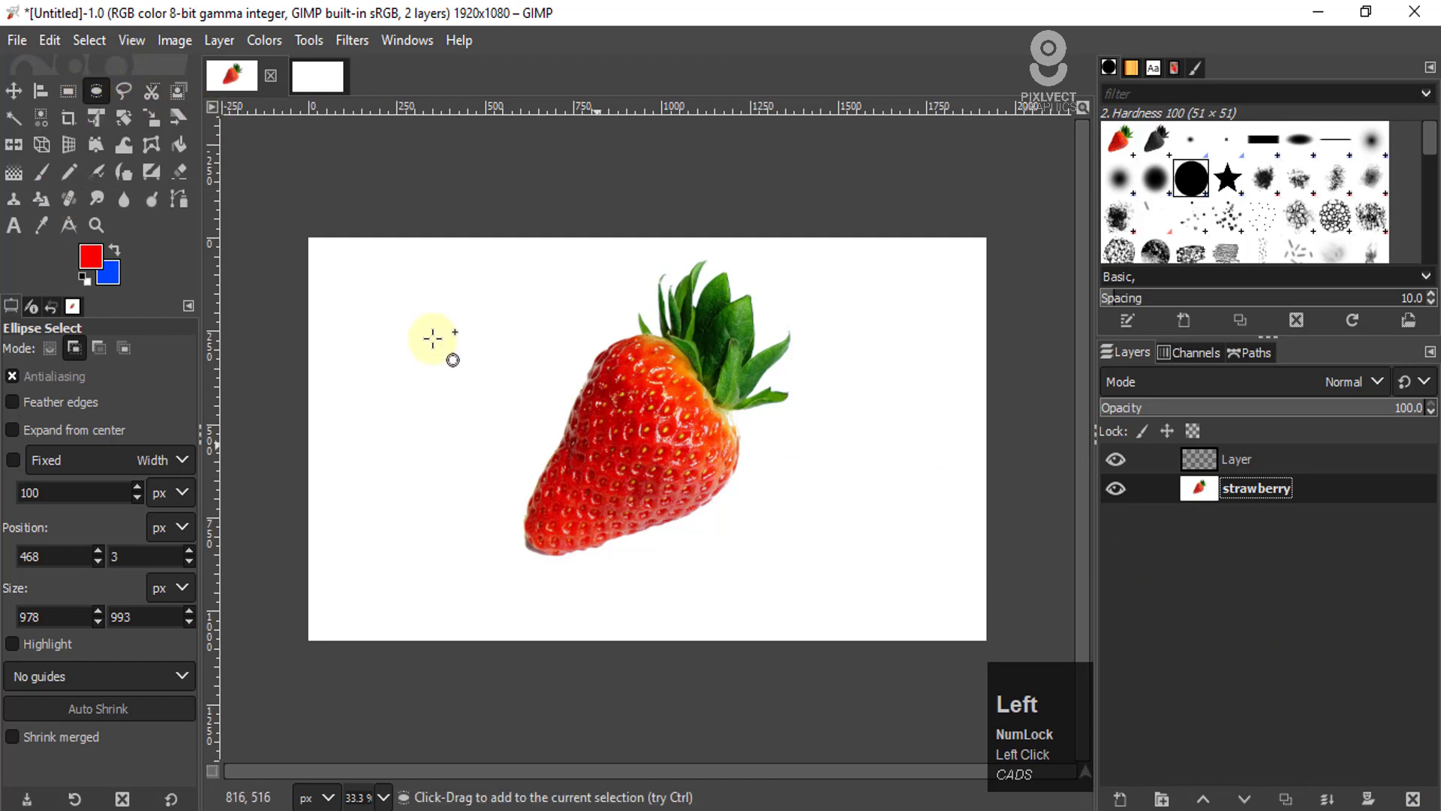
pyautogui.moveTo(418, 295); pyautogui.dragTo(767, 653)
pyautogui.moveTo(659, 575); pyautogui.dragTo(723, 519)
# Step: Try clearing the selected elliptical area of the strawberry layer to the background color, and undo the deletion
pyautogui.click(1199, 489)
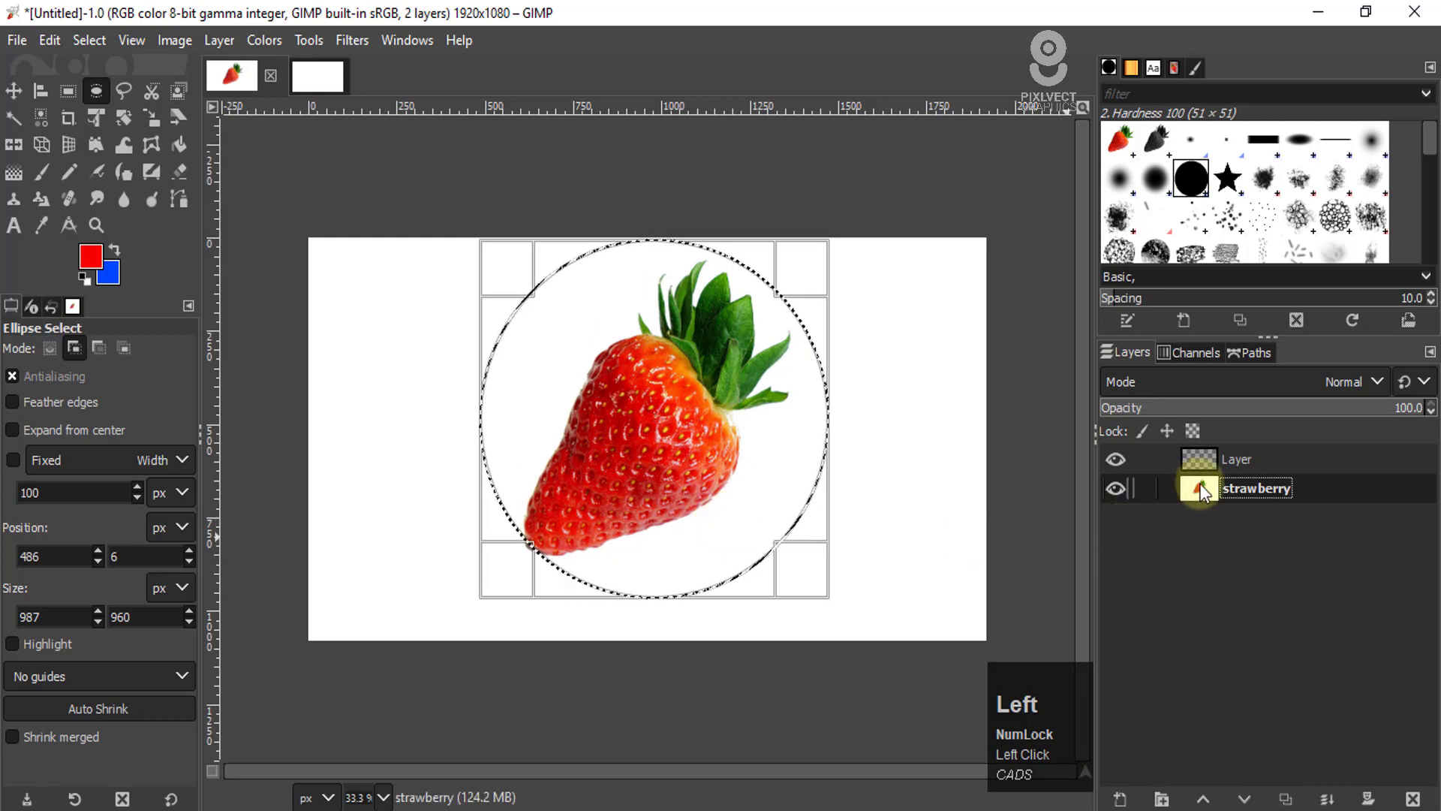
pyautogui.press('Delete')
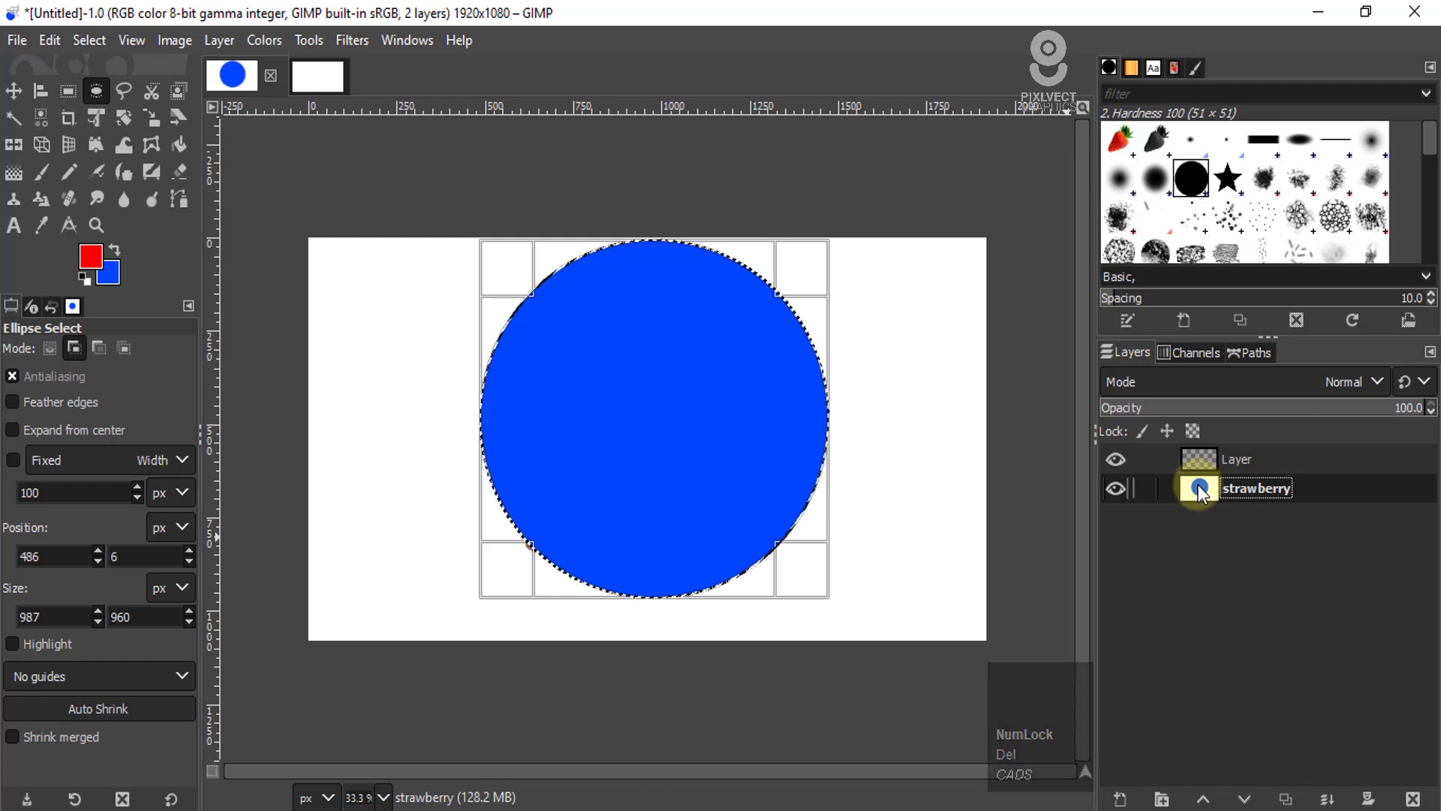
pyautogui.press('ctrl')
pyautogui.hotkey('ctrl', 'z')
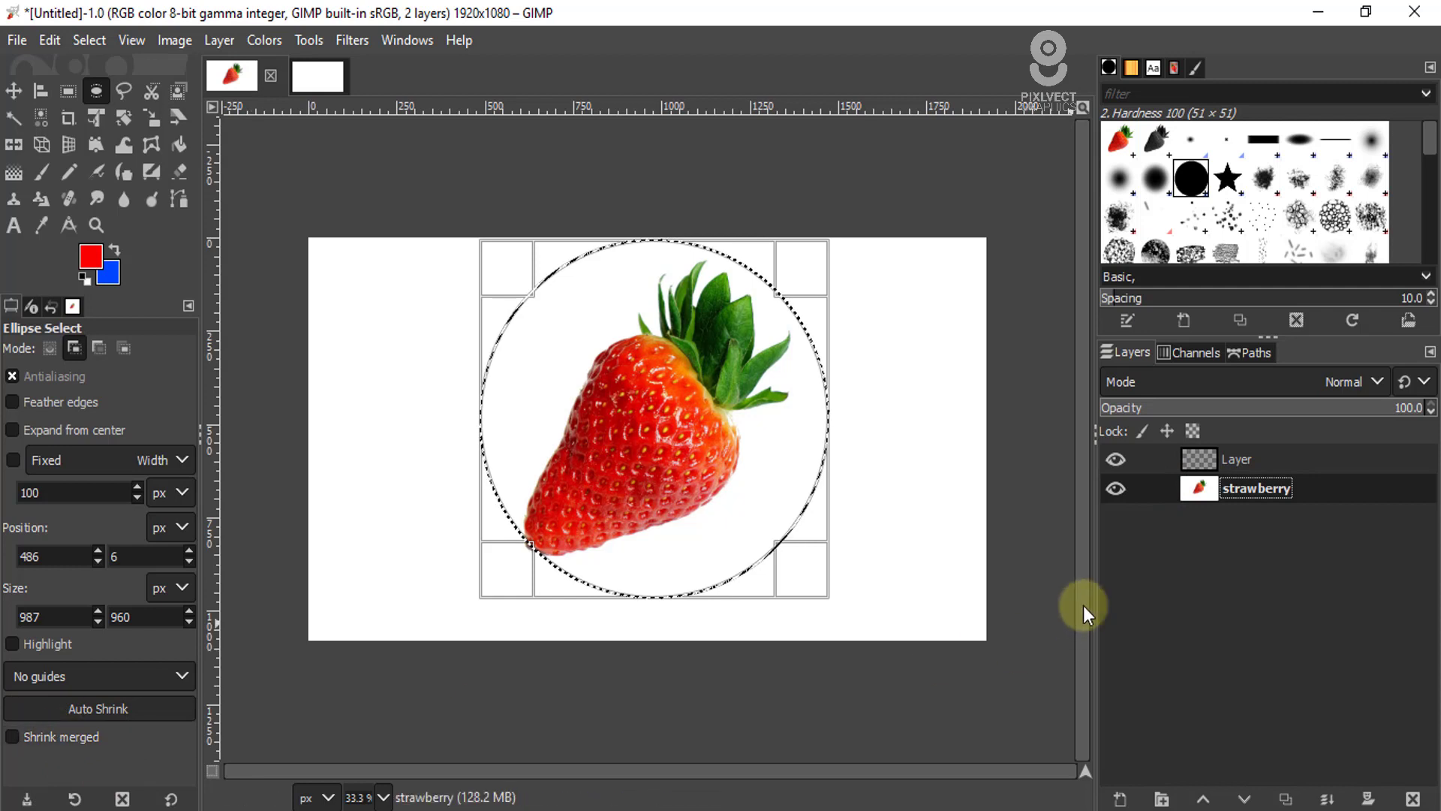
# Step: With the empty layer above the strawberry active, enable Shrink merged and auto-shrink the ellipse to the visible fruit
pyautogui.click(1189, 461)
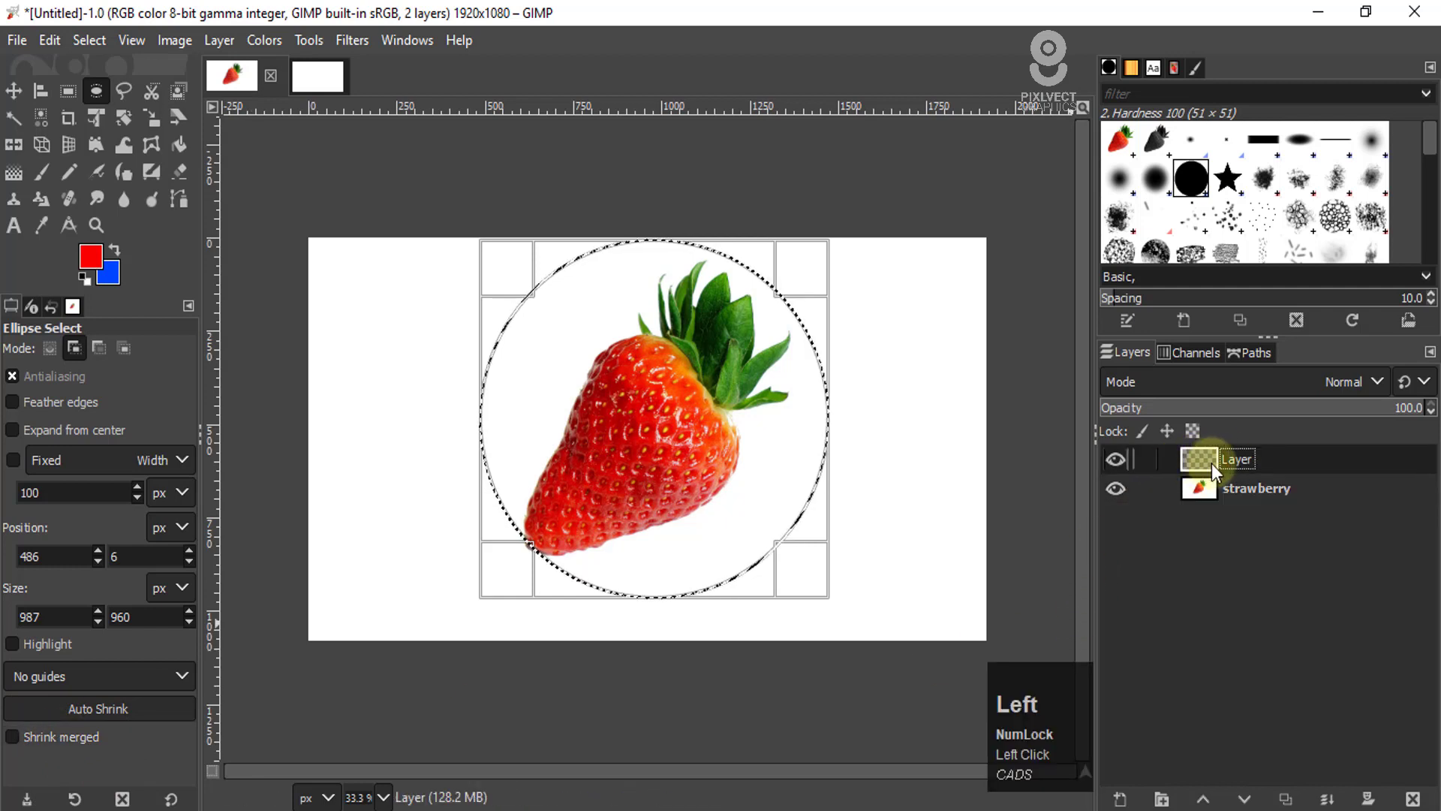
pyautogui.click(12, 738)
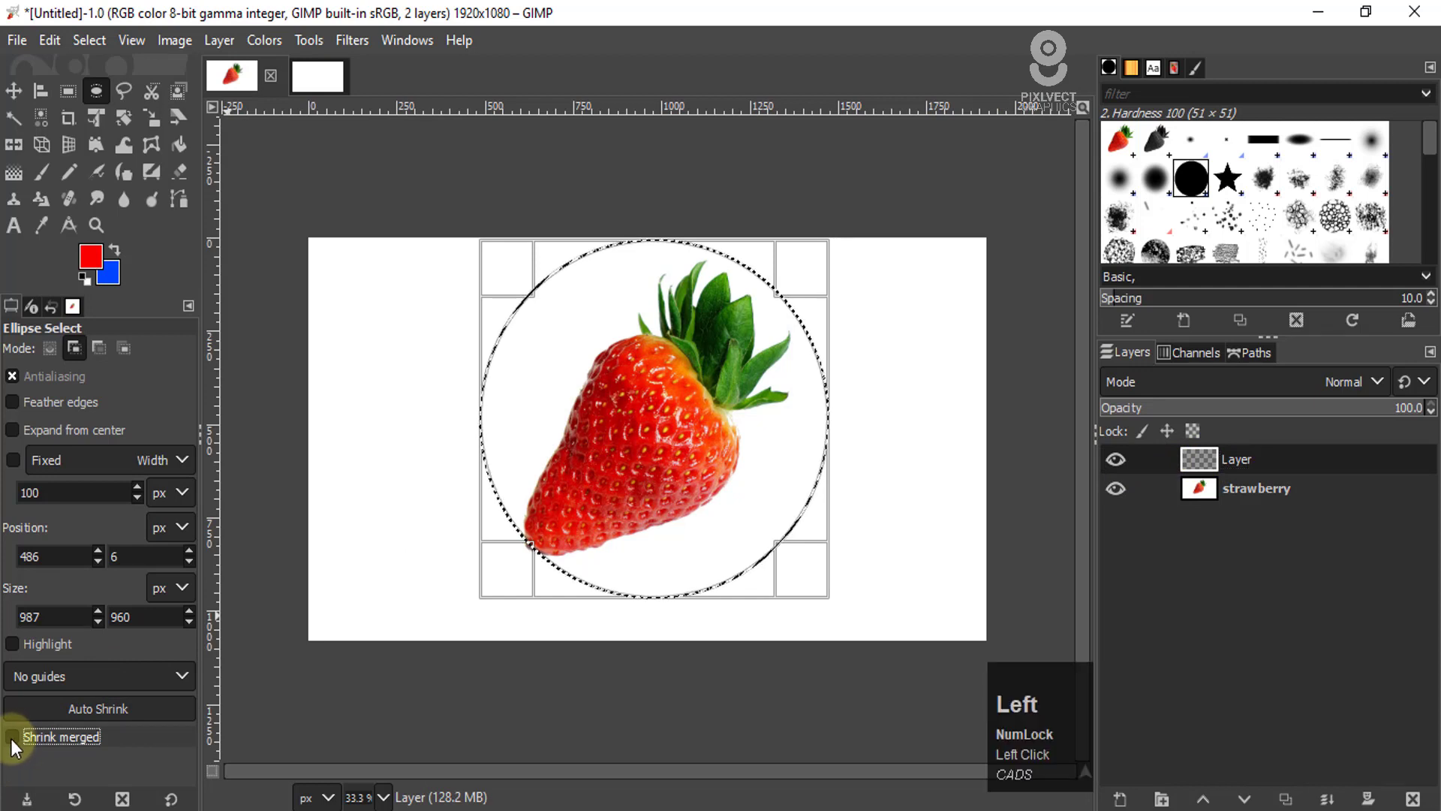
pyautogui.click(113, 709)
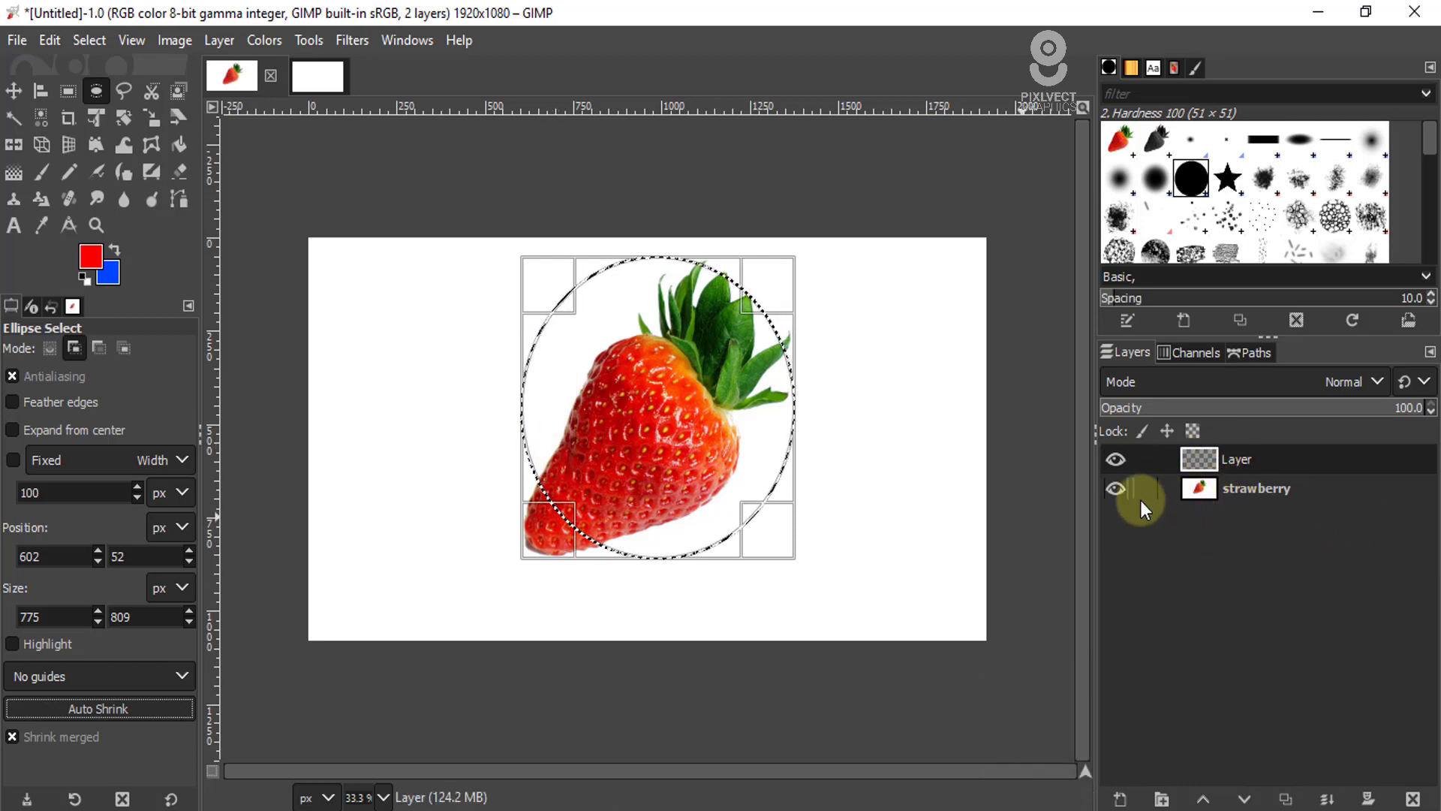
# Step: Undo the elliptical selection and draw a rectangular selection about 924 × 888 px at about 525, 42 px around the strawberry
pyautogui.hotkey('ctrl', 'z')
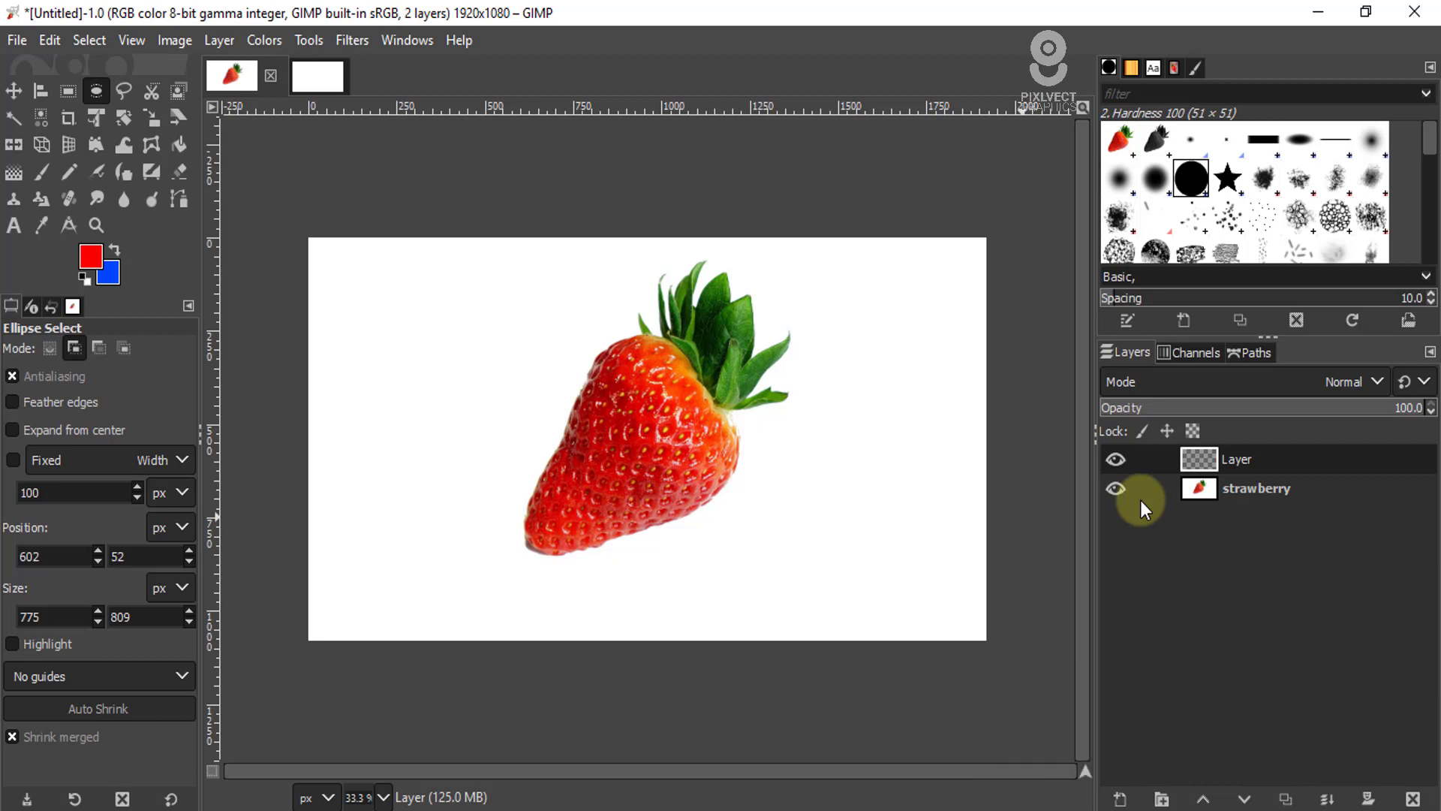
pyautogui.click(68, 91)
pyautogui.keyDown('shift'); pyautogui.click(632, 410); pyautogui.keyUp('shift')
pyautogui.moveTo(520, 275); pyautogui.dragTo(846, 607)
pyautogui.moveTo(782, 491); pyautogui.dragTo(758, 474)
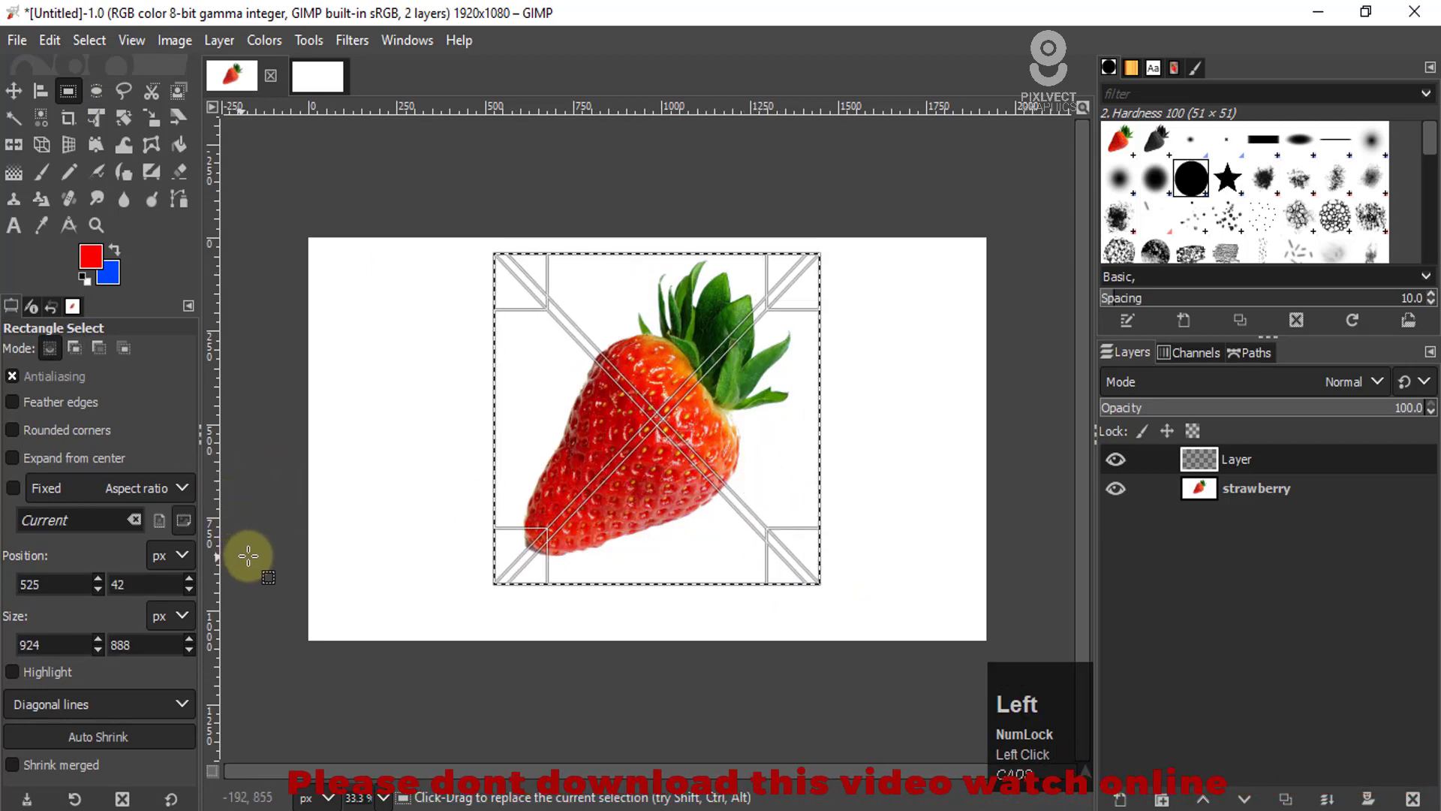
# Step: Enable Shrink merged for the Rectangle Select tool and auto-shrink the rectangular selection to the strawberry's bounds
pyautogui.click(12, 764)
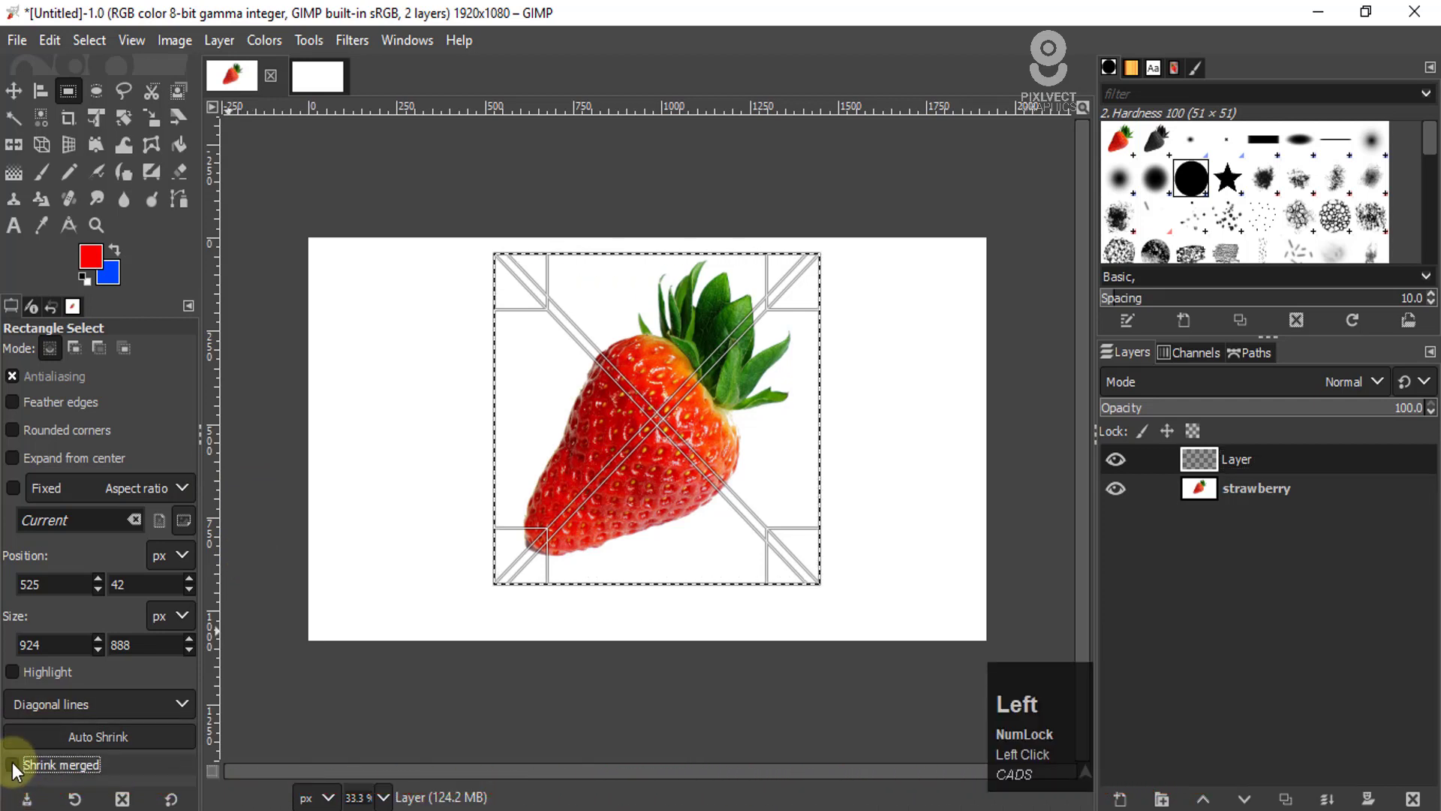
pyautogui.click(80, 736)
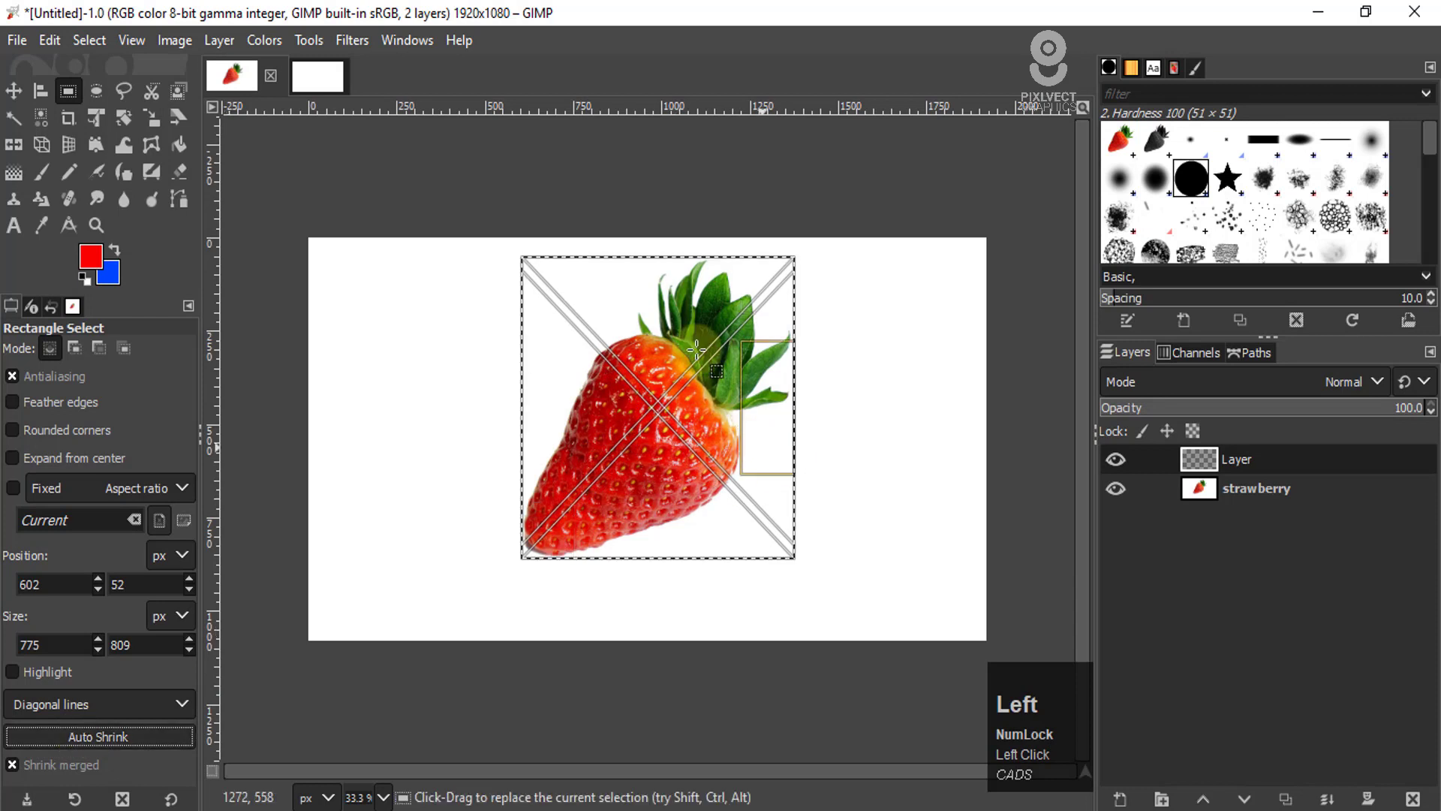